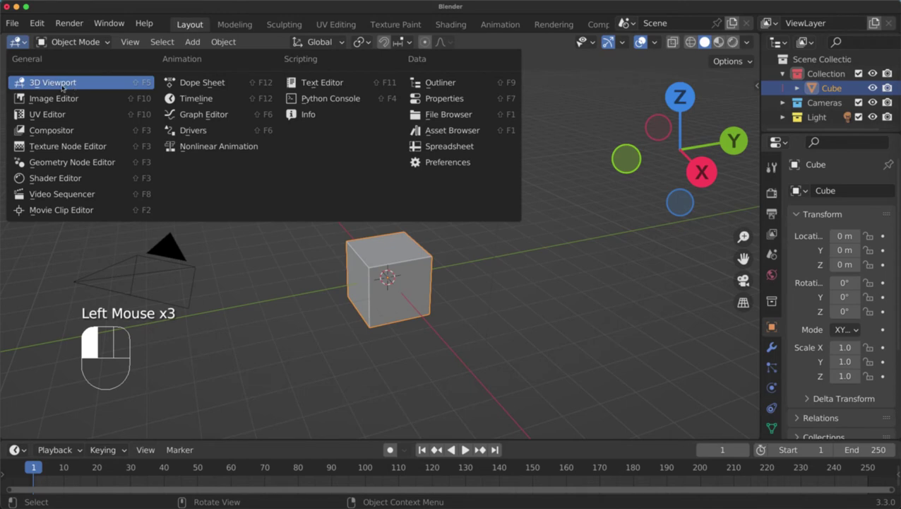
- Show the 3D Viewport in the main area and select the light object above the cube
left_click(58, 85)
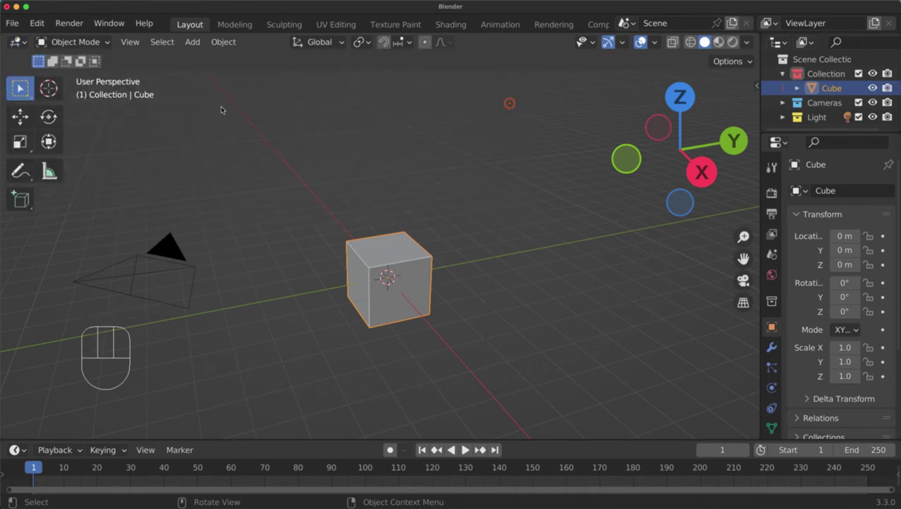
left_click_drag(220, 109, 543, 338)
scroll(452, 218, "down", 2)
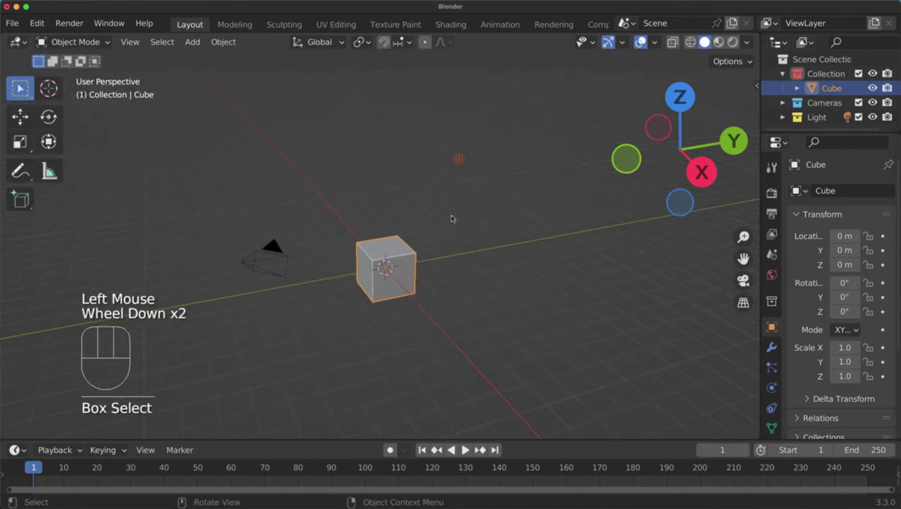
left_click(458, 160)
scroll(361, 199, "up", 2)
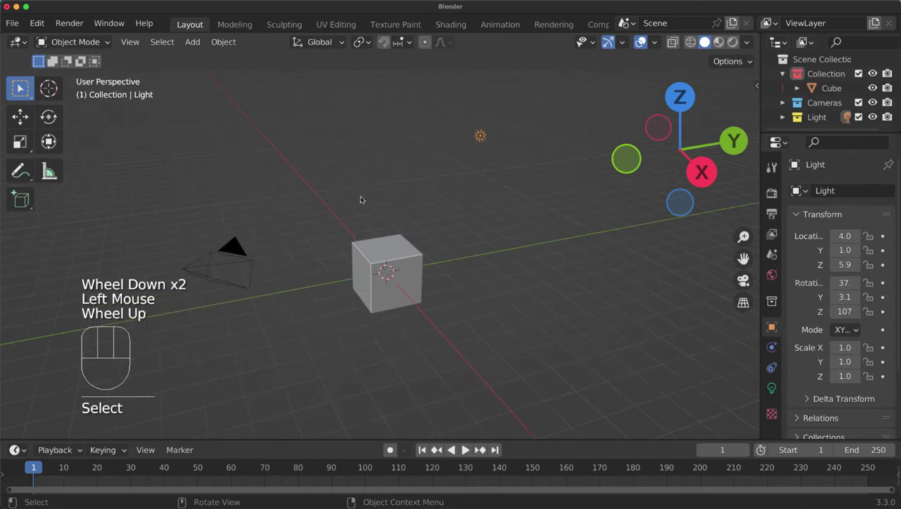
middle_click_drag(360, 200, 374, 199)
middle_click_drag(375, 199, 430, 215)
scroll(376, 206, "down", 1)
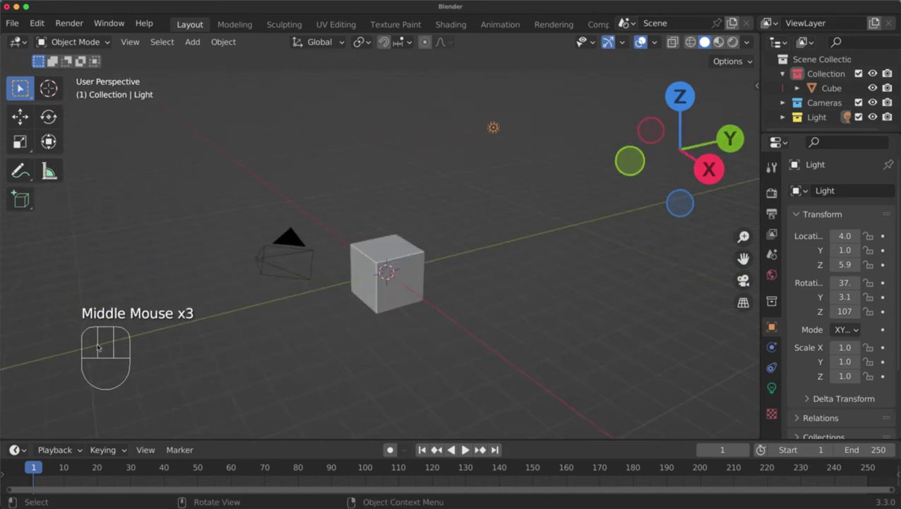
- Draw temporary annotations with an arrow and a circle around the navigation gizmo, and erase them all
mouse_move(54, 351)
left_mouse_down()
mouse_move(166, 286)
mouse_move(224, 297)
left_mouse_up()
right_click_drag(190, 261, 185, 291)
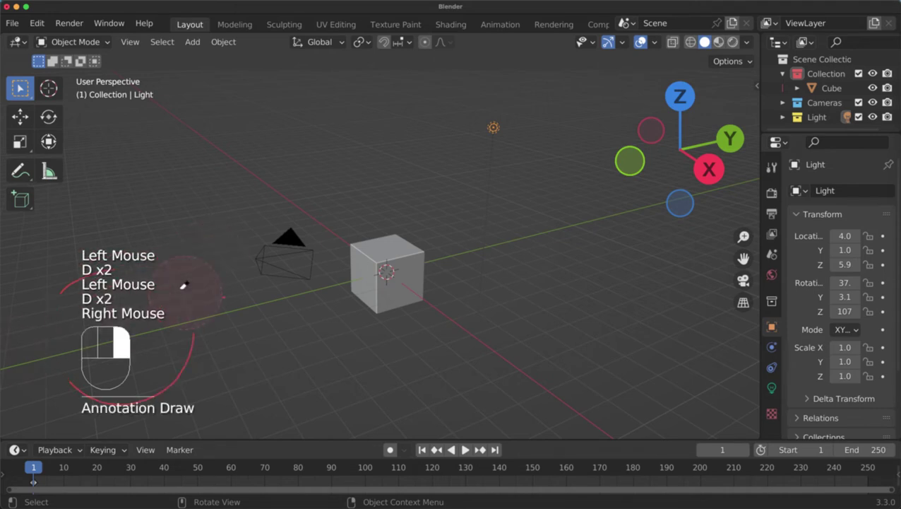
mouse_move(485, 201)
left_mouse_down()
mouse_move(569, 185)
mouse_move(550, 166)
left_mouse_up()
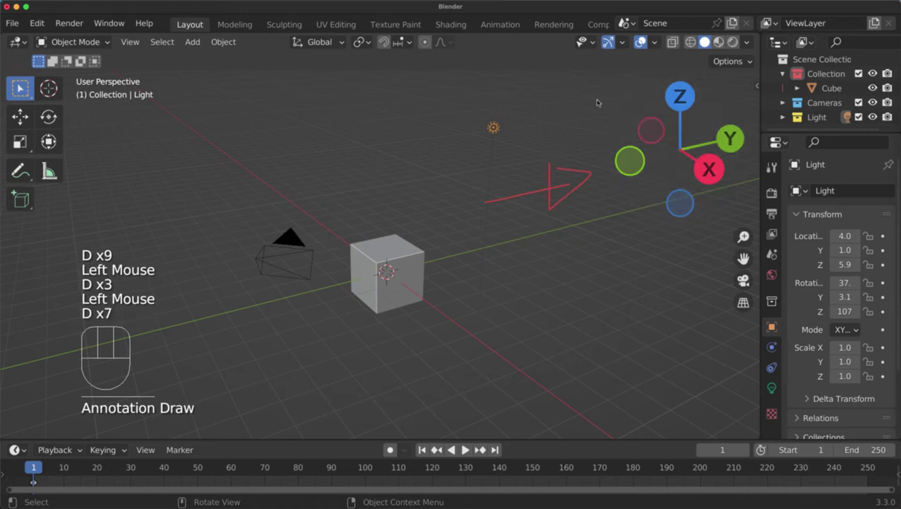
left_click_drag(595, 100, 692, 221)
right_click_drag(533, 177, 573, 132)
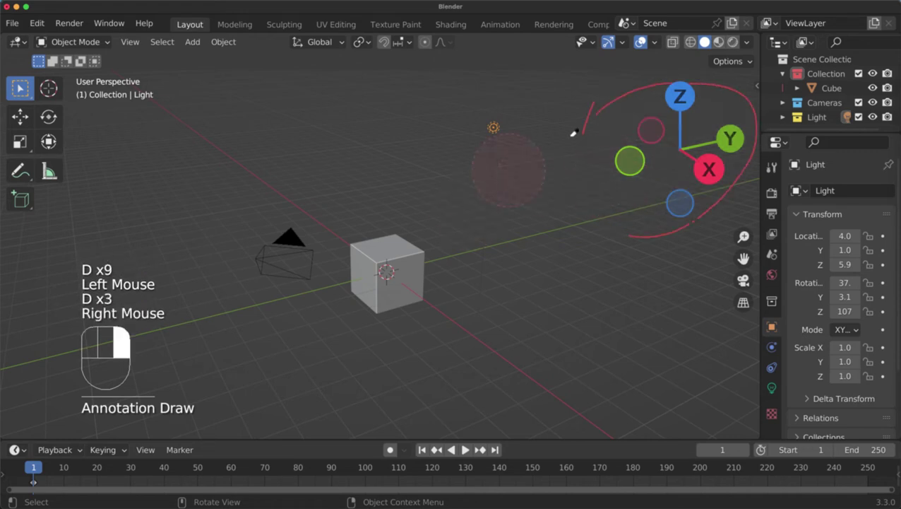
right_click_drag(703, 182, 635, 181)
key("d")
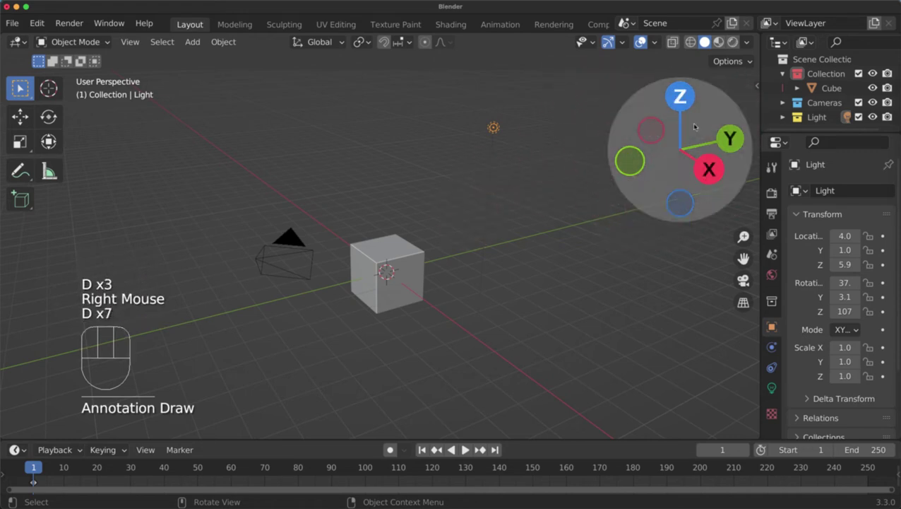
- Orbit the viewport to examine the cube from several sides
mouse_move(671, 162)
left_mouse_down()
mouse_move(646, 164)
mouse_move(669, 171)
mouse_move(639, 171)
mouse_move(675, 171)
mouse_move(664, 171)
left_mouse_up()
middle_click(368, 211)
scroll(360, 222, "up", 2)
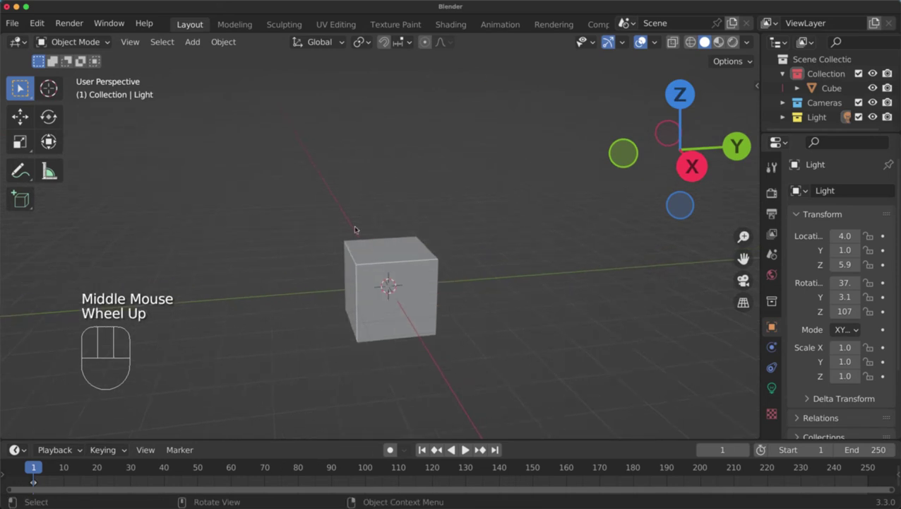
middle_click(373, 245)
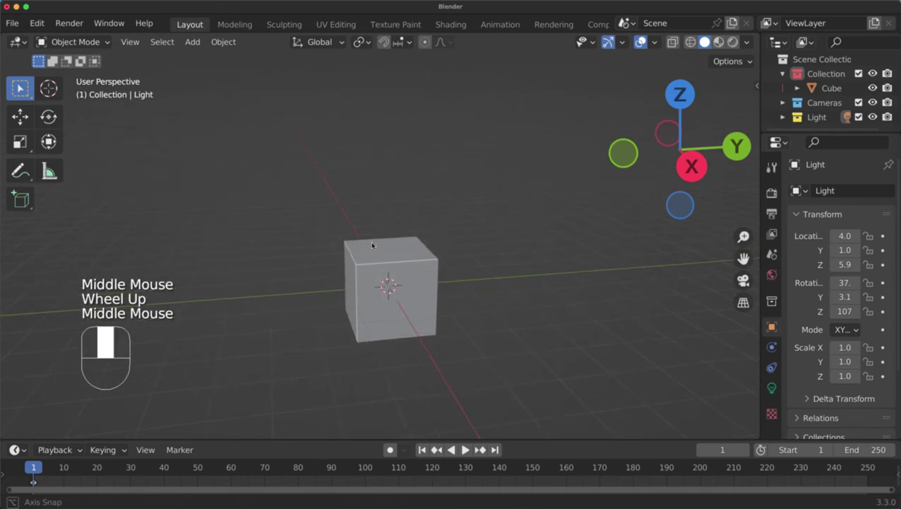
middle_click_drag(373, 245, 395, 275)
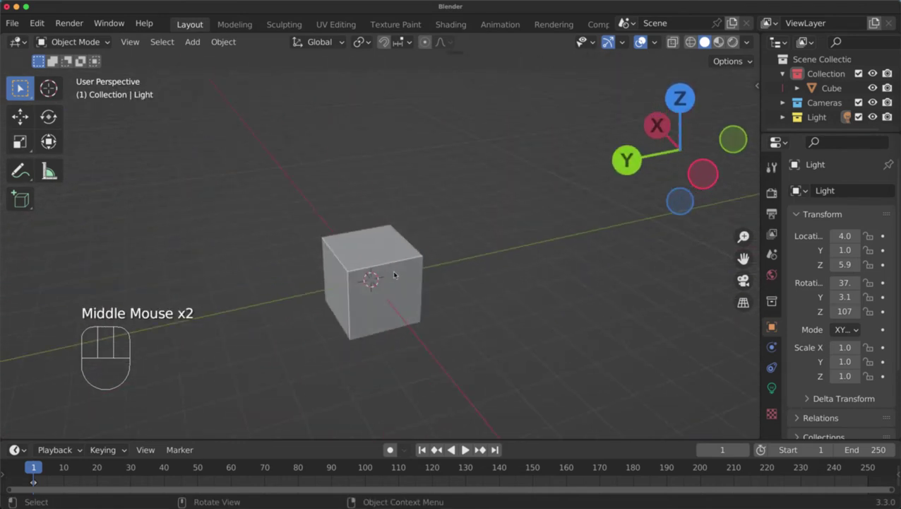
middle_click_drag(433, 181, 421, 286)
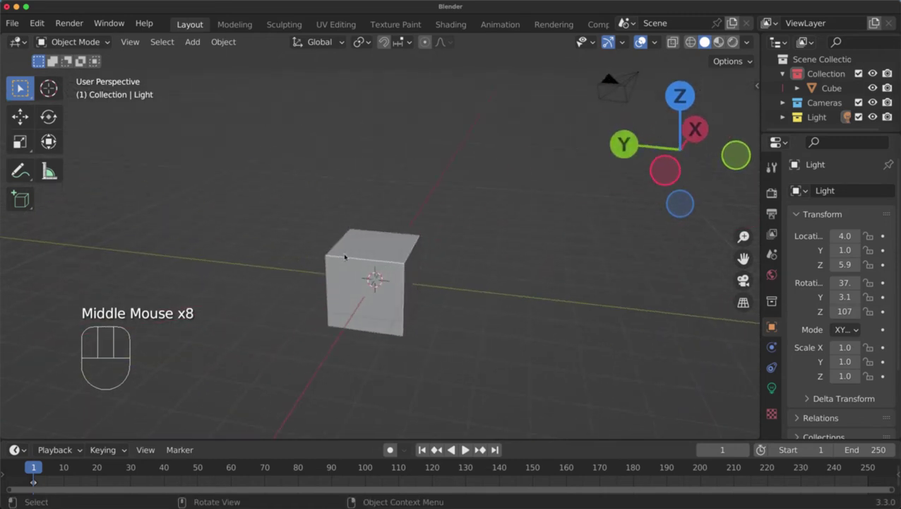
middle_click_drag(345, 246, 374, 263)
scroll(375, 262, "down", 1)
- Duplicate the cube and place the copy near the Y axis at about -17 m in Y
left_click(382, 269)
scroll(382, 269, "down", 1)
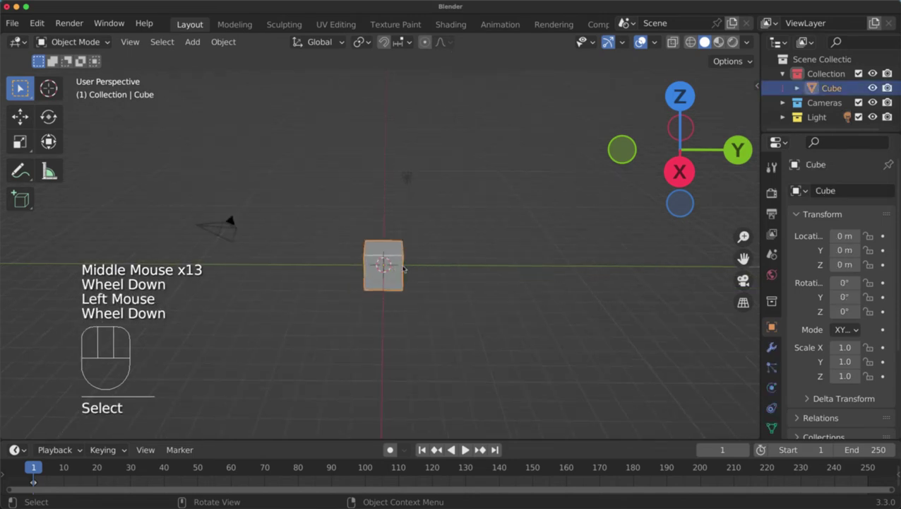
key("shift+d")
left_click(92, 257)
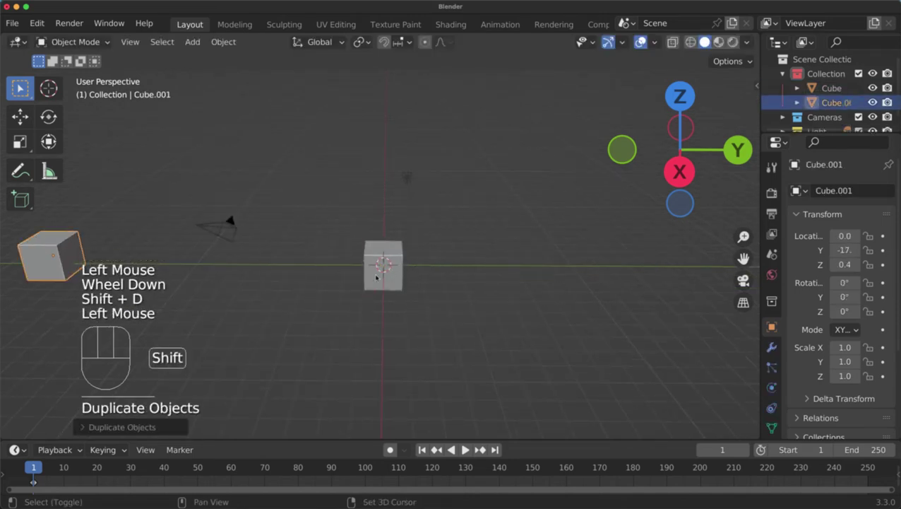
- Draw a temporary annotation circle around the cube at the origin and erase it
scroll(338, 263, "up", 1)
scroll(403, 255, "down", 1)
middle_click_drag(337, 263, 363, 252, "shift")
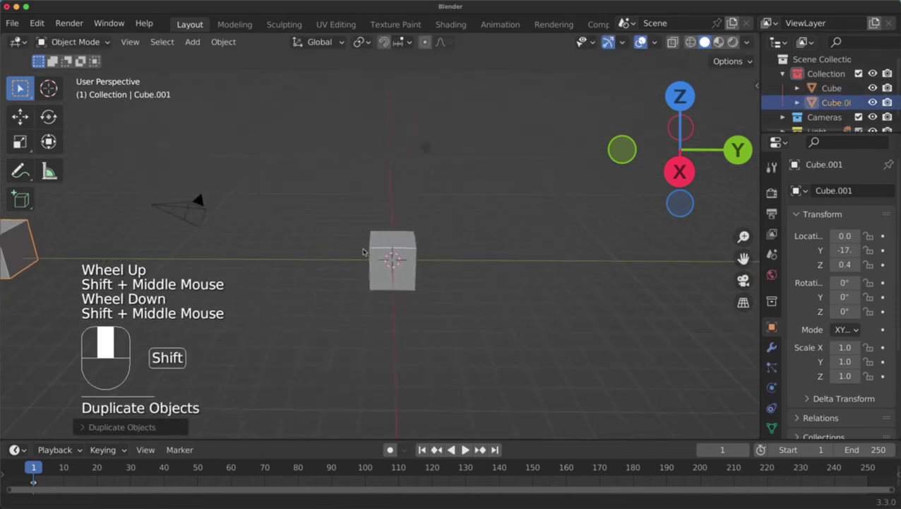
key("d")
left_click_drag(360, 195, 322, 188)
key("d")
mouse_move(371, 174)
left_mouse_down()
mouse_move(132, 156)
mouse_move(118, 184)
left_mouse_up()
key("d")
key("d")
mouse_move(113, 181)
right_mouse_down()
mouse_move(314, 160)
mouse_move(433, 118)
right_mouse_up()
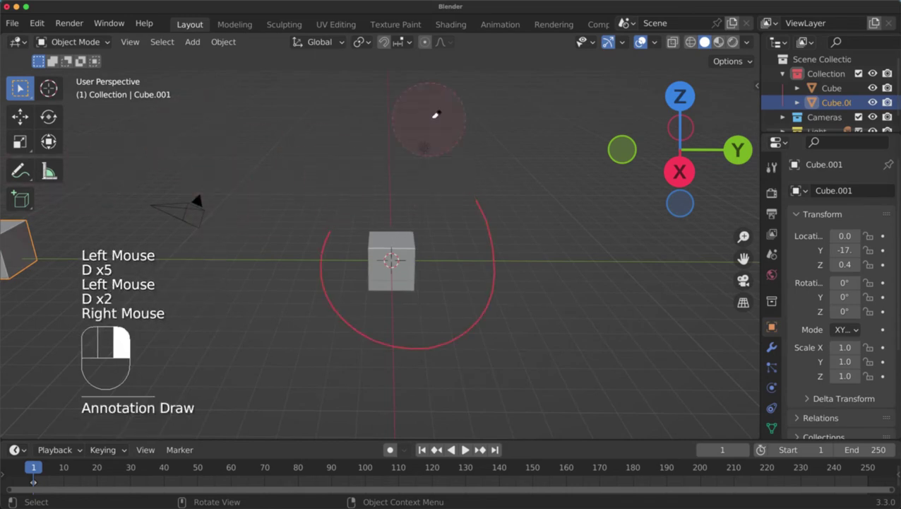
right_click_drag(449, 272, 428, 310)
key("d")
- Pan, zoom and orbit the viewport to examine the two cubes from different distances and angles
mouse_move(439, 280)
middle_mouse_down()
mouse_move(535, 259)
mouse_move(435, 275)
middle_mouse_up()
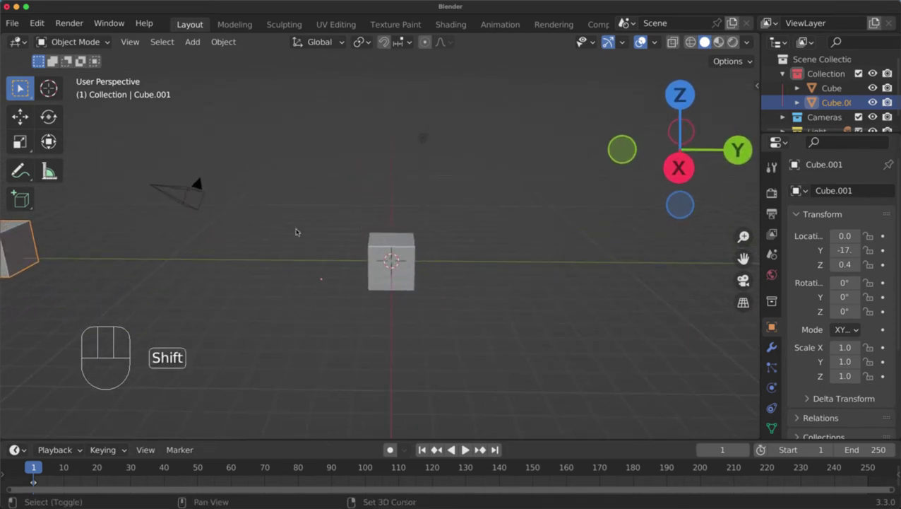
middle_click_drag(250, 244, 210, 255, "shift")
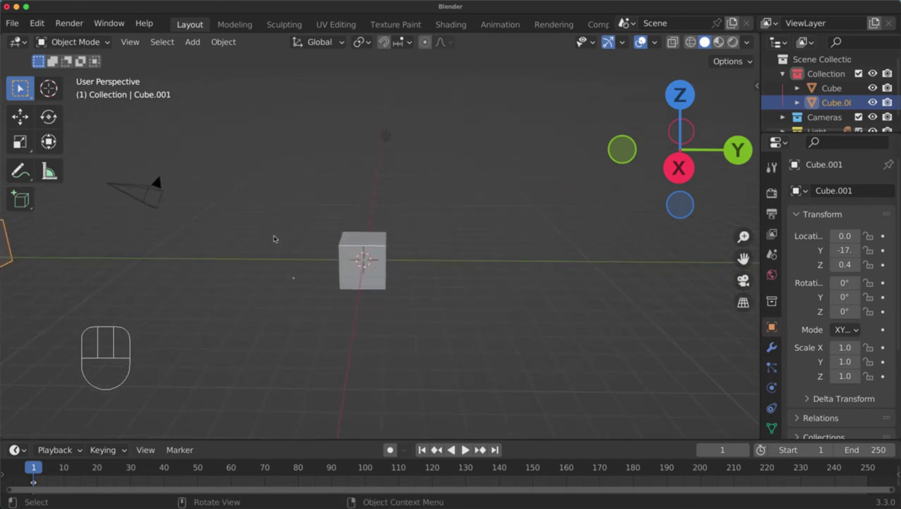
mouse_move(342, 291)
middle_mouse_down("shift")
mouse_move(322, 274)
mouse_move(344, 272)
middle_mouse_up("shift")
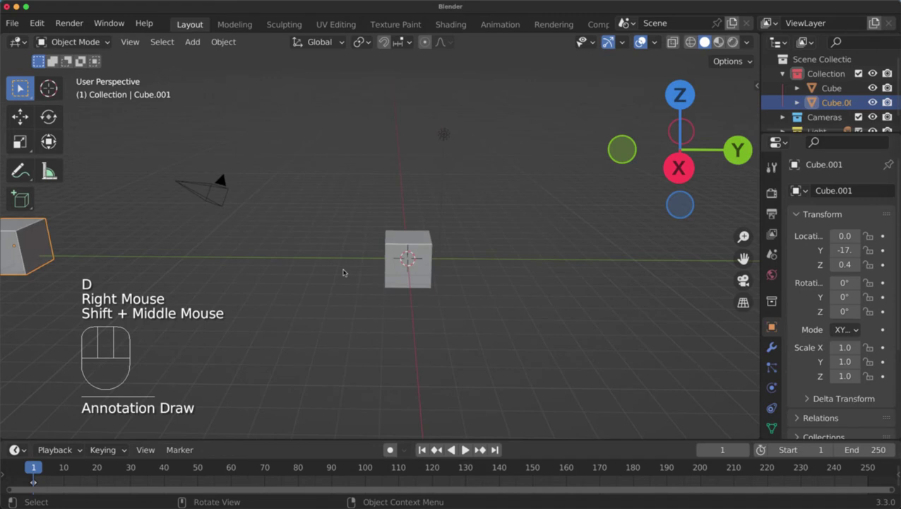
key("ctrl")
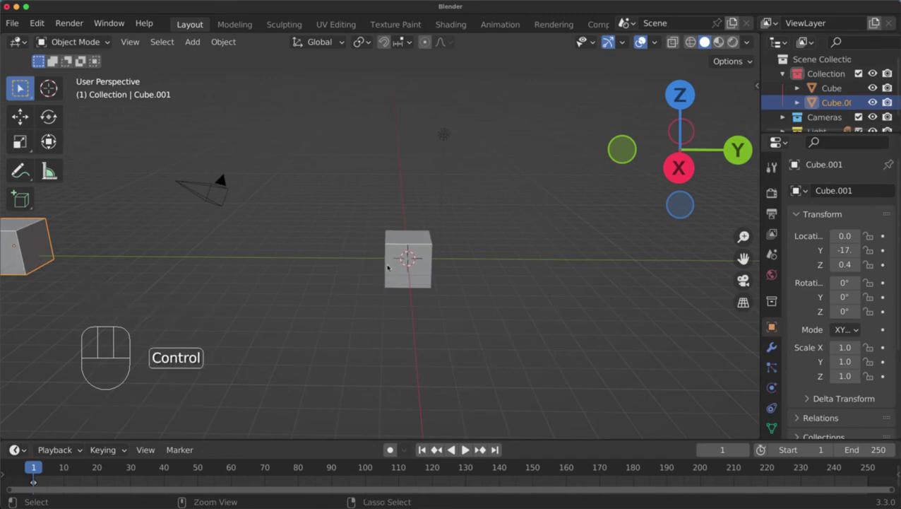
middle_click_drag(393, 267, 411, 256, "ctrl")
scroll(375, 254, "down", 4)
scroll(377, 256, "up", 3)
scroll(417, 257, "down", 2)
scroll(410, 258, "down", 6)
scroll(410, 256, "up", 7)
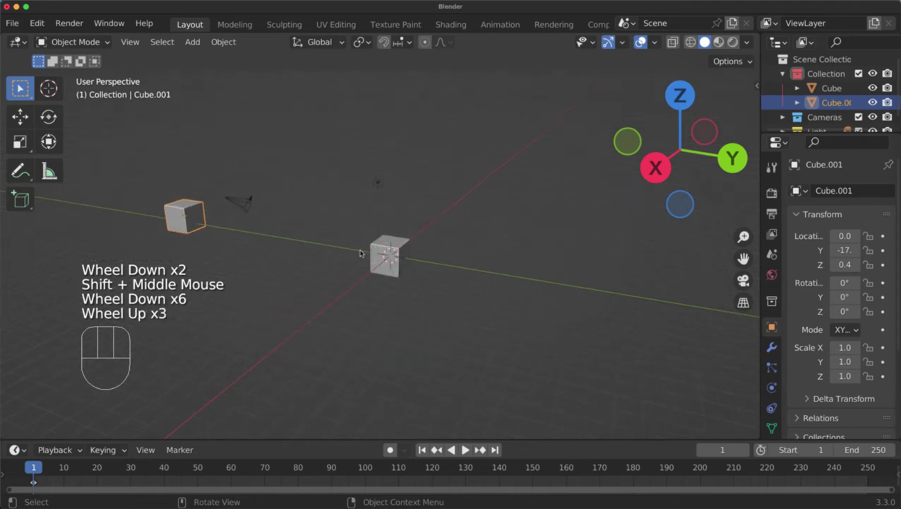
scroll(352, 250, "down", 5)
scroll(351, 250, "up", 2)
scroll(350, 250, "down", 2)
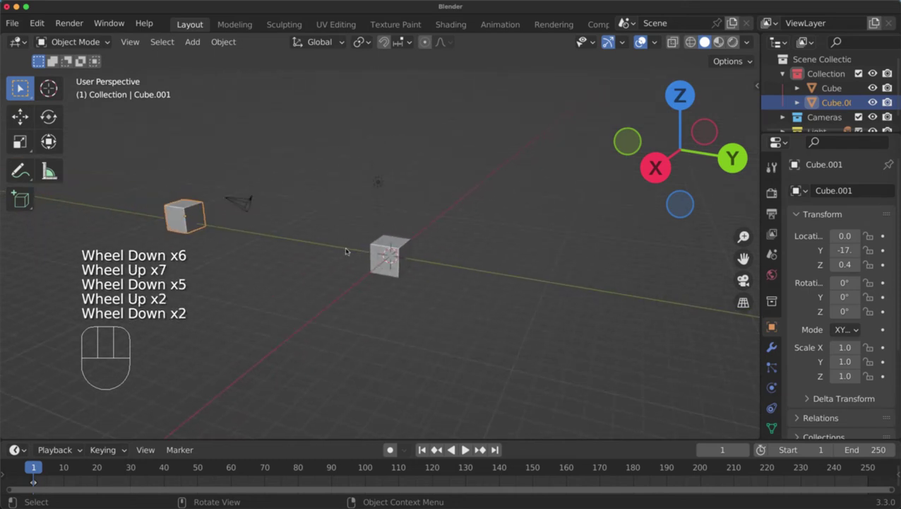
mouse_move(351, 250)
middle_mouse_down("shift")
mouse_move(557, 272)
mouse_move(318, 267)
mouse_move(337, 262)
middle_mouse_up("shift")
scroll(321, 266, "up", 3)
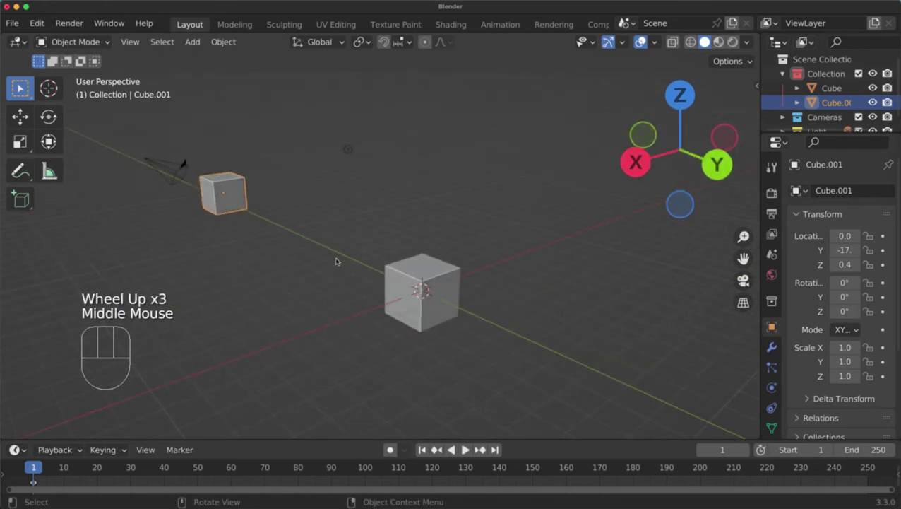
middle_click_drag(410, 220, 402, 218)
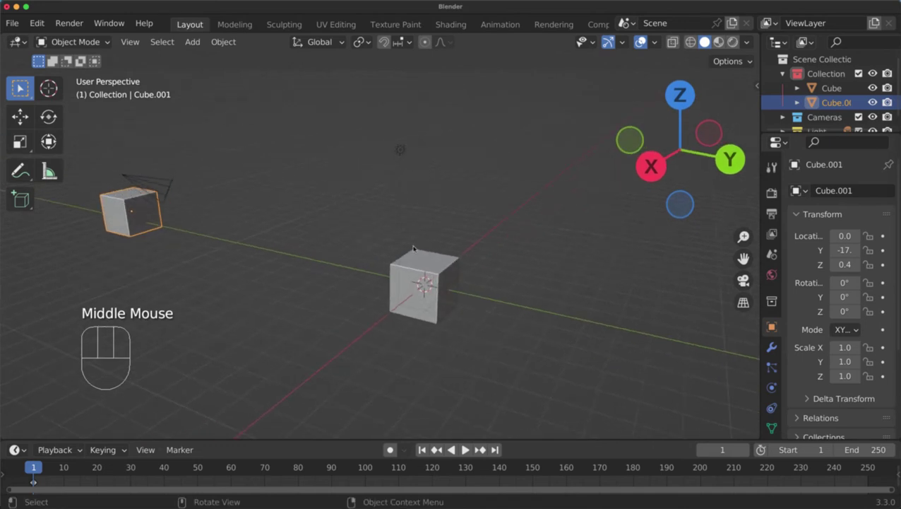
middle_click_drag(414, 248, 341, 240)
- Select the cube at the origin and return the selection to the duplicate cube
left_click(415, 291)
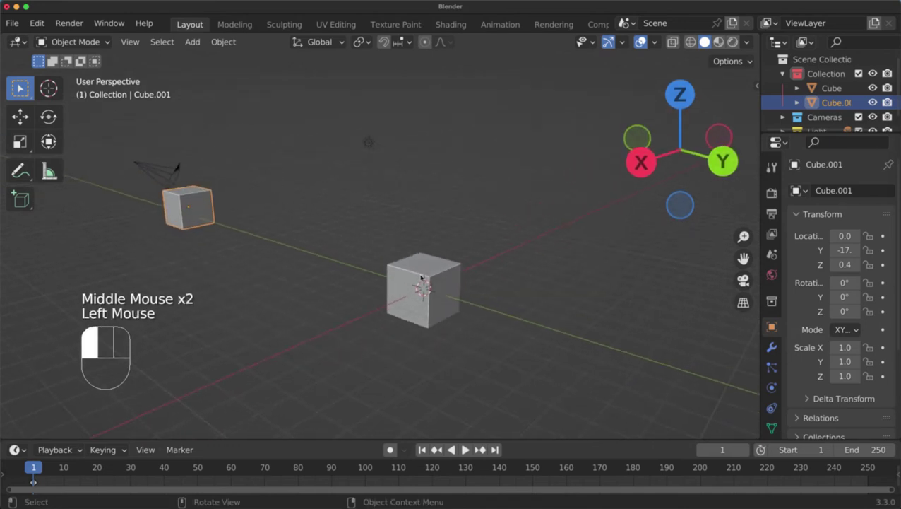
left_click(187, 209)
middle_click_drag(188, 209, 257, 217)
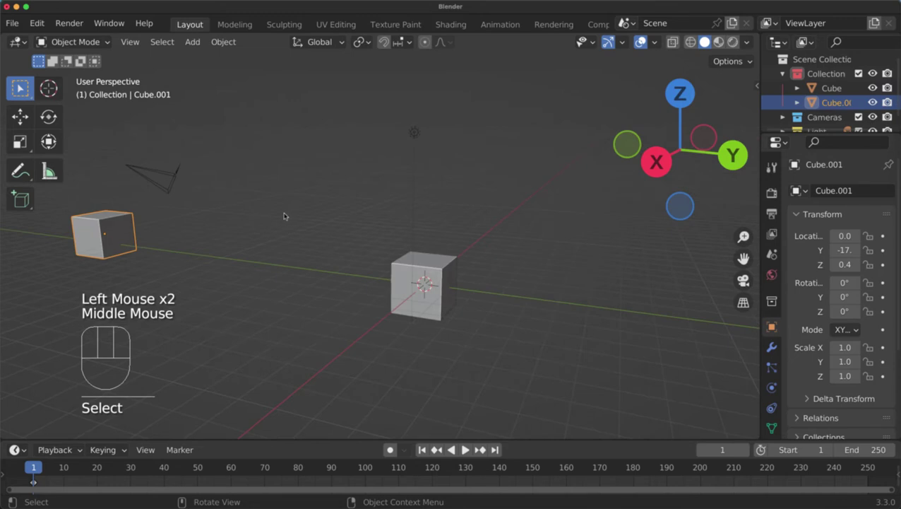
- Examine the 3D Viewport's object commands and the interaction modes offered for the duplicate cube
left_click(16, 42)
mouse_move(130, 44)
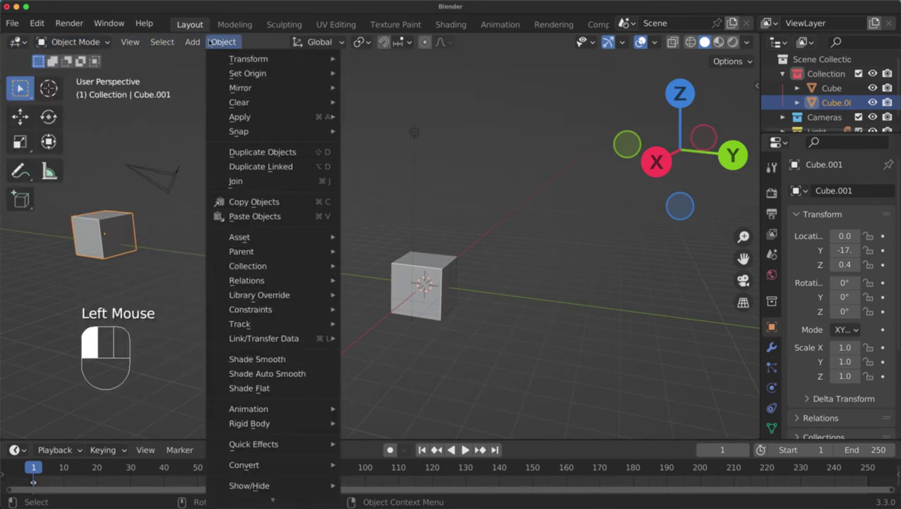
left_click(77, 45)
left_click(79, 42)
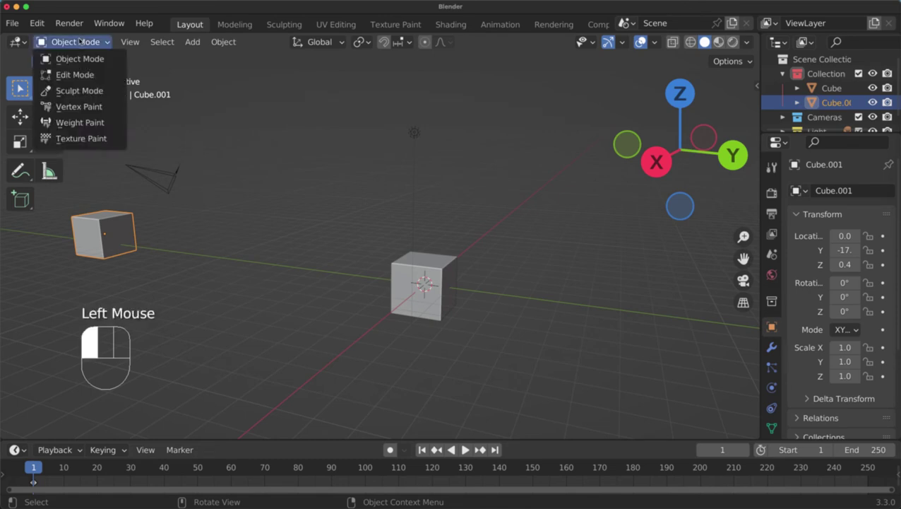
left_click(93, 47)
left_click(93, 47)
left_click(103, 45)
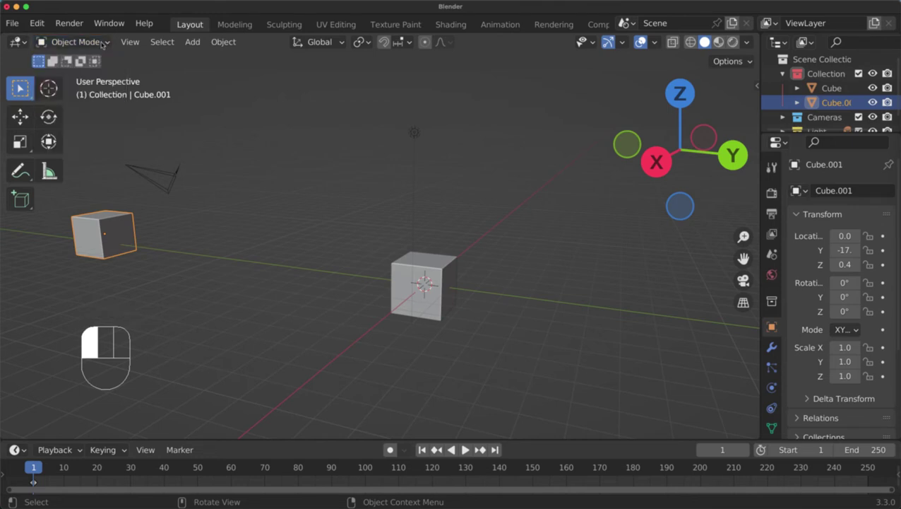
- Select the original cube at the origin
left_click(439, 272)
middle_click_drag(403, 342, 470, 280)
scroll(395, 311, "up", 2)
scroll(470, 280, "down", 1)
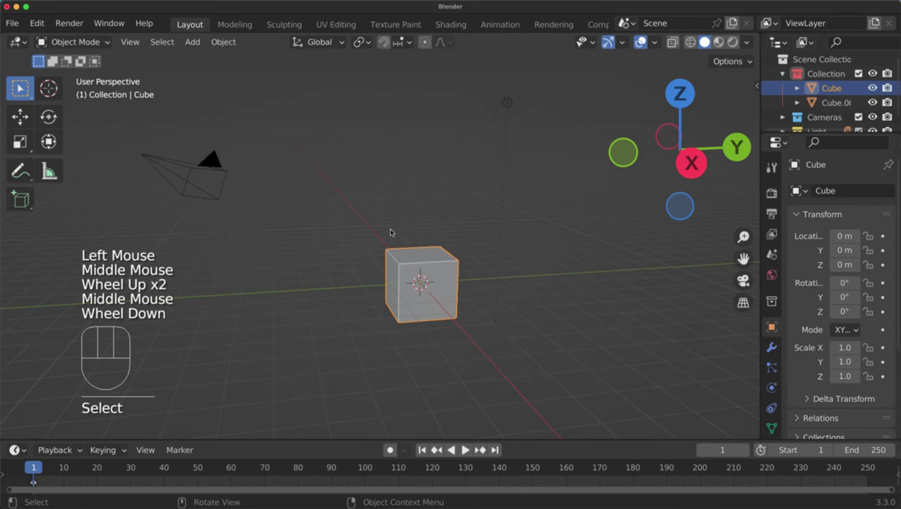
- Examine the interaction modes for the original cube, both as a list and as a pie chooser
left_click(75, 42)
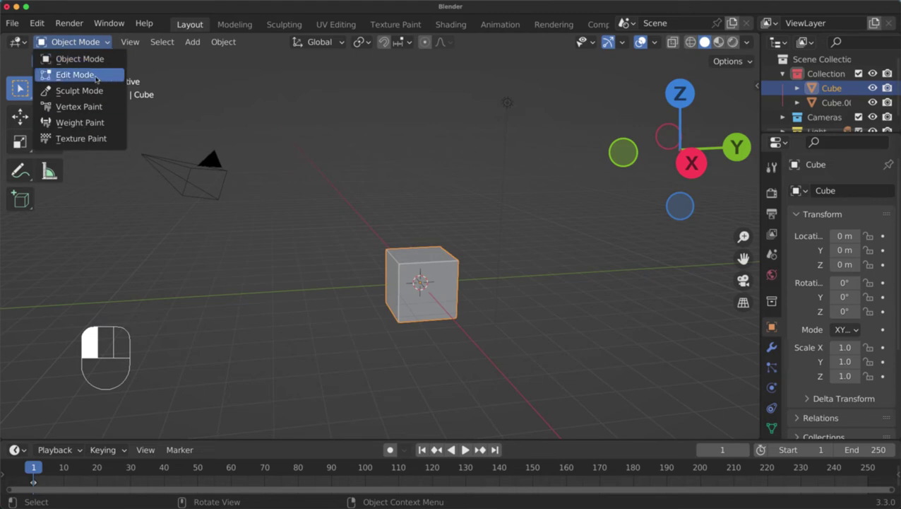
left_click(100, 46)
left_click(98, 45)
left_click(99, 45)
left_click(99, 45)
left_click(99, 46)
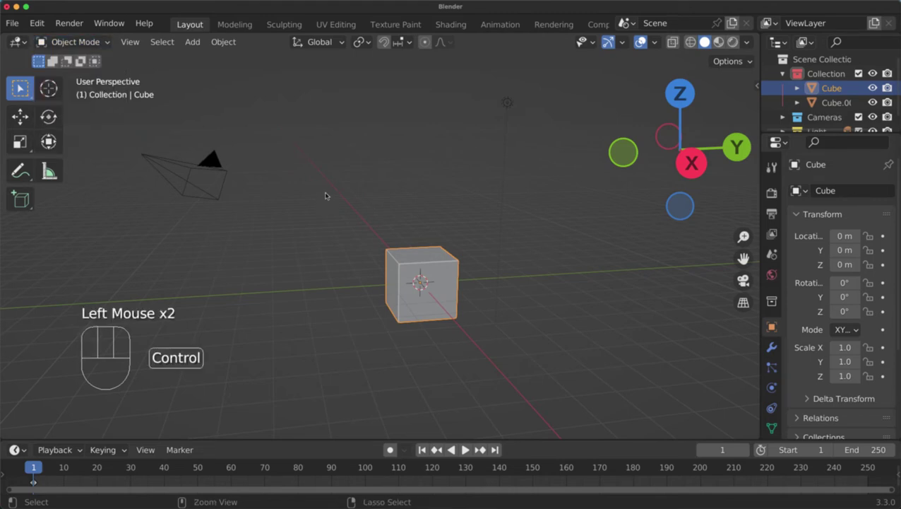
key("ctrl+Tab")
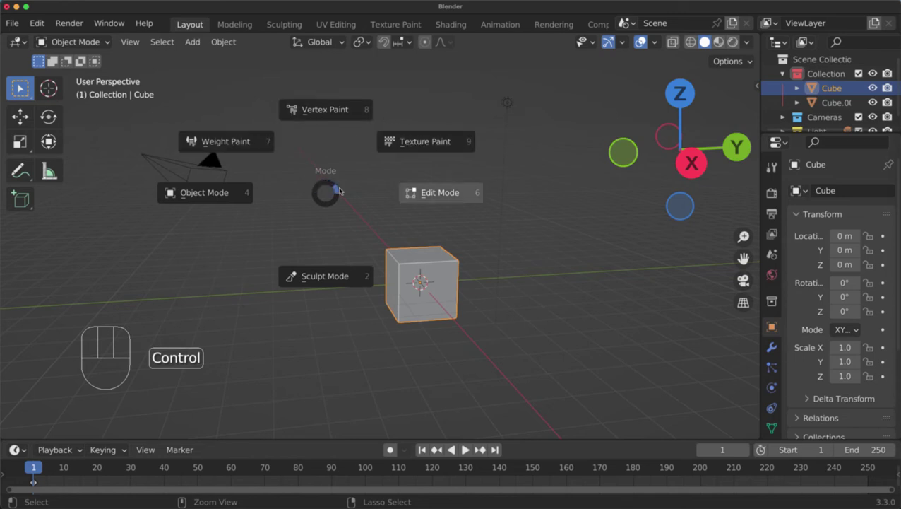
- Add a UV sphere mesh at the world origin
left_click(130, 41)
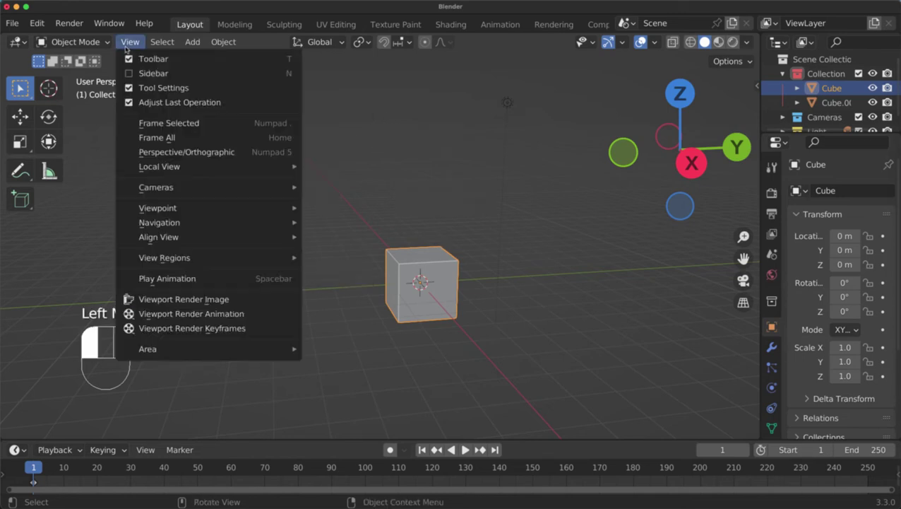
mouse_move(103, 44)
mouse_move(192, 43)
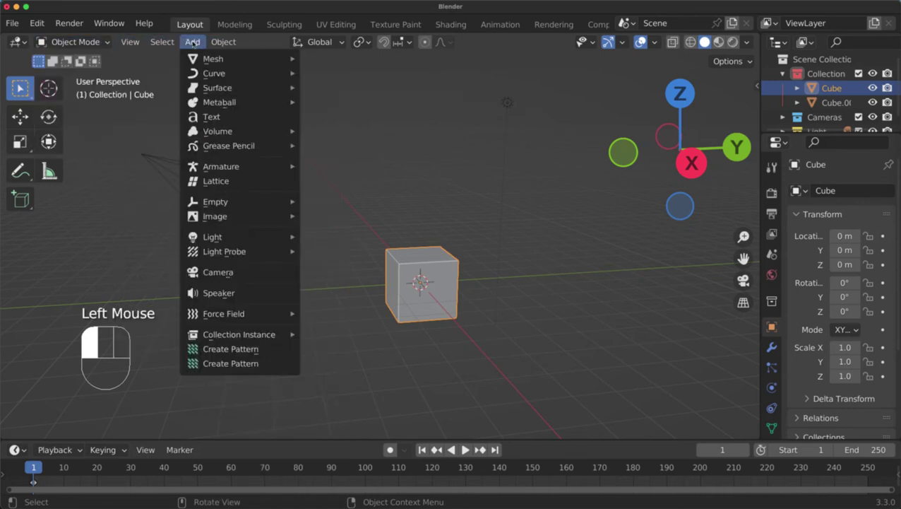
mouse_move(254, 61)
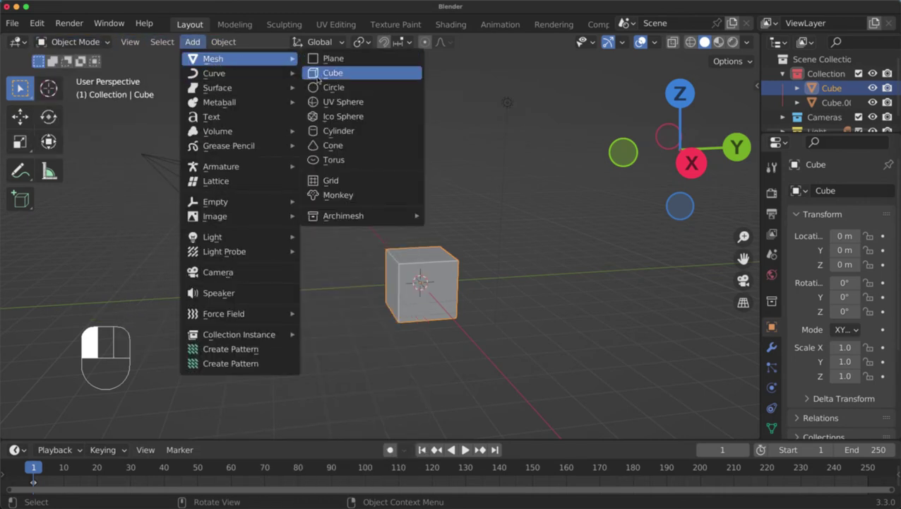
left_click(326, 104)
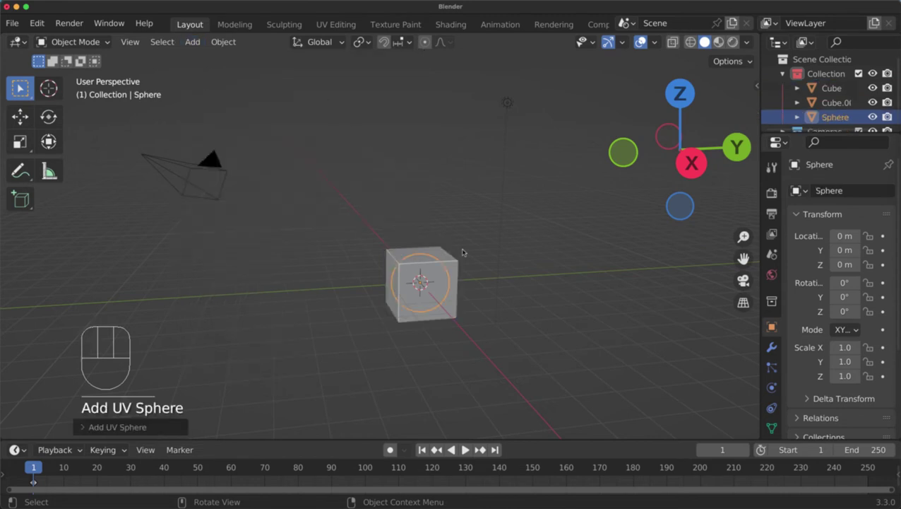
- Move the original cube off the sphere to about X 0.6, Y 4.0, Z 0.2 m, and select the sphere
middle_click_drag(424, 264, 414, 255)
left_click(416, 258)
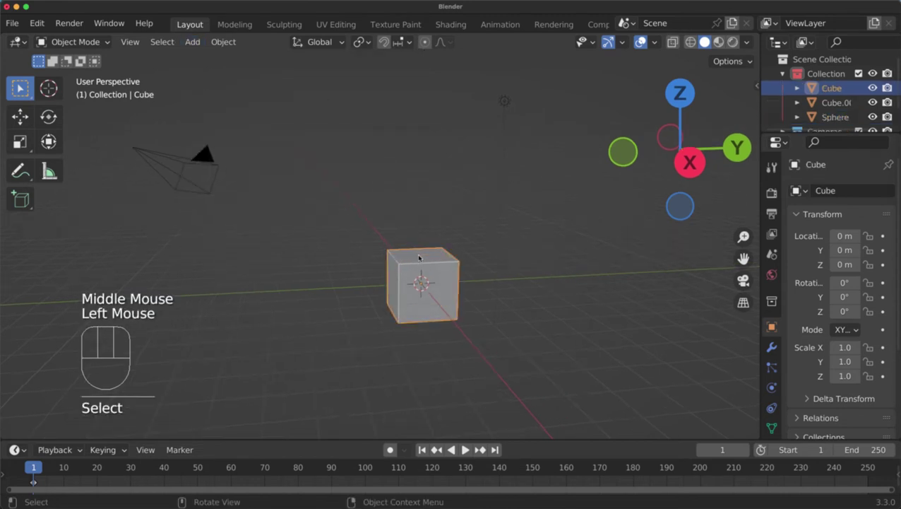
key("g")
left_click(550, 248)
left_click(430, 272)
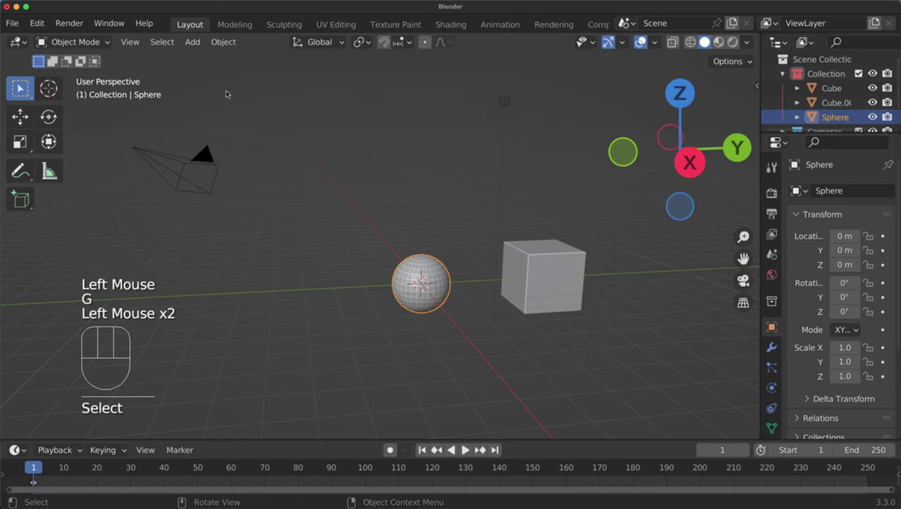
- Add a torus and move it beside the sphere to about X -0.6, Y -3.2, Z 0.3 m
left_click(186, 47)
mouse_move(214, 64)
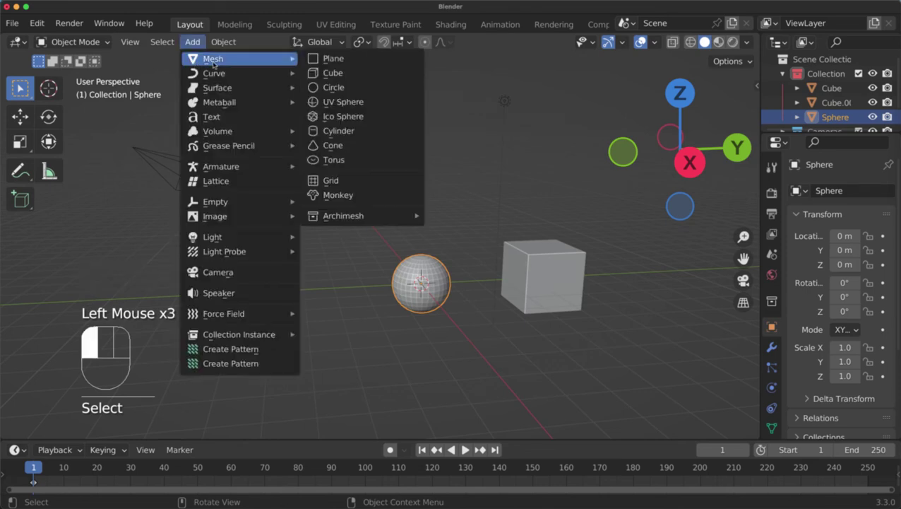
left_click(330, 159)
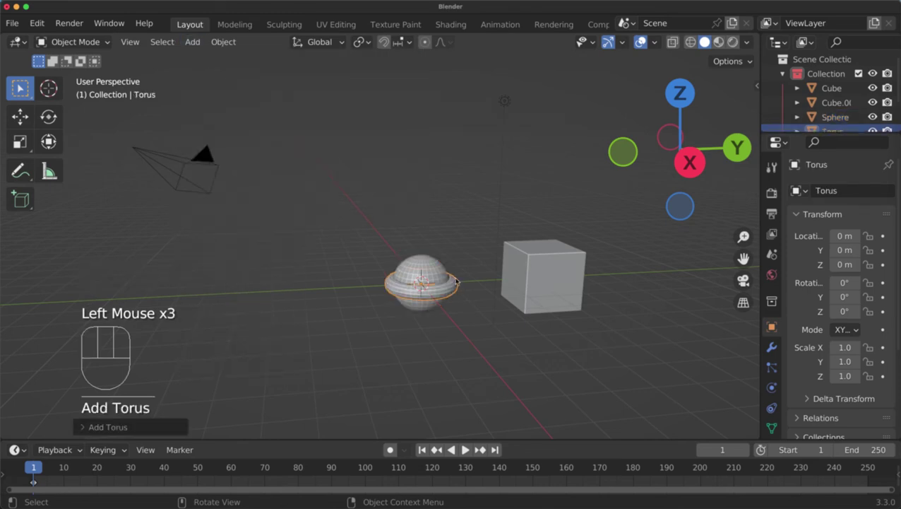
key("g")
left_click(359, 269)
- Add a monkey head and move it above the sphere to about X -0.5, Y -0.1, Z 2.3 m
left_click(192, 41)
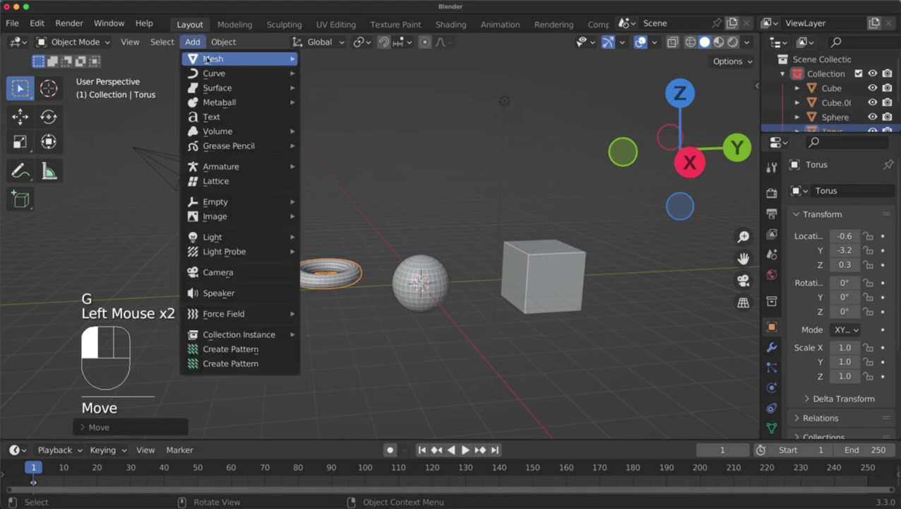
mouse_move(212, 59)
left_click(346, 193)
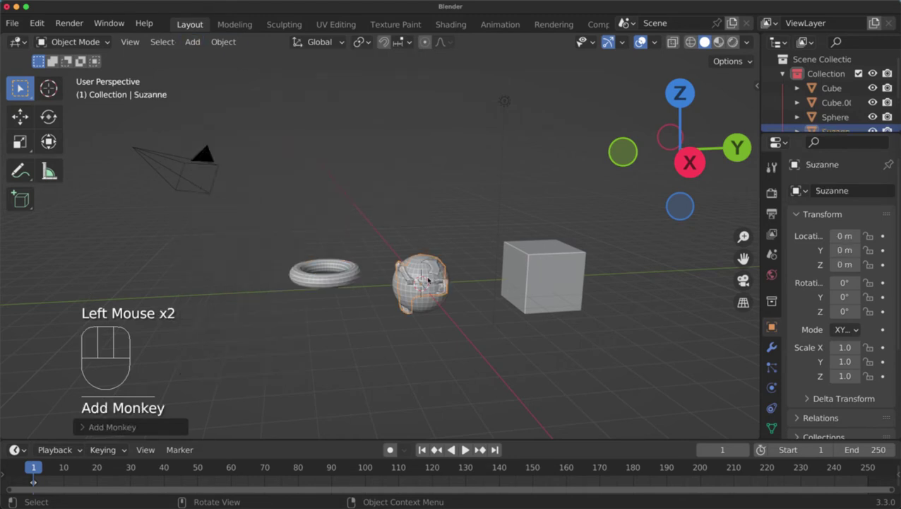
key("g")
left_click(428, 216)
middle_click_drag(565, 303, 449, 219)
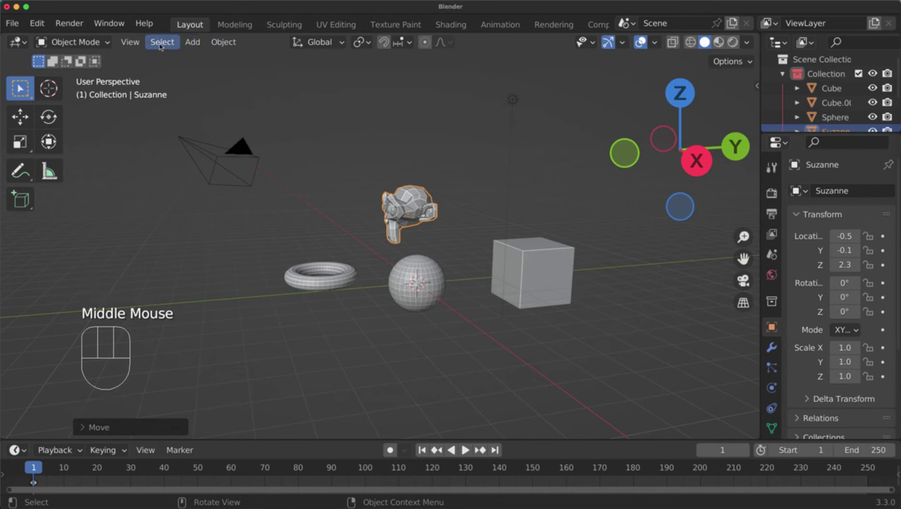
- Move the monkey head with the Move transform to just above the sphere, at about X -0.4, Y -0.3, Z 1.5 m
left_click(192, 42)
left_click(192, 43)
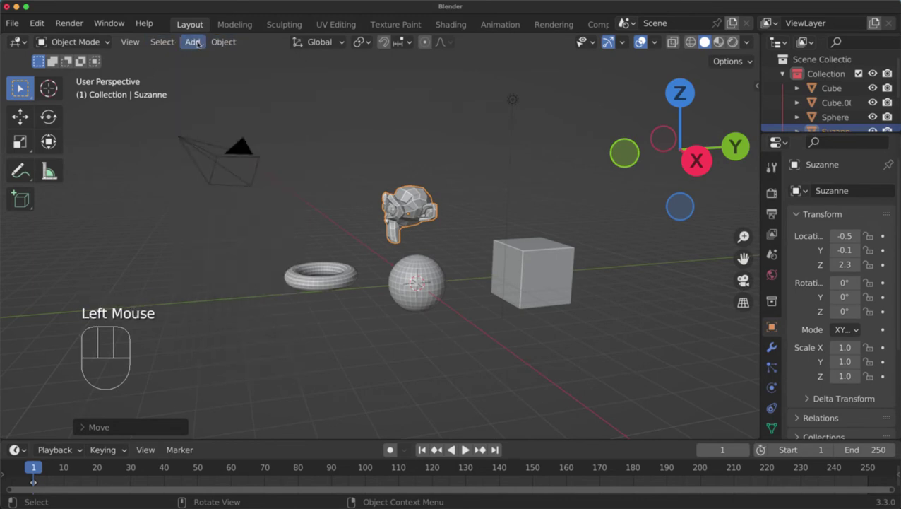
left_click(223, 42)
mouse_move(244, 62)
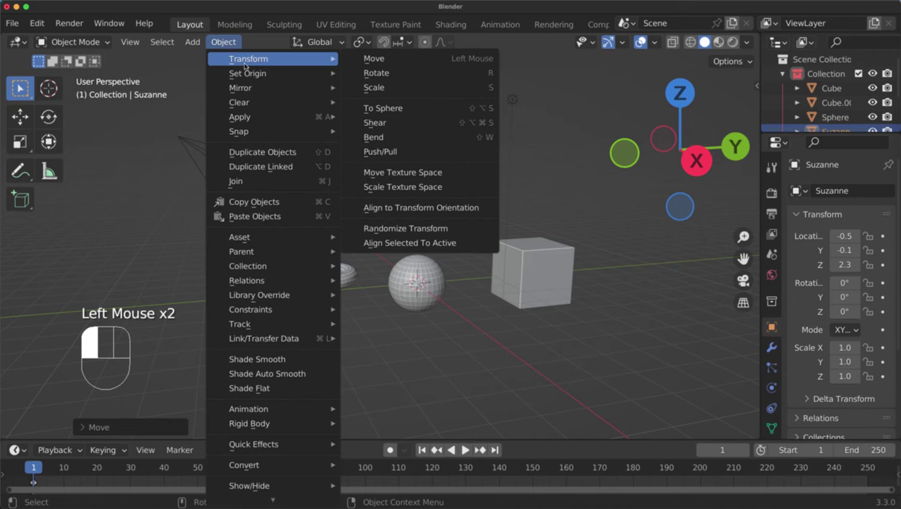
left_click(379, 63)
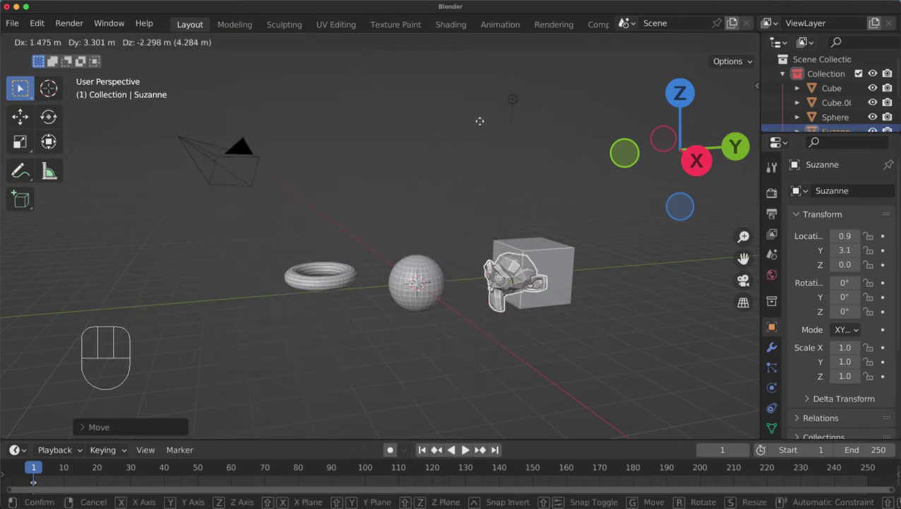
left_click(356, 80)
- Select the torus and tilt it with the Rotate transform to about X 388°, Y -9.7°, Z 3.7°
left_click(226, 42)
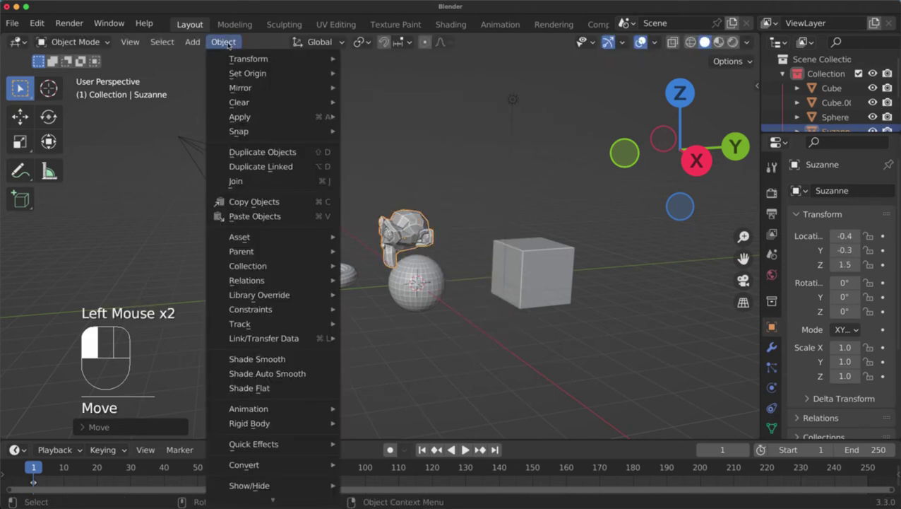
left_click(319, 270)
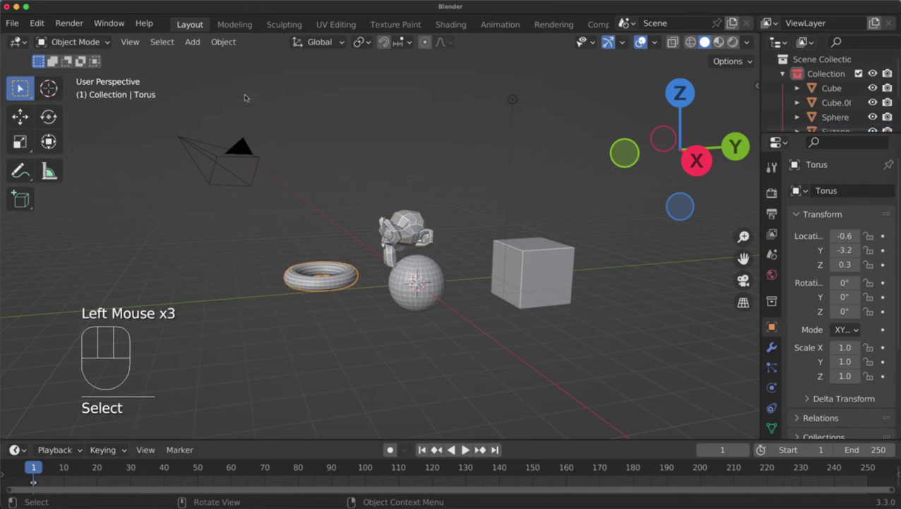
left_click(224, 42)
mouse_move(248, 62)
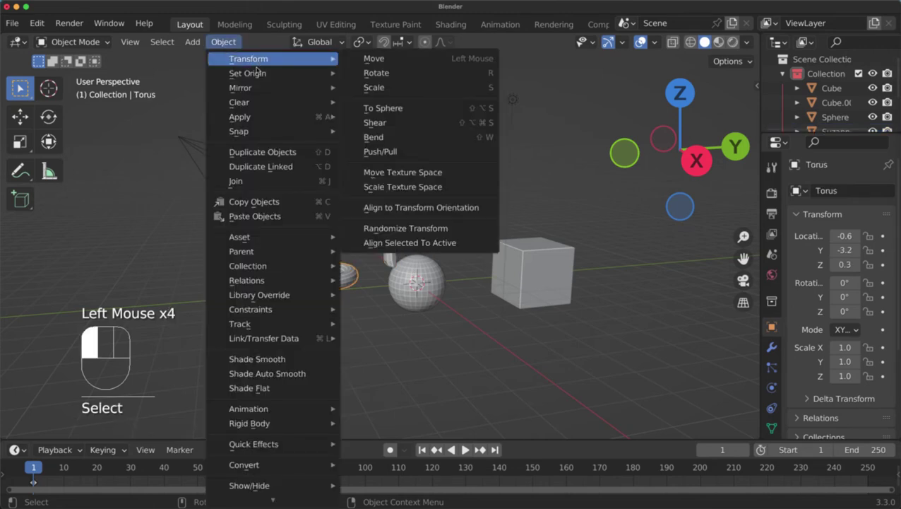
left_click(384, 72)
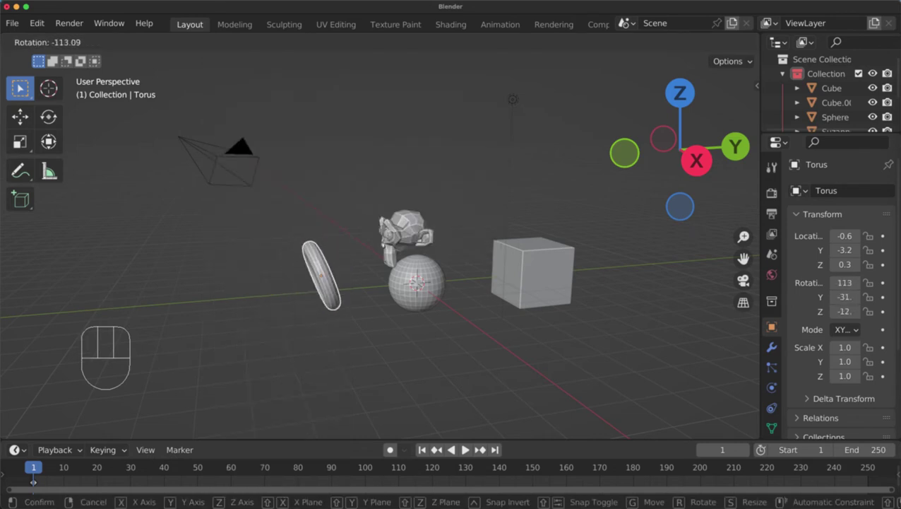
left_click(243, 339)
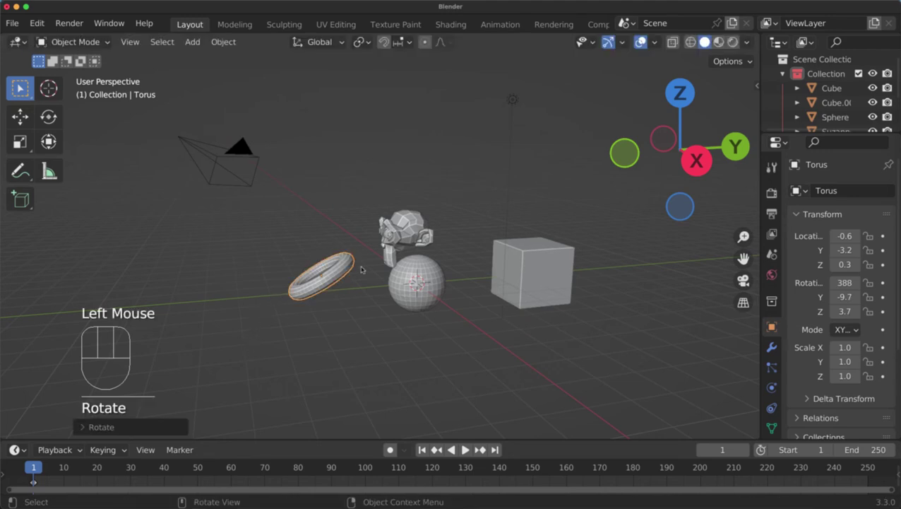
- Try to enlarge the torus with the Scale transform
left_click(223, 42)
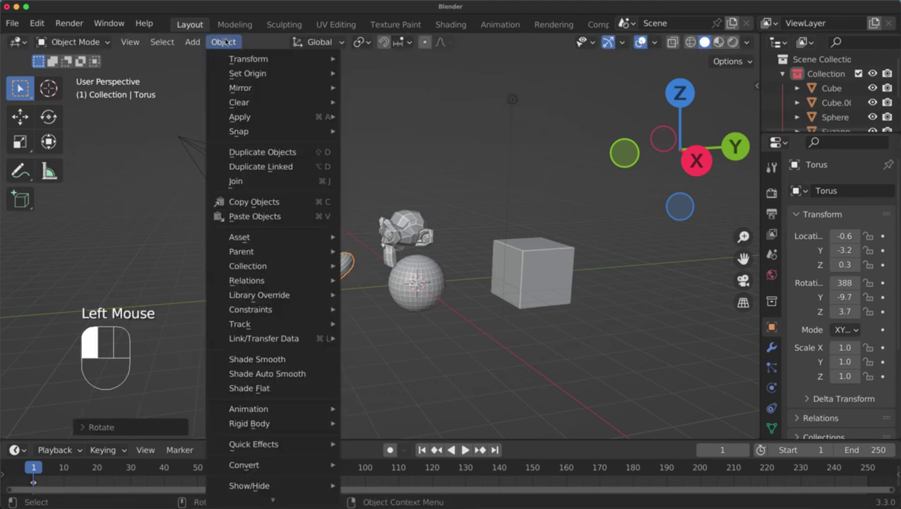
mouse_move(258, 62)
left_click(367, 88)
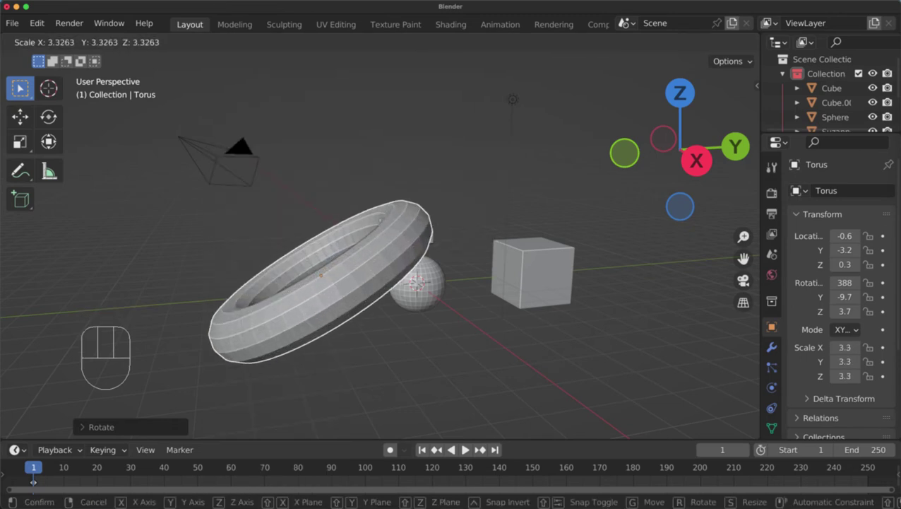
right_click(149, 375)
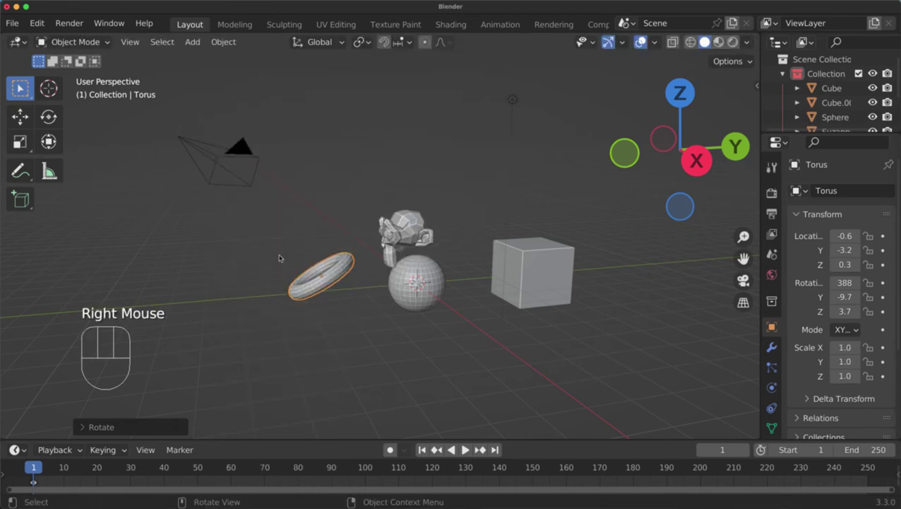
- Deselect the torus and select the monkey head
left_click(226, 44)
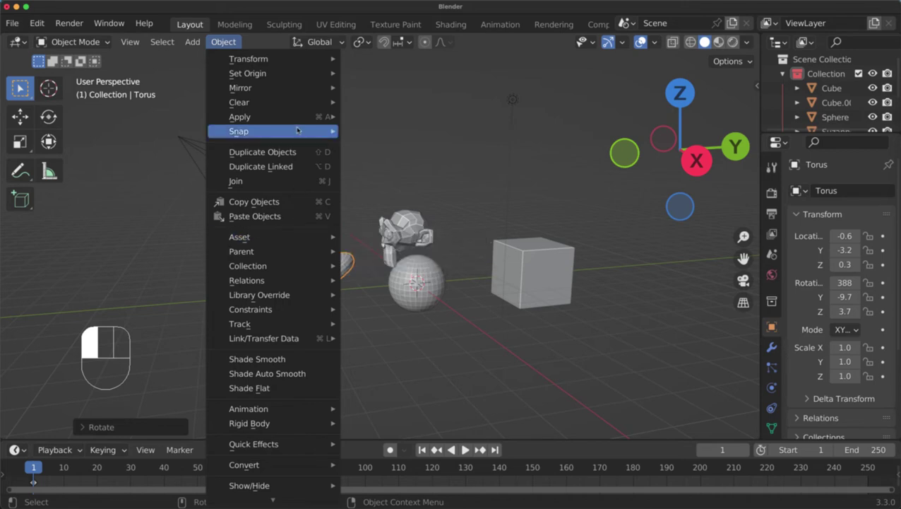
left_click(378, 150)
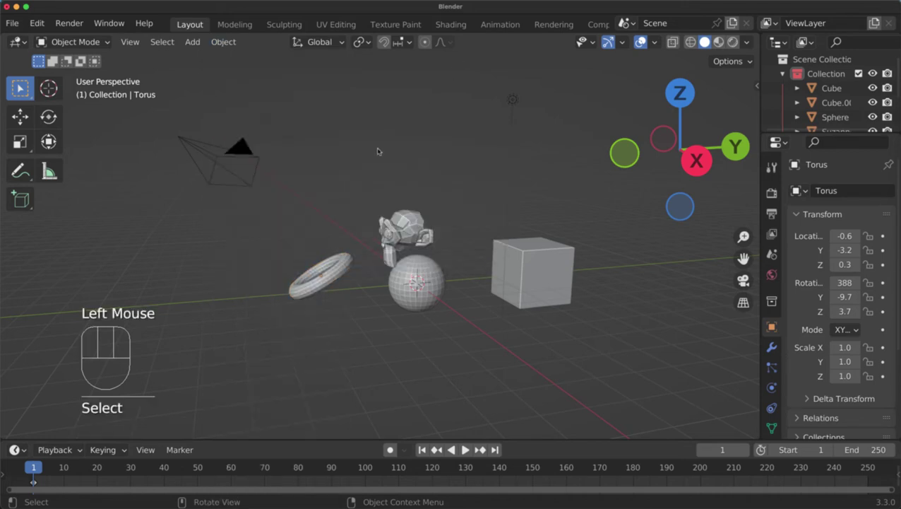
left_click(316, 44)
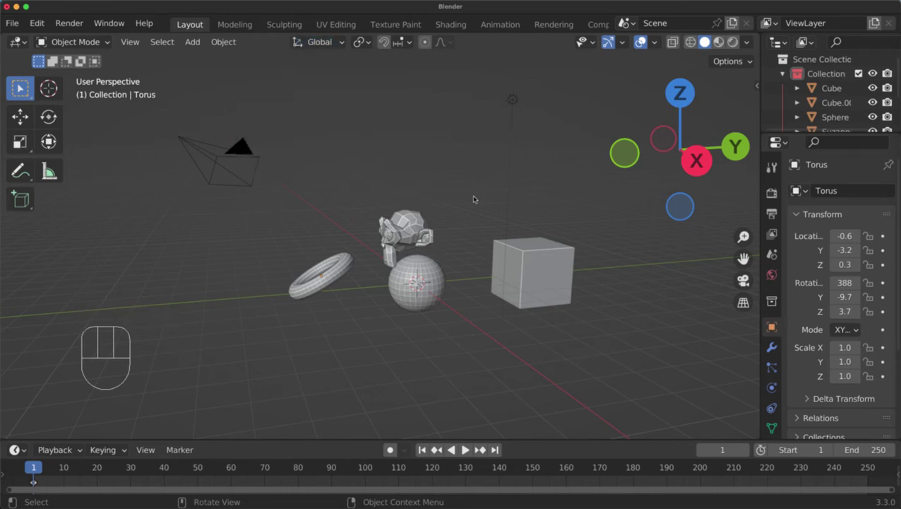
middle_click_drag(492, 226, 551, 231)
middle_click_drag(367, 238, 350, 219, "shift")
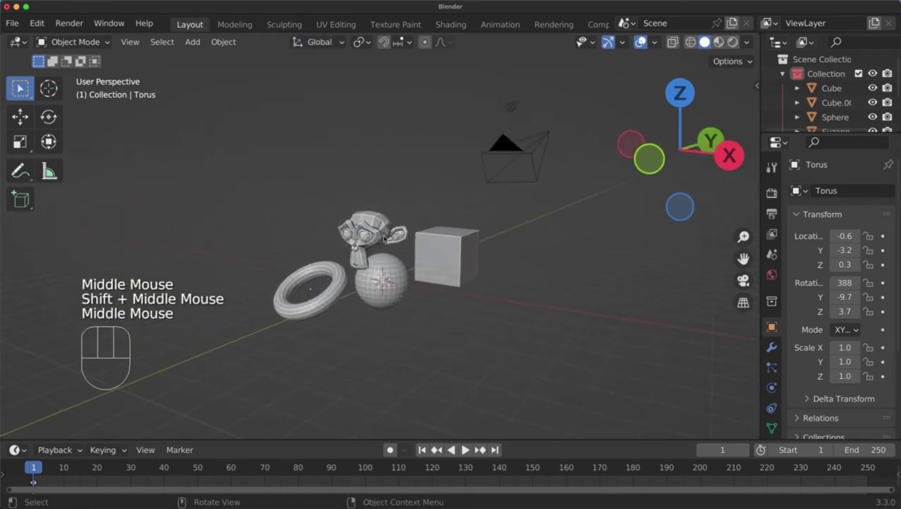
left_click(339, 202)
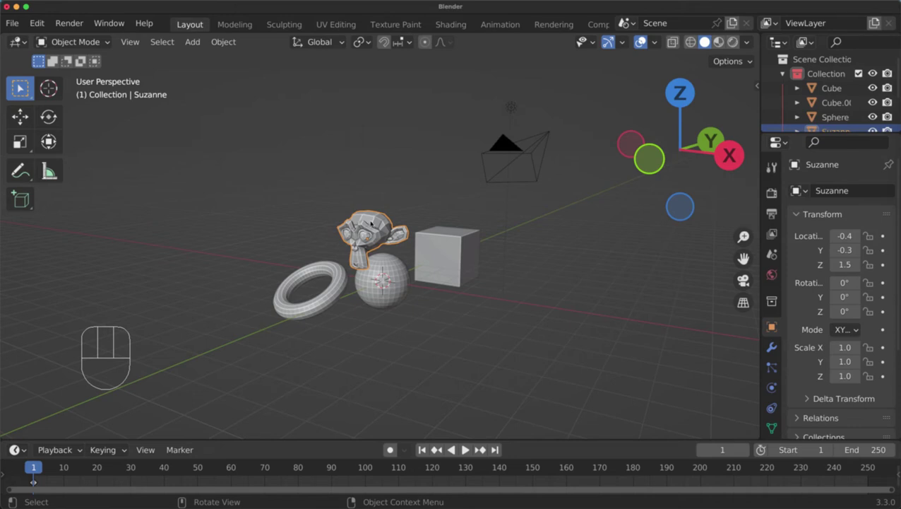
- Examine the transform orientation and pivot point choices, and turn on snapping
left_click(319, 42)
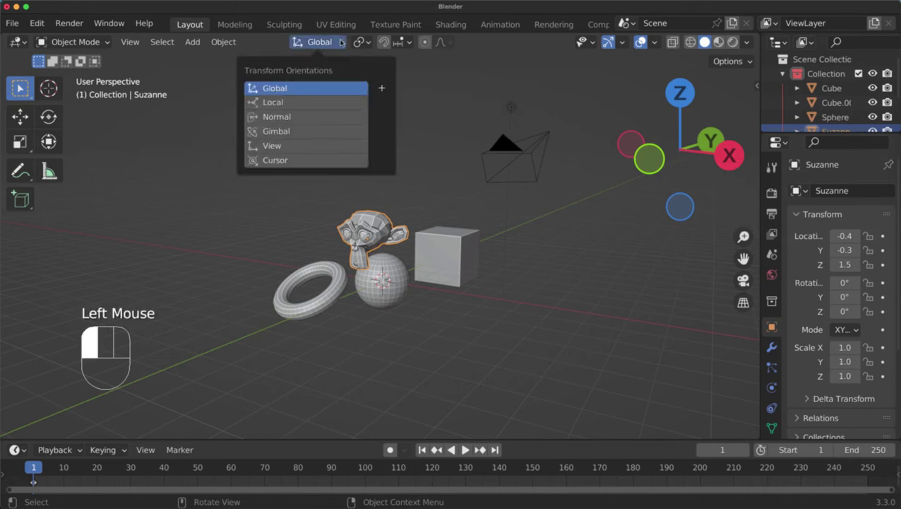
left_click(342, 42)
left_click(359, 43)
left_click(377, 43)
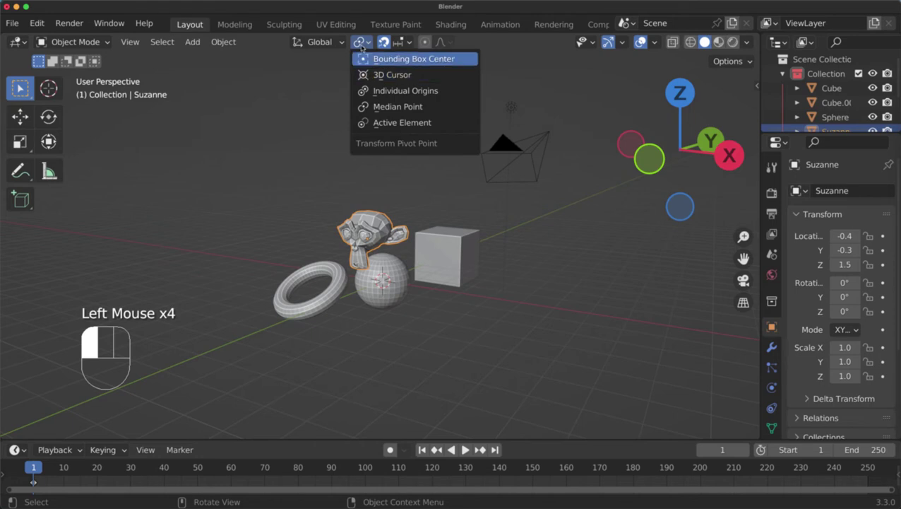
- Select the original cube, monkey head, sphere and torus together, with the torus as the active object
middle_click_drag(523, 250, 410, 236)
mouse_move(410, 237)
middle_mouse_down()
mouse_move(368, 227)
mouse_move(423, 235)
middle_mouse_up()
left_click(488, 239)
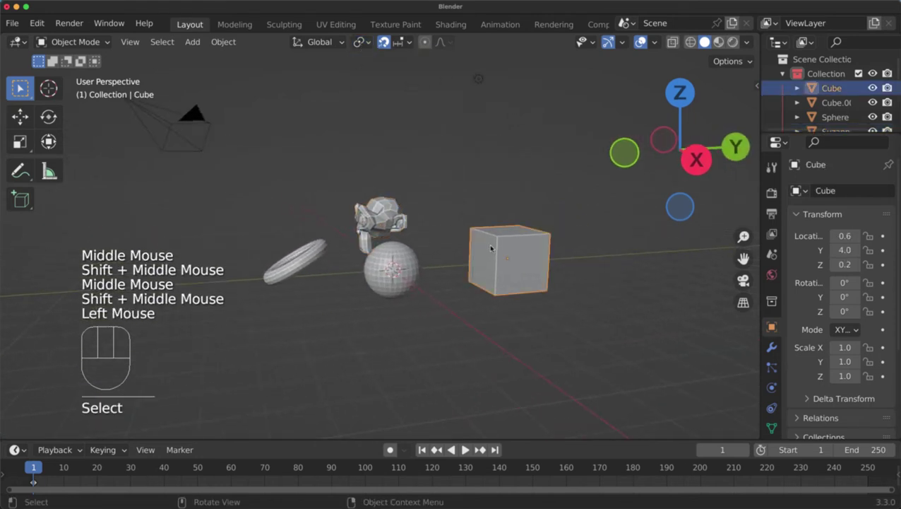
left_click(380, 218, "shift")
left_click(387, 272, "shift")
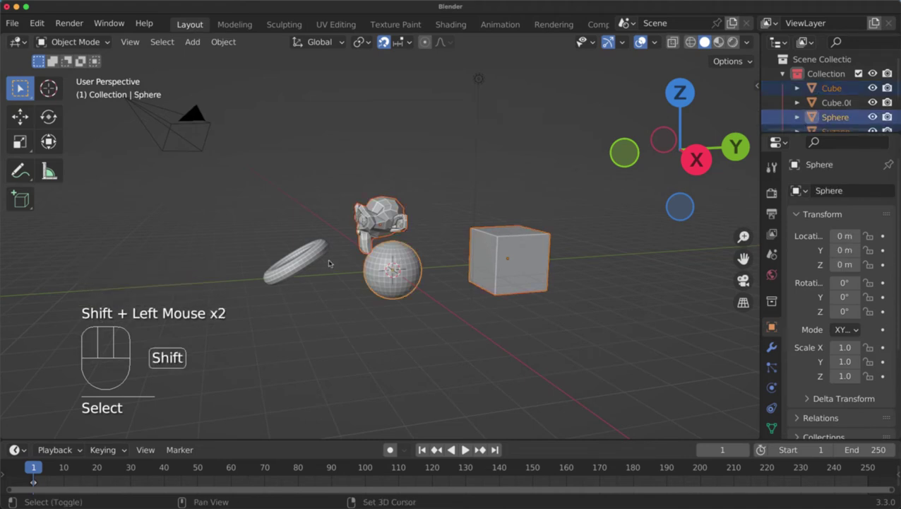
left_click(325, 259, "shift")
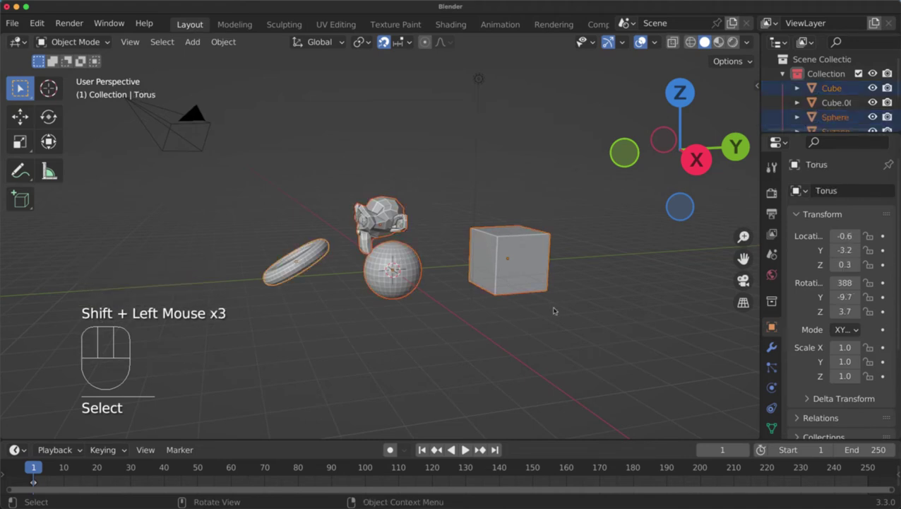
- Rotate the four selected objects together about the X axis with the Rotate tool, raising the torus and lowering the cube
left_click(46, 118)
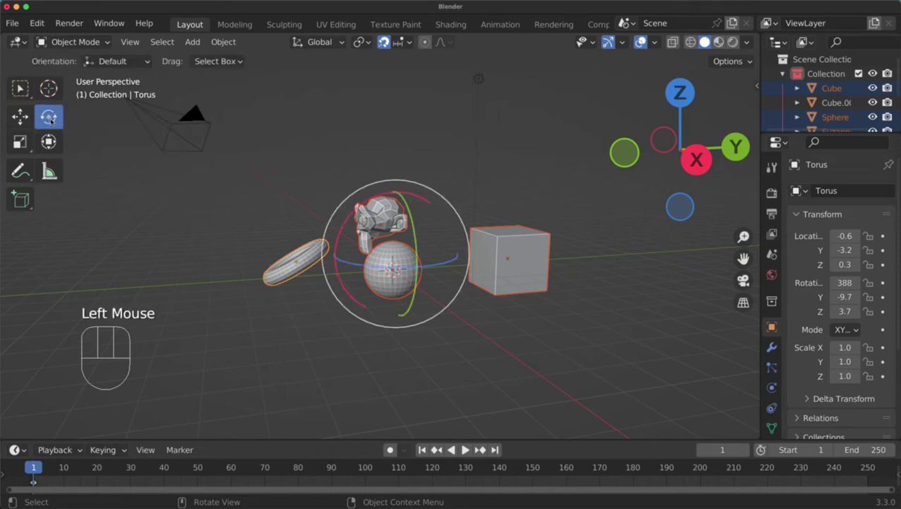
left_click(21, 117)
left_click(49, 118)
double_click(21, 117)
left_click(50, 118)
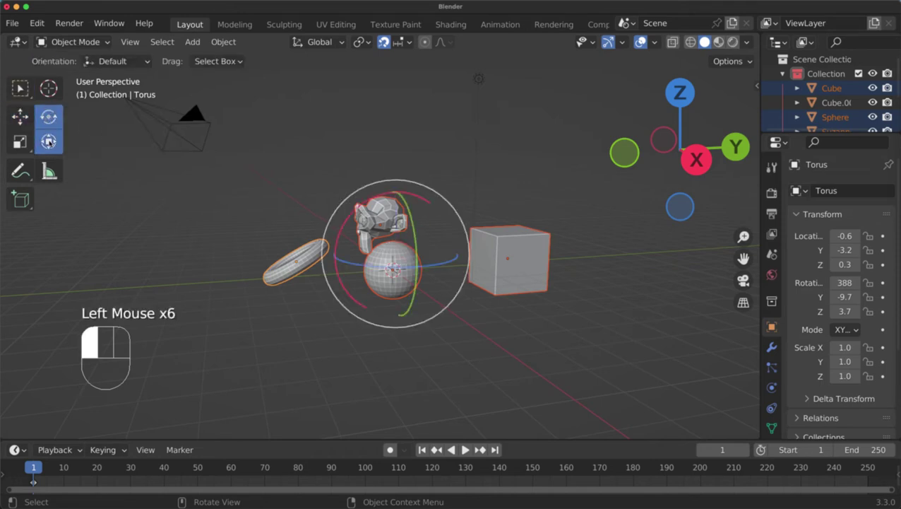
left_click(49, 119)
left_click_drag(414, 199, 387, 145)
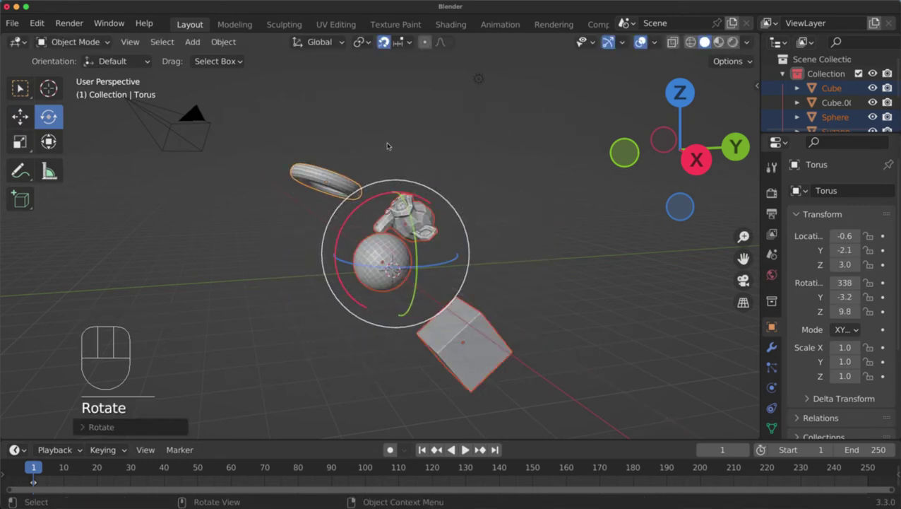
- Turn off snapping and review the pivot point and snapping options
left_click(362, 43)
left_click(385, 43)
left_click(360, 43)
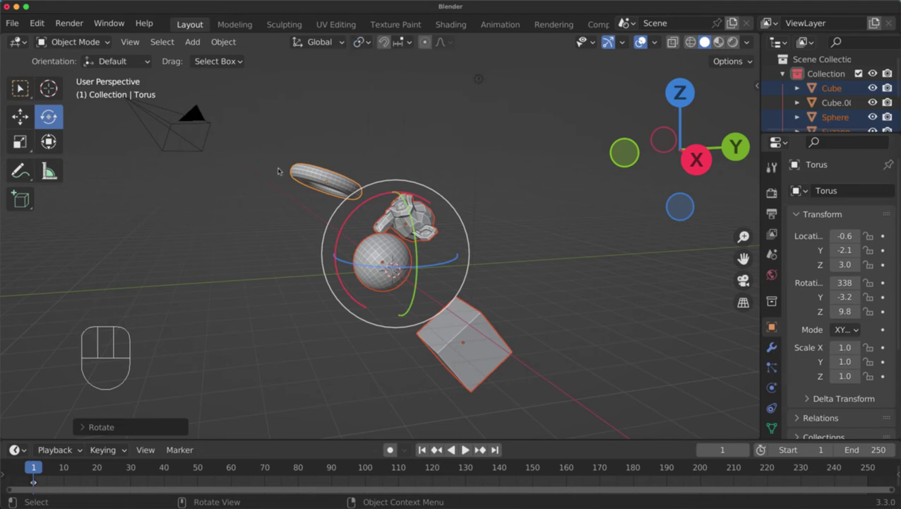
left_click(385, 44)
left_click(385, 44)
middle_click_drag(385, 44, 412, 86)
left_click(399, 43)
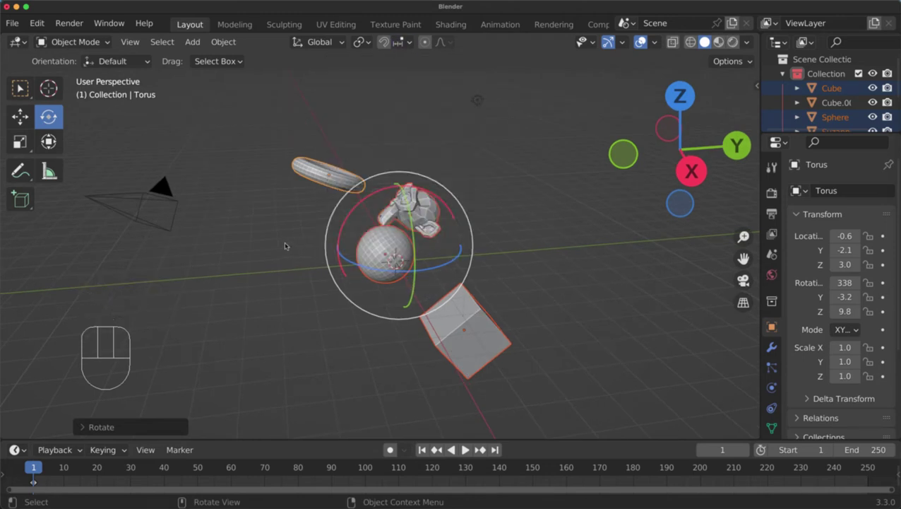
middle_click_drag(306, 173, 366, 364)
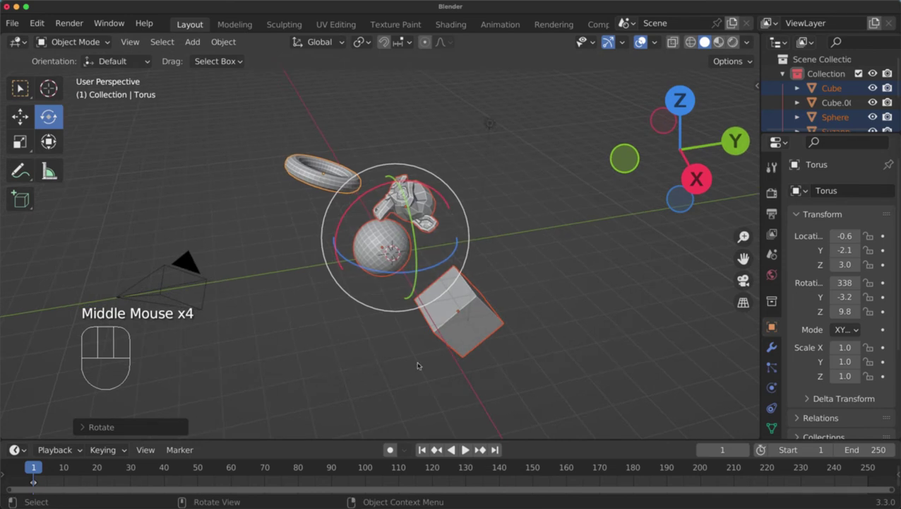
- Draw temporary annotation lines over the grid beside the tilted cube and erase them
key("d")
left_click_drag(328, 378, 646, 321)
left_click_drag(526, 266, 624, 405)
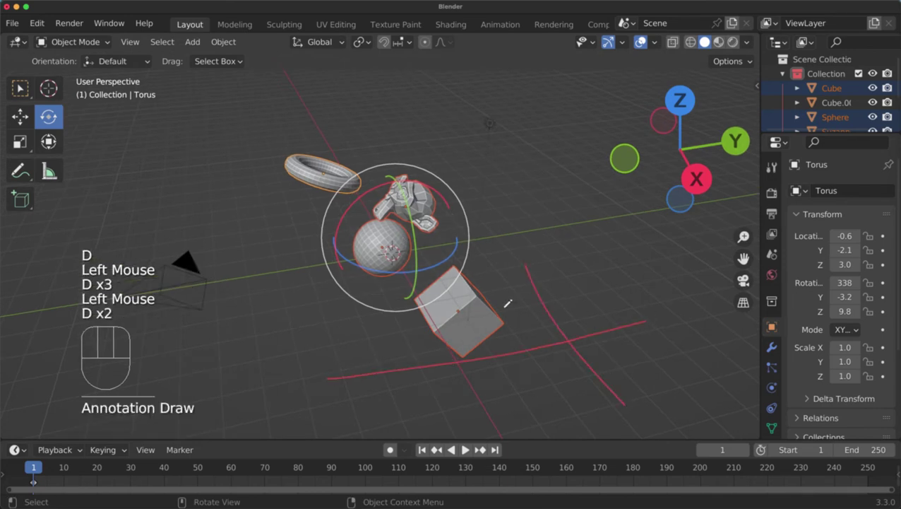
left_click_drag(504, 310, 573, 419)
mouse_move(519, 404)
right_mouse_down()
mouse_move(507, 364)
mouse_move(698, 389)
mouse_move(648, 332)
right_mouse_up()
key("d")
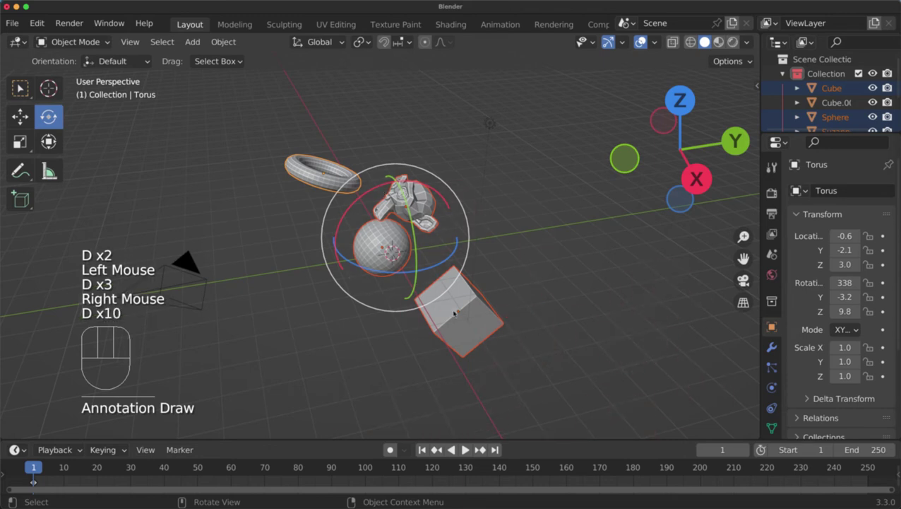
- Select only the tilted cube, and draw and erase short annotation marks around the cube and torus
left_click(474, 299)
left_click(474, 299)
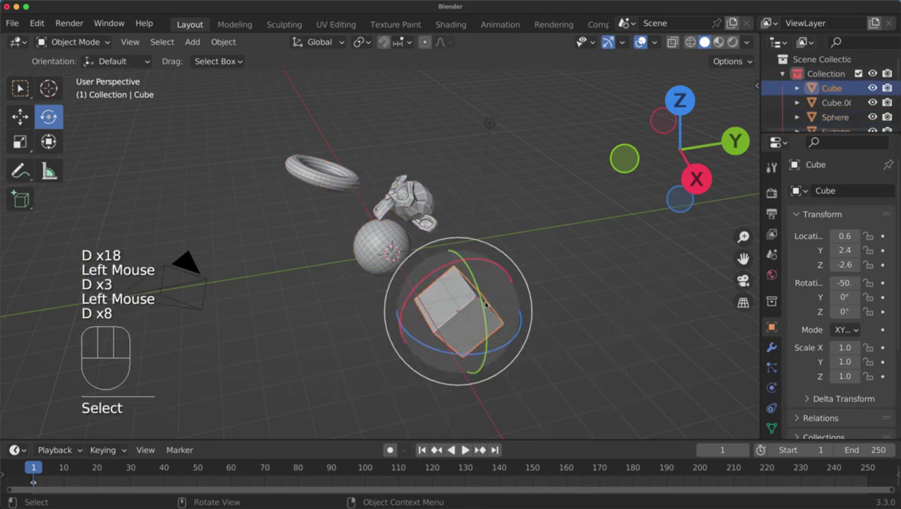
mouse_move(329, 178)
left_mouse_down()
mouse_move(314, 184)
mouse_move(347, 192)
mouse_move(325, 188)
left_mouse_up()
mouse_move(326, 182)
right_mouse_down()
mouse_move(363, 181)
mouse_move(471, 297)
right_mouse_up()
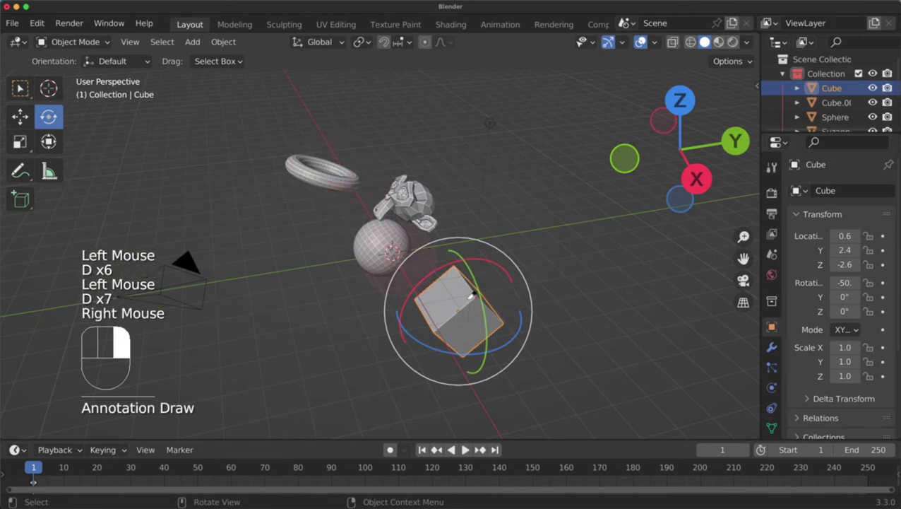
right_click_drag(359, 300, 364, 290)
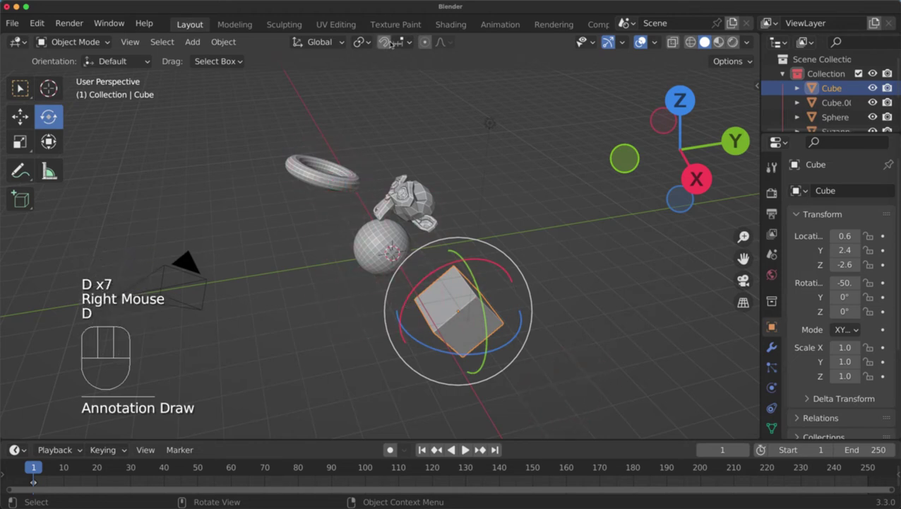
- Switch to the Select Box tool and turn on snapping
left_click(20, 88)
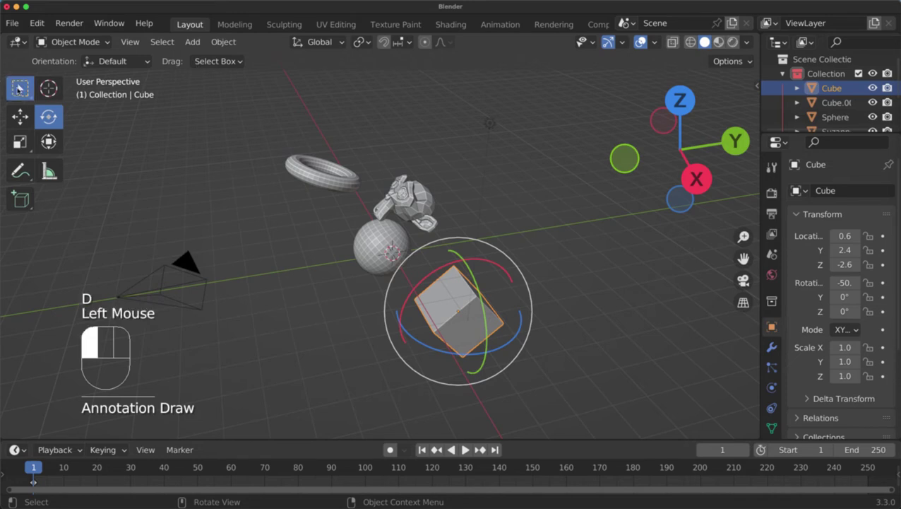
left_click(383, 42)
left_click(384, 42)
left_click(384, 42)
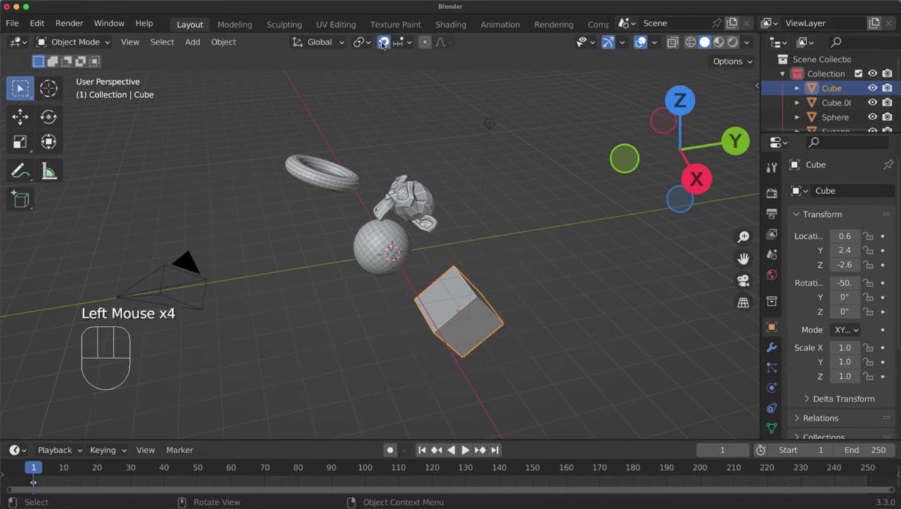
- Try Vertex, Edge and Face Project as snap targets, return to Increment, and turn off snapping
left_click(400, 43)
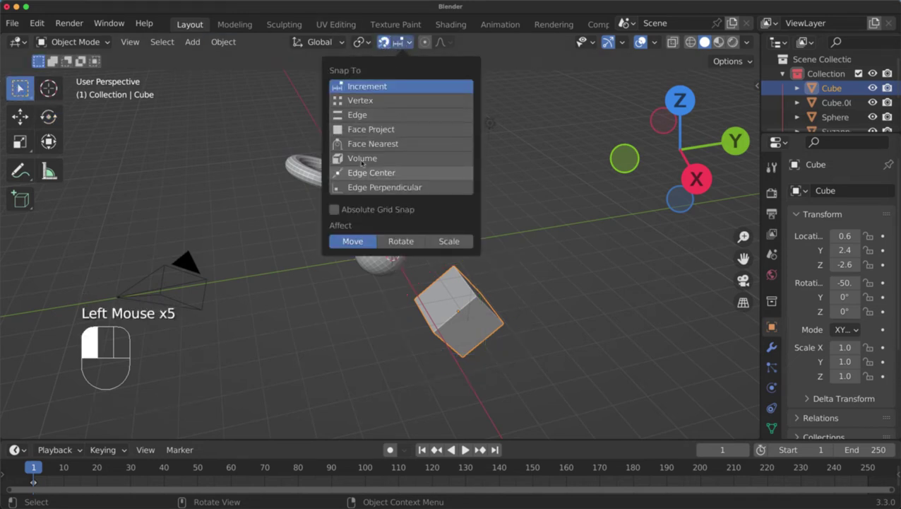
left_click(362, 101)
left_click(360, 115)
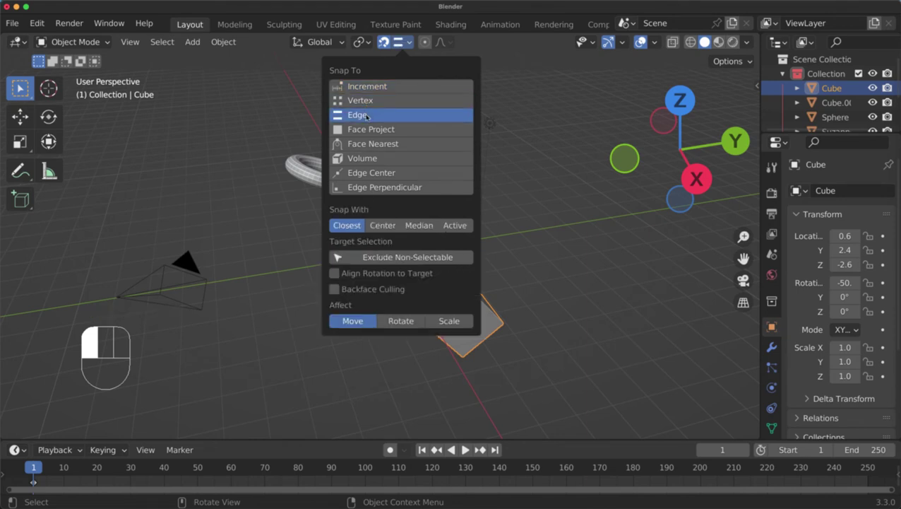
left_click(364, 130)
left_click(363, 87)
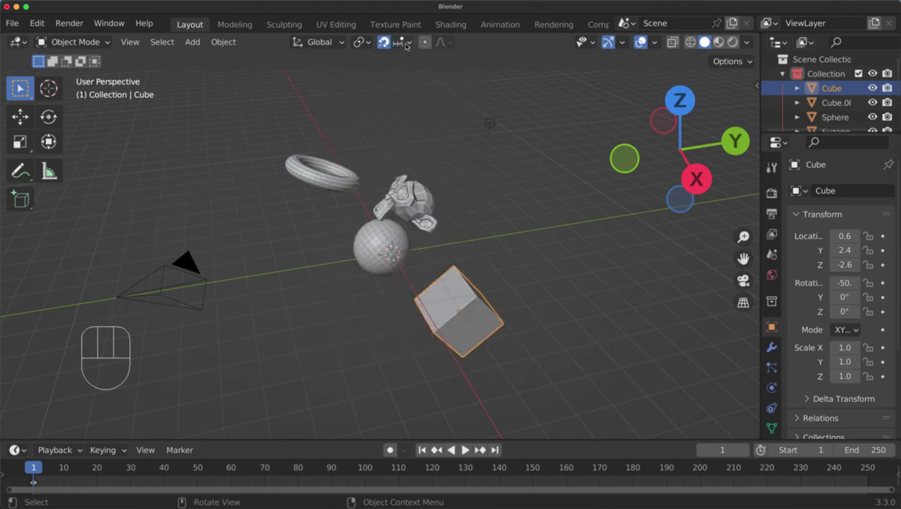
left_click(383, 42)
- Deselect the cube and briefly enable proportional editing to review its falloff types, leaving it off
left_click(440, 43)
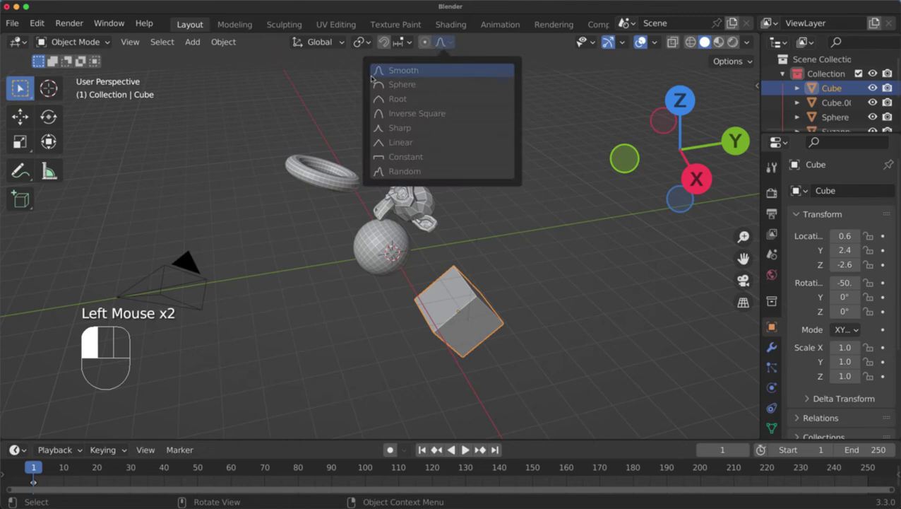
left_click(424, 43)
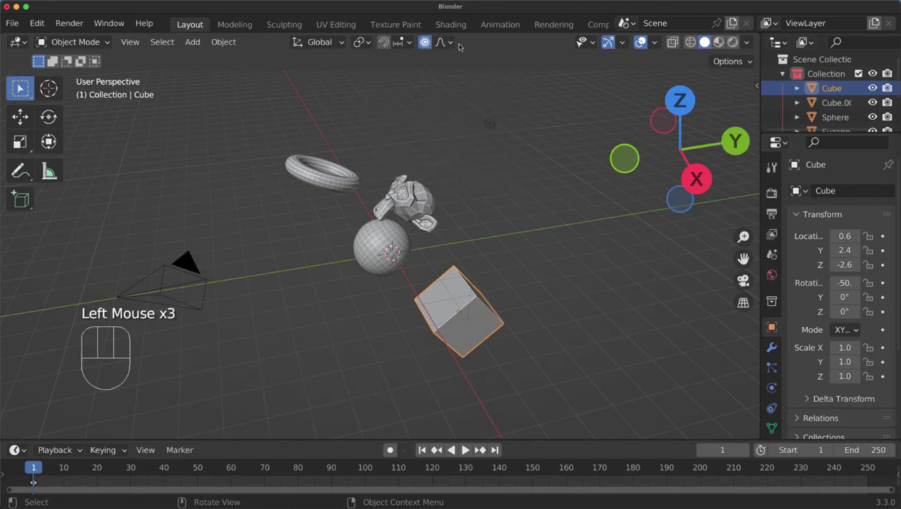
left_click(439, 44)
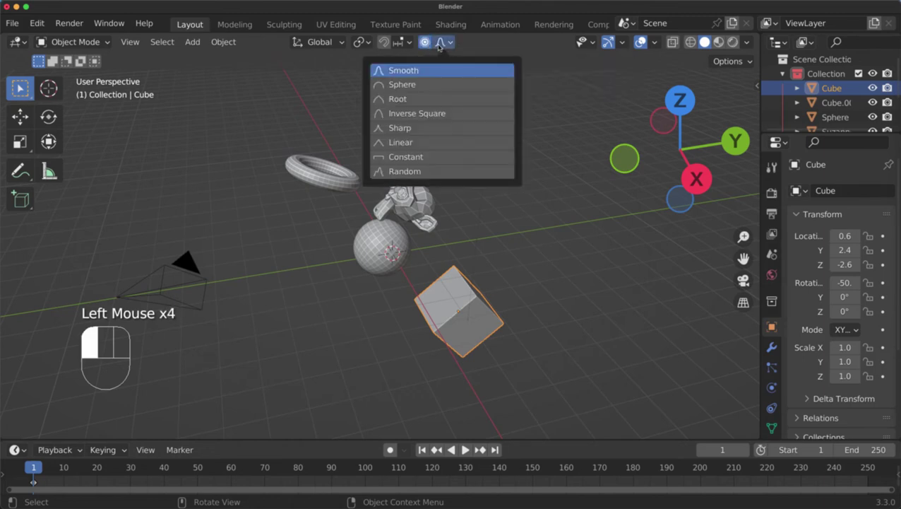
left_click(214, 137)
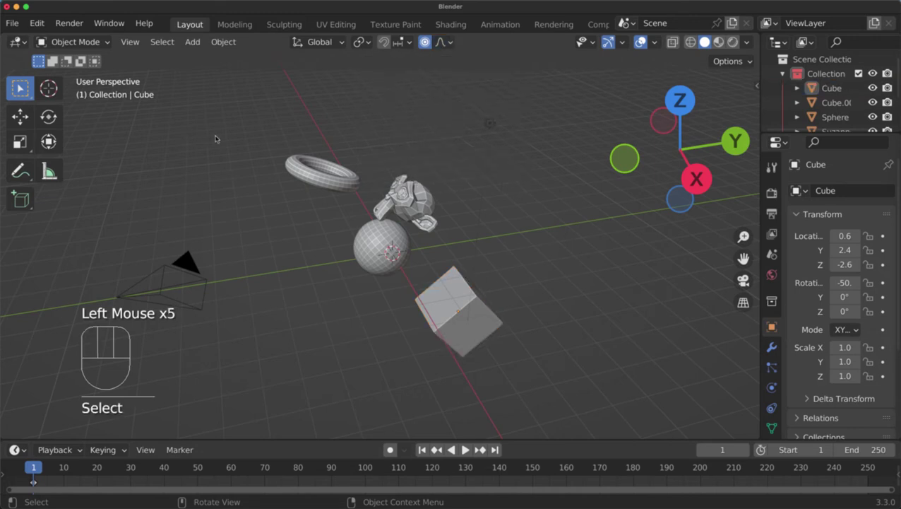
middle_click_drag(372, 191, 392, 176)
left_click(425, 44)
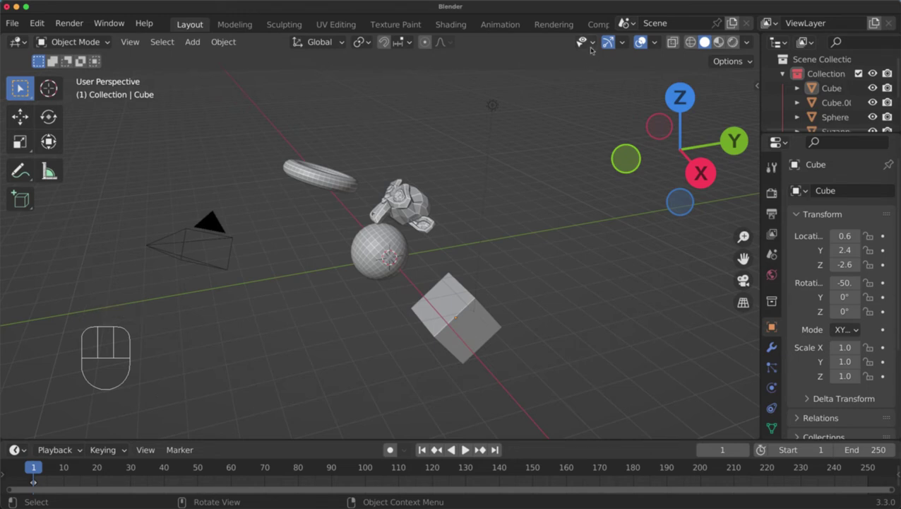
- Toggle the visibility of mesh objects off and on in the object types visibility settings, leaving them shown
left_click(593, 47)
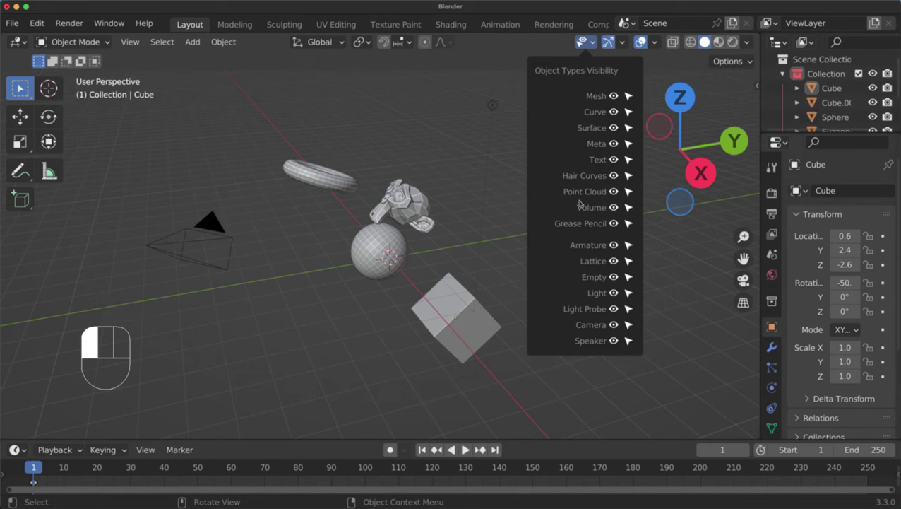
left_click(614, 96)
left_click(614, 96)
left_click(614, 96)
left_click(614, 96)
left_click(613, 96)
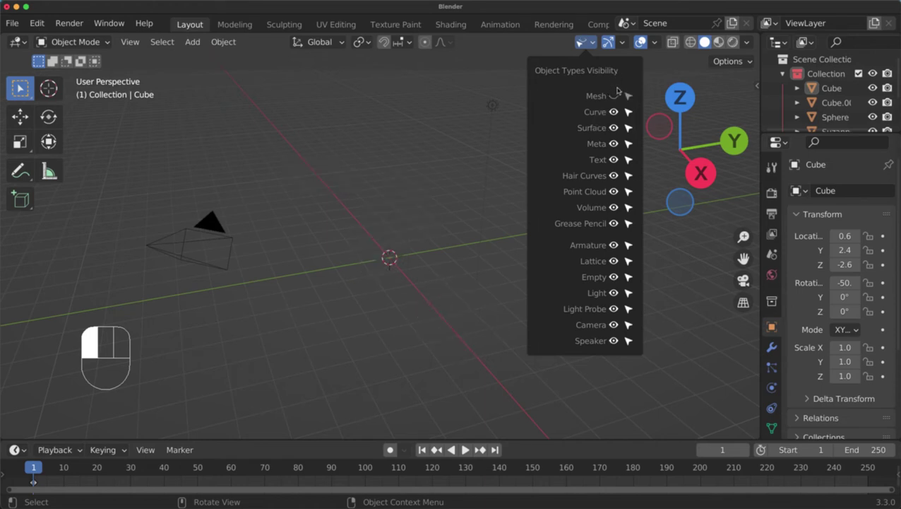
left_click(613, 96)
left_click(609, 43)
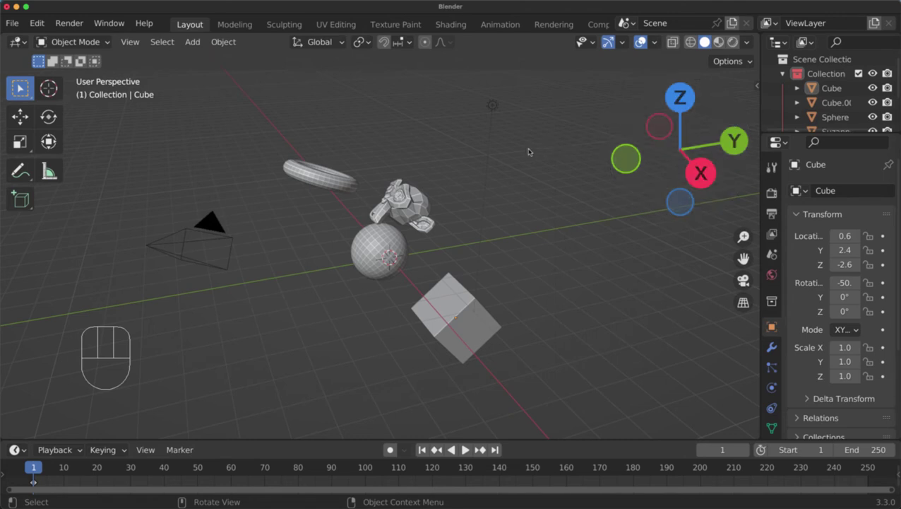
- Draw a temporary annotation arrow pointing toward the navigation gizmo and erase it
key("d")
left_click_drag(464, 149, 596, 149)
key("d")
mouse_move(575, 133)
left_mouse_down()
mouse_move(597, 149)
mouse_move(565, 169)
left_mouse_up()
key("d")
right_click_drag(565, 170, 498, 154)
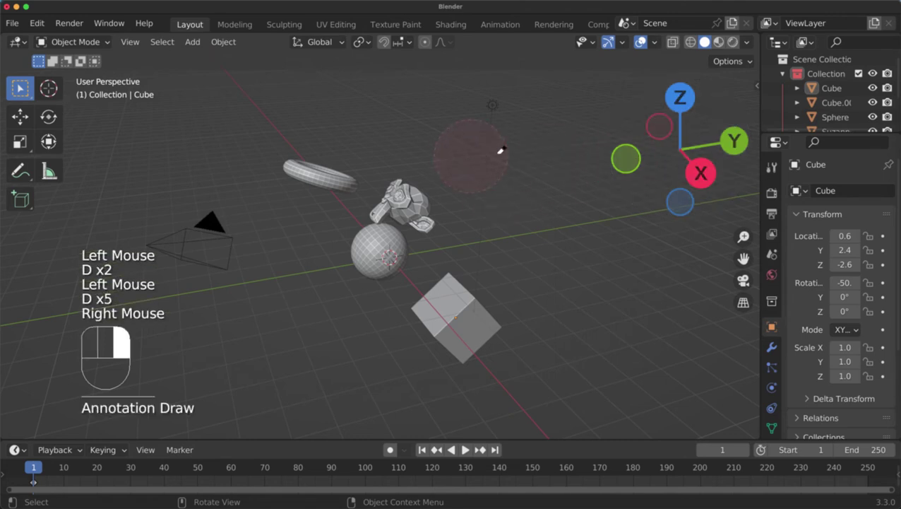
- Toggle the Navigate gizmo off and on, and switch all viewport gizmos off and back on
left_click(621, 44)
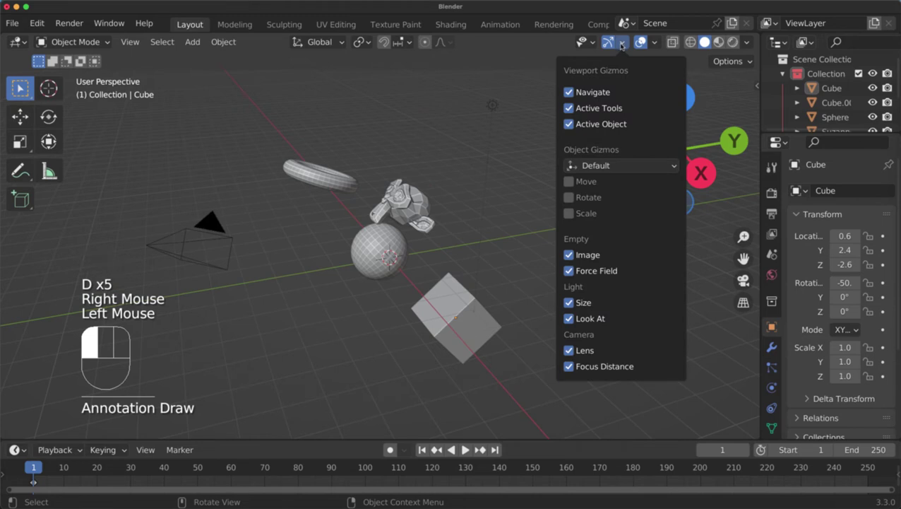
left_click(569, 93)
left_click(570, 93)
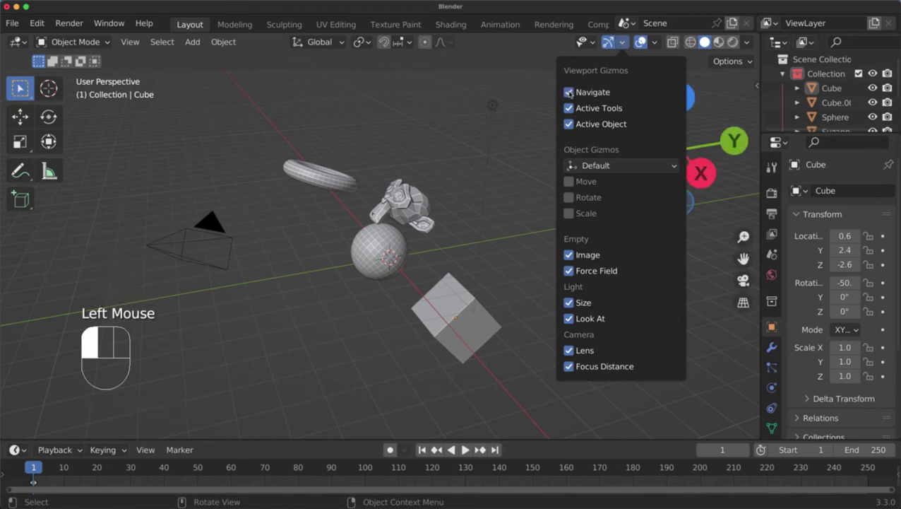
left_click(569, 93)
left_click(569, 92)
left_click(570, 92)
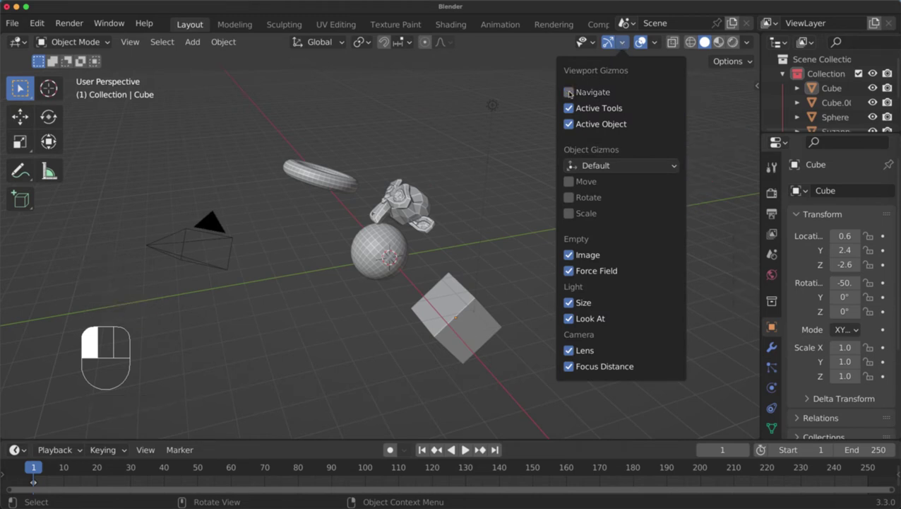
left_click(569, 93)
left_click(607, 42)
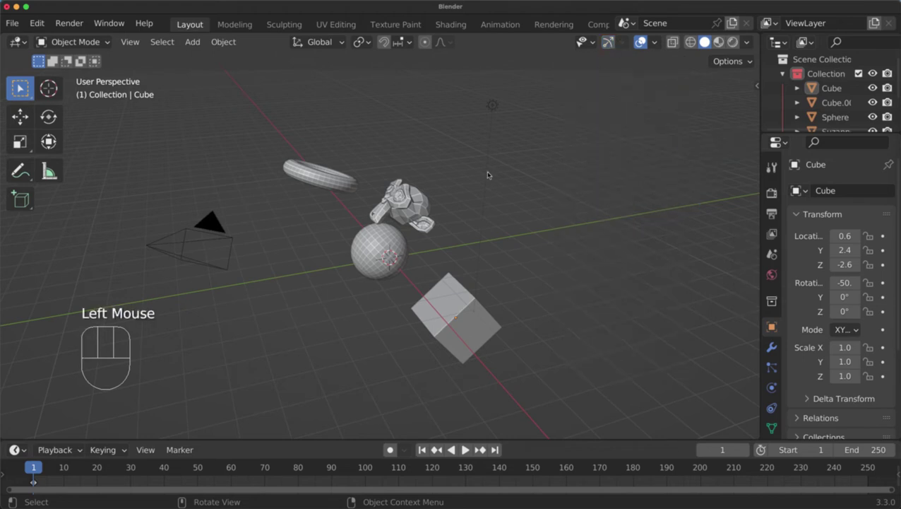
left_click(607, 41)
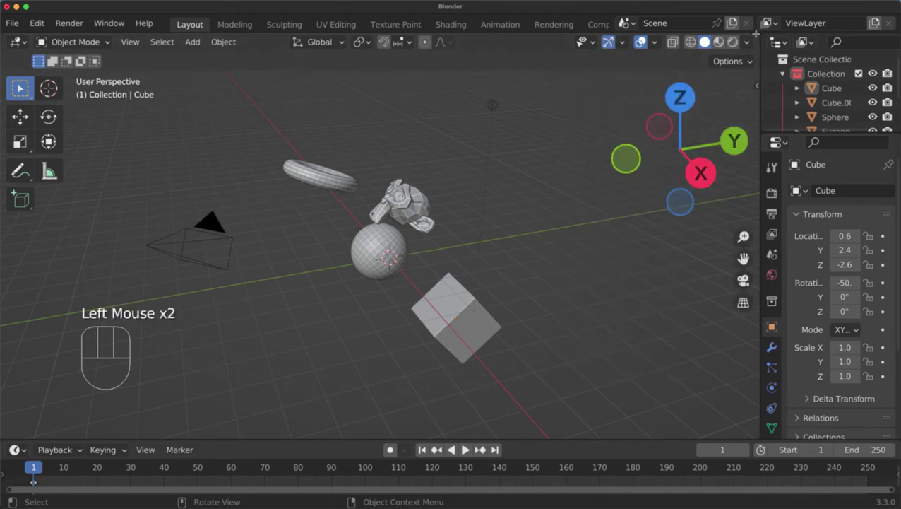
- Split the 3D viewport into two side by side, and split the right one into an upper and a lower viewport
left_click_drag(754, 31, 299, 84)
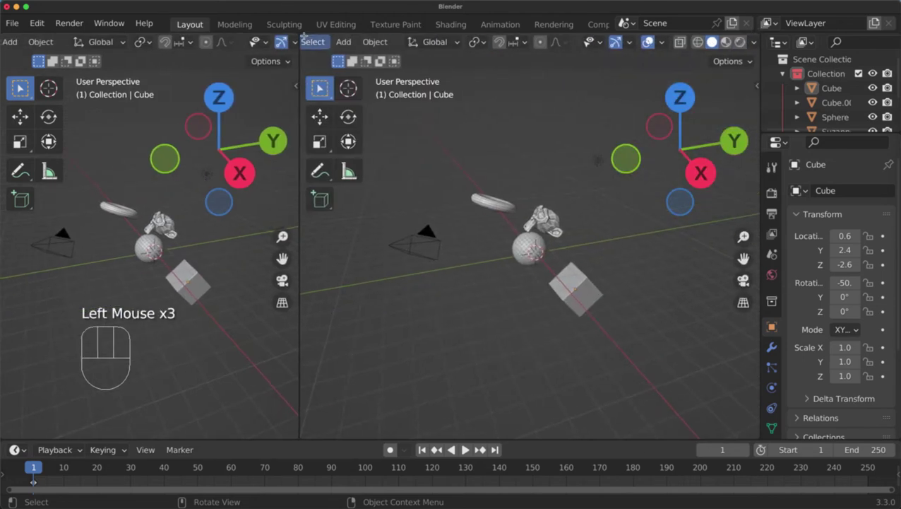
left_click_drag(304, 34, 311, 238)
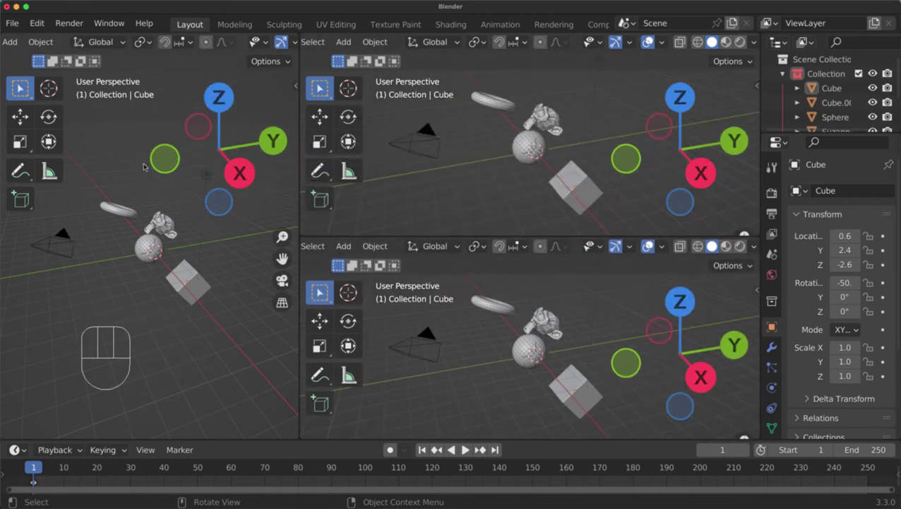
- Hide the gizmos in the left and upper-right viewports, and widen the left viewport
left_click(280, 42)
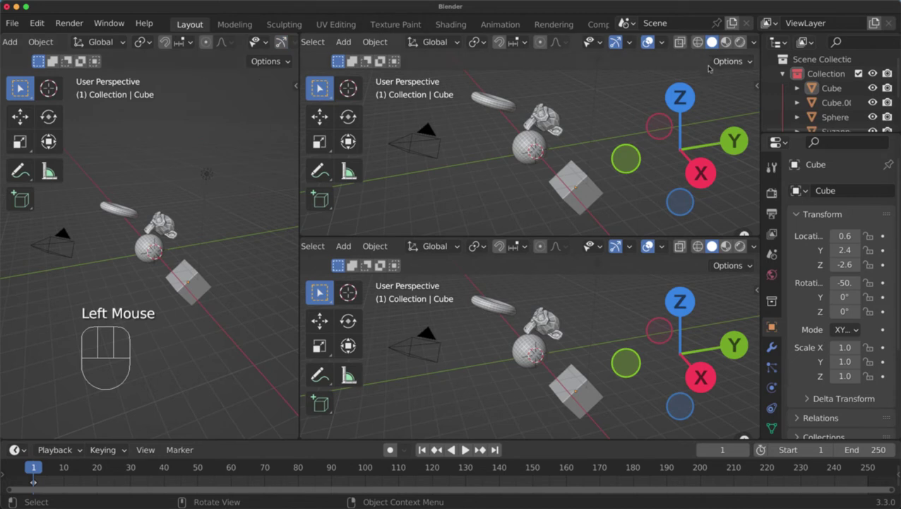
left_click(615, 41)
left_click(615, 41)
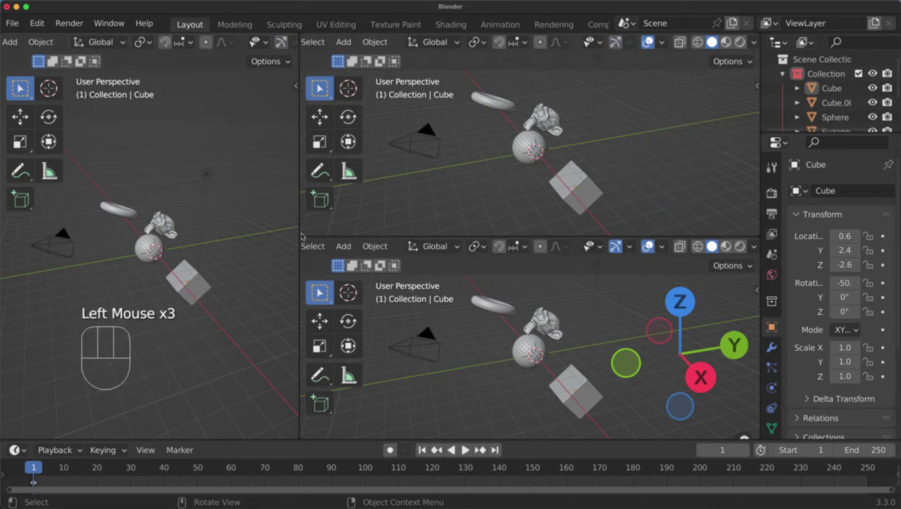
left_click_drag(300, 221, 372, 221)
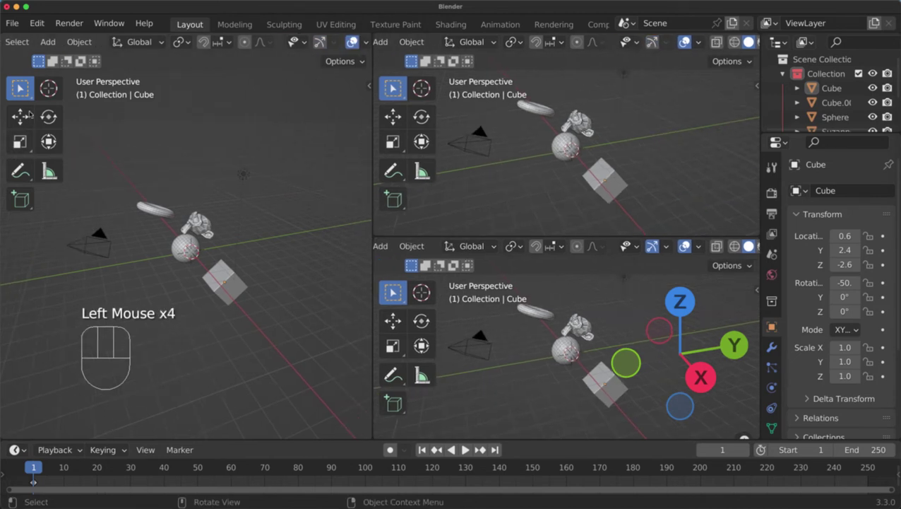
- Draw a left-pointing annotation arrow in the left viewport and hide the toolbar in all three viewports
mouse_move(290, 147)
left_mouse_down()
mouse_move(129, 148)
mouse_move(116, 141)
mouse_move(149, 170)
left_mouse_up()
key("t")
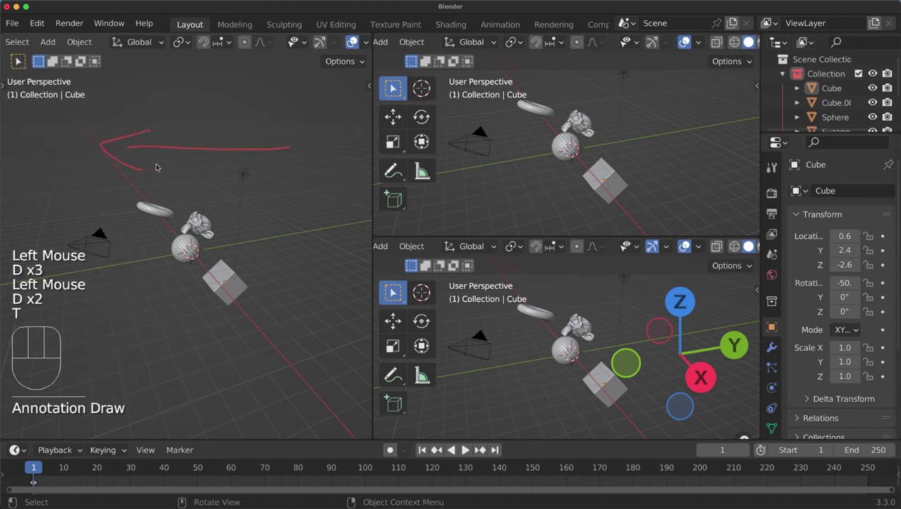
key("t")
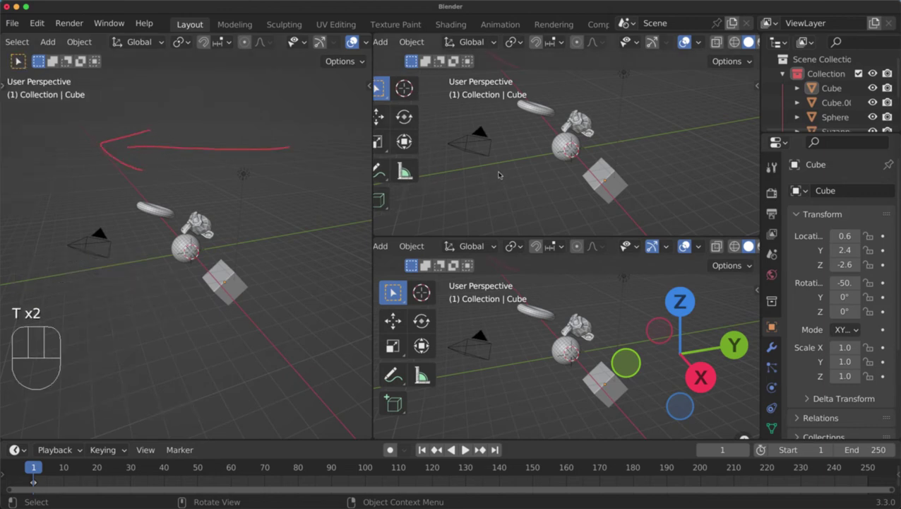
key("t")
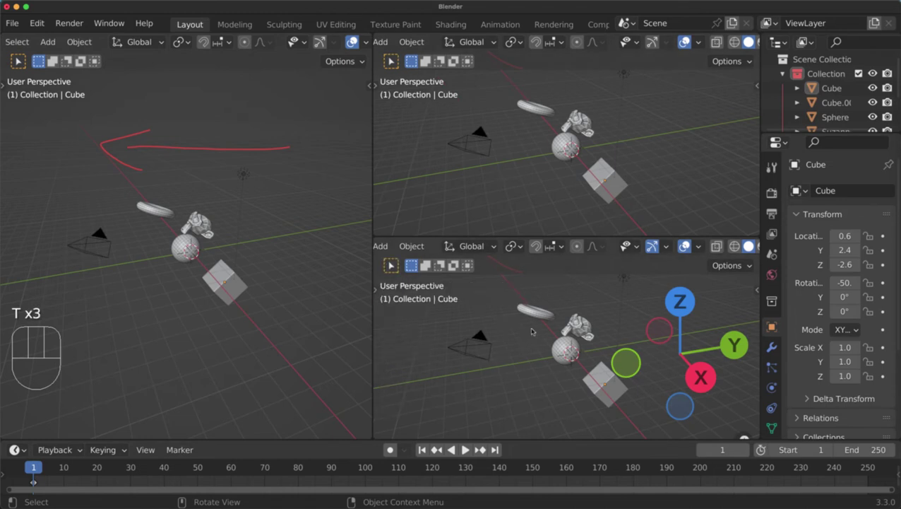
- Hide the gizmos in the lower-right viewport and merge the three 3D viewports back into a single one
left_click(652, 246)
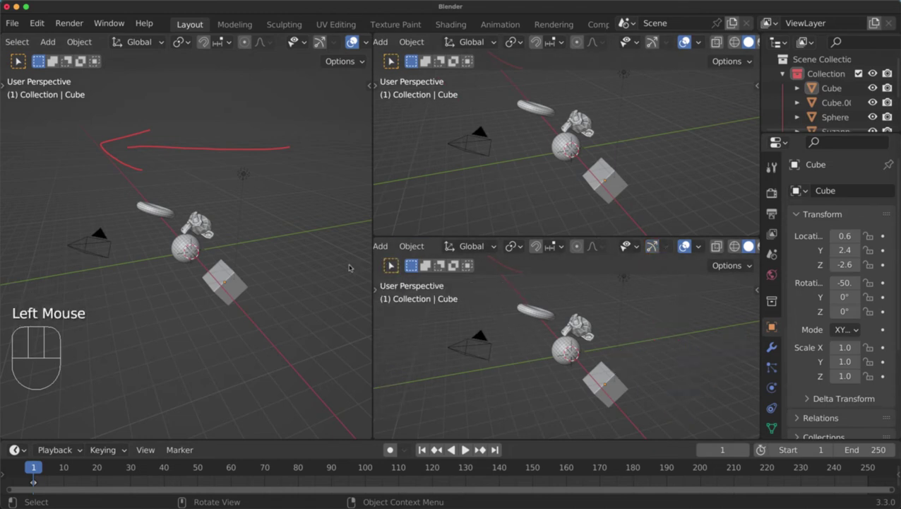
left_click_drag(379, 241, 374, 224)
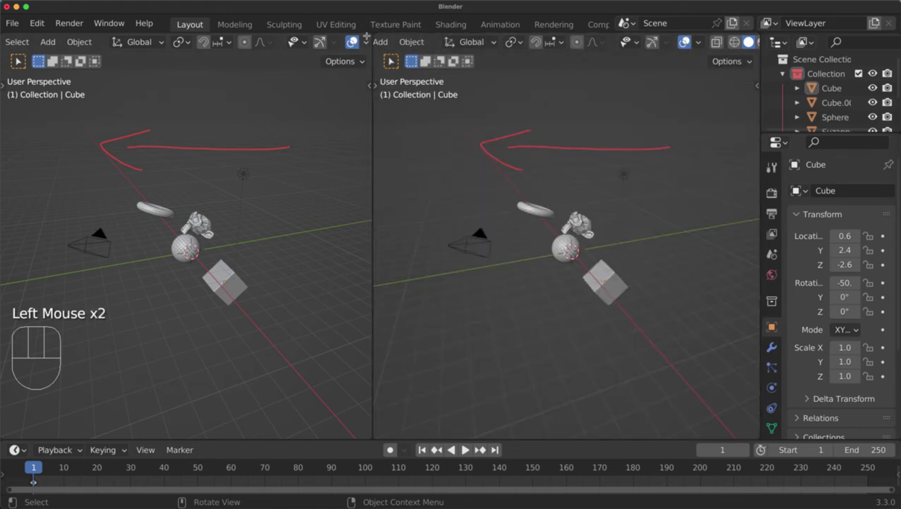
left_click_drag(366, 36, 384, 83)
- Show the toolbar and the viewport gizmos again in the merged 3D viewport
key("t")
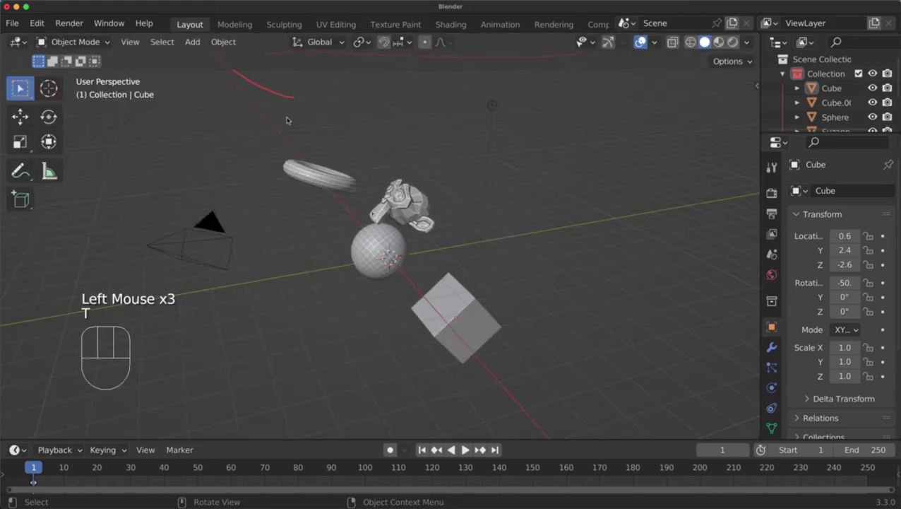
left_click(611, 43)
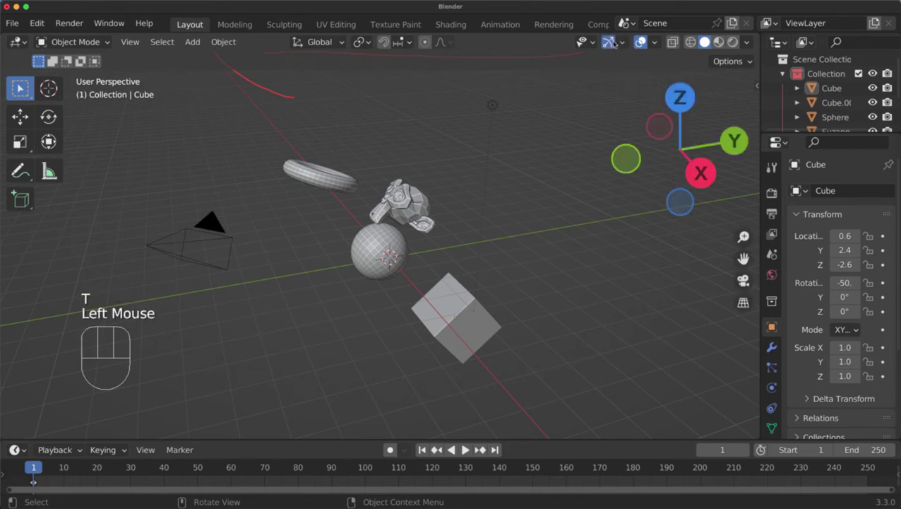
- Show the Z axis and hide the floor grid in the viewport overlays
left_click(654, 44)
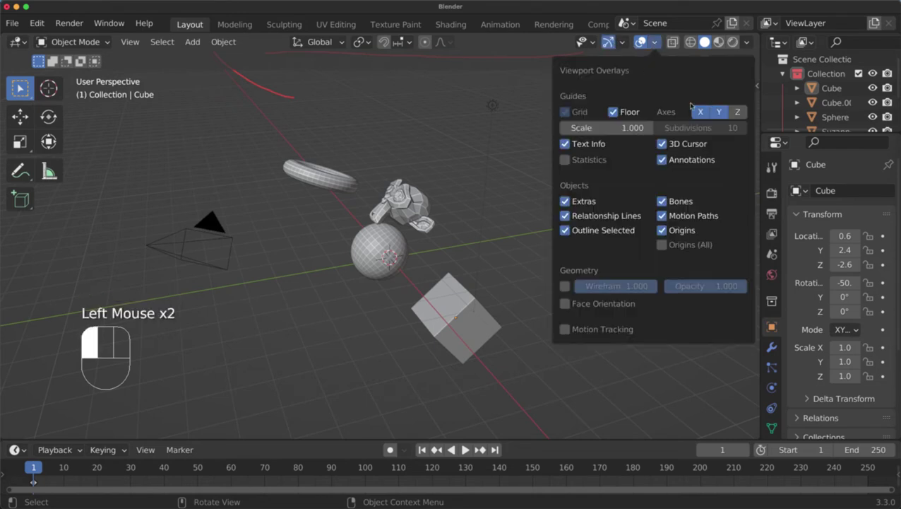
left_click(738, 113)
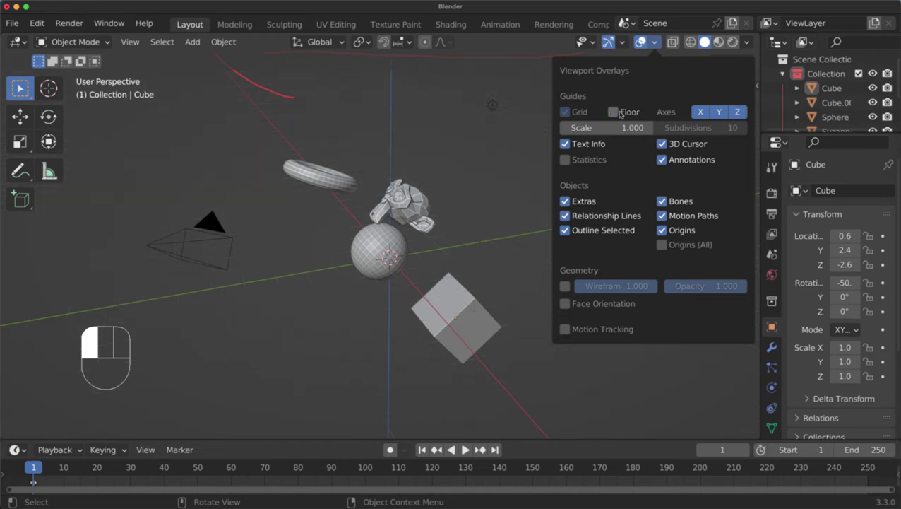
left_click(748, 42)
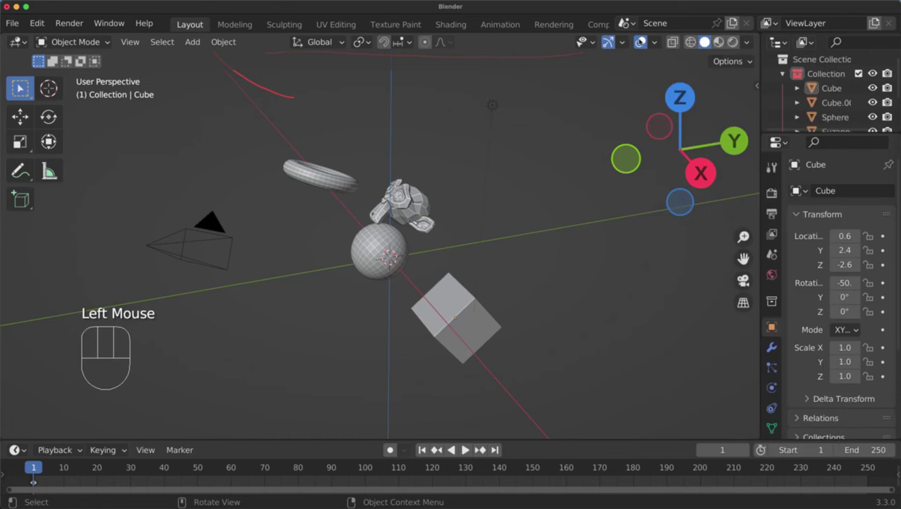
- Toggle the floor grid overlay until it is shown again, and turn on the Statistics overlay
left_click(655, 42)
left_click(613, 112)
left_click(627, 113)
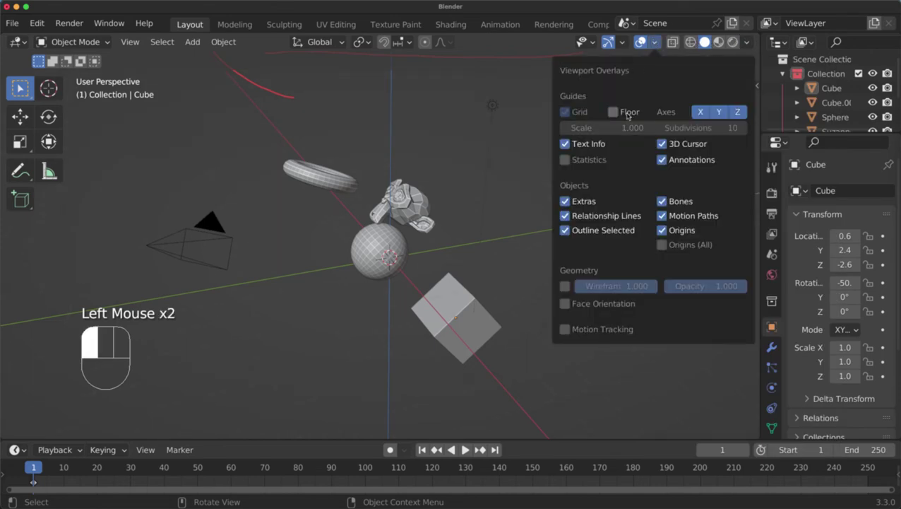
left_click(627, 113)
left_click(570, 161)
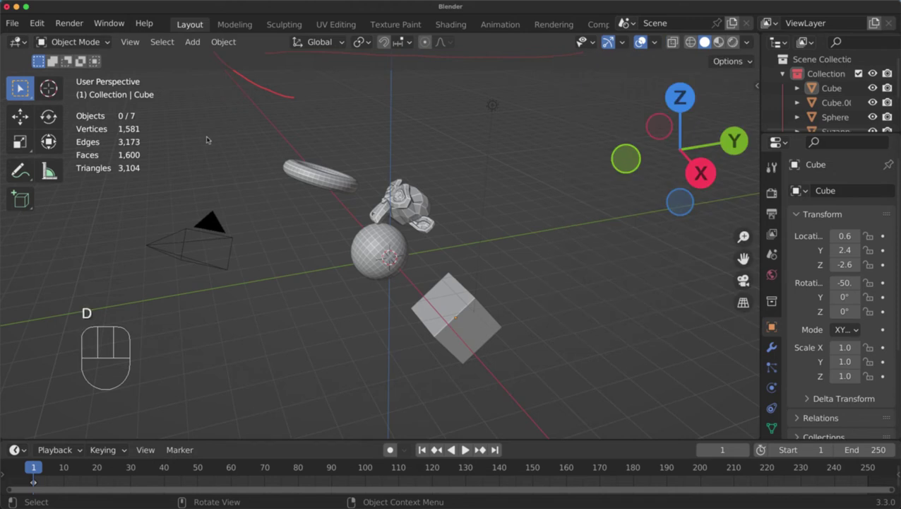
- Draw a freehand annotation around the viewport statistics, and erase all annotations in the scene
mouse_move(209, 142)
left_mouse_down()
mouse_move(97, 193)
mouse_move(68, 103)
mouse_move(173, 97)
left_mouse_up()
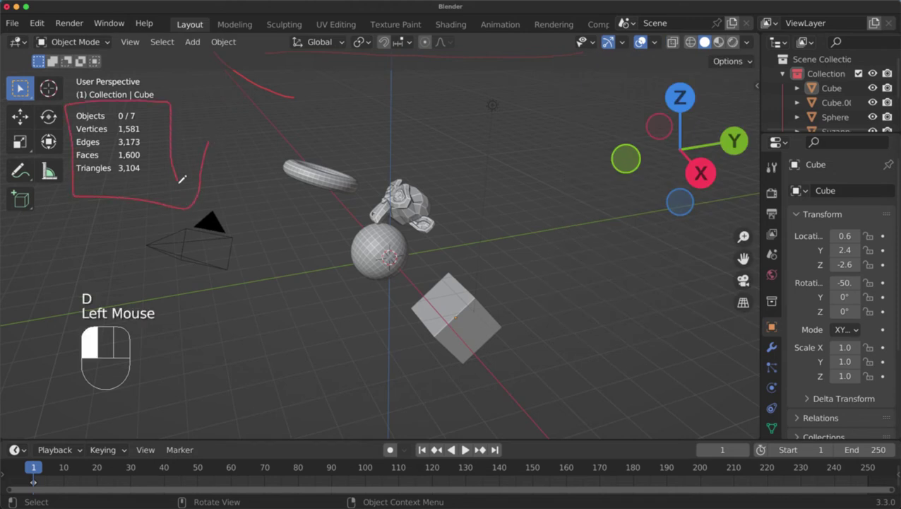
mouse_move(181, 177)
right_mouse_down()
mouse_move(151, 197)
mouse_move(84, 105)
mouse_move(71, 108)
right_mouse_up()
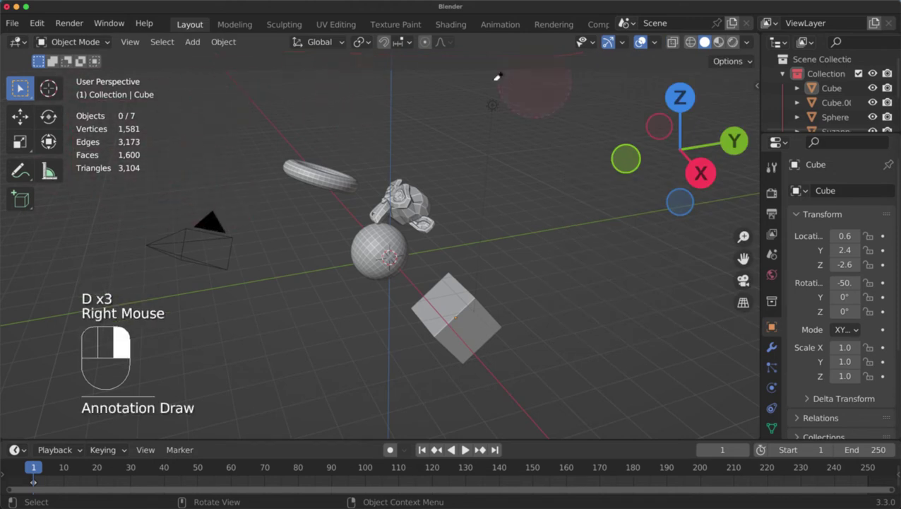
key("d")
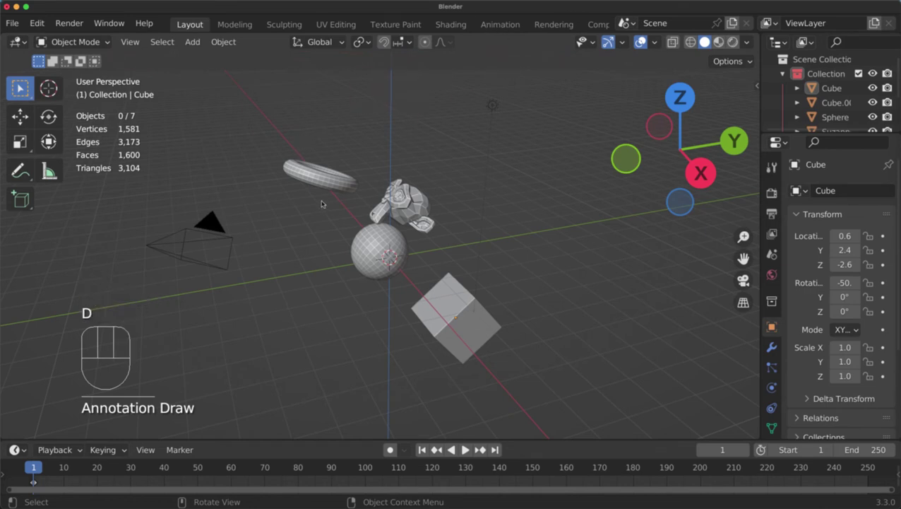
- Make the torus the active object, and box-select the torus and the monkey head together
left_click(318, 178)
left_click(318, 178)
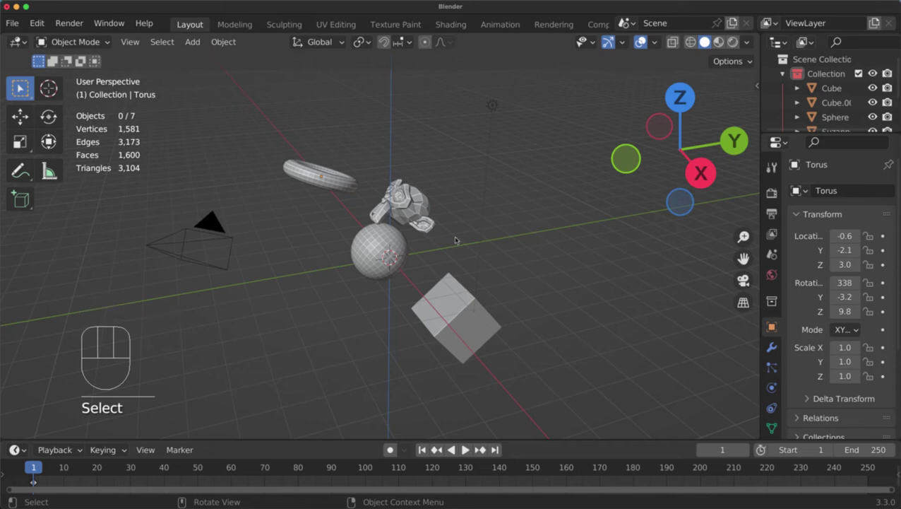
middle_click_drag(191, 113, 299, 121)
middle_click_drag(318, 158, 372, 144)
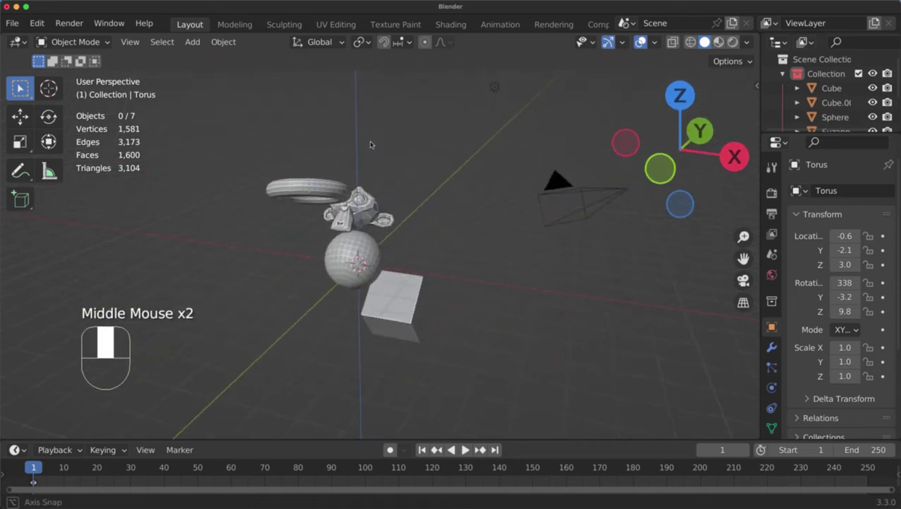
scroll(385, 157, "down", 1)
left_click_drag(400, 171, 289, 230)
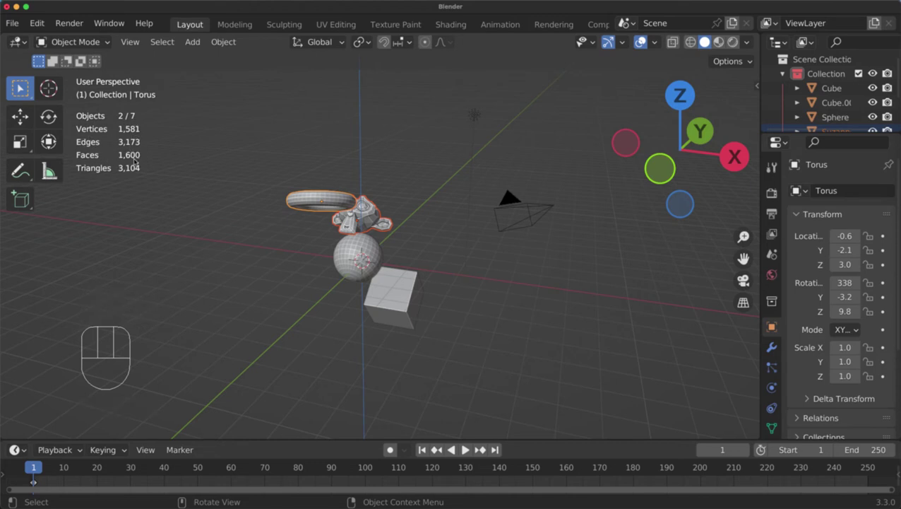
- Select only the torus and switch it to Edit Mode
middle_click_drag(329, 172, 297, 190)
left_click(324, 189)
scroll(268, 197, "up", 2)
middle_click_drag(297, 191, 305, 194)
left_click(43, 42)
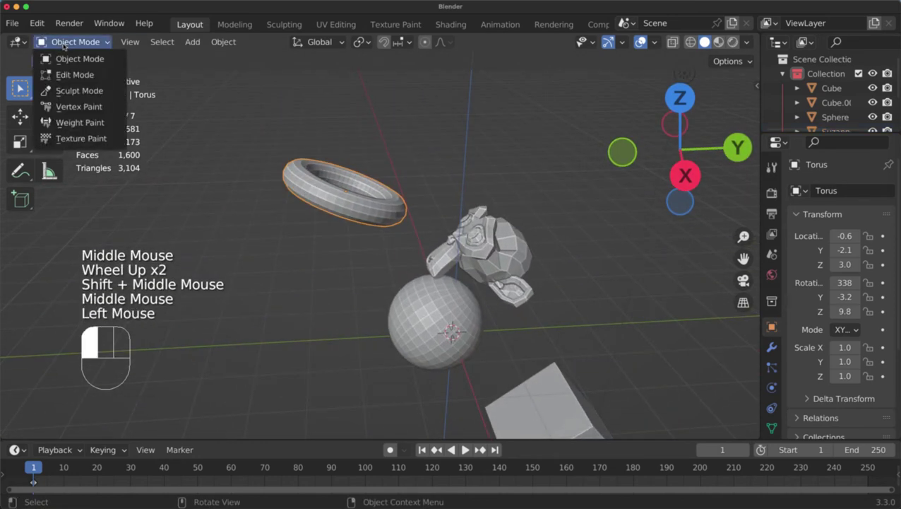
left_click(49, 76)
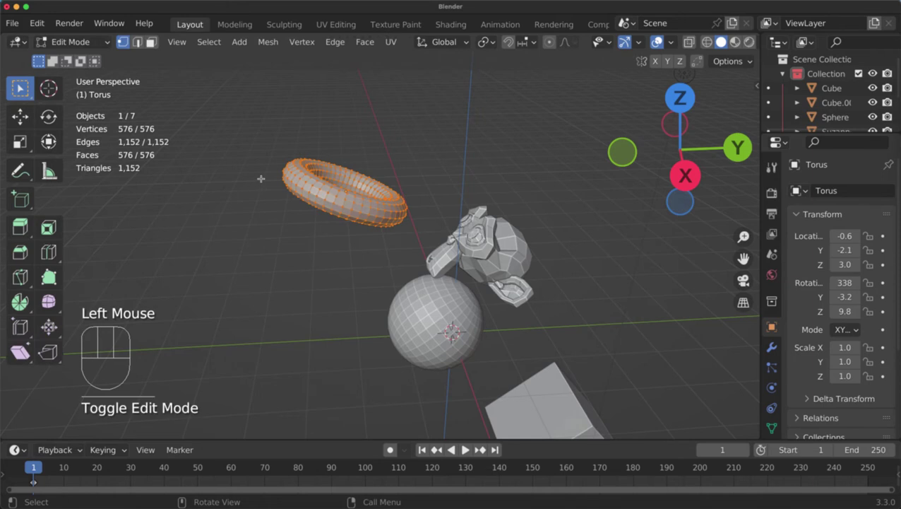
- Deselect the torus's vertices, box-select the whole ring, clear that selection, and box-select only the vertices at its left end
left_click(184, 141)
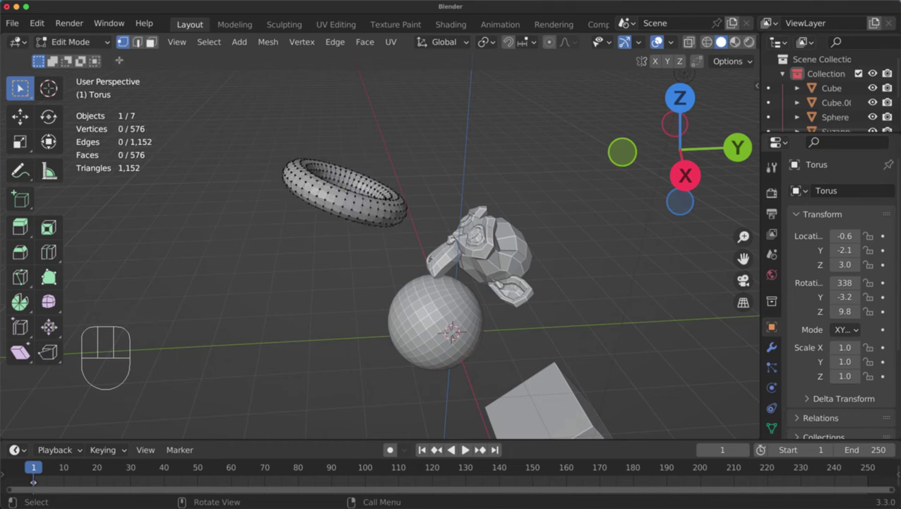
left_click_drag(255, 111, 450, 261)
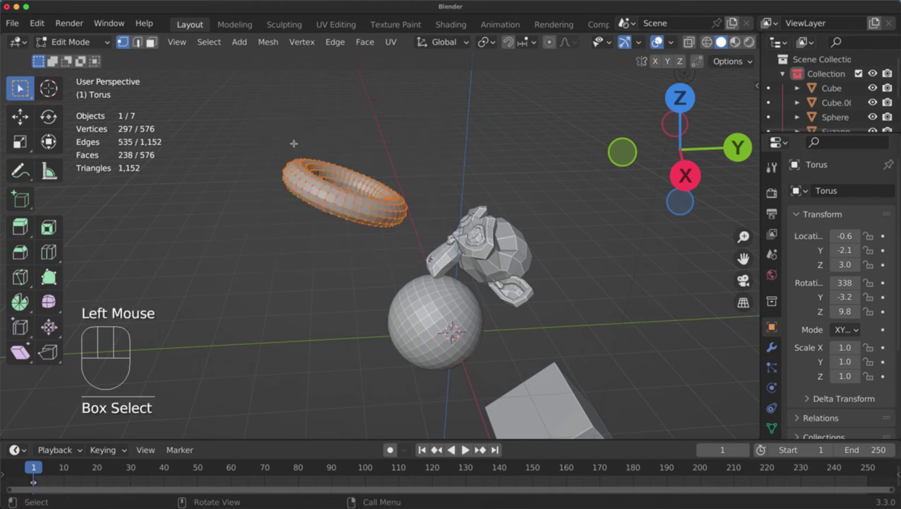
double_click(271, 153)
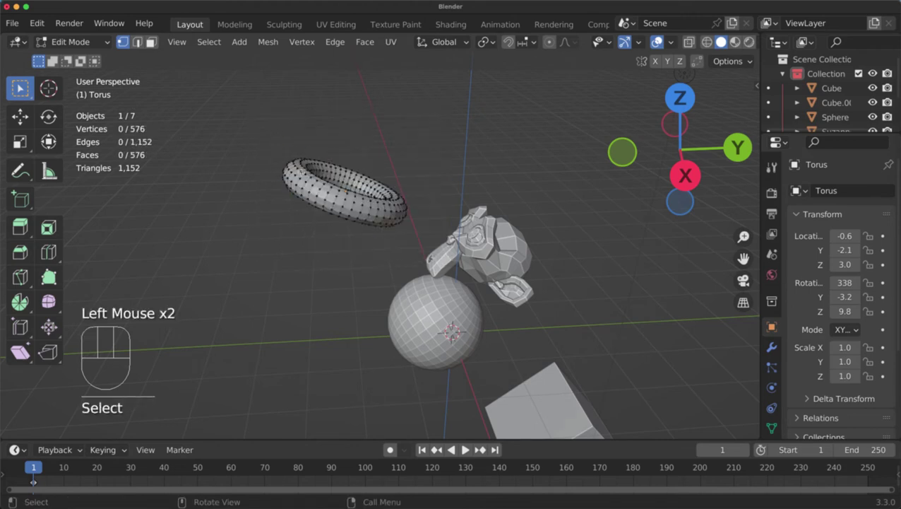
left_click_drag(253, 142, 316, 215)
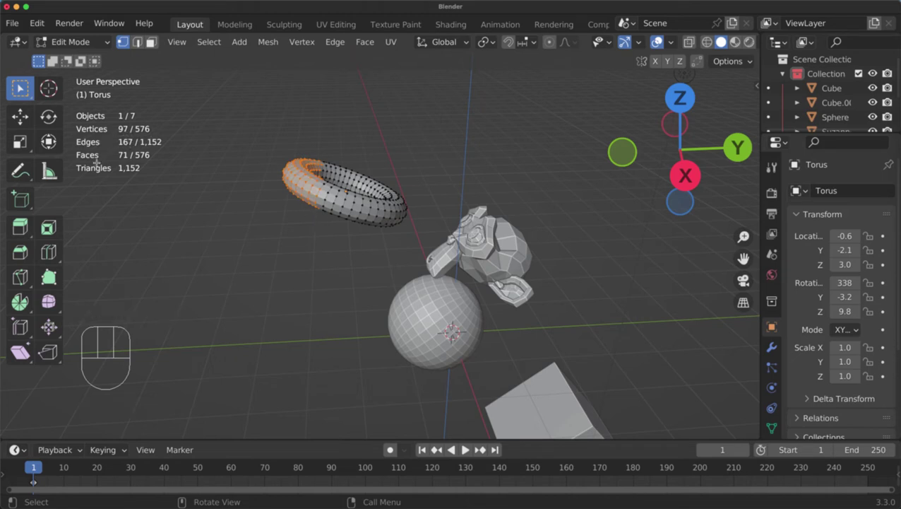
- Select all of the torus's vertices and return to Object Mode
middle_click_drag(395, 164, 323, 170)
key("a")
key("Tab")
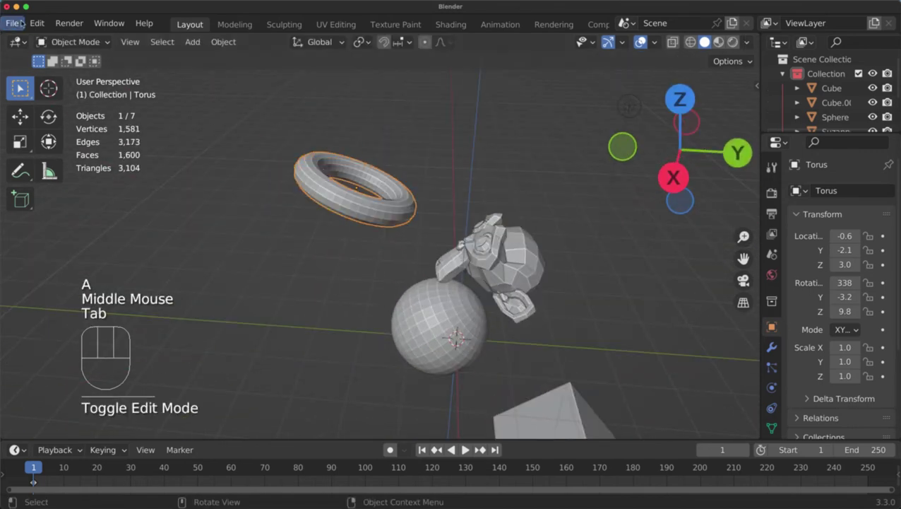
left_click(75, 42)
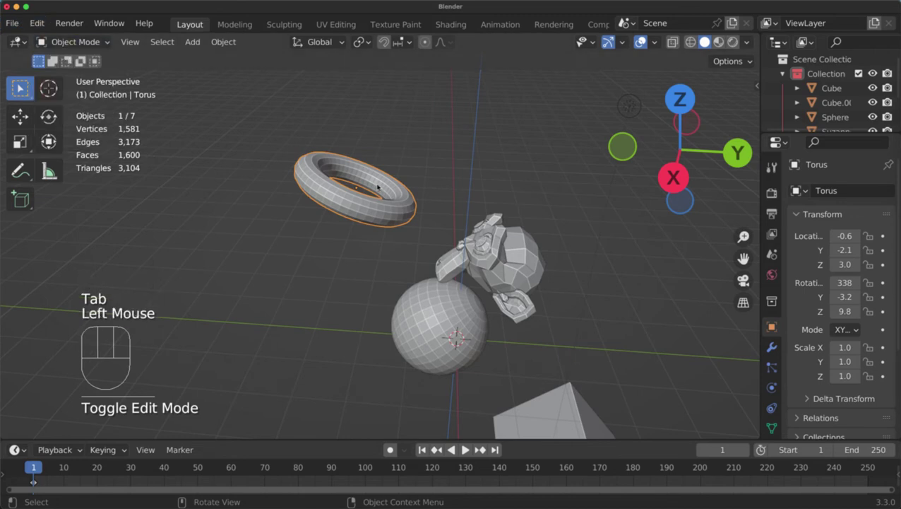
- Add a Bezier curve and move it to about X -5.6, Y 0.7, Z 2.1 m, beside the other objects
scroll(408, 201, "down", 2)
middle_click_drag(378, 186, 409, 189)
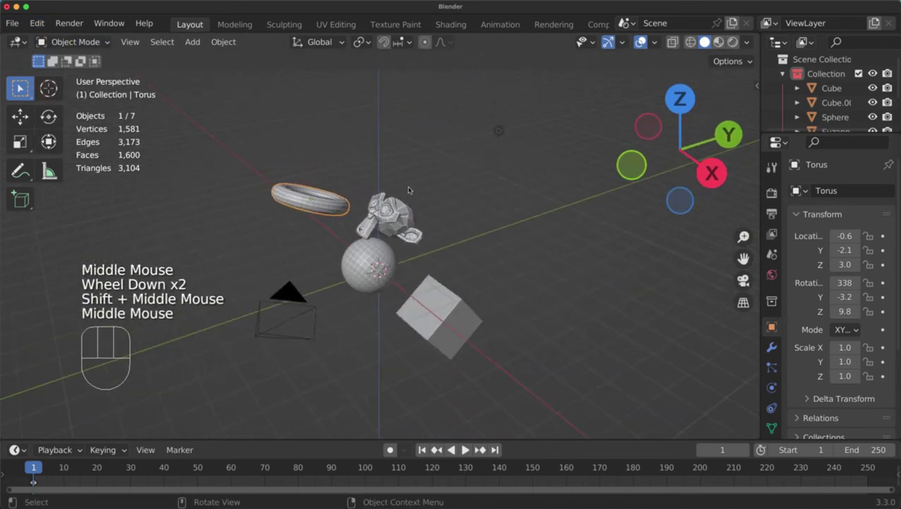
scroll(469, 231, "down", 1)
middle_click_drag(469, 232, 473, 254, "shift")
middle_click_drag(474, 254, 350, 210)
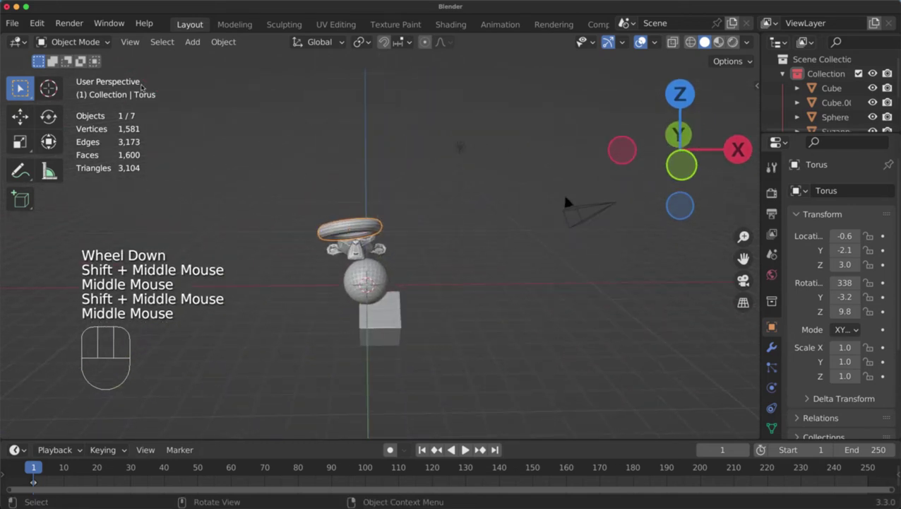
left_click(192, 42)
mouse_move(241, 62)
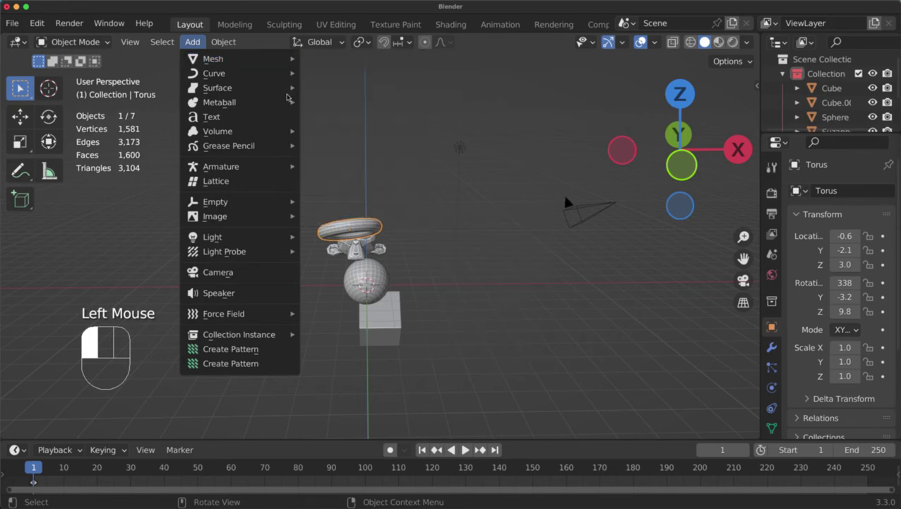
mouse_move(268, 73)
left_click(332, 73)
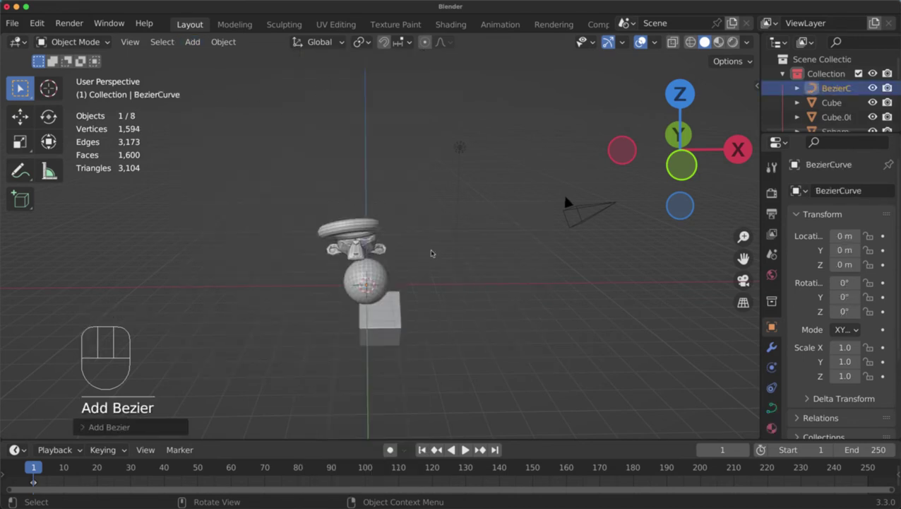
key("g")
left_click(304, 215)
- Add a text object and move it to about X -3.6, Y 1.4, Z 5.0 m, above the other objects
left_click(224, 42)
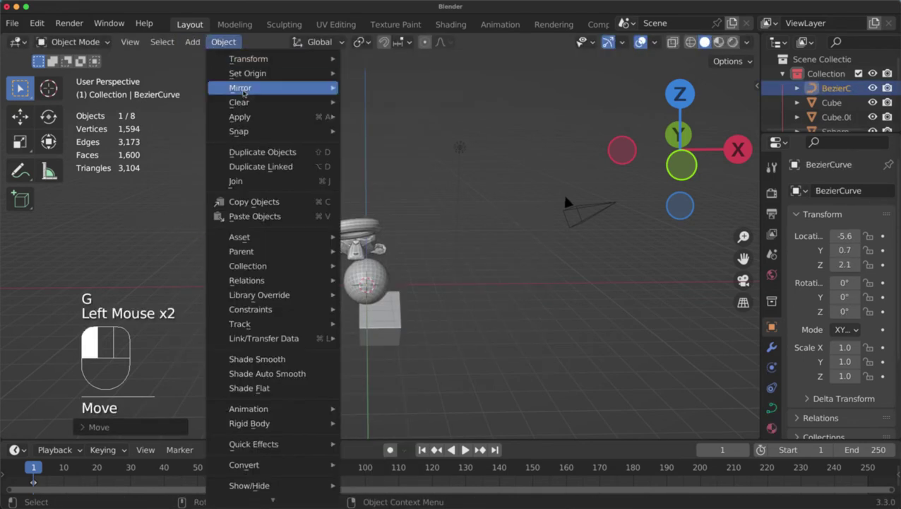
left_click(193, 41)
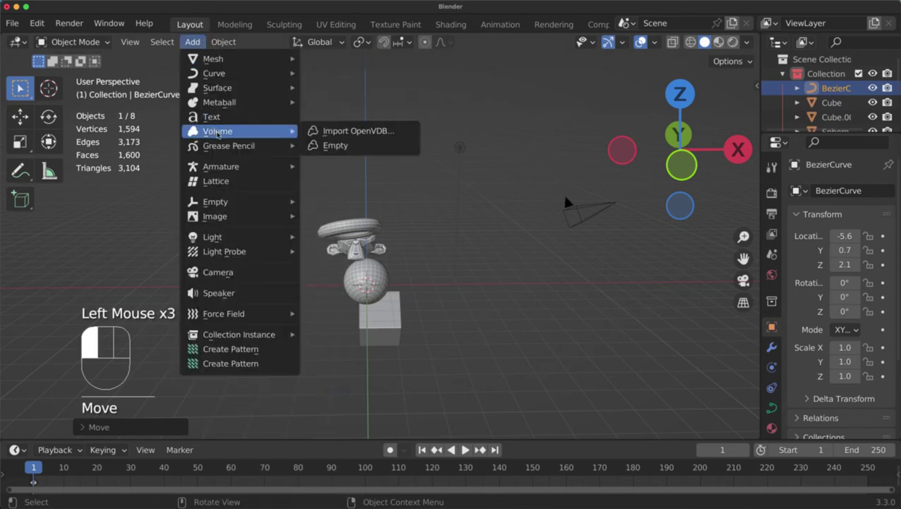
left_click(212, 116)
key("g")
left_click(389, 167)
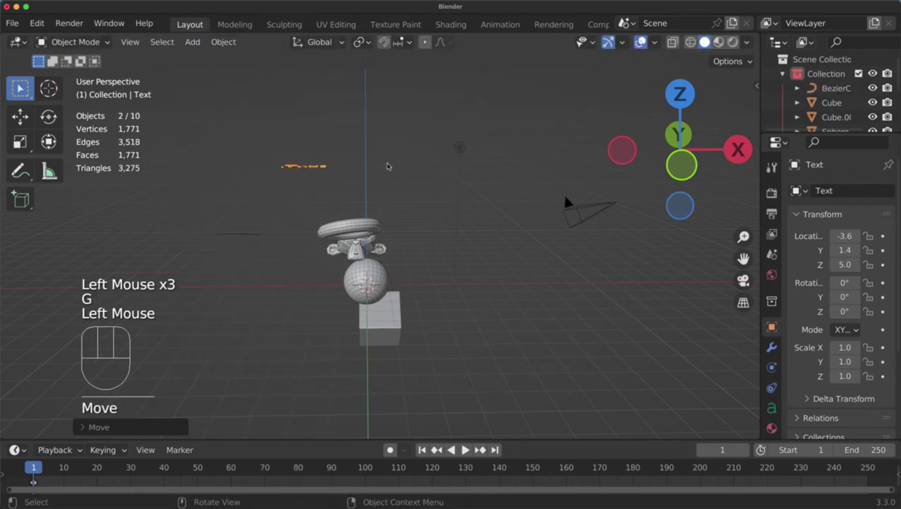
- Replace the text object's default wording with "Hola" in Edit Mode and return to Object Mode
middle_click_drag(387, 166, 368, 205)
scroll(345, 171, "down", 1)
middle_click_drag(343, 169, 352, 211, "shift")
scroll(354, 202, "up", 3)
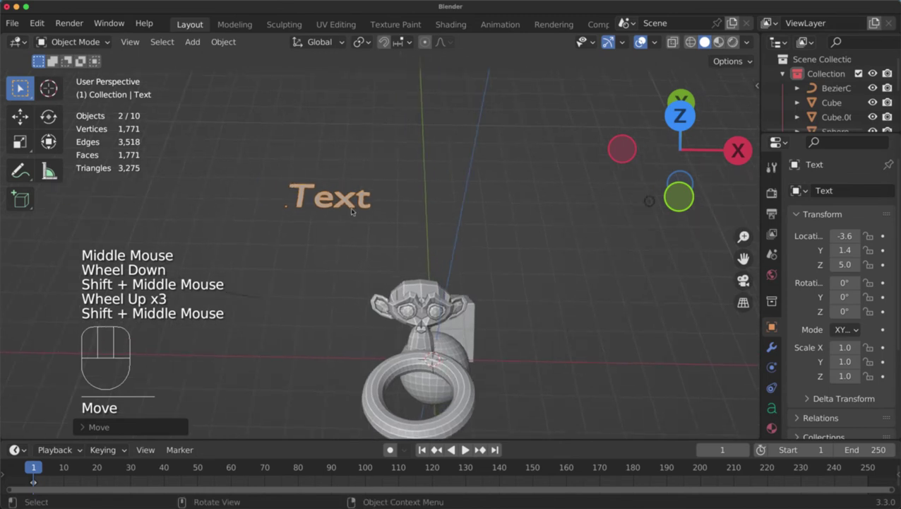
key("Tab")
key("BackSpace")
key("BackSpace")
key("BackSpace")
key("BackSpace")
key("BackSpace")
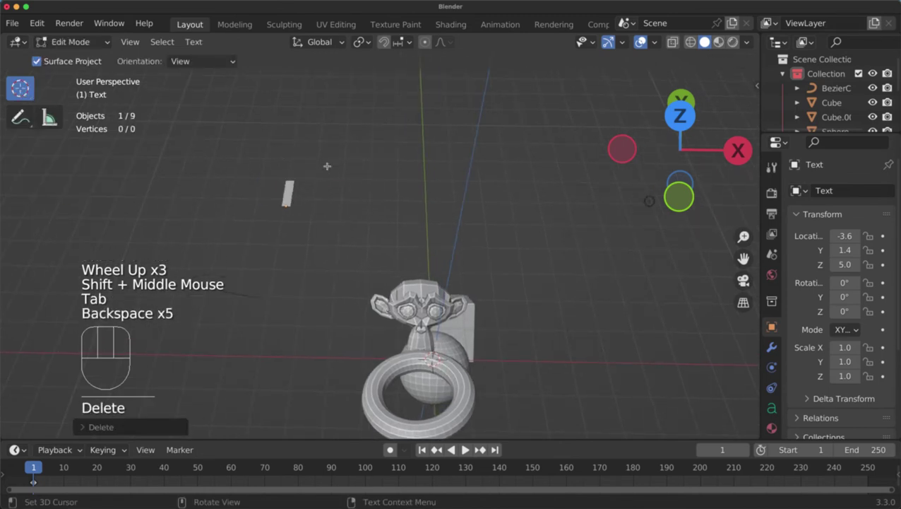
type("Hola")
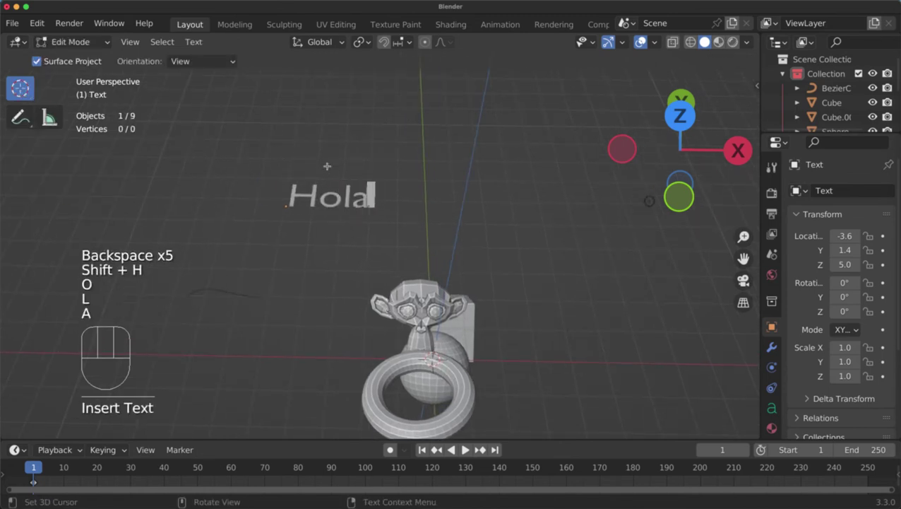
scroll(327, 166, "up", 2)
middle_click_drag(328, 168, 381, 254)
scroll(332, 182, "down", 2)
key("Tab")
scroll(382, 254, "down", 1)
- Replace the text object's wording with "test" in Edit Mode and return to Object Mode
left_click(74, 42)
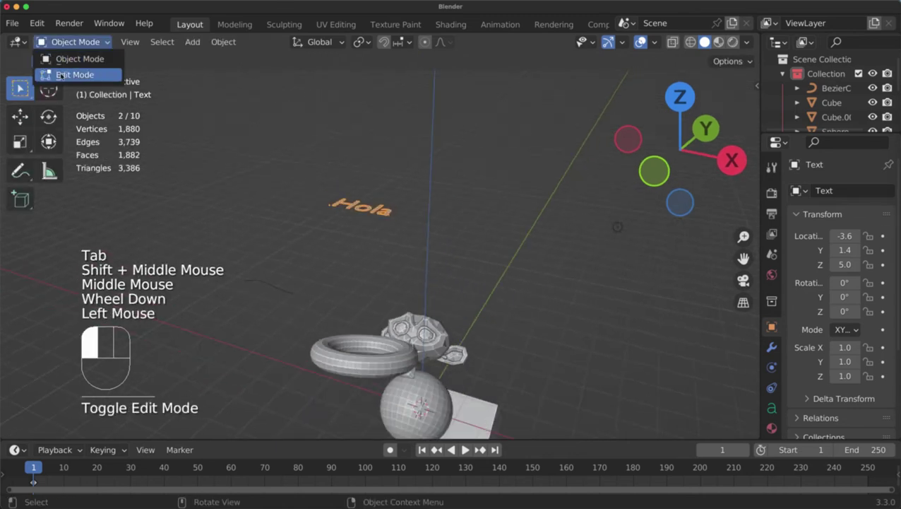
left_click(60, 75)
key("BackSpace")
key("BackSpace")
key("BackSpace")
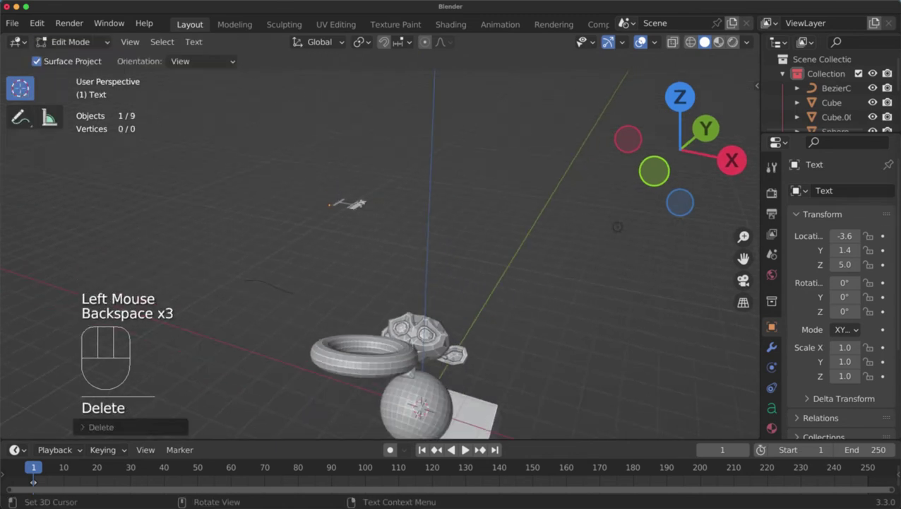
type("test")
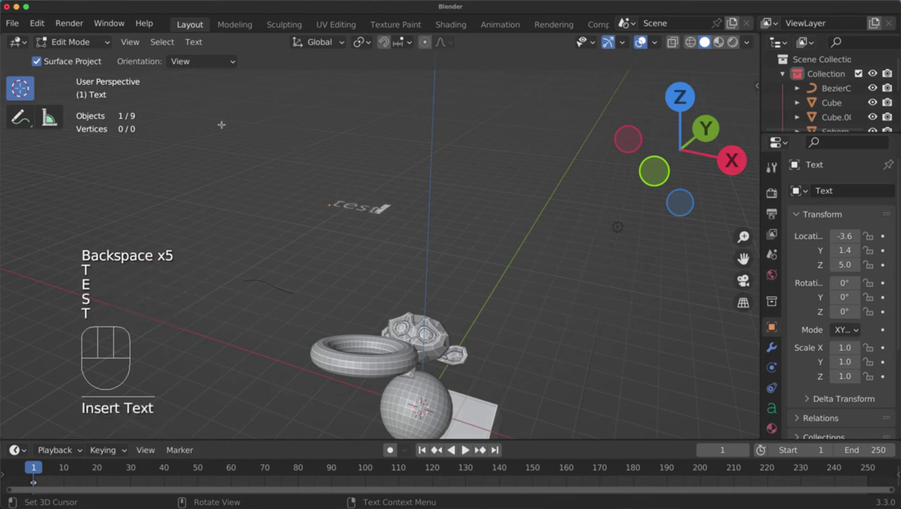
left_click(82, 44)
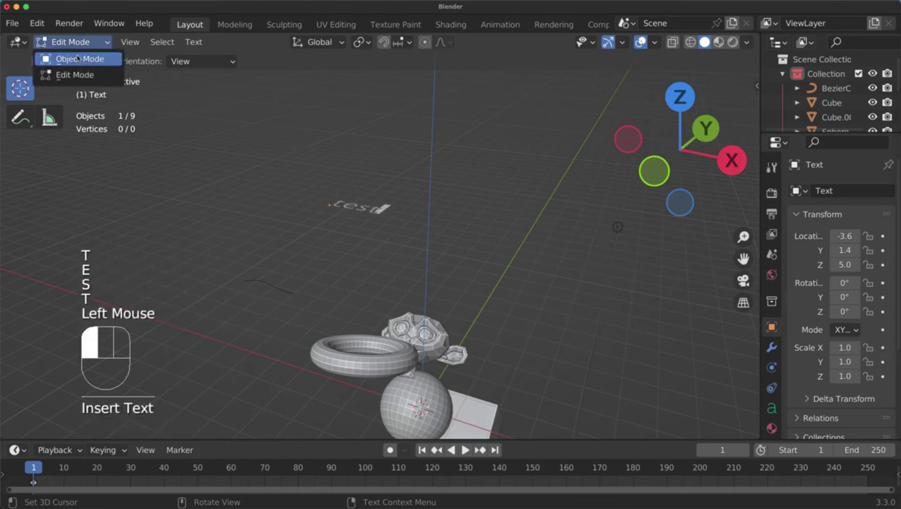
left_click(79, 59)
- Delete the selected text object from the scene
scroll(327, 268, "down", 2)
middle_click_drag(329, 269, 360, 257)
scroll(411, 264, "up", 1)
scroll(322, 228, "up", 1, "shift")
scroll(360, 258, "down", 1)
key("x")
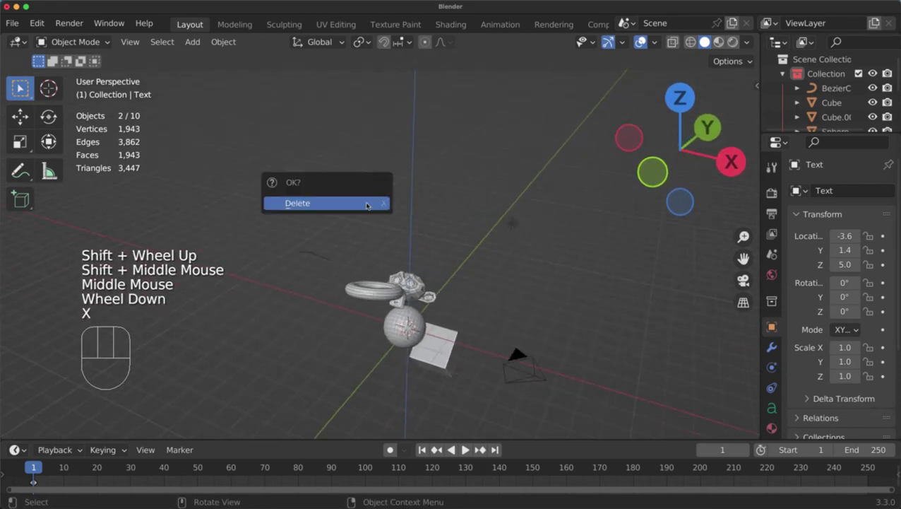
left_click(320, 203)
- Delete the Bezier curve and the torus
double_click(321, 263)
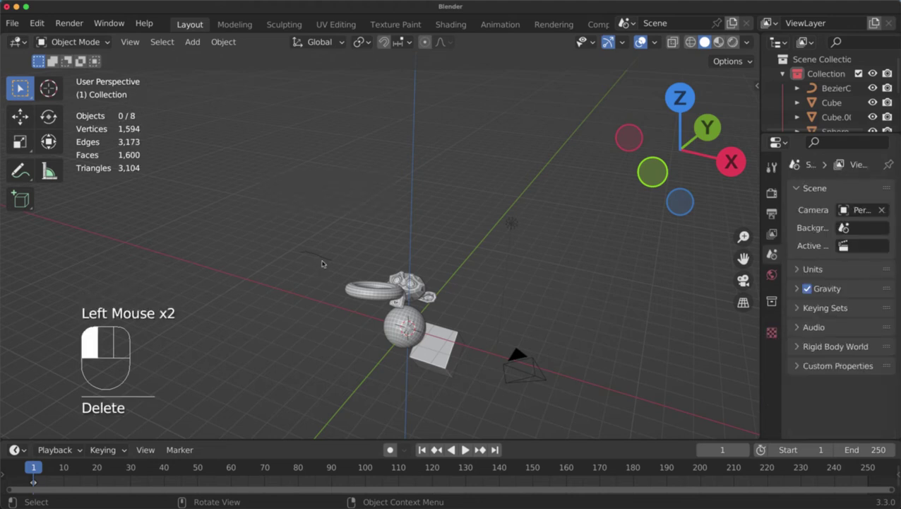
key("x")
left_click(325, 254)
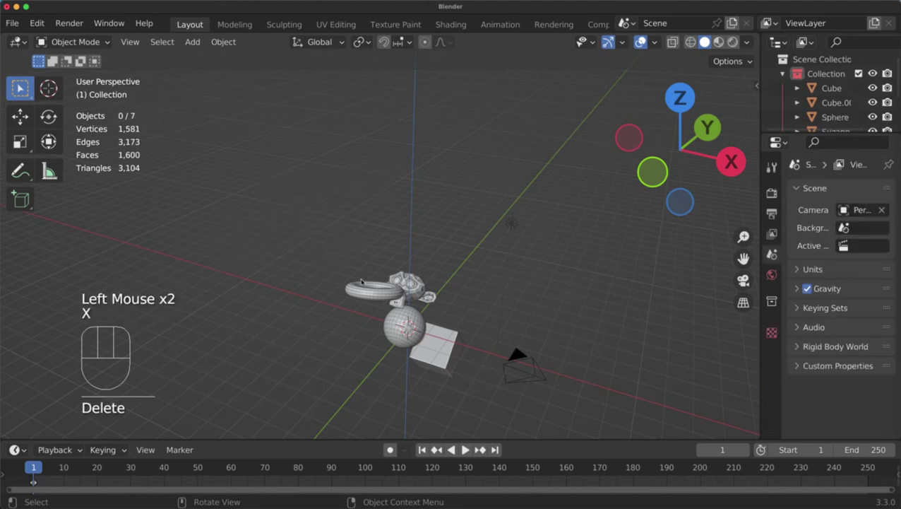
left_click(362, 283)
key("x")
left_click(362, 283)
- Delete the rotated cube beside the sphere
scroll(346, 290, "up", 3)
middle_click_drag(346, 289, 410, 264, "shift")
scroll(409, 276, "down", 1)
left_click(496, 335)
middle_click_drag(496, 334, 480, 297, "shift")
scroll(480, 296, "down", 1, "shift")
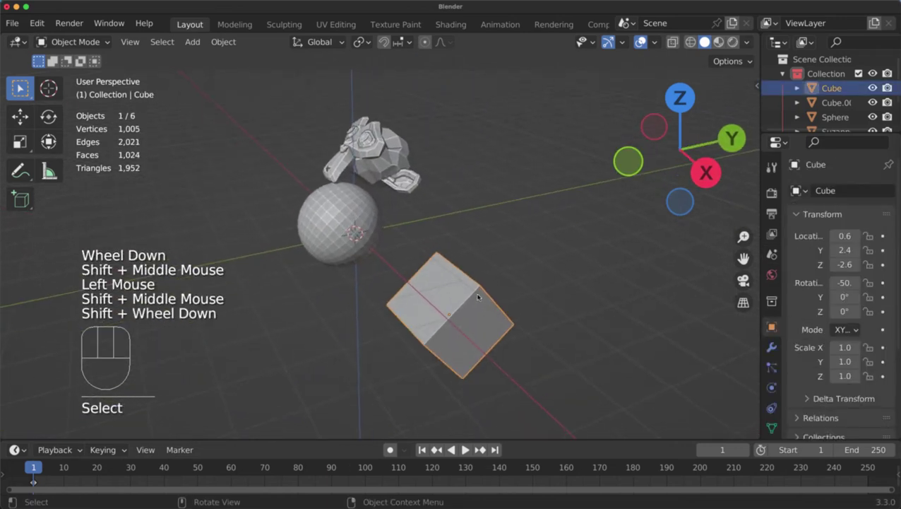
key("x")
left_click(419, 269)
- Enter Edit Mode on the monkey, box-select the upper part of its head and delete those vertices
left_click(353, 152)
middle_click_drag(354, 152, 424, 200, "shift")
scroll(396, 191, "up", 1)
scroll(397, 191, "up", 1, "shift")
key("Tab")
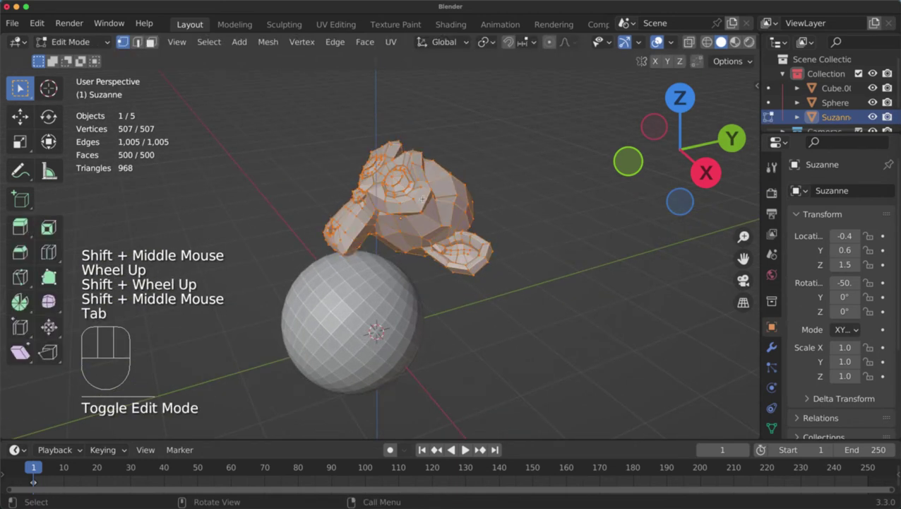
left_click(62, 41)
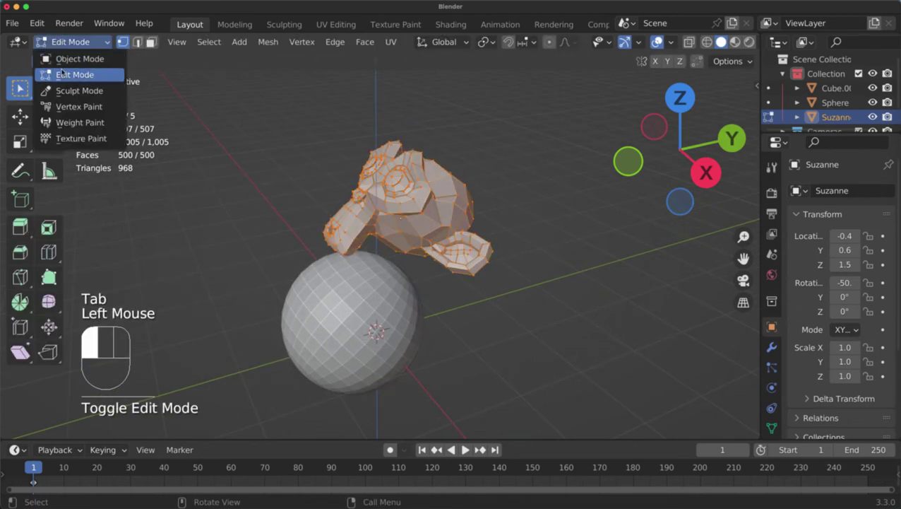
left_click_drag(470, 126, 310, 187)
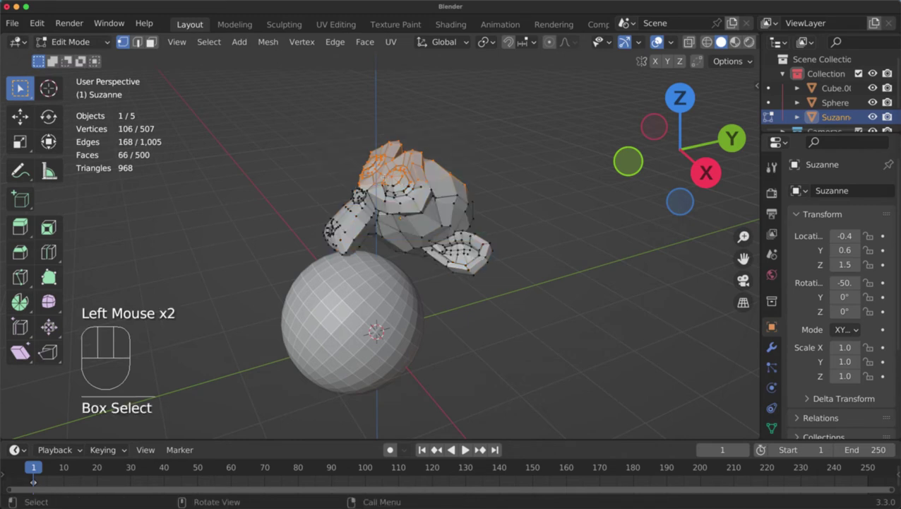
middle_click_drag(437, 149, 485, 139)
left_click_drag(488, 129, 282, 190)
key("x")
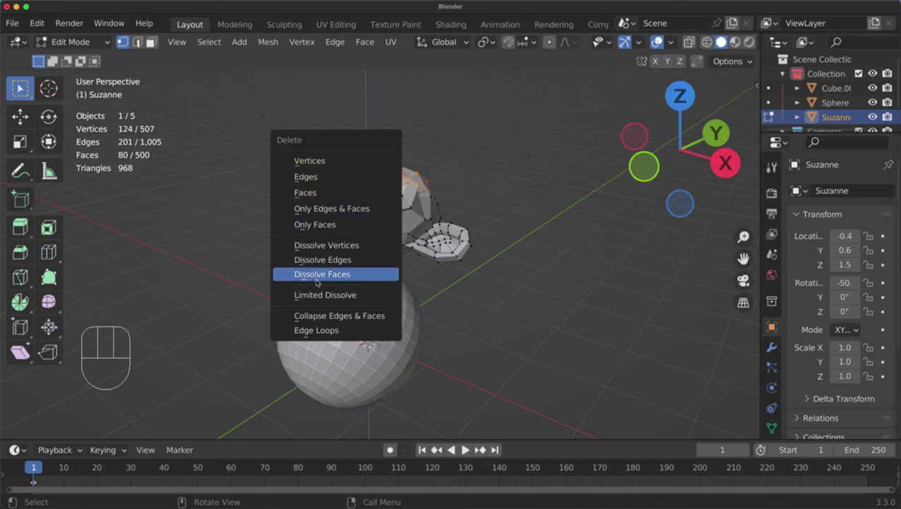
left_click(312, 161)
- Box-select another group of vertices on the remaining upper part of the monkey's head and delete them
middle_click_drag(388, 150, 437, 171)
left_click_drag(362, 162, 229, 215)
key("x")
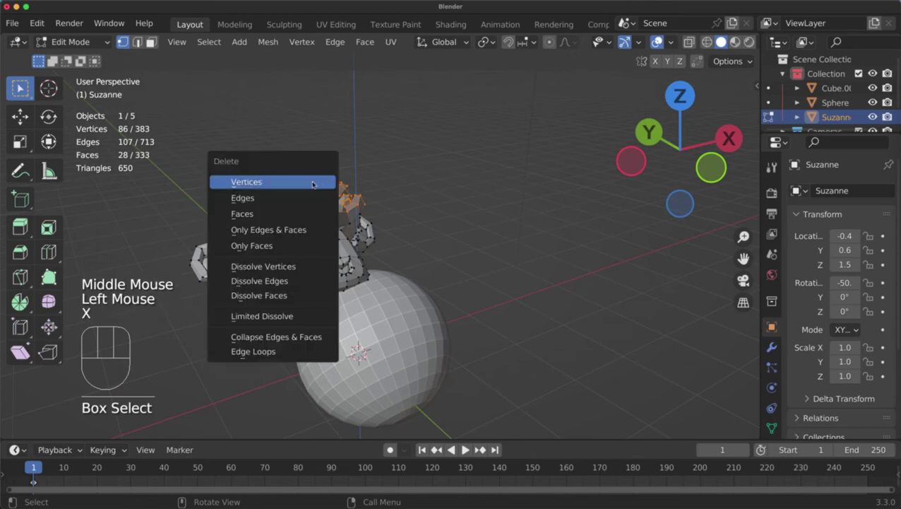
left_click(312, 181)
- Return to Object Mode and delete the whole monkey object
middle_click_drag(311, 181, 328, 224)
key("Tab")
key("x")
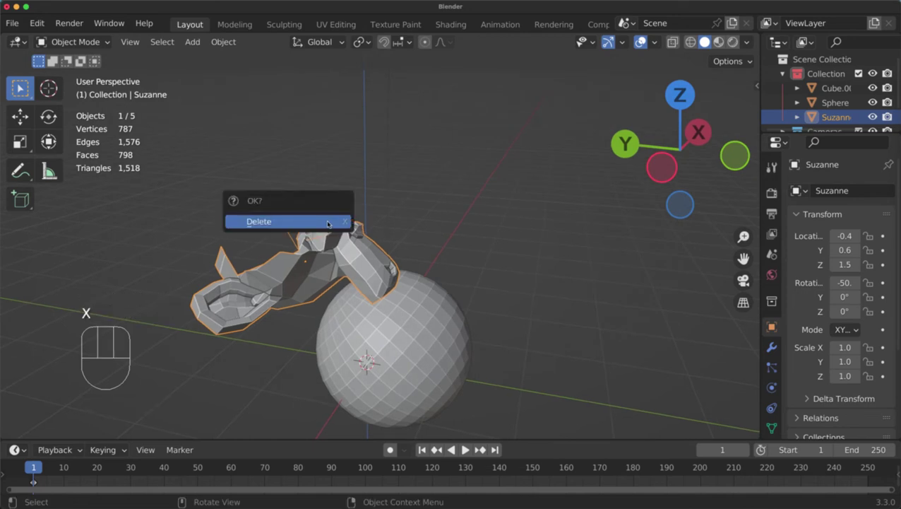
left_click(328, 224)
- Select the sphere and clear its location and scale
middle_click_drag(364, 285, 373, 256)
scroll(372, 256, "down", 2)
left_click(368, 241)
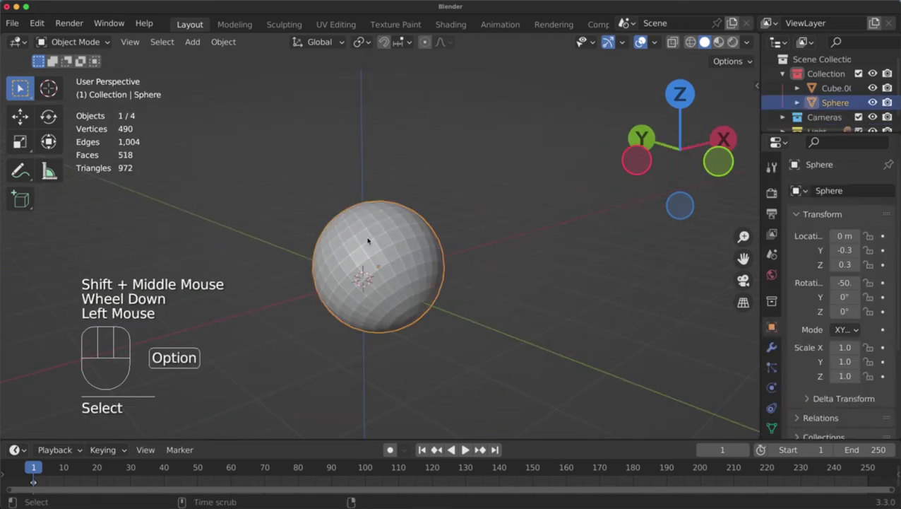
key("alt+g")
key("alt+e")
key("alt+g")
key("alt+e")
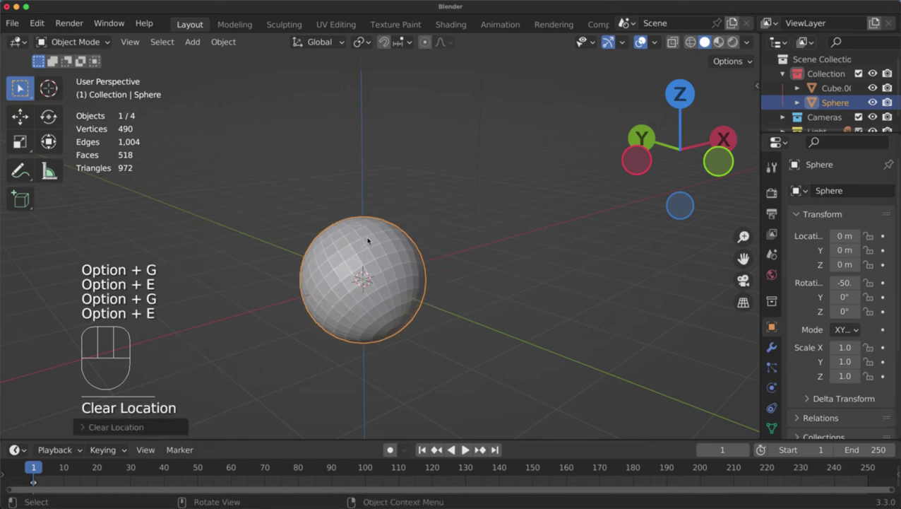
key("alt+s")
- Delete the sphere from the scene
left_click(368, 242)
middle_click(368, 242)
key("x")
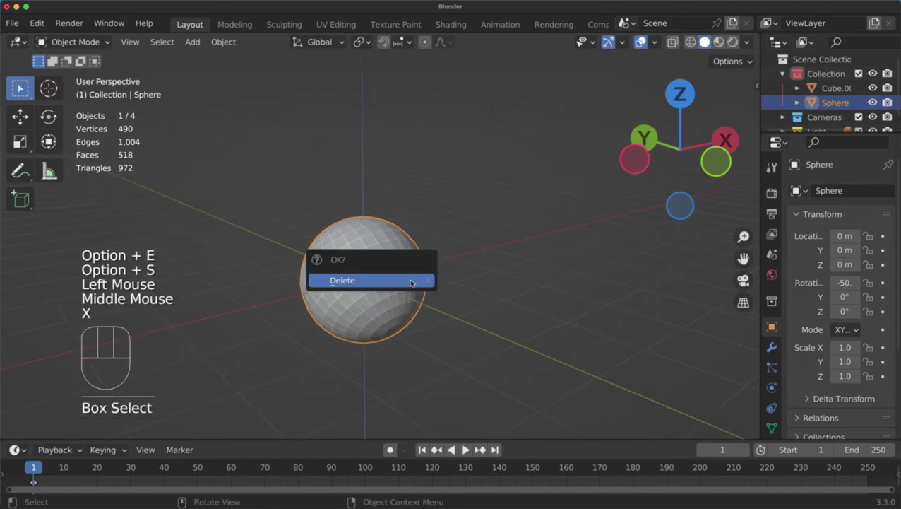
left_click(366, 280)
- Add a monkey mesh at the world origin
key("shift+a")
key("shift+a")
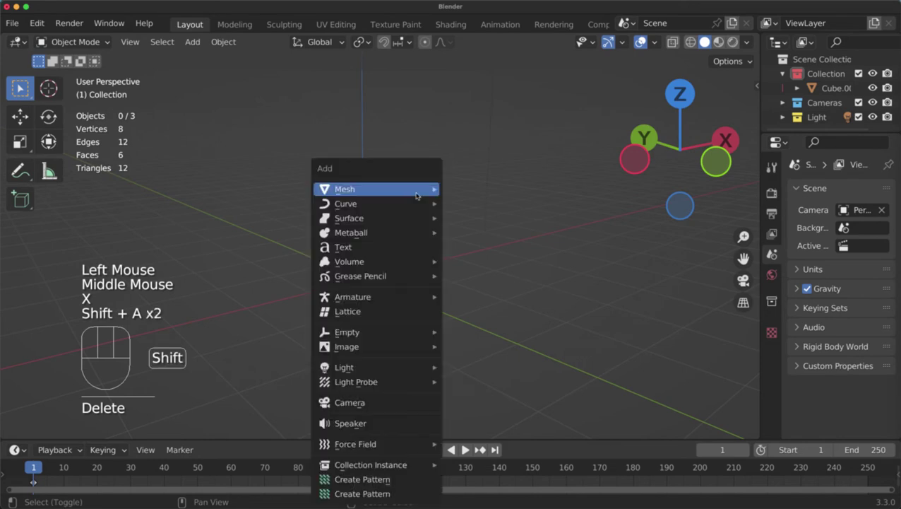
mouse_move(417, 196)
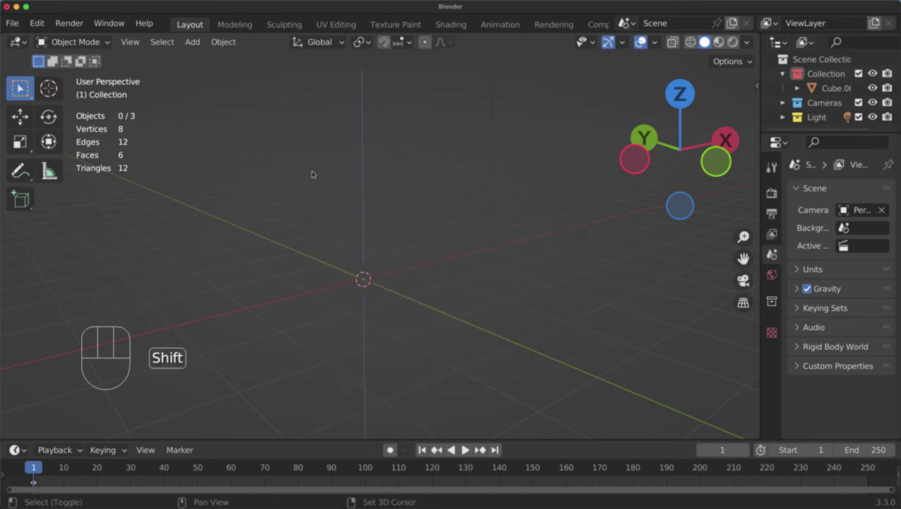
key("shift+a")
mouse_move(313, 173)
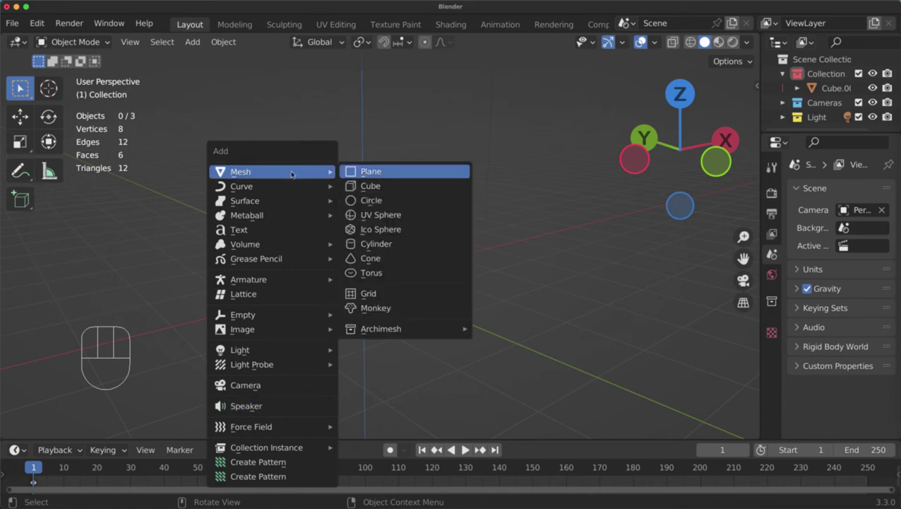
left_click(375, 308)
middle_click_drag(375, 308, 344, 227)
scroll(357, 254, "down", 3)
scroll(344, 228, "down", 2)
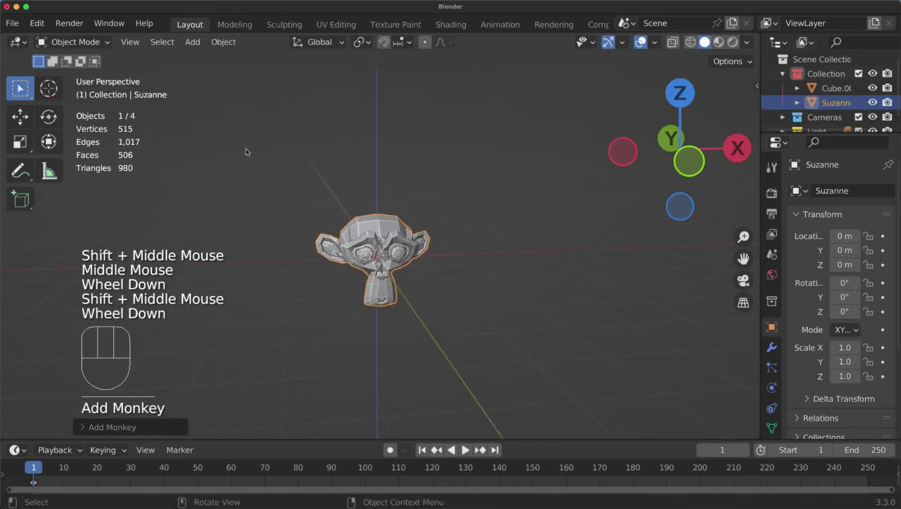
- Examine the variants grouped under the Select Box, Scale, Annotate and Add Cube tools
left_click(19, 88)
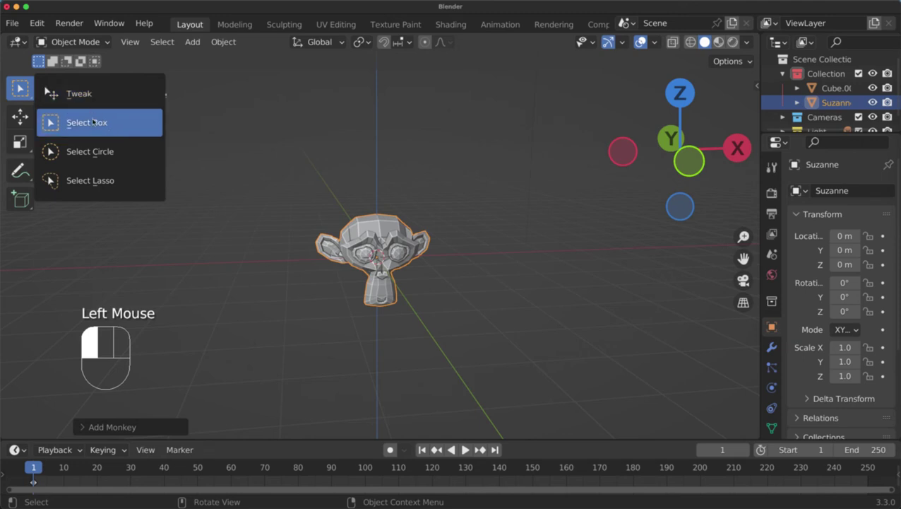
left_click(20, 92)
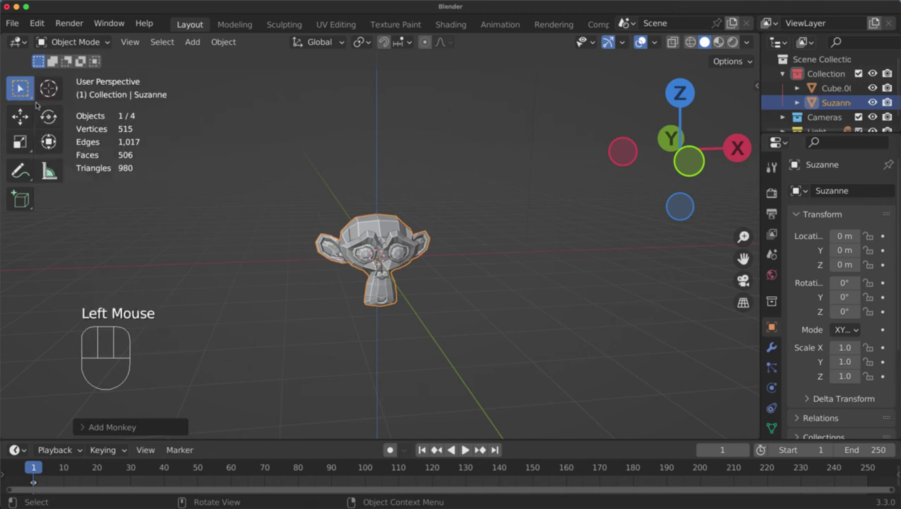
left_click(29, 149)
left_click(25, 177)
left_click(26, 203)
- Try selecting the monkey individually and with Select Box, and finish with nothing selected
left_click(284, 304)
middle_click_drag(285, 302, 315, 276)
left_click(315, 277)
left_click(286, 223)
left_click(343, 215)
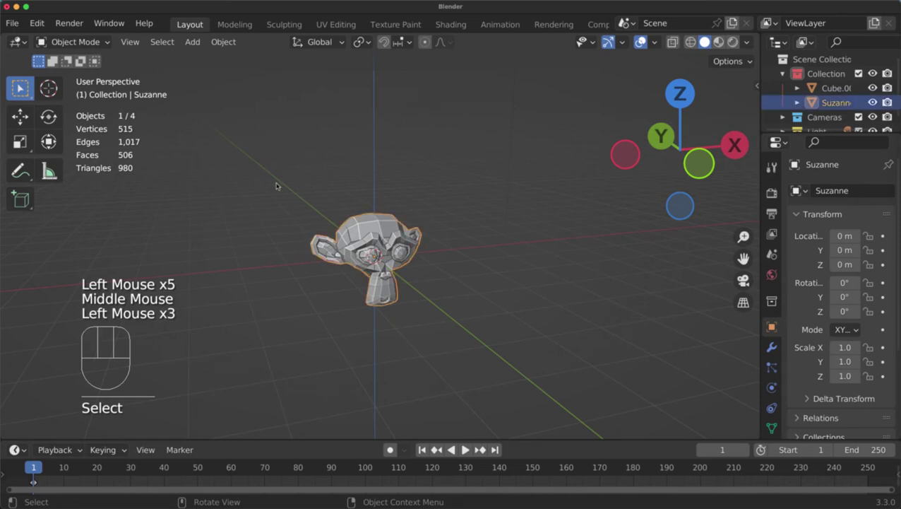
left_click_drag(268, 173, 448, 332)
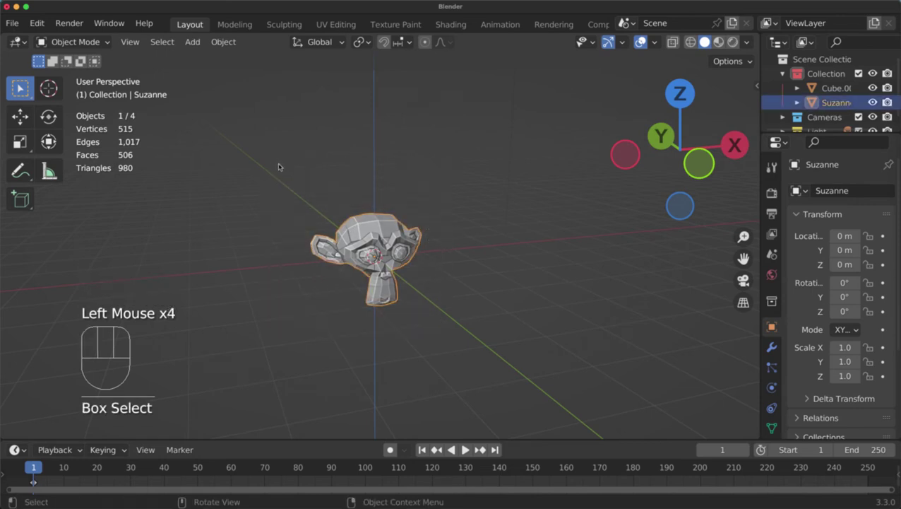
left_click_drag(278, 167, 467, 330)
left_click(461, 331)
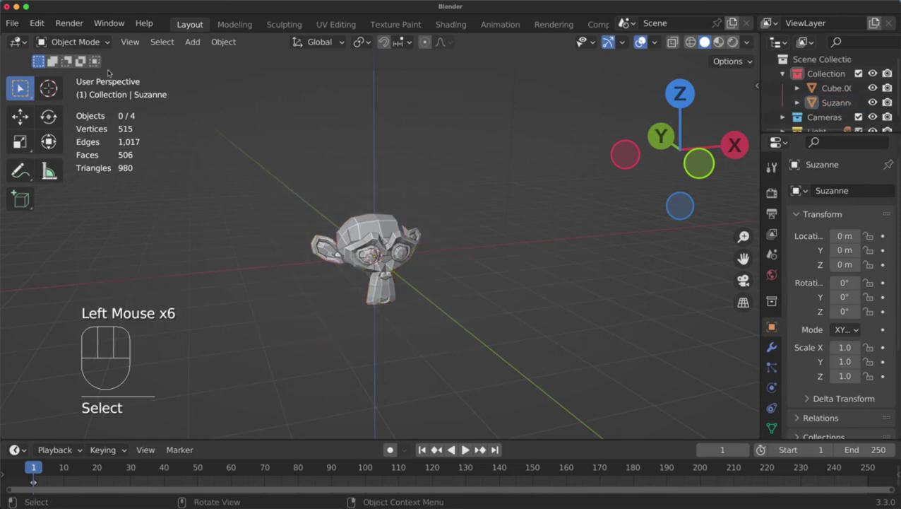
- Use the Cursor tool to place the 3D cursor in empty space beside the monkey, and return to Select Box
left_click(56, 90)
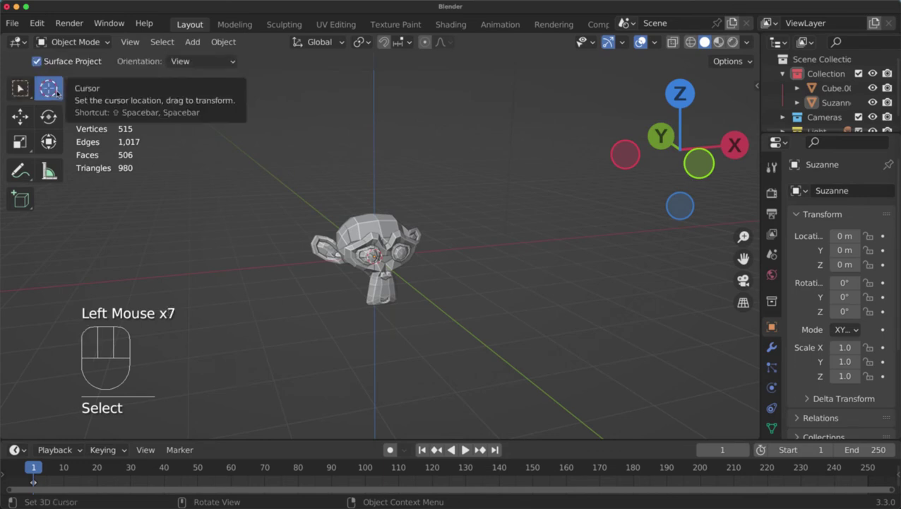
left_click_drag(394, 277, 492, 296)
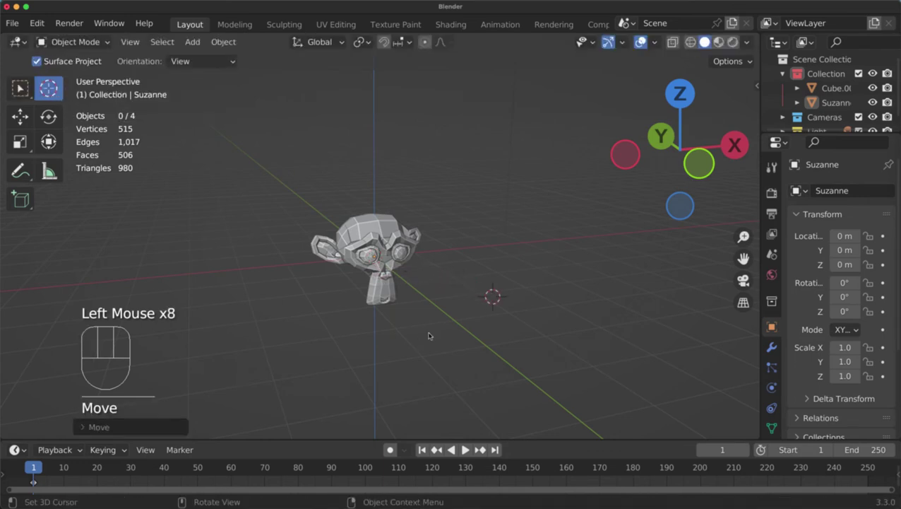
left_click_drag(429, 334, 155, 271)
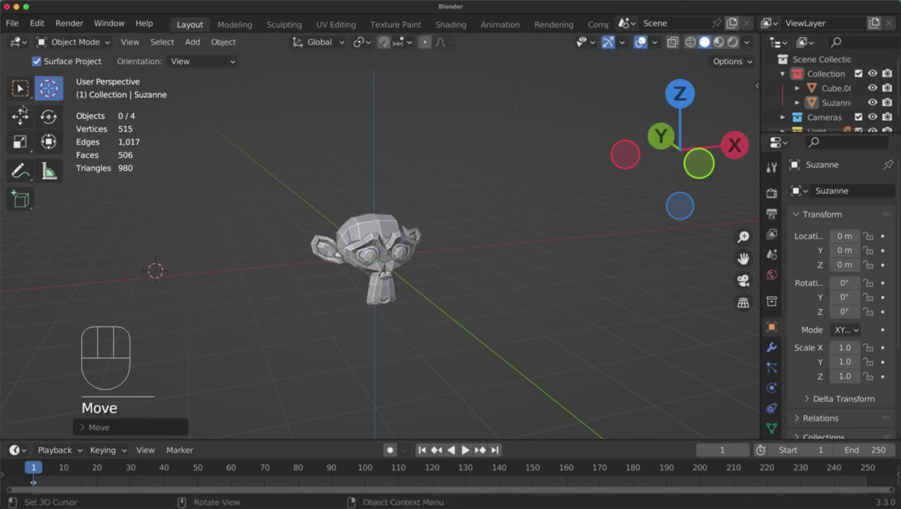
left_click(20, 88)
- Select the monkey and shift it with the Move tool to about X 0.4, Y 0.3, Z -0.1 m
middle_click_drag(276, 159, 189, 138, "shift")
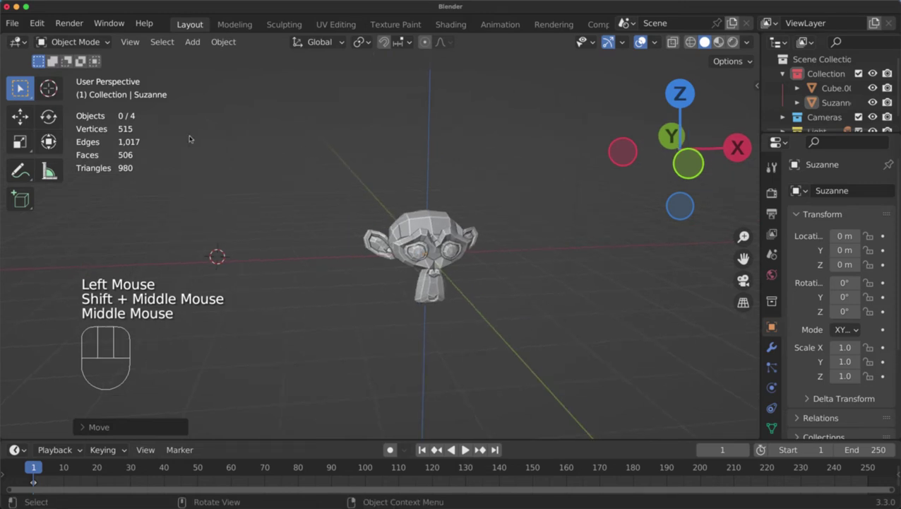
left_click(20, 118)
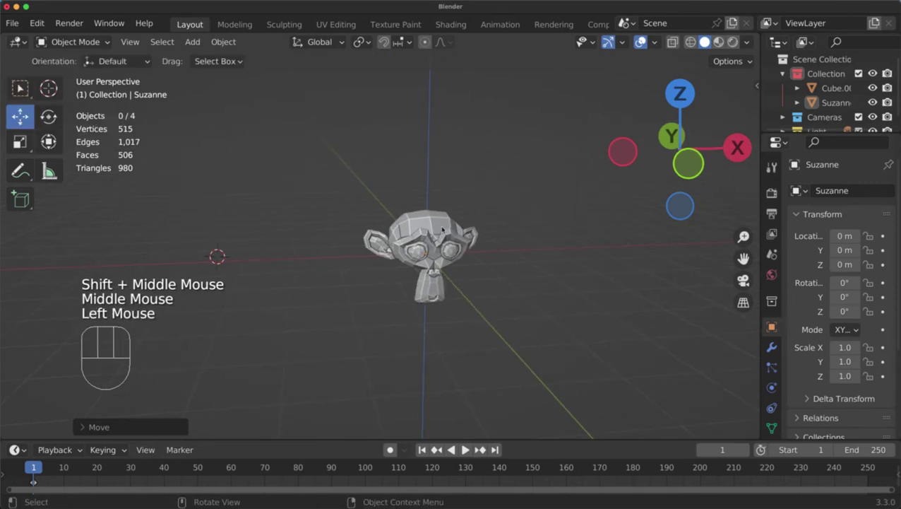
left_click(382, 212)
left_click(394, 221)
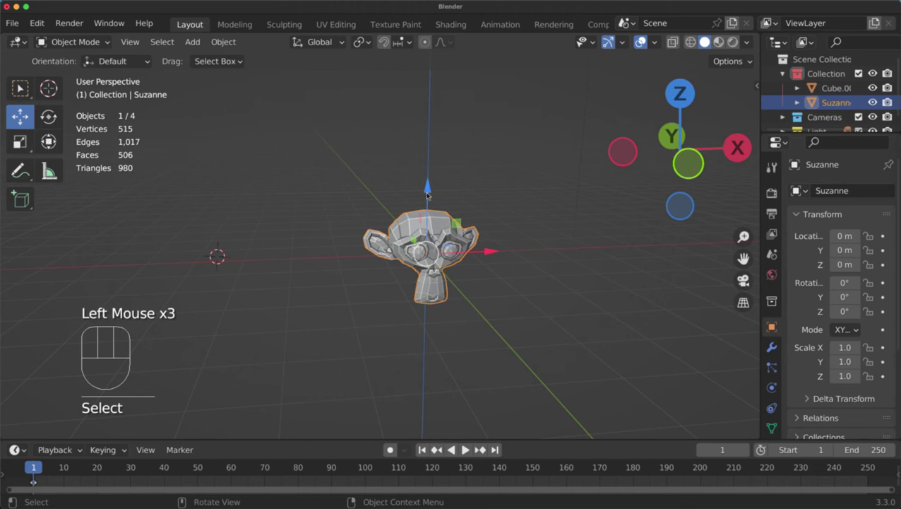
middle_click_drag(428, 195, 480, 221)
left_click_drag(374, 229, 434, 245)
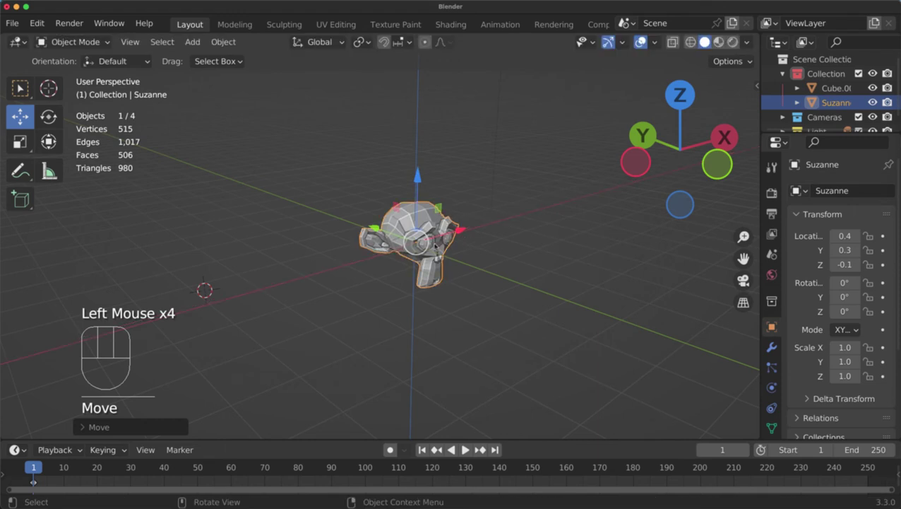
middle_click_drag(434, 245, 454, 235)
scroll(455, 234, "down", 1)
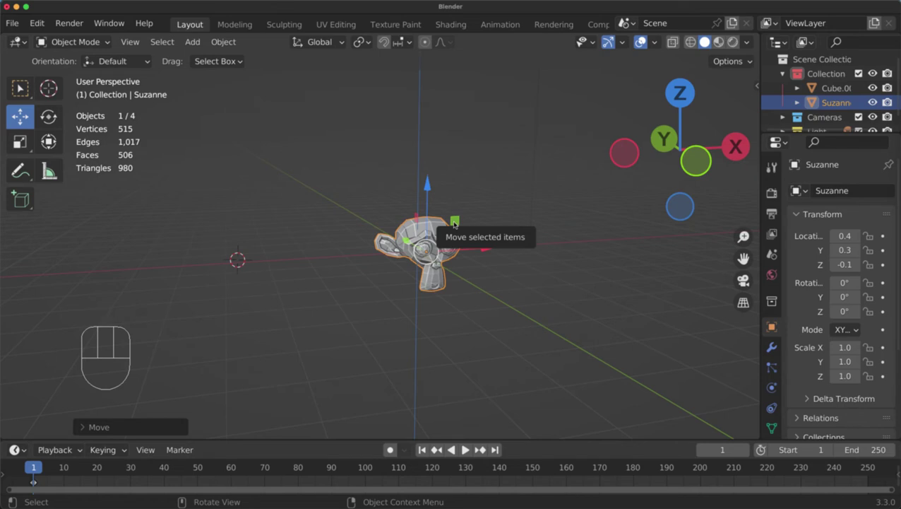
middle_click_drag(454, 223, 517, 210)
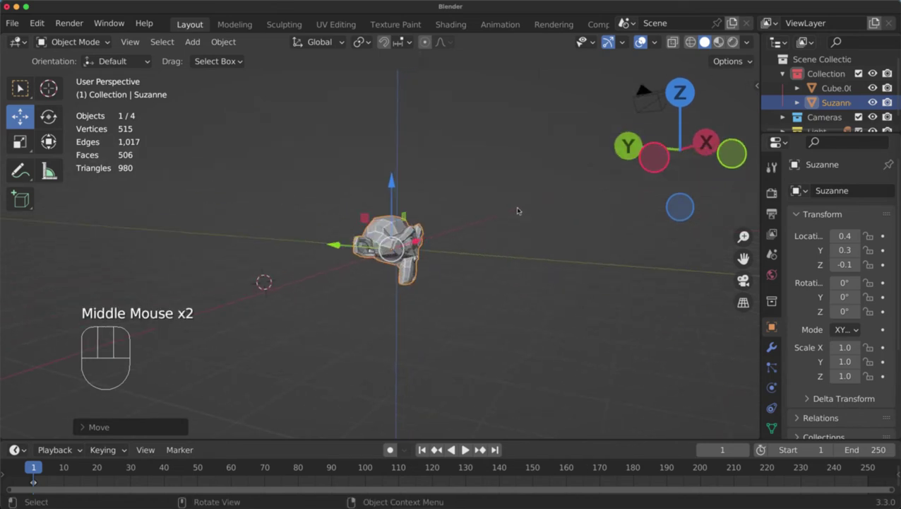
- Move the monkey with the Move tool's X–Z plane handle to about X -2.0, Z 0.2 m
left_click_drag(406, 217, 358, 225)
middle_click_drag(520, 211, 410, 227)
scroll(423, 223, "up", 2)
scroll(304, 198, "down", 1)
- Rotate the monkey with the Rotate tool's axis rings to about -62° on Y and -7.8° on Z
left_click(44, 118)
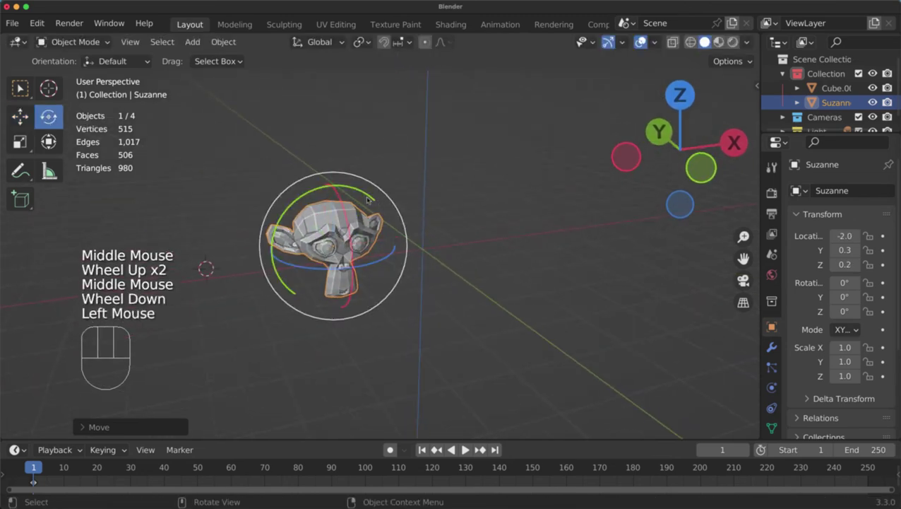
left_click_drag(368, 200, 428, 258)
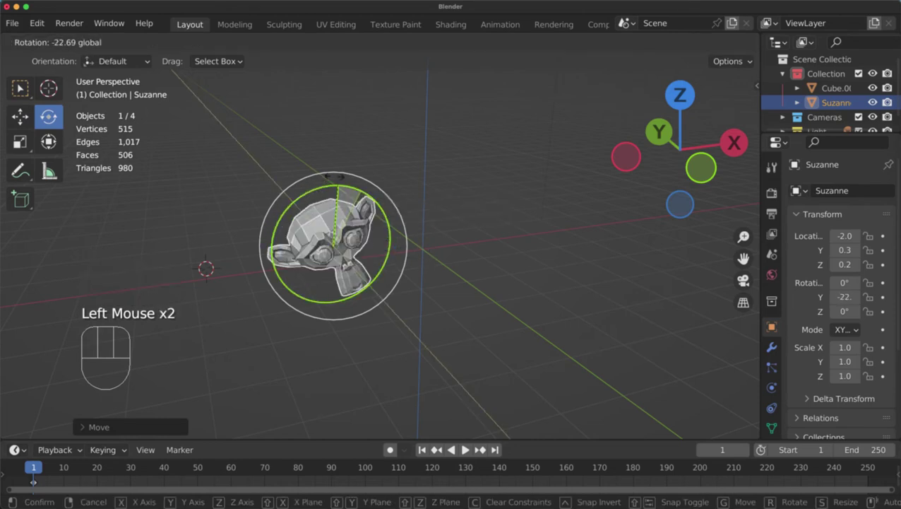
left_click_drag(334, 175, 297, 221)
left_click_drag(319, 271, 295, 259)
- Scale the monkey along its separate global axes with the Scale tool
left_click(20, 141)
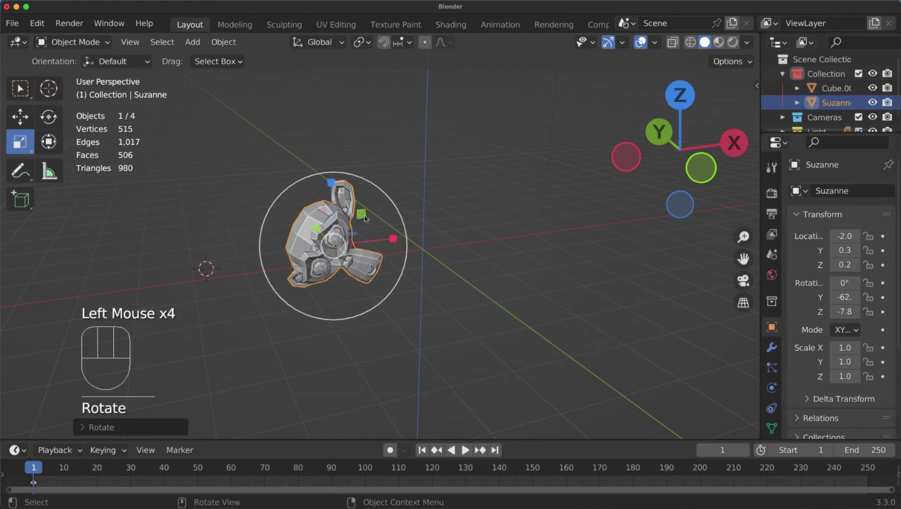
mouse_move(393, 239)
left_mouse_down()
mouse_move(515, 224)
mouse_move(399, 236)
left_mouse_up()
left_click_drag(331, 183, 329, 120)
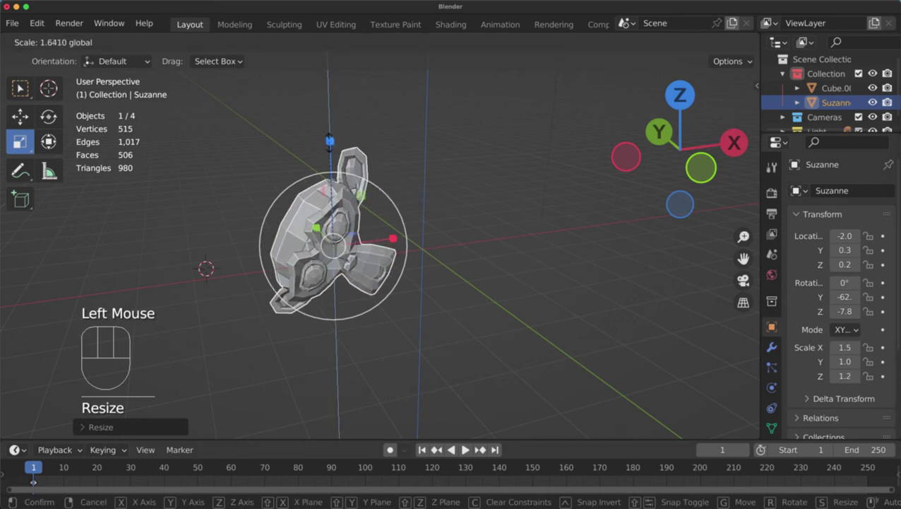
left_click_drag(328, 176, 329, 179)
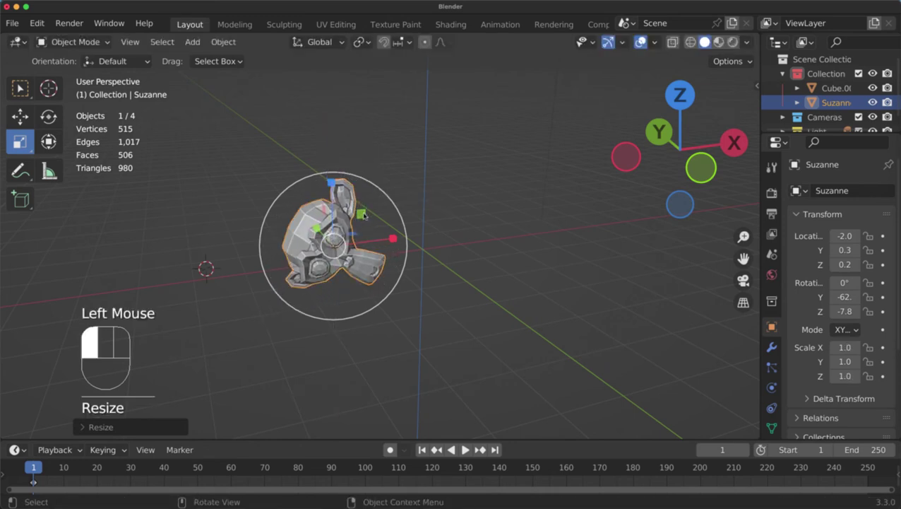
mouse_move(363, 214)
left_mouse_down()
mouse_move(436, 167)
mouse_move(360, 223)
left_mouse_up()
- Scale the monkey using the plane and centre handles to about X 2.2, Y 3.2, Z 1.3
middle_click_drag(402, 186, 376, 264)
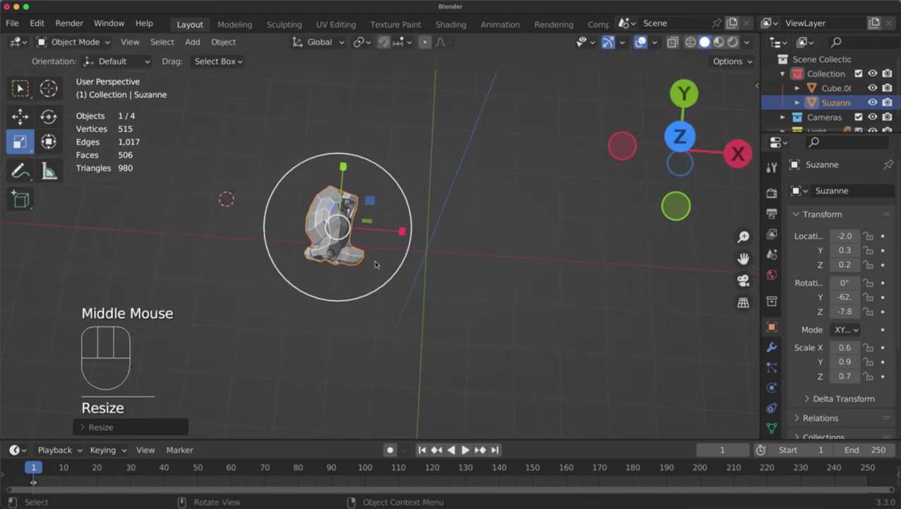
left_click_drag(373, 201, 416, 176)
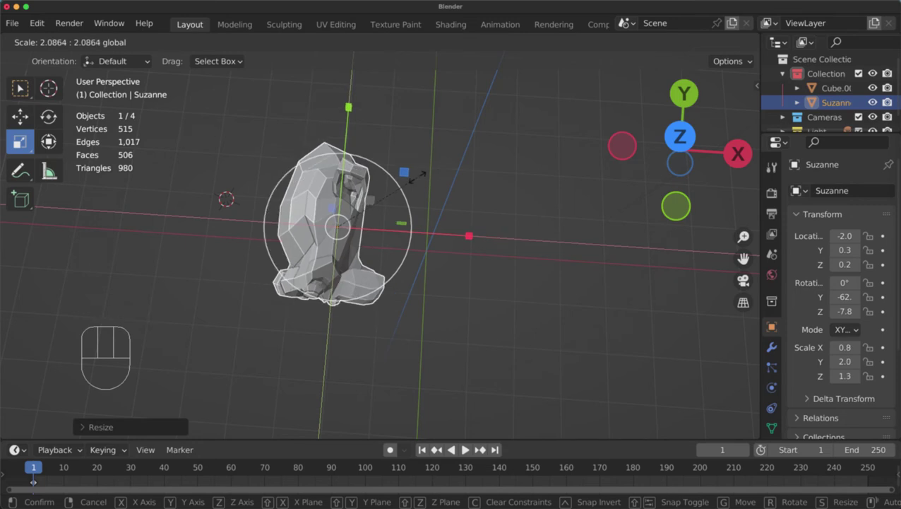
left_click_drag(373, 206, 373, 206)
mouse_move(373, 206)
middle_mouse_down()
mouse_move(417, 181)
mouse_move(364, 216)
middle_mouse_up()
left_click_drag(331, 226, 399, 198)
scroll(400, 198, "down", 2)
scroll(399, 197, "down", 1)
middle_click_drag(399, 198, 308, 203)
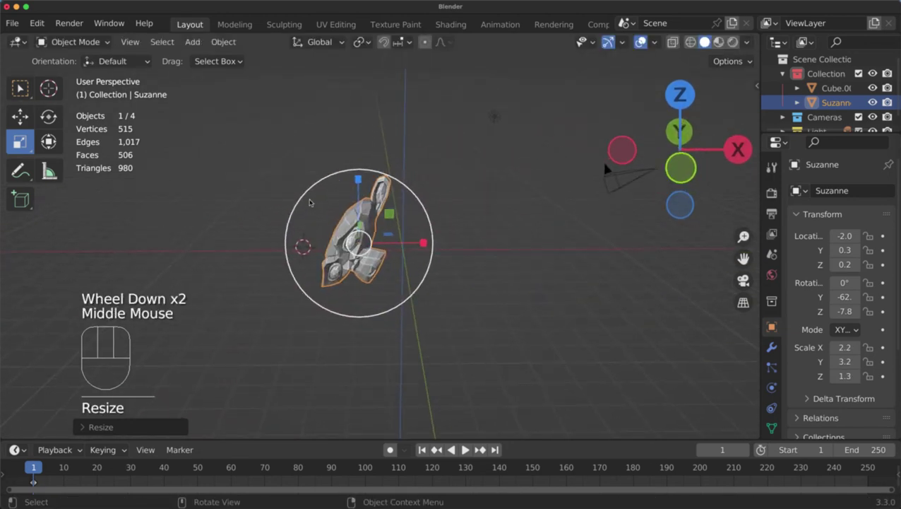
- Use the combined Transform tool to move the monkey to about X 0.5, straighten its tilt and scale it to about 2.3, 3.4, 2.1
left_click(48, 142)
scroll(363, 200, "up", 1)
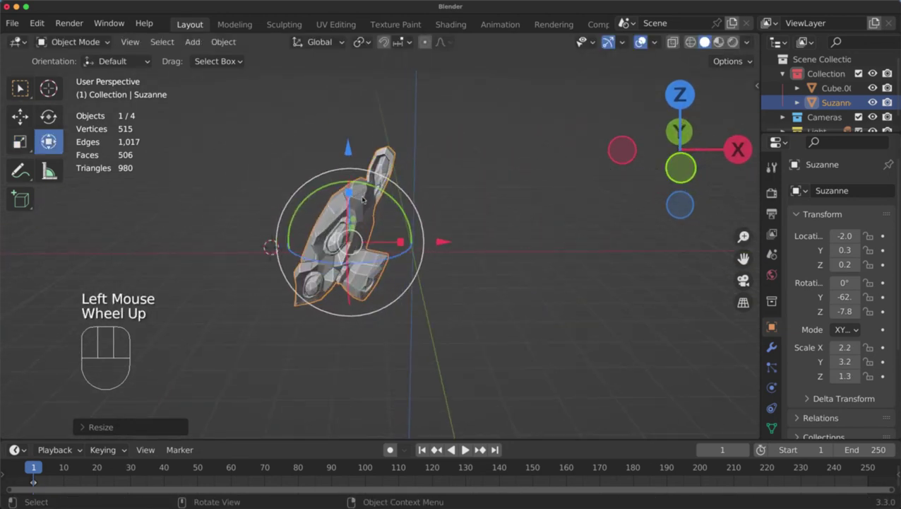
left_click_drag(447, 241, 505, 267)
left_click_drag(429, 189, 429, 148)
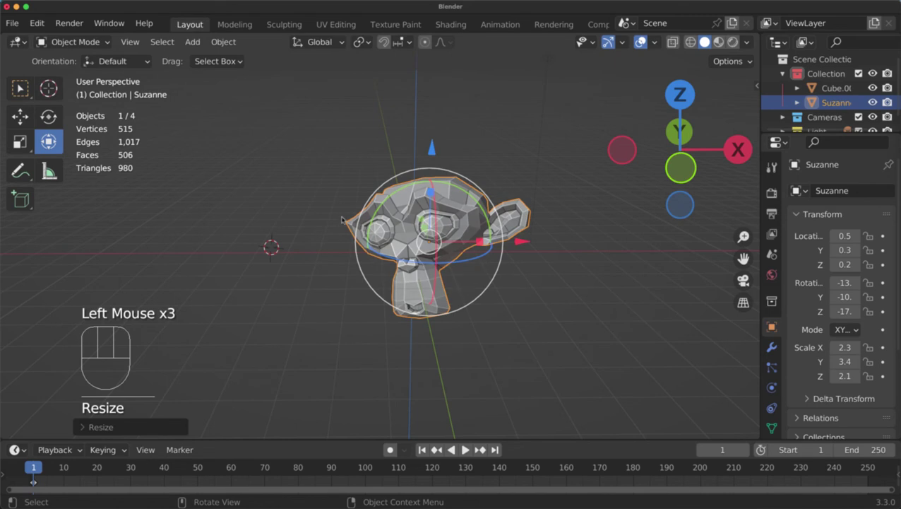
scroll(427, 238, "up", 2)
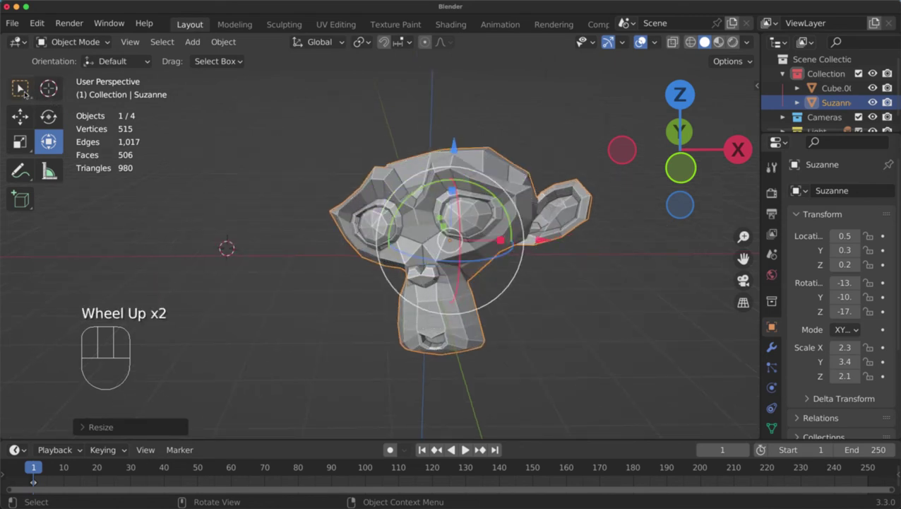
- Return to the Select Box tool and clear the monkey's rotation, location and scale
left_click(21, 89)
scroll(404, 230, "down", 3)
key("alt+r")
key("alt+g")
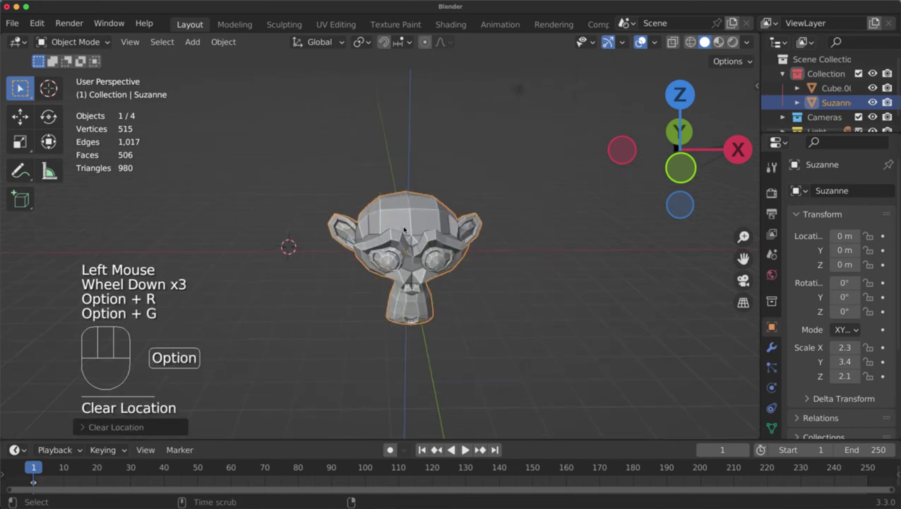
key("alt+s")
scroll(506, 267, "up", 1)
middle_click_drag(506, 267, 456, 249, "shift")
scroll(515, 276, "up", 2)
scroll(506, 272, "down", 2)
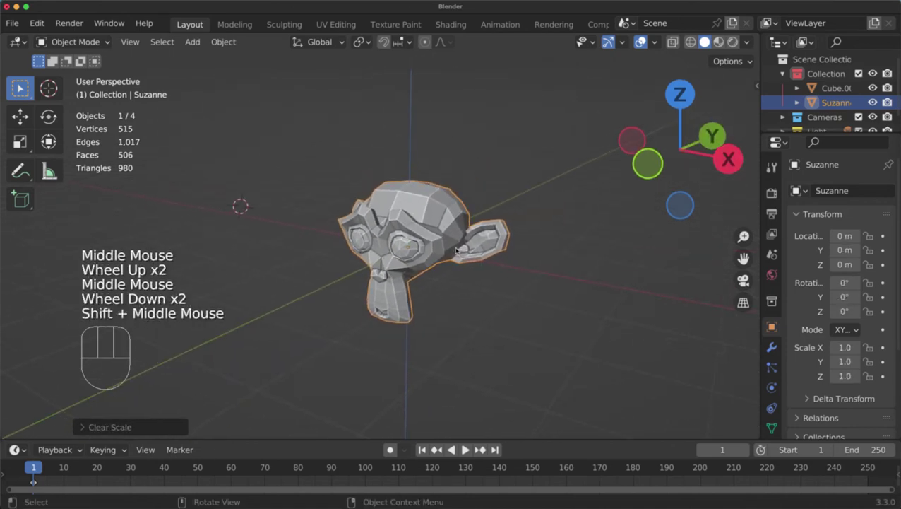
key("g")
right_click(422, 237)
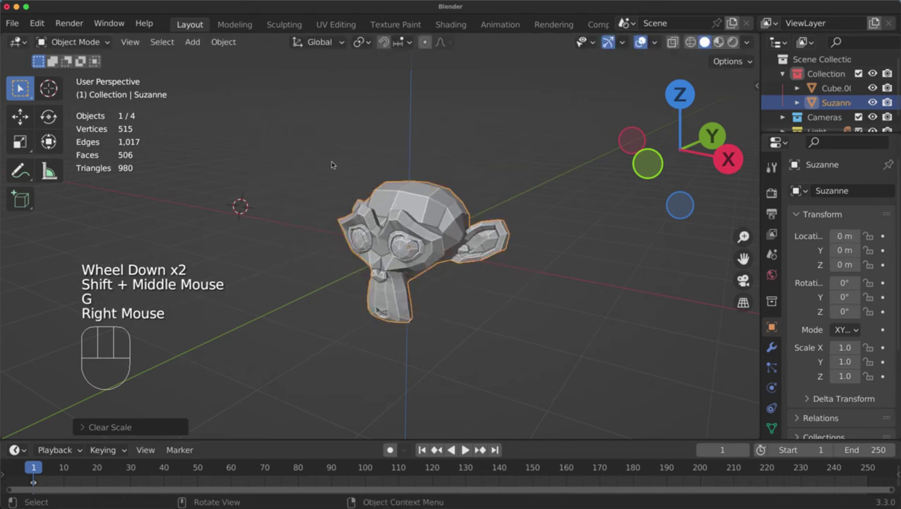
- Write the annotation "Grab" beside the monkey and draw a box around its letter G
key("d")
mouse_move(253, 99)
left_mouse_down()
mouse_move(240, 138)
mouse_move(256, 163)
left_mouse_up()
left_click_drag(274, 132, 324, 151)
mouse_move(336, 107)
left_mouse_down()
mouse_move(352, 155)
mouse_move(342, 156)
left_mouse_up()
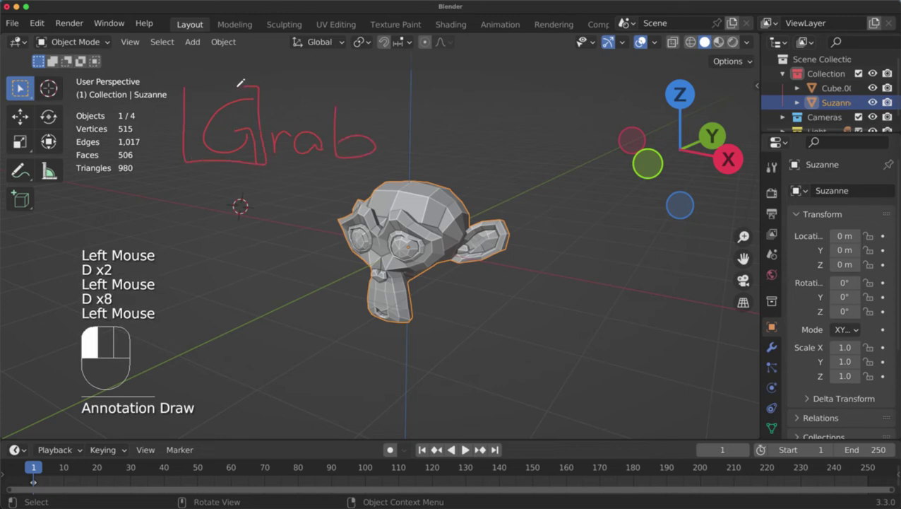
left_click_drag(241, 83, 185, 88)
- Grab the monkey and place it at about X 1.0, Y 1.3, Z 1.7 m, then start and cancel two further grabs
key("g")
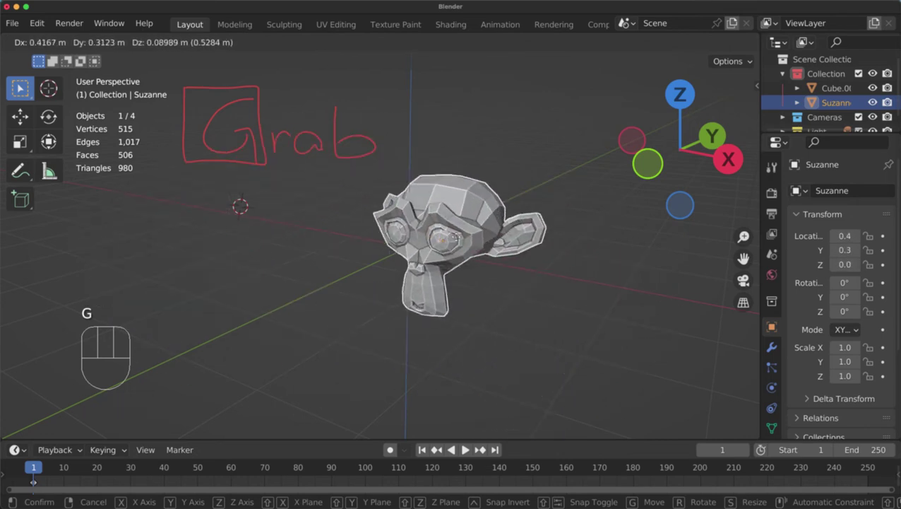
left_click(547, 134)
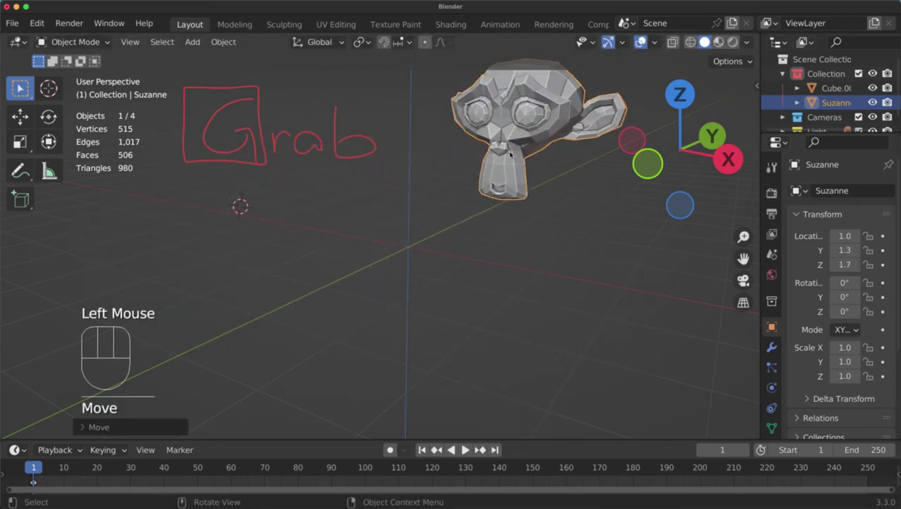
key("g")
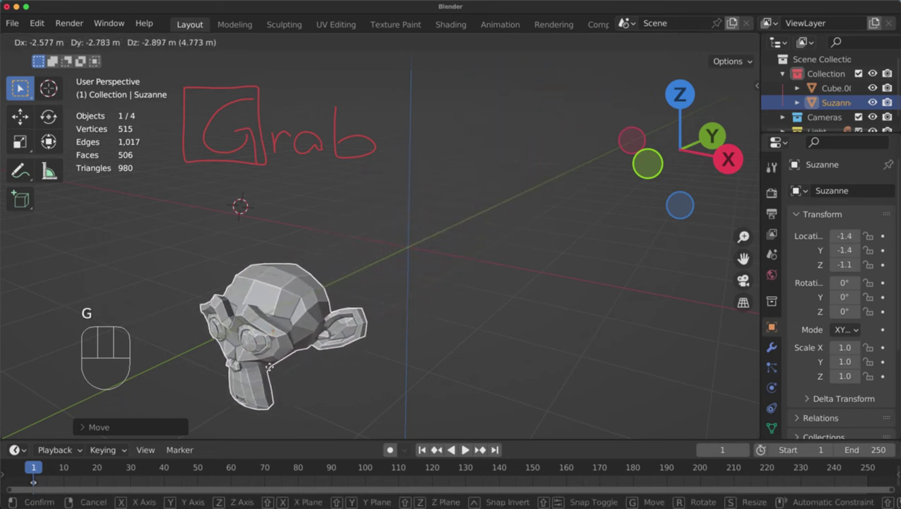
right_click(269, 369)
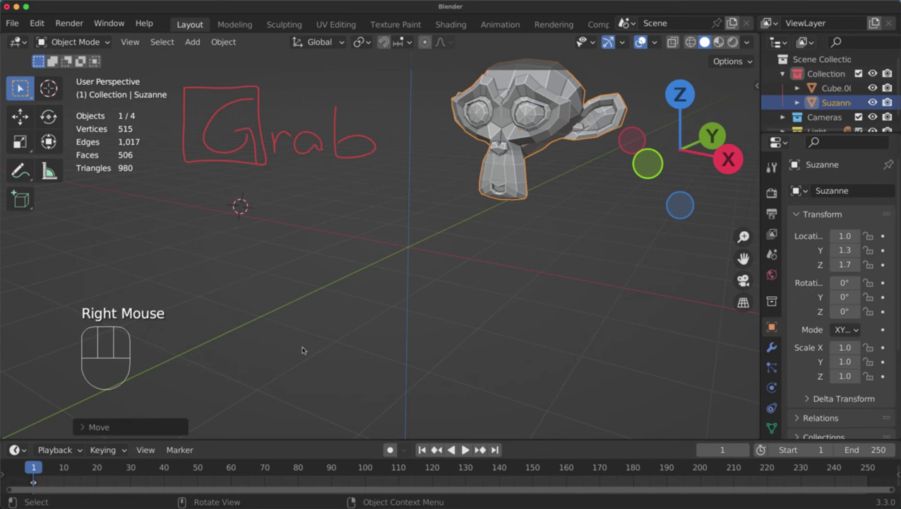
key("g")
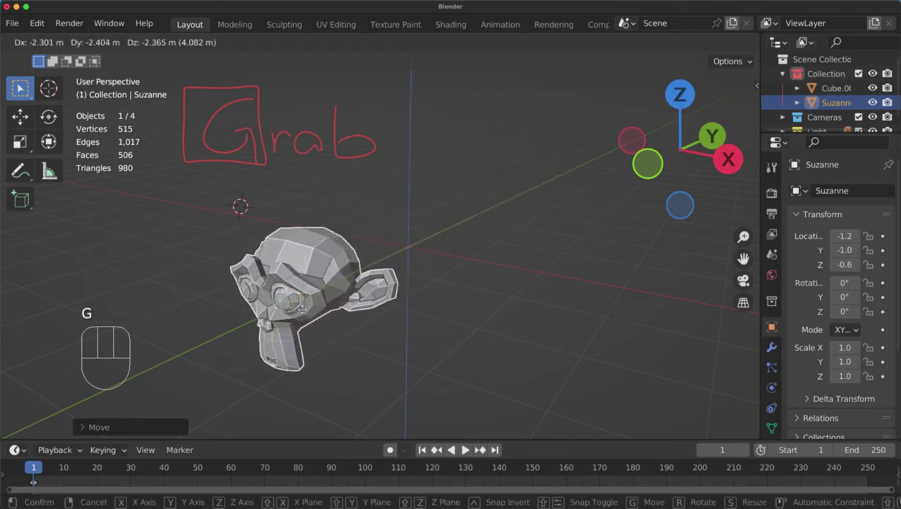
right_click(288, 321)
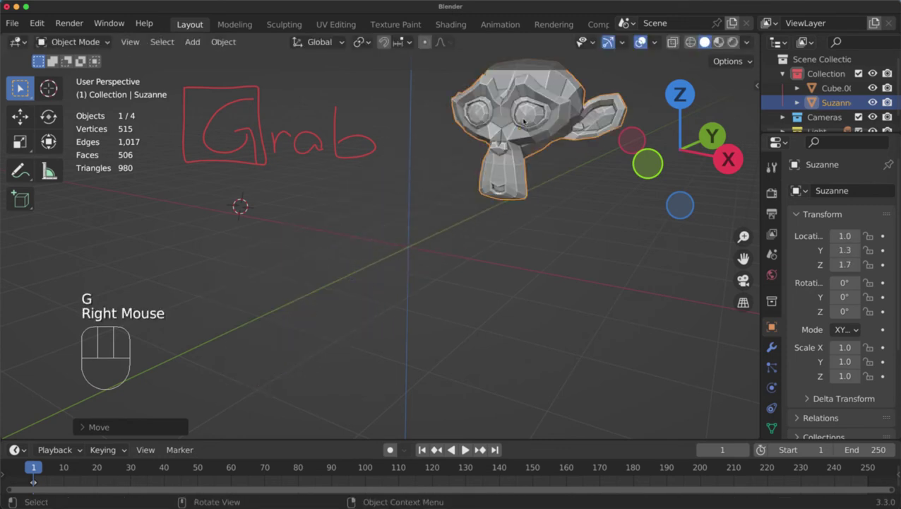
- Erase the "Grab" annotation and clear the monkey's location
scroll(535, 169, "down", 2)
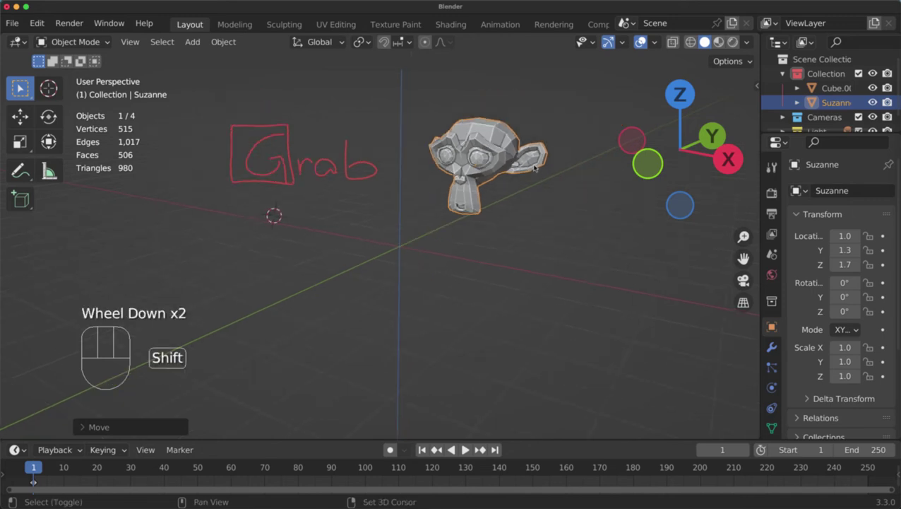
middle_click_drag(534, 168, 519, 204, "shift")
key("d")
right_click_drag(316, 162, 230, 150)
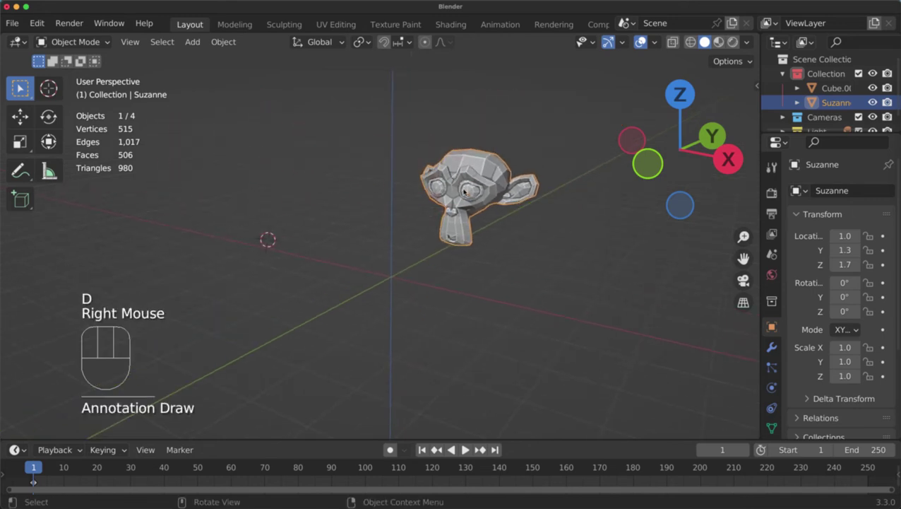
key("alt")
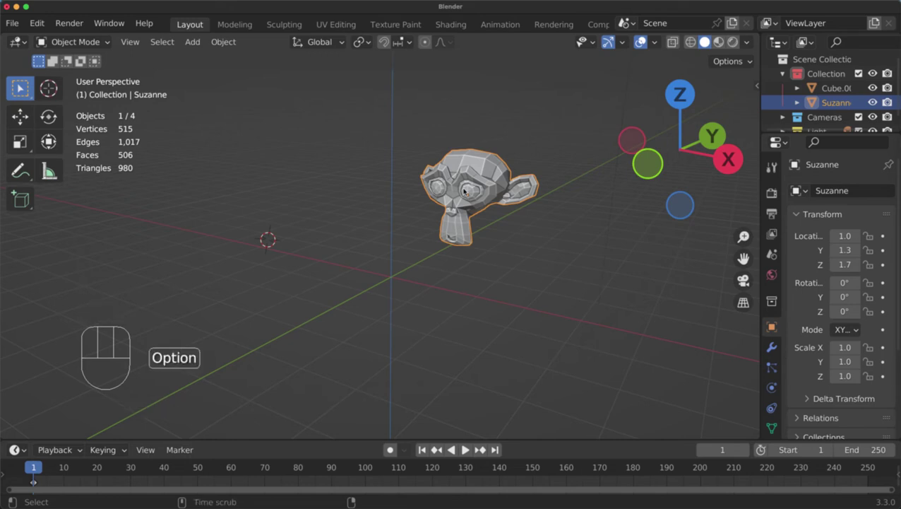
key("alt+g")
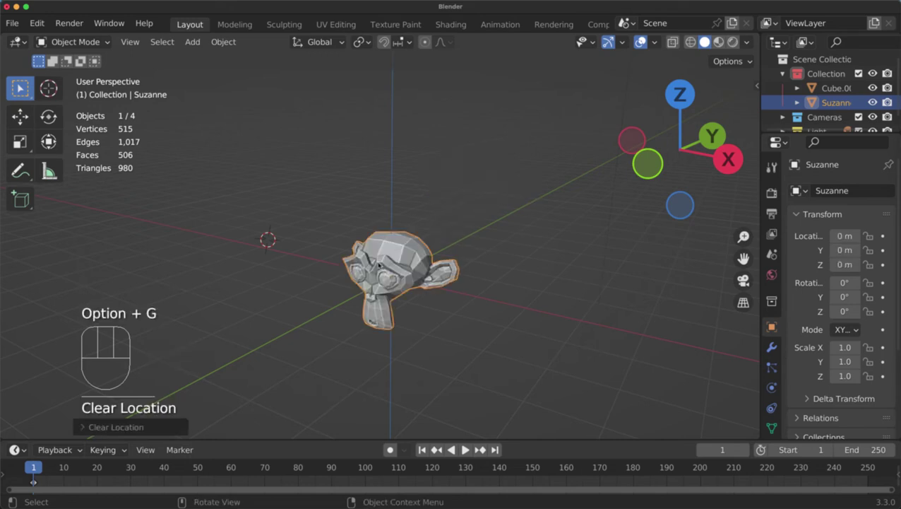
- Try a free rotation of the monkey and cancel it
scroll(379, 263, "up", 2)
mouse_move(381, 265)
middle_mouse_down()
mouse_move(409, 293)
mouse_move(404, 263)
mouse_move(387, 266)
middle_mouse_up()
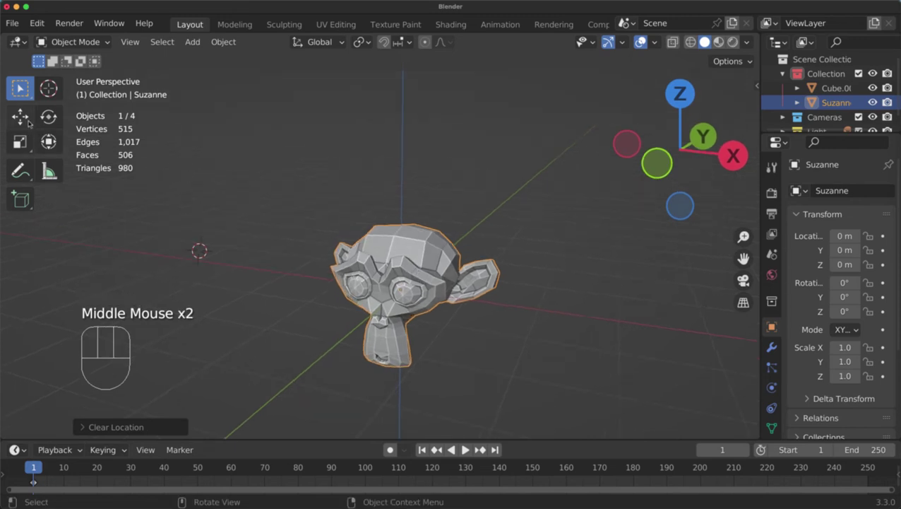
middle_click_drag(387, 262, 459, 219, "shift")
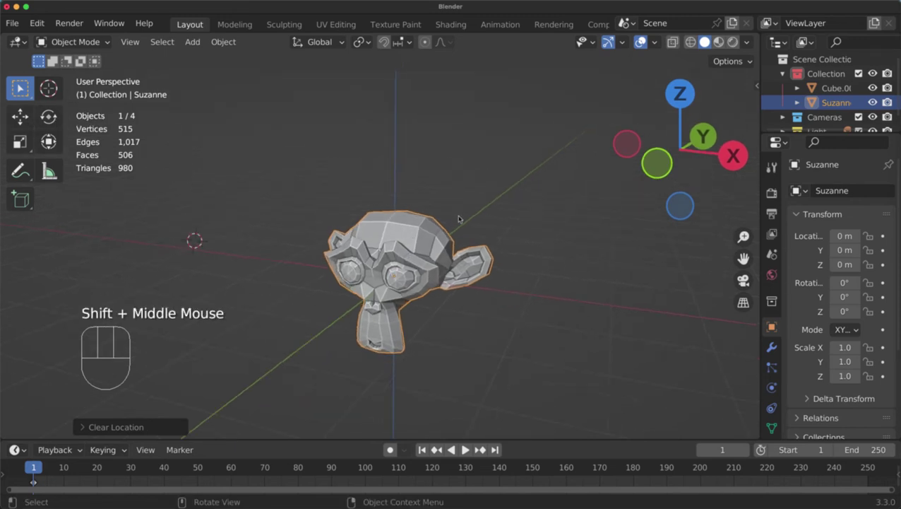
key("r")
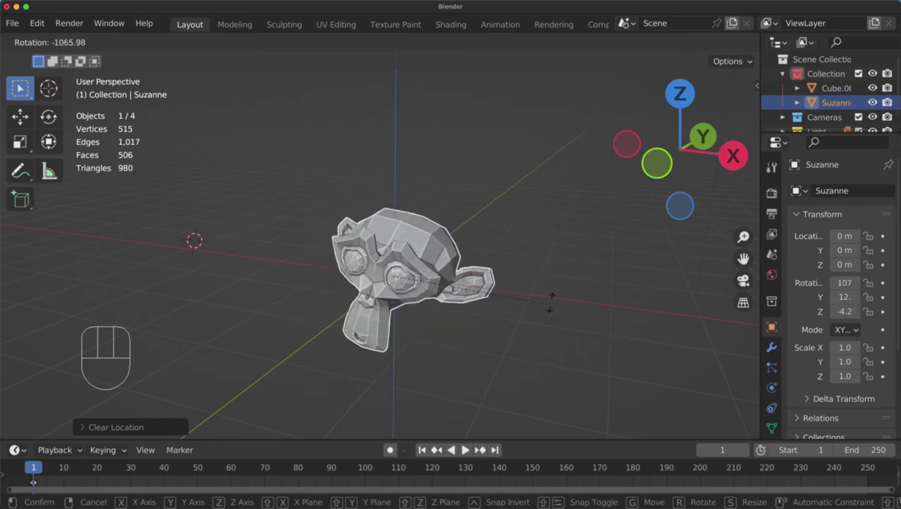
right_click(395, 99)
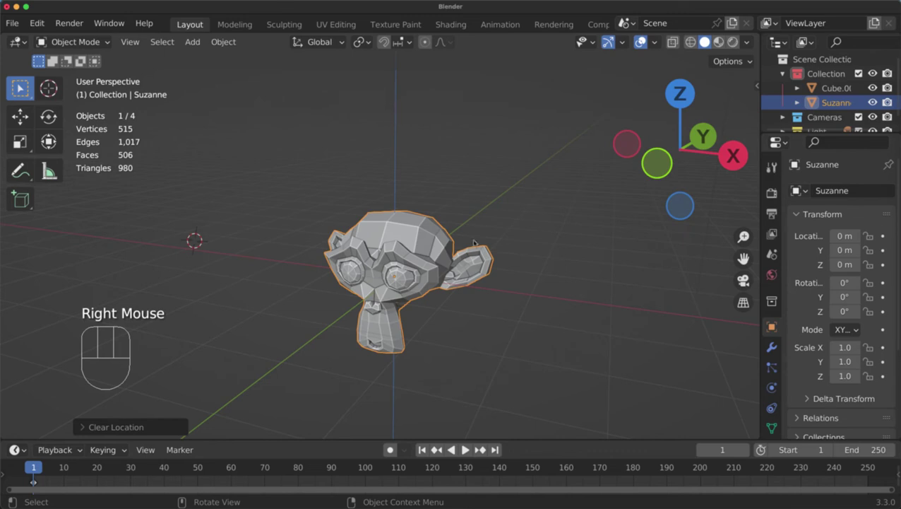
- Rotate the monkey freely in two passes to about X -15°, Y 27°, Z -12°
key("r")
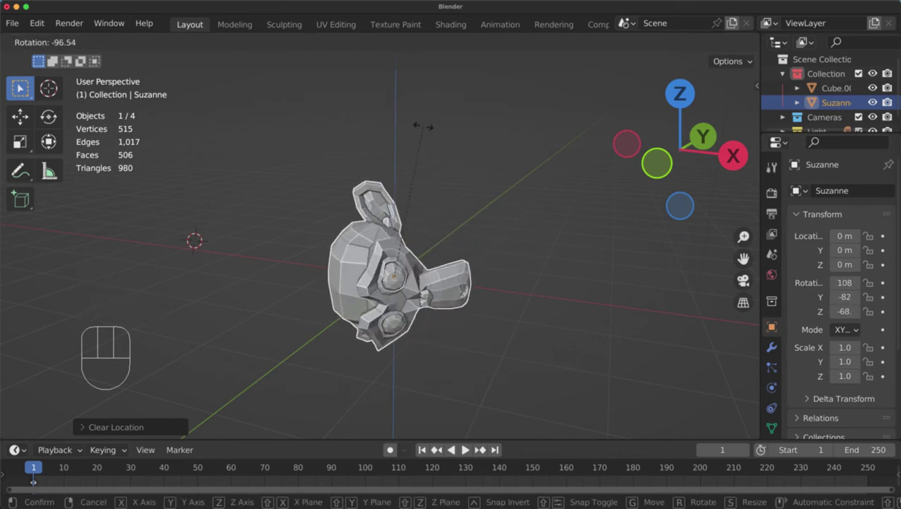
left_click(422, 127)
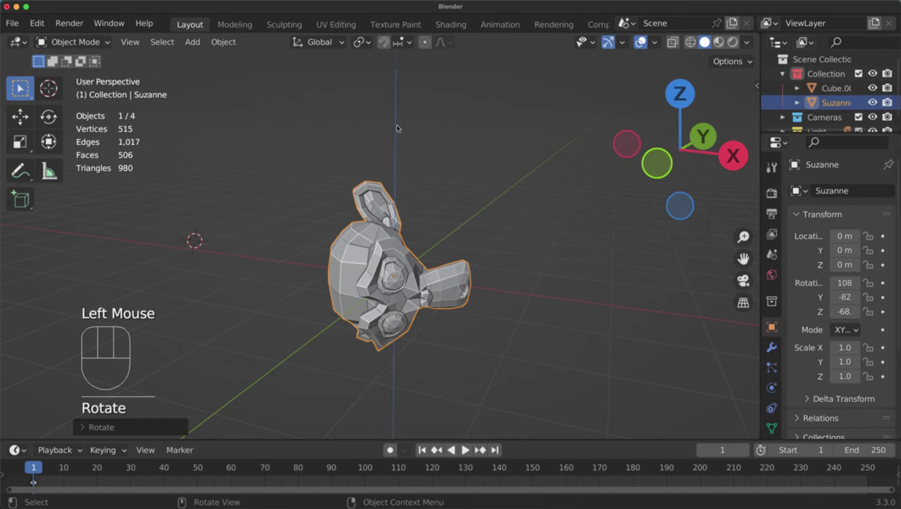
key("r")
left_click(270, 352)
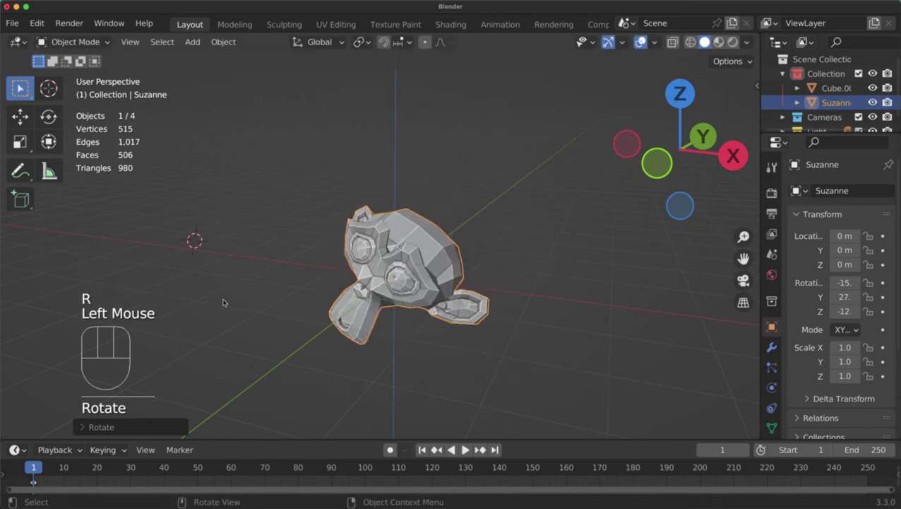
- Scale the monkey uniformly up to about 1.7 and back down to about 0.4
key("s")
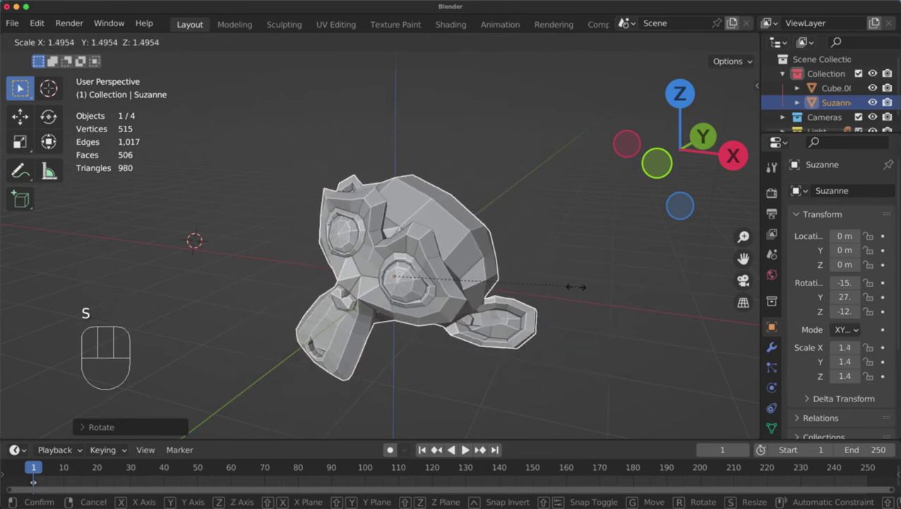
left_click(619, 289)
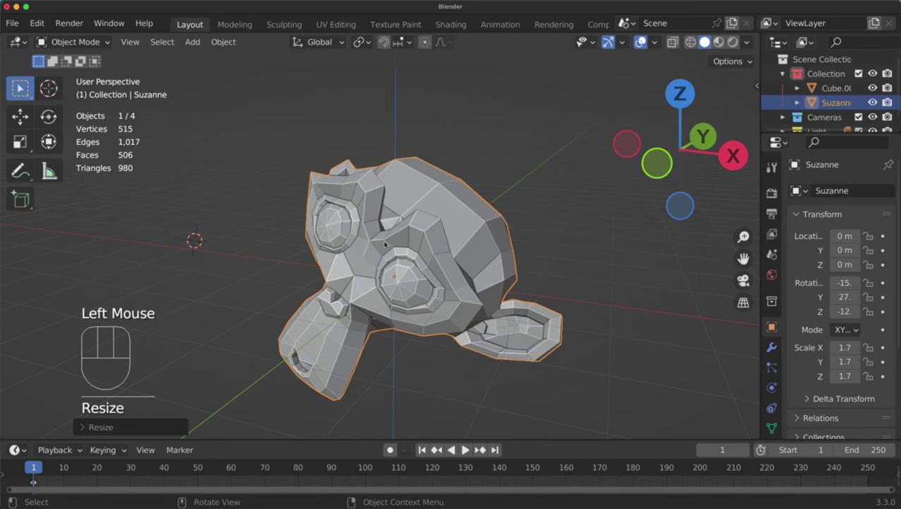
key("s")
left_click(469, 280)
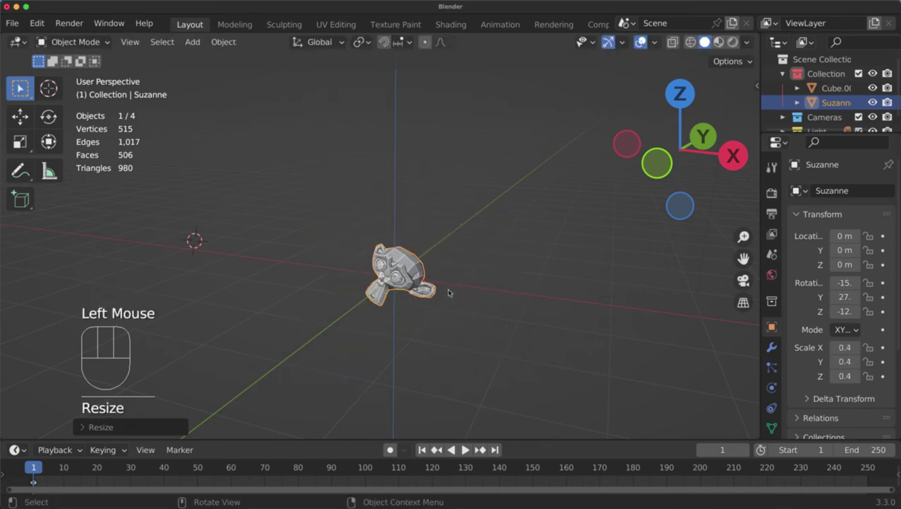
- Clear the monkey's rotation and scale
key("alt")
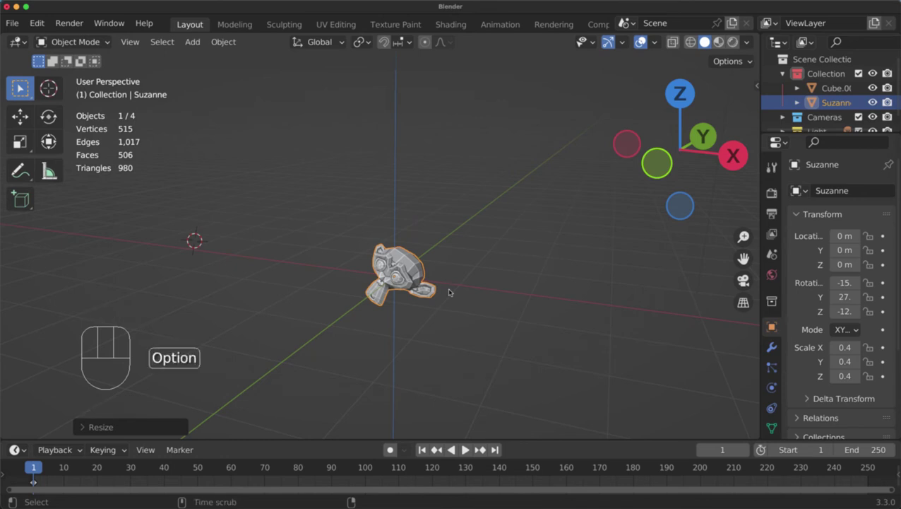
key("alt+r")
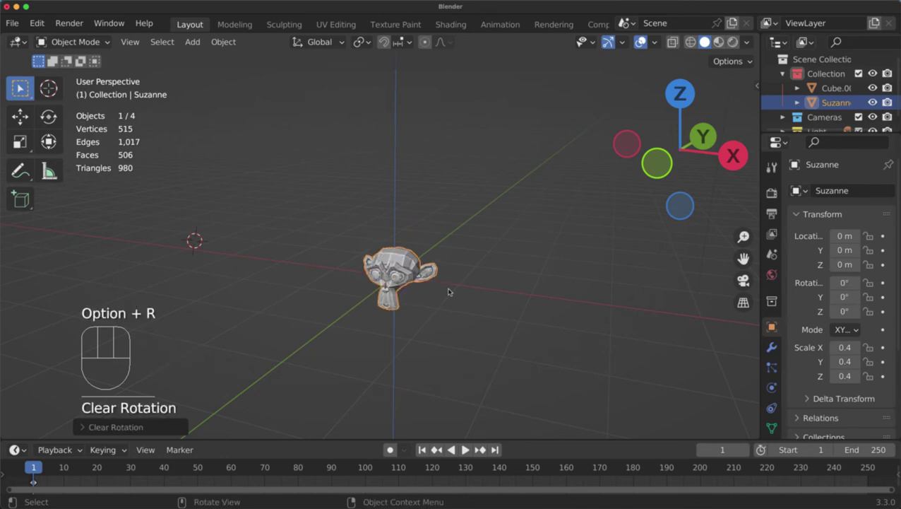
key("alt+s")
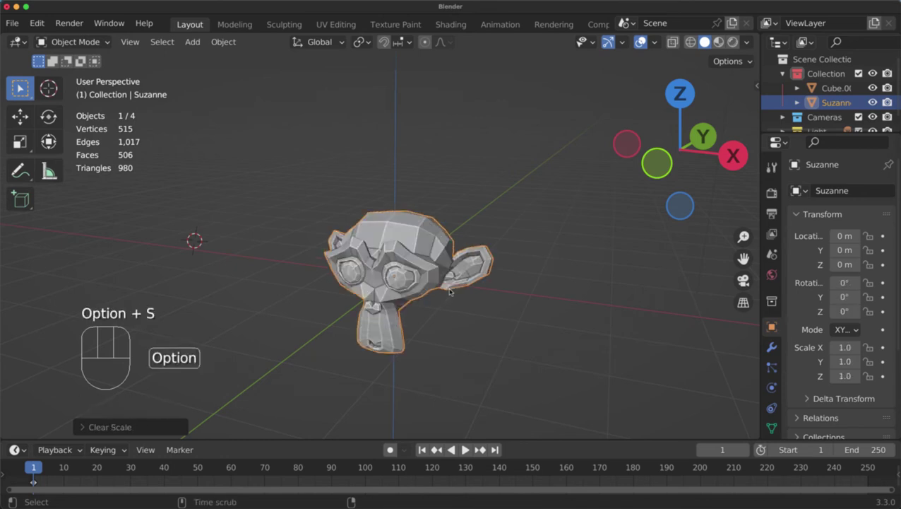
- Scale the monkey up uniformly to about 1.8 and reset its scale
key("s")
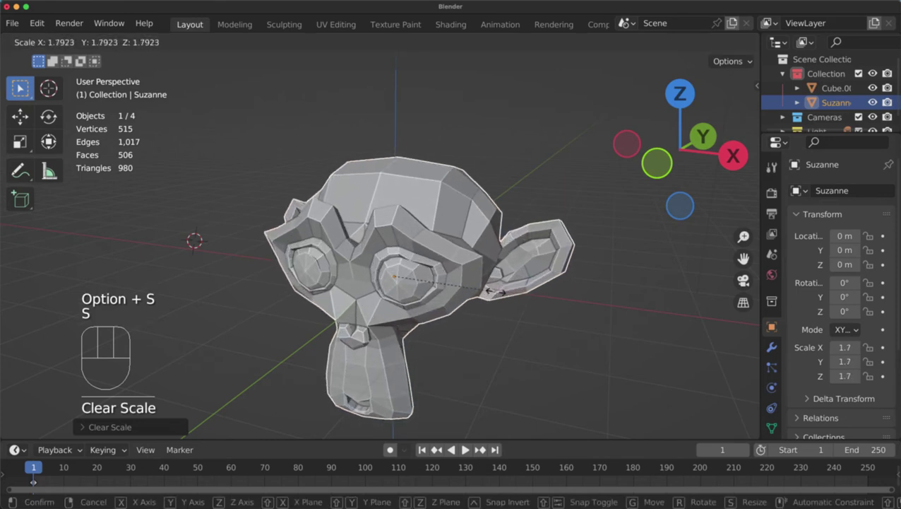
left_click(507, 315)
key("alt+s")
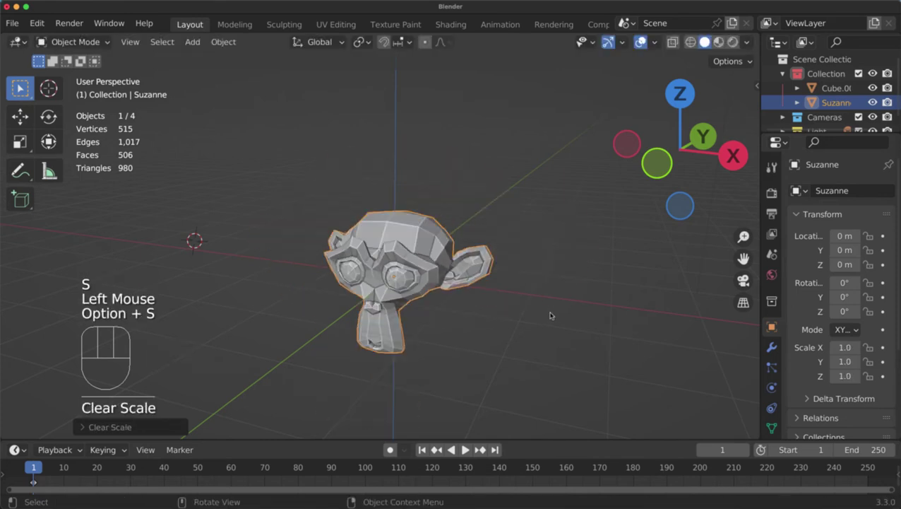
- Clear the monkey's rotation and location
middle_click_drag(418, 270, 478, 264)
key("alt+r")
scroll(466, 266, "up", 2)
scroll(475, 265, "down", 2)
middle_click_drag(477, 264, 482, 262)
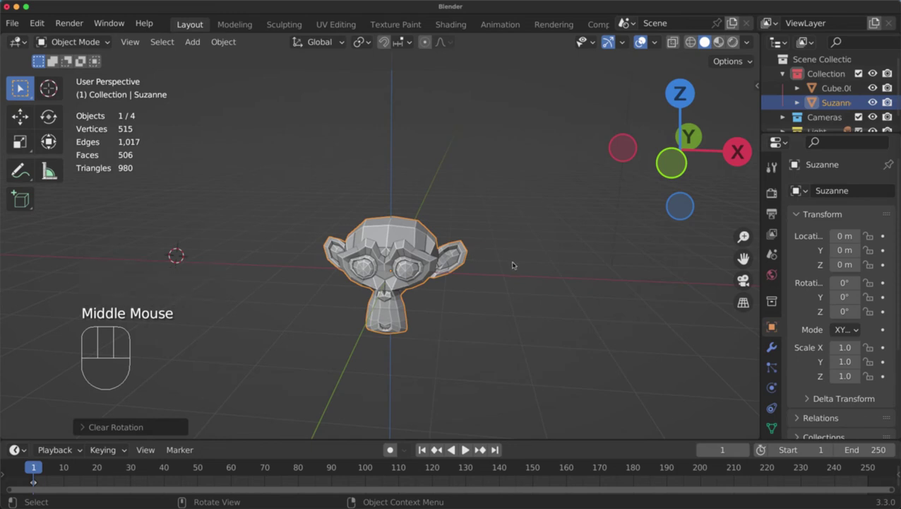
middle_click_drag(508, 264, 500, 261)
middle_click_drag(493, 224, 476, 233)
middle_click_drag(475, 233, 478, 234, "shift")
key("alt+r")
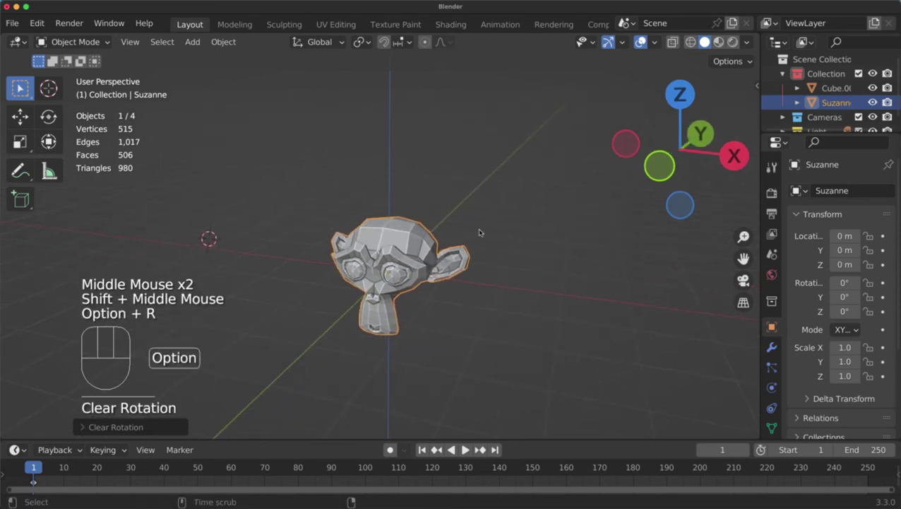
key("alt+g")
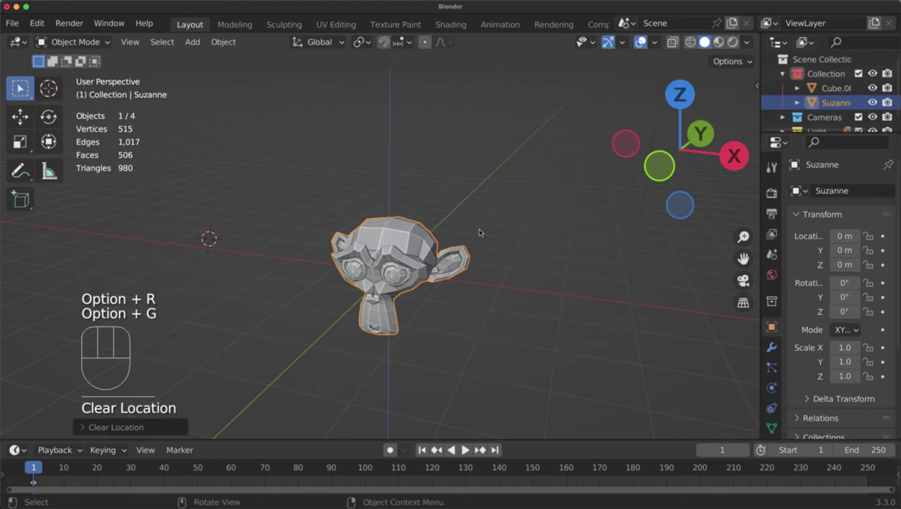
- Move the monkey up along the Z axis by about 0.9 m
middle_click_drag(463, 248, 415, 289)
scroll(405, 264, "down", 1)
middle_click_drag(414, 289, 439, 273)
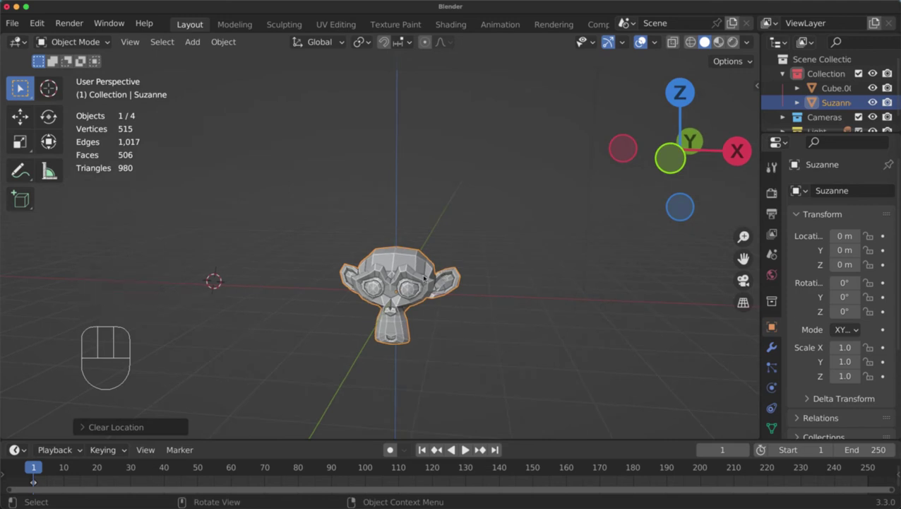
middle_click_drag(428, 282, 407, 283)
key("g")
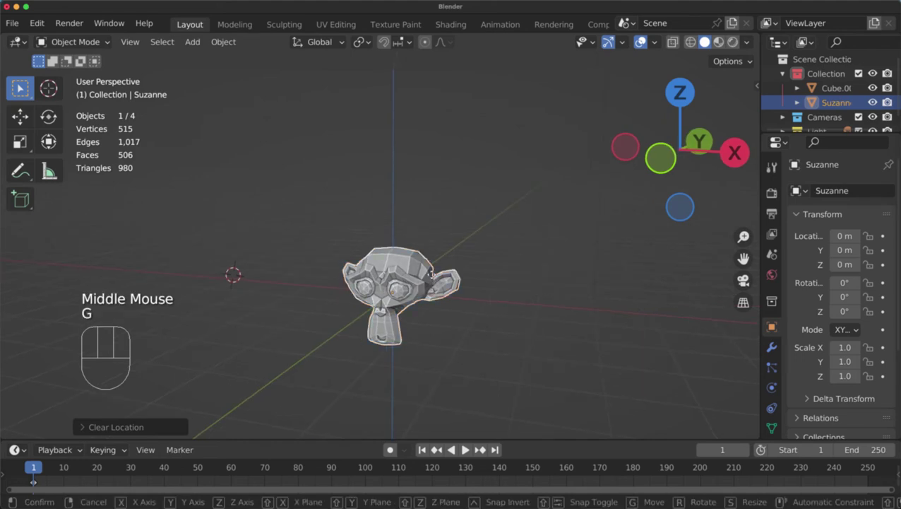
key("z")
left_click(428, 241)
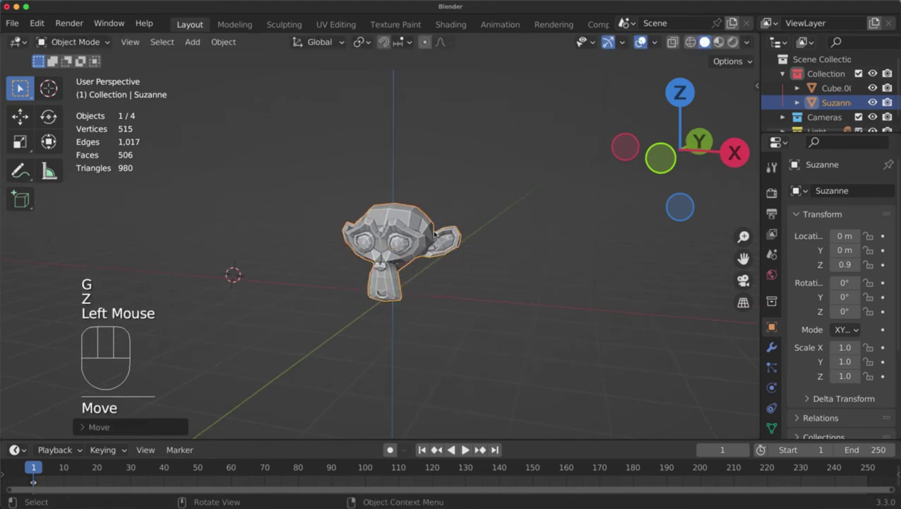
- Rotate the monkey about the global X axis by about -29°
middle_click_drag(428, 240, 347, 272)
key("r")
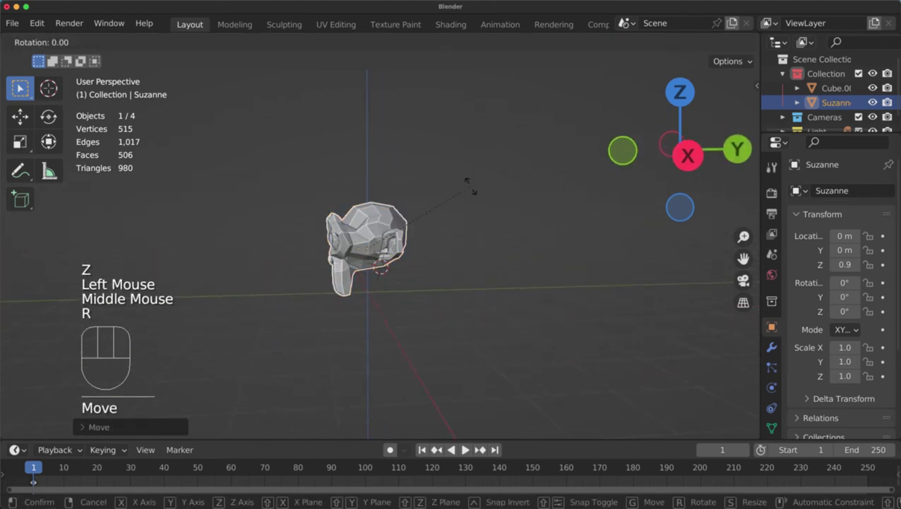
key("x")
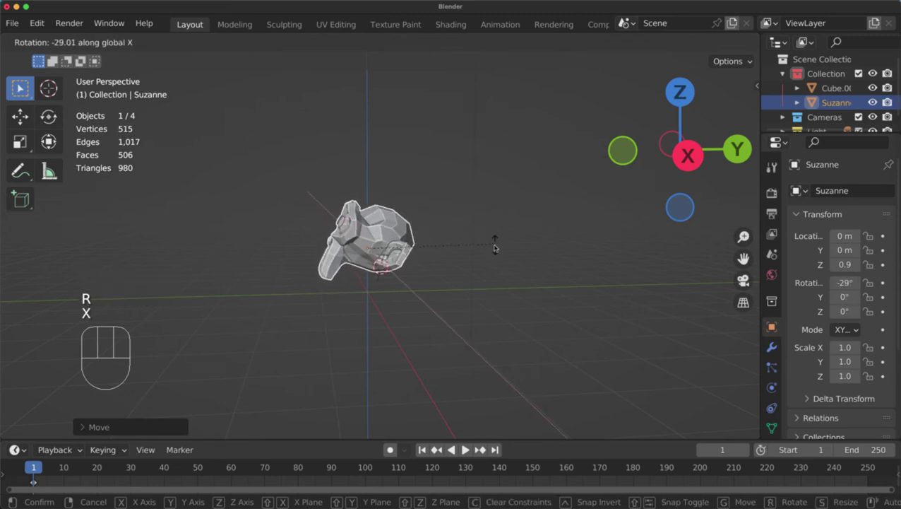
left_click(493, 245)
- Examine the tilted monkey and the available options for applying its transforms
middle_click_drag(354, 303, 438, 297)
scroll(439, 291, "up", 1)
scroll(410, 251, "down", 1)
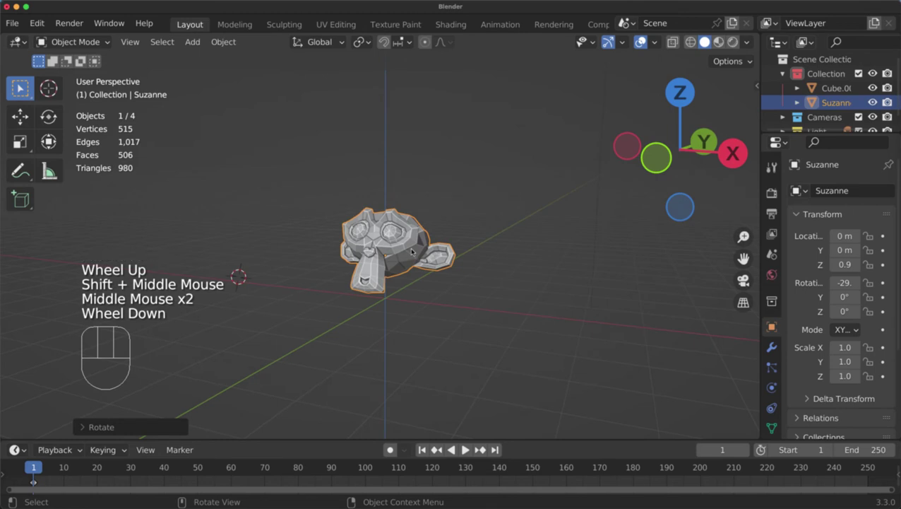
middle_click_drag(408, 250, 446, 273)
scroll(446, 272, "up", 1)
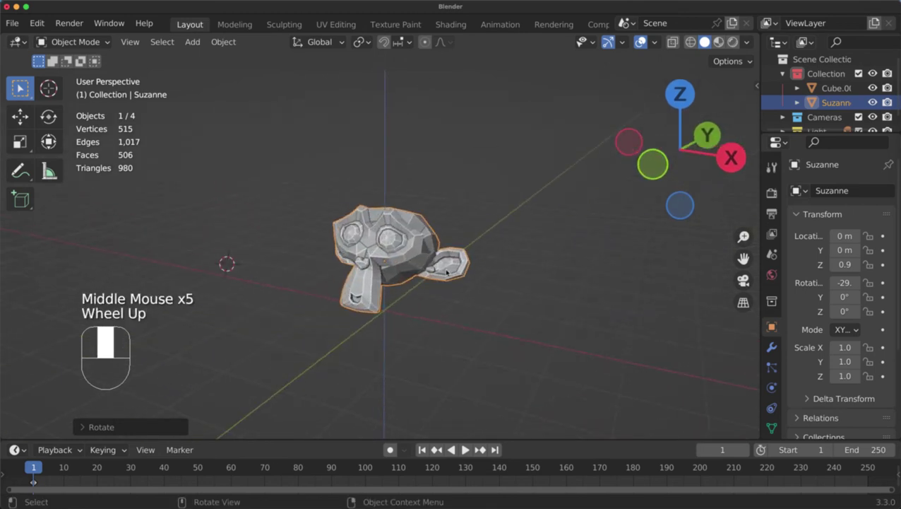
key("ctrl+a")
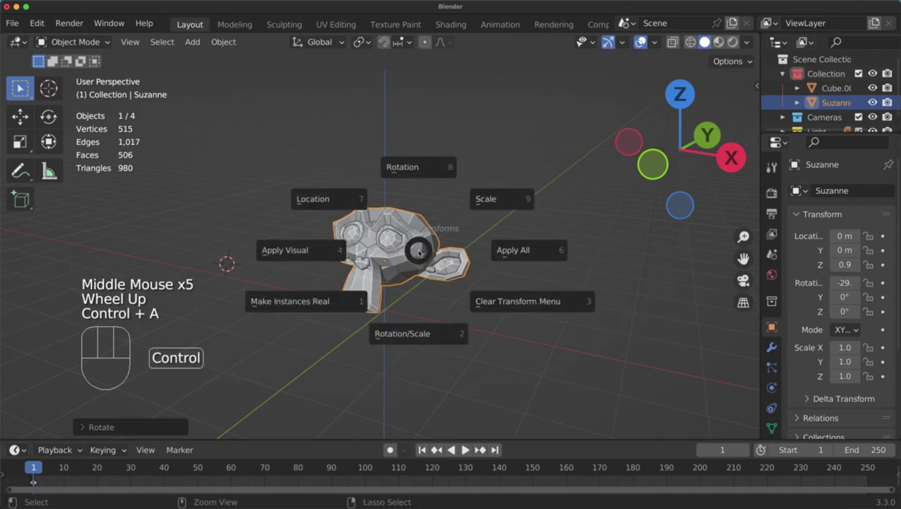
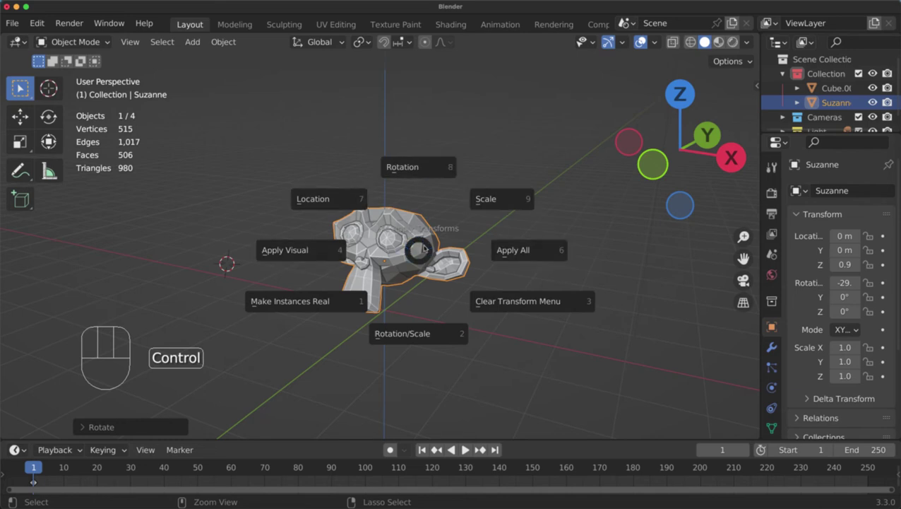
key("Escape")
right_click(419, 210)
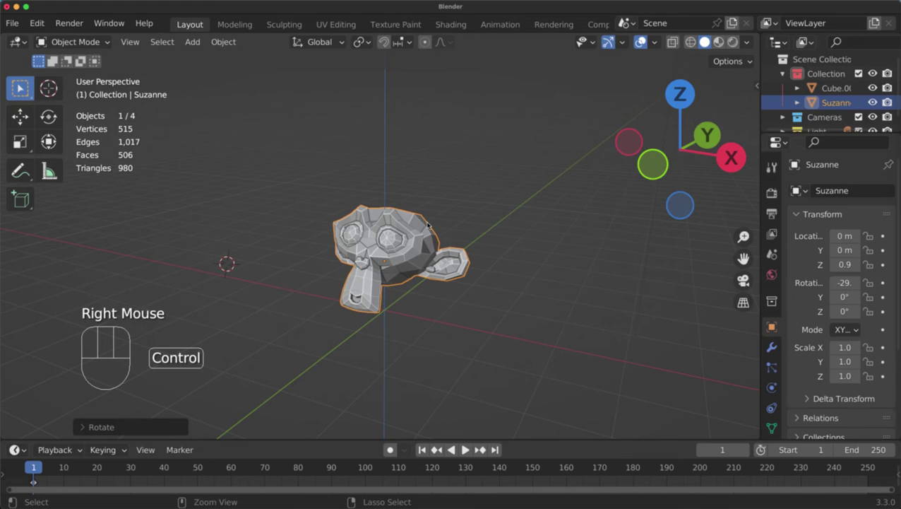
- Apply all transforms to the monkey so its current placement becomes the new default
key("ctrl+a")
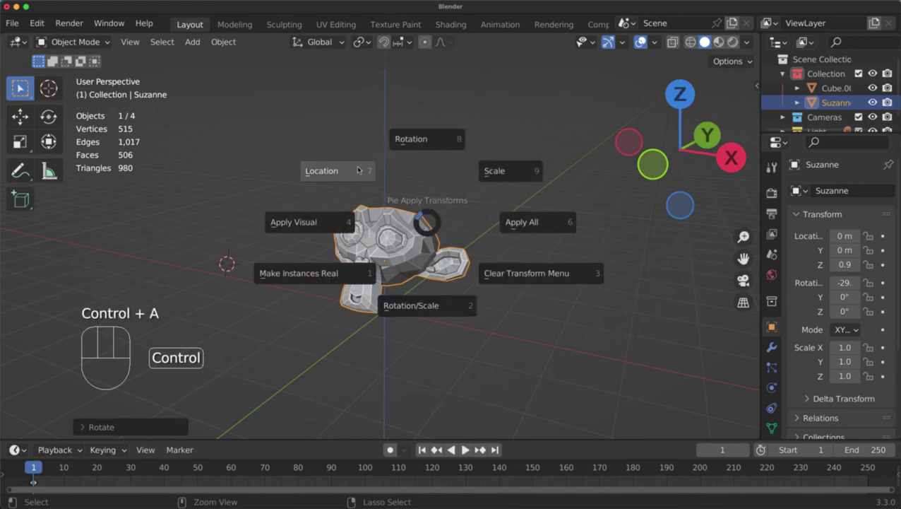
left_click(515, 225)
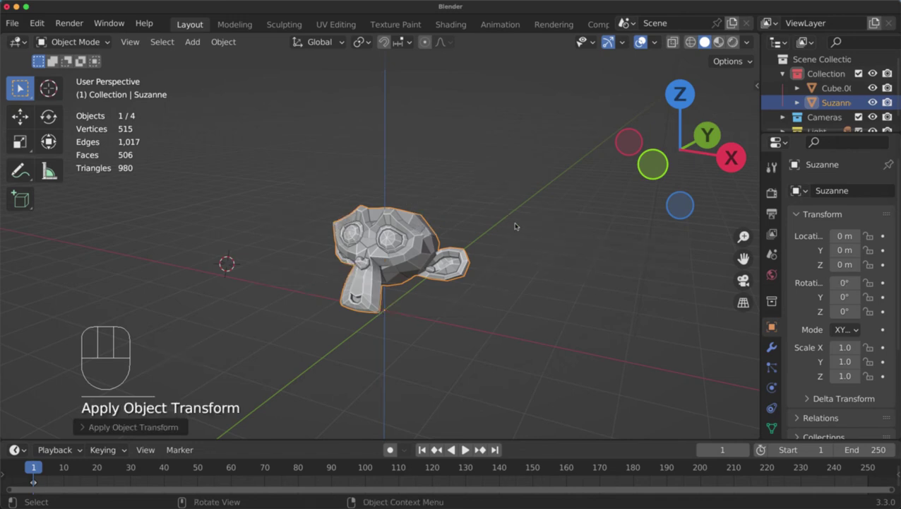
key("ctrl")
key("ctrl+a")
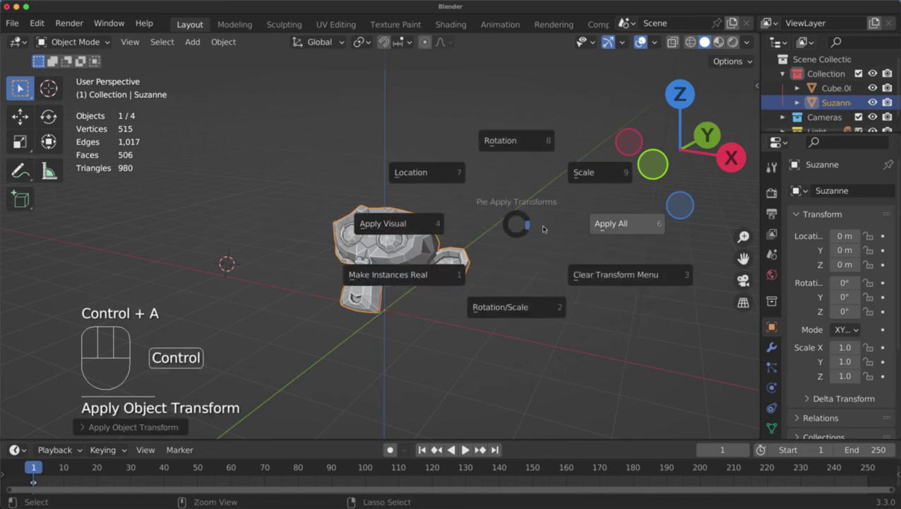
left_click(604, 228)
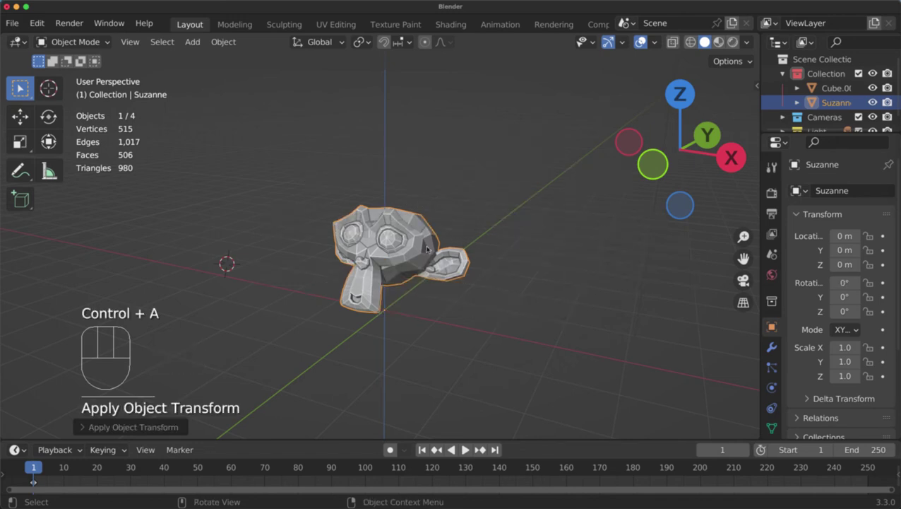
- Move the monkey freely to about X -2.9 m, Y -0.7 m, Z 2.3 m
scroll(407, 266, "down", 2)
key("g")
left_click(368, 252)
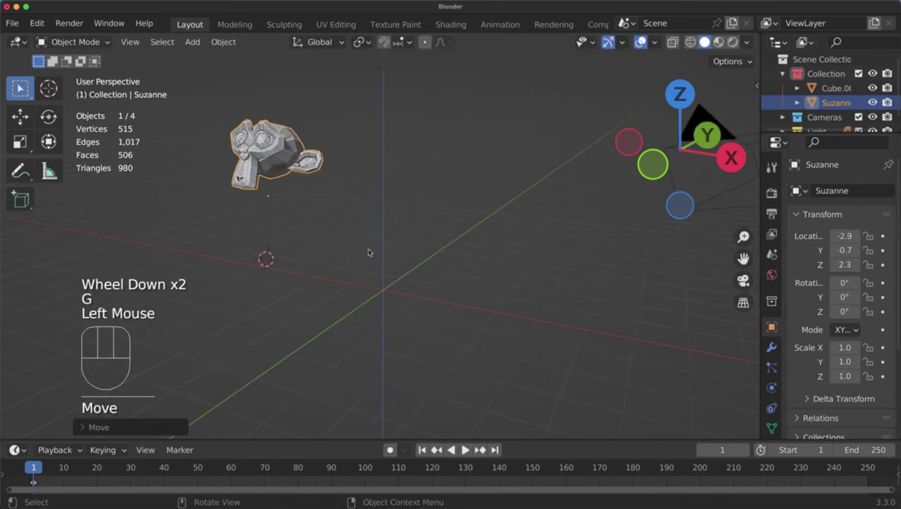
- Rotate the monkey freely to about X 31°, Y -59°, Z 3.2° and scale it uniformly to about 1.8
key("r")
left_click(368, 187)
key("s")
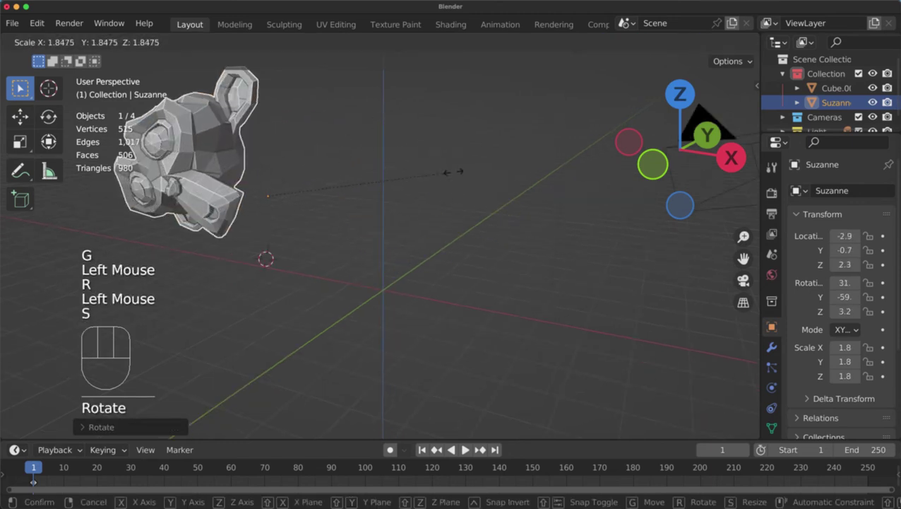
left_click(436, 191)
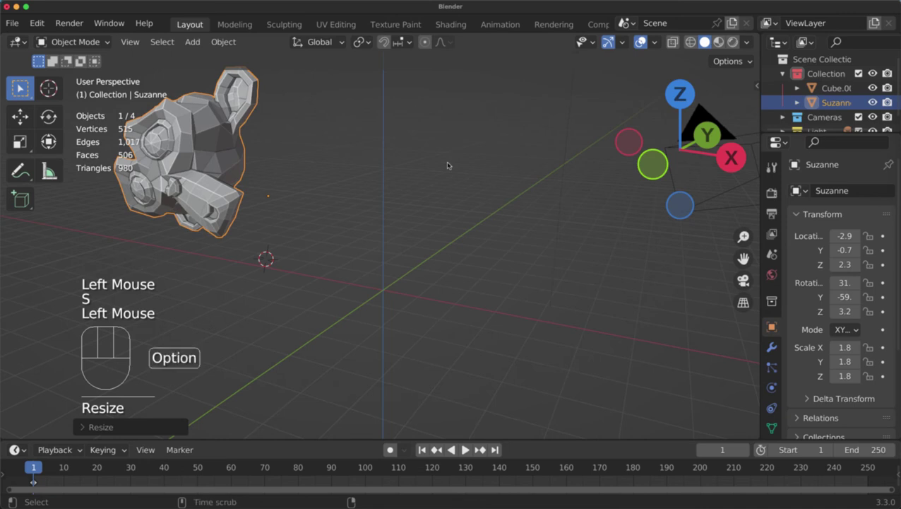
- Return the monkey to its applied position and orientation by clearing its location and rotation
key("alt+g")
key("alt+r")
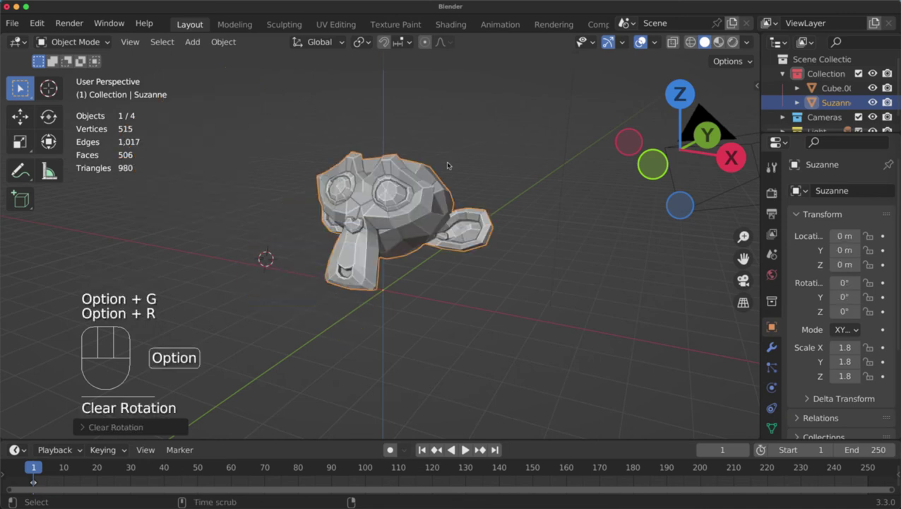
- Clear the scale transform of the selected monkey head
key("alt+s")
scroll(411, 228, "up", 1)
middle_click_drag(411, 227, 427, 236)
scroll(400, 227, "up", 1)
scroll(400, 227, "up", 2)
scroll(428, 237, "down", 1)
- Review the available options for applying the monkey head's transforms
key("ctrl+a")
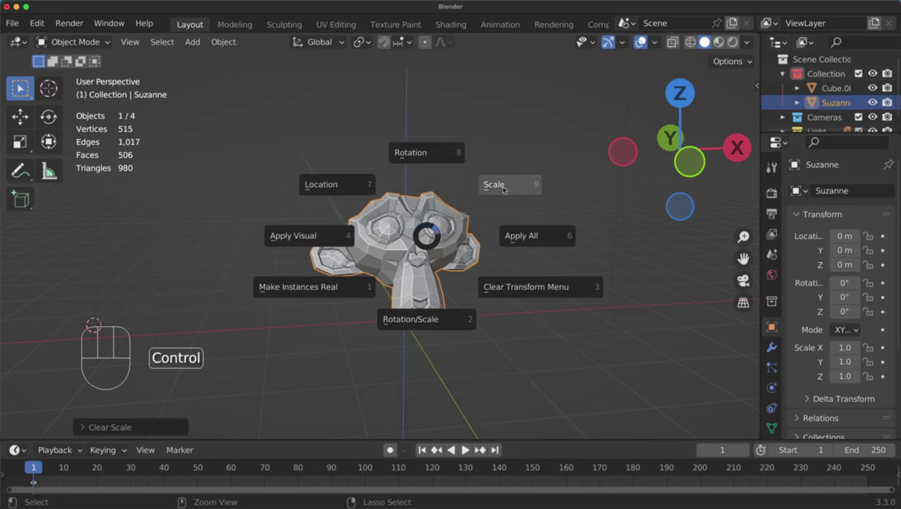
left_click(438, 235)
middle_click_drag(438, 236, 459, 246)
scroll(459, 246, "down", 1)
middle_click_drag(459, 246, 382, 236)
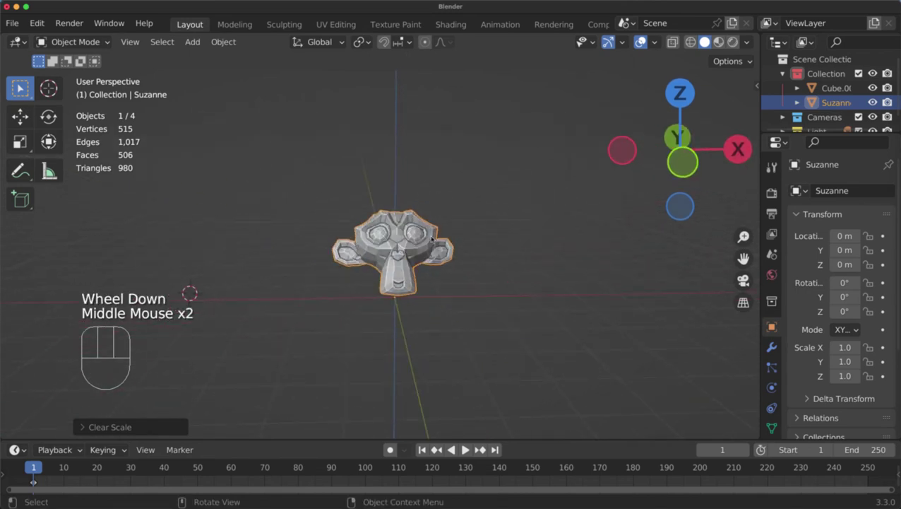
- Undo the monkey head's transform operations back to its original upright pose at the world origin
key("super+z")
key("super+z")
key("super+z")
key("super+z")
key("super+z")
key("super+z")
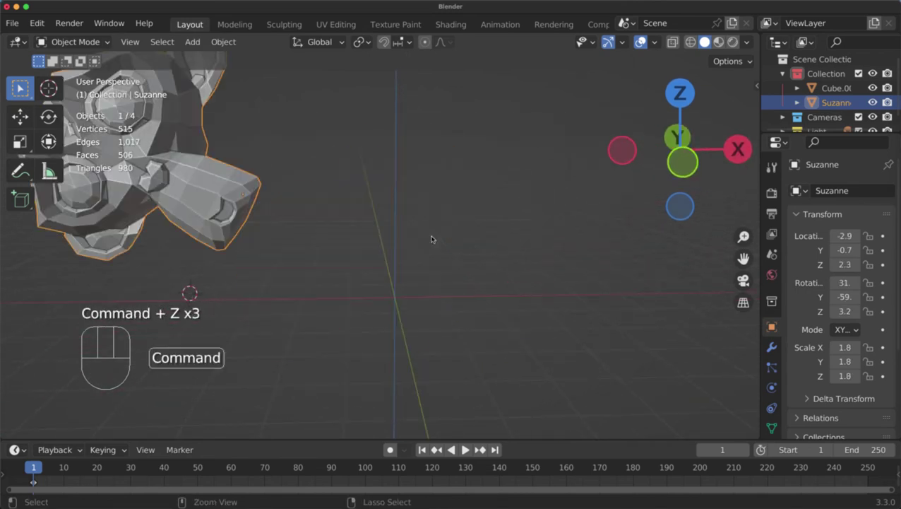
key("super+z")
key("super+z")
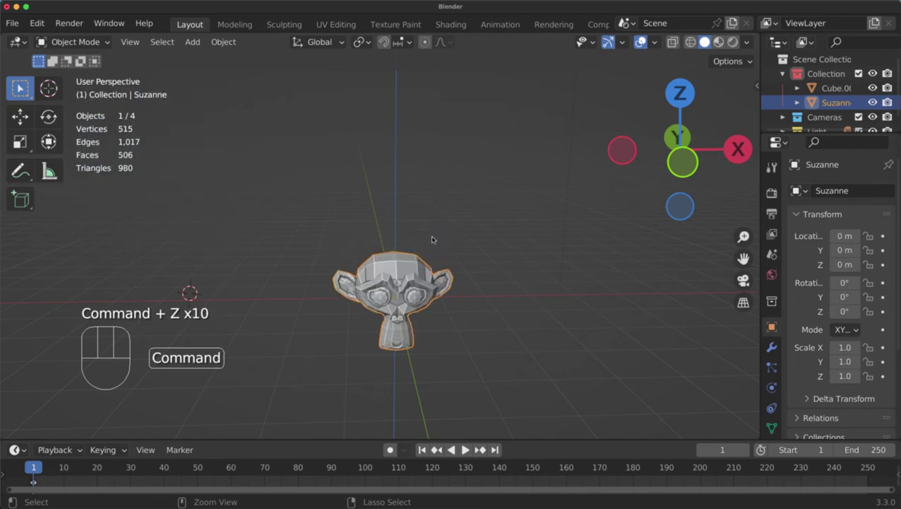
- Show the monkey head's transform values beside the viewport, widen them, and examine the location, rotation and scale fields
middle_click_drag(433, 240, 331, 284)
scroll(404, 274, "up", 2)
scroll(404, 274, "up", 1, "shift")
scroll(432, 277, "down", 1)
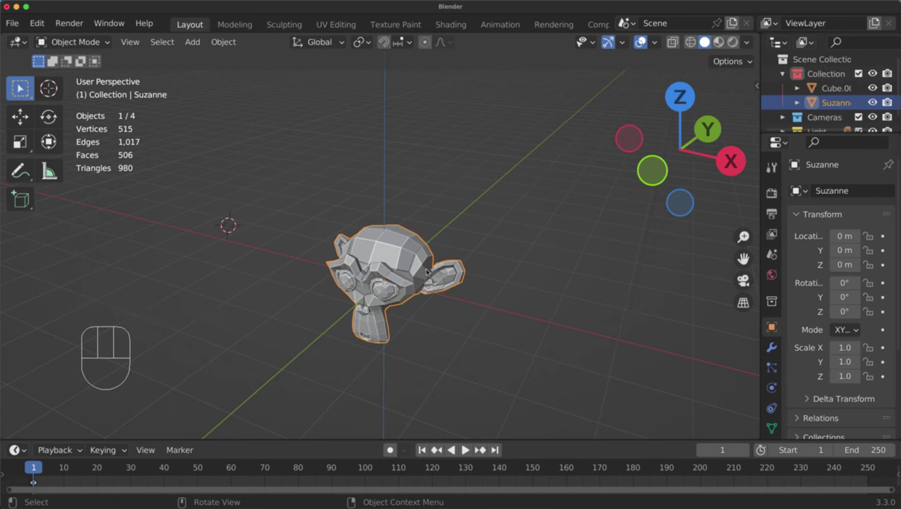
key("n")
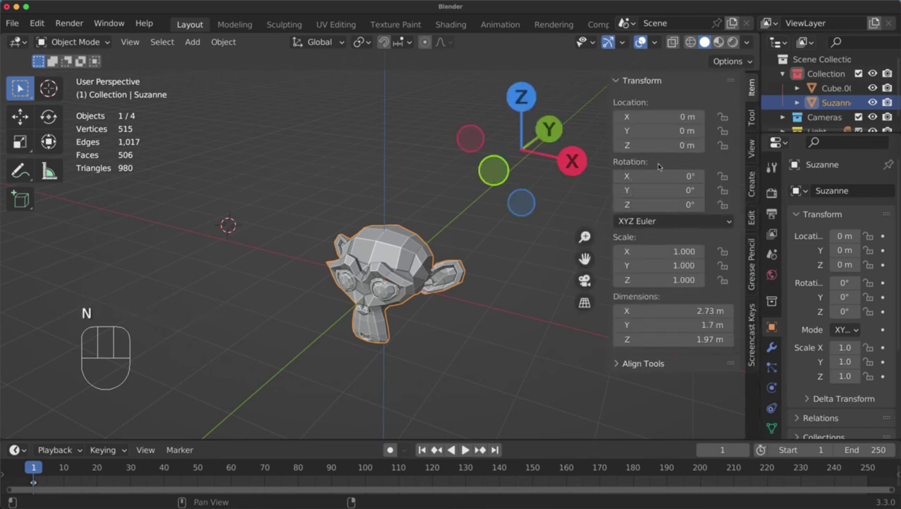
left_click_drag(609, 148, 580, 149)
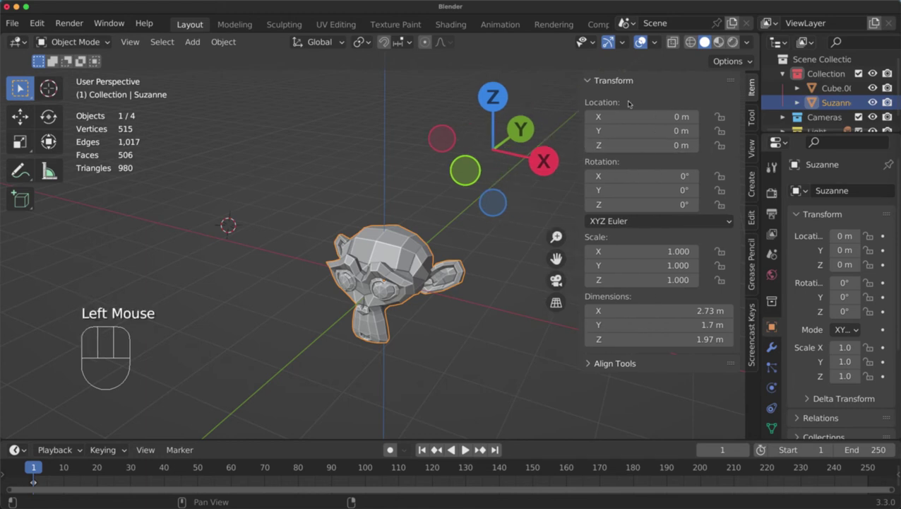
left_click_drag(636, 117, 606, 193)
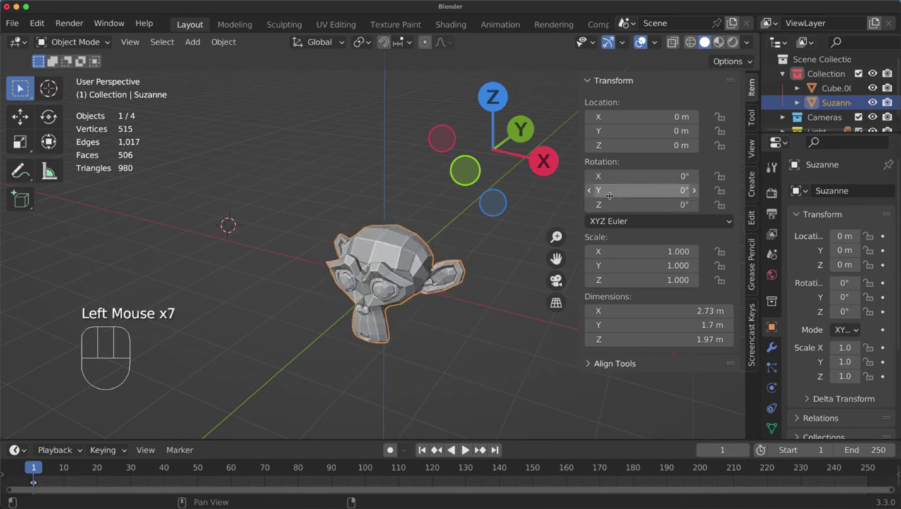
left_click_drag(607, 252, 623, 280)
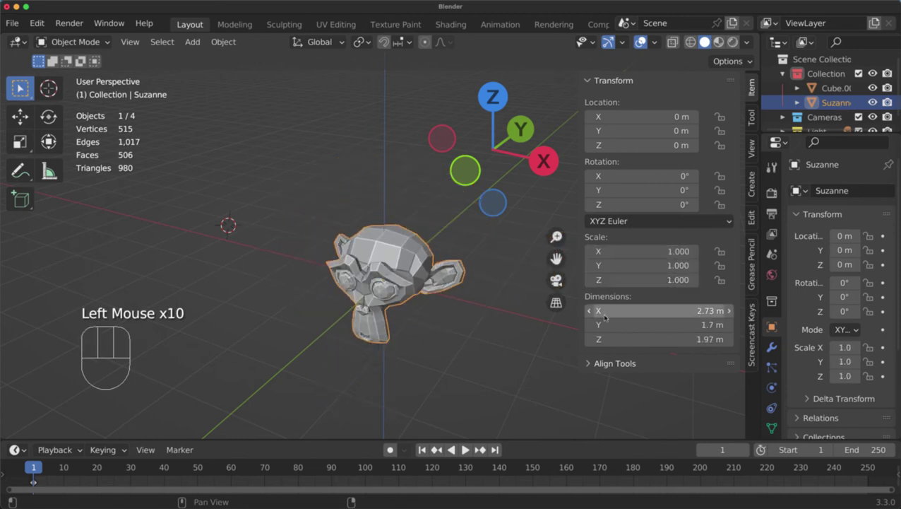
- Set the monkey head's X, Y and Z dimensions to 2 m all at once
left_click_drag(629, 311, 630, 339)
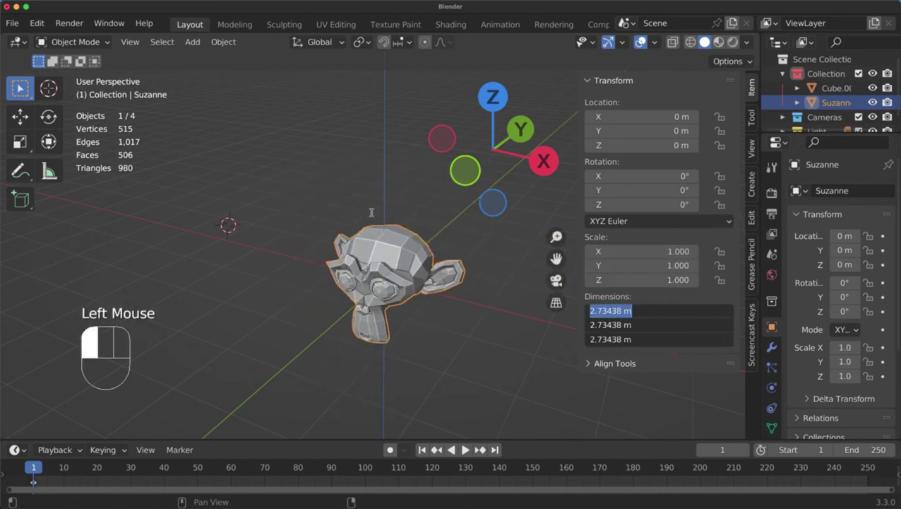
left_click(606, 239)
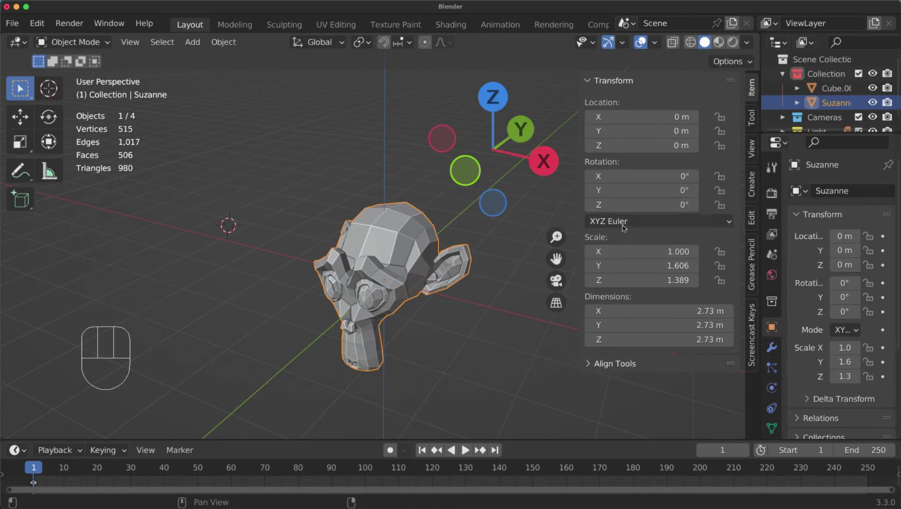
left_click_drag(612, 311, 612, 339)
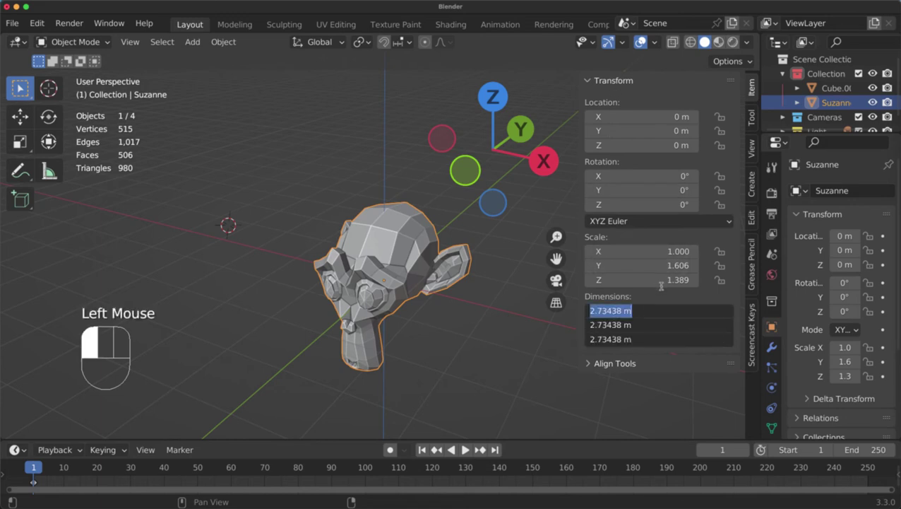
type("2")
key("Return")
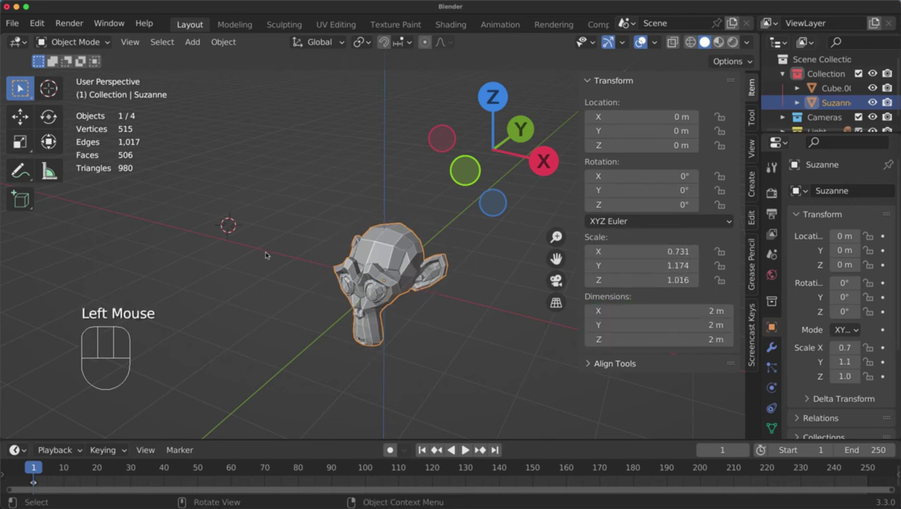
- Set the monkey head's X, Y and Z scale to 1 all at once
middle_click_drag(267, 256, 233, 257)
middle_click_drag(345, 258, 357, 255)
left_click_drag(626, 254, 626, 281)
type("1")
key("Return")
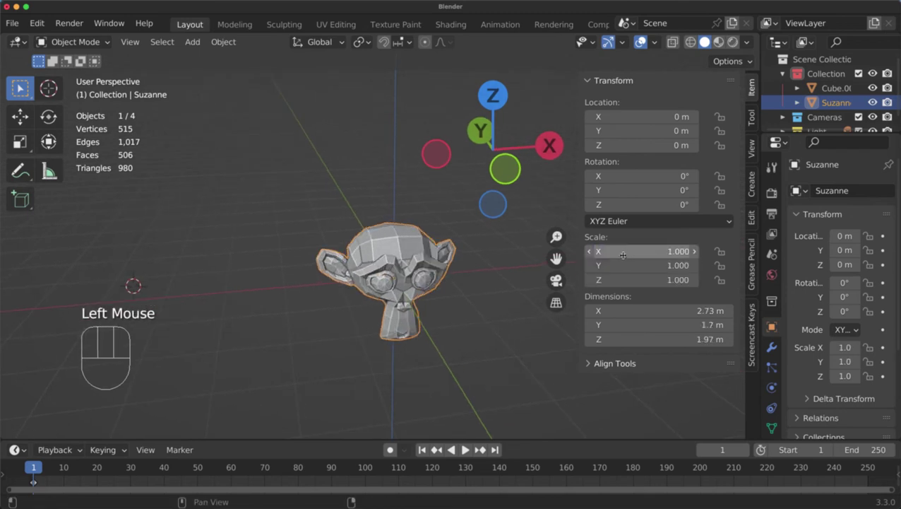
- Inspect the restored monkey head and hide the transform values beside the viewport
scroll(447, 258, "up", 1)
middle_click_drag(446, 258, 417, 258)
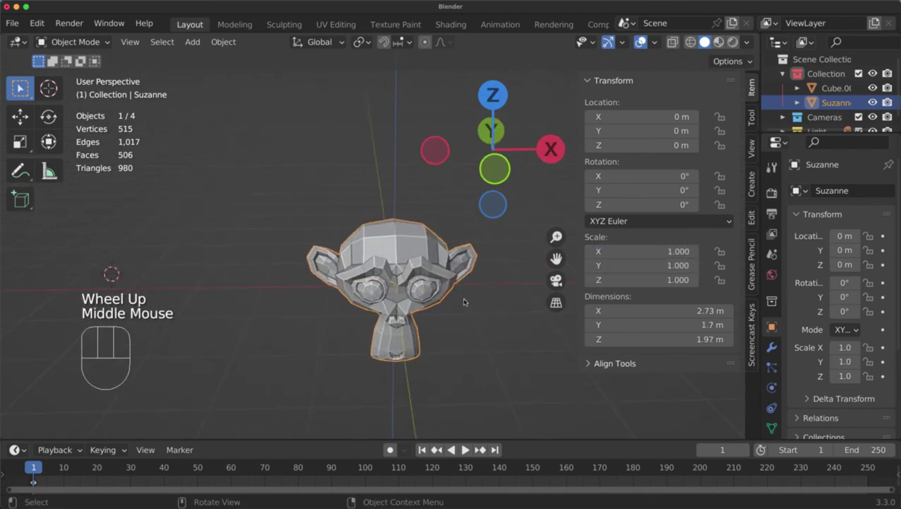
middle_click_drag(464, 304, 408, 235)
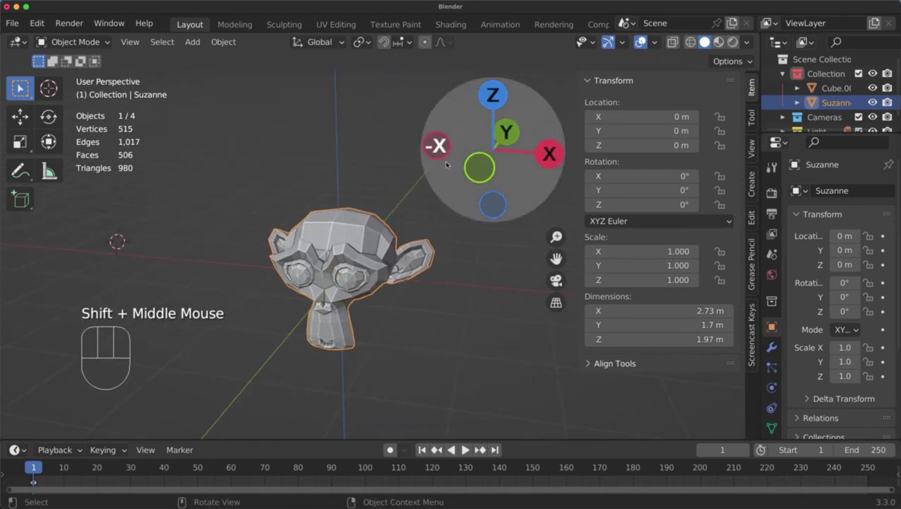
scroll(389, 189, "down", 1)
scroll(389, 189, "down", 1)
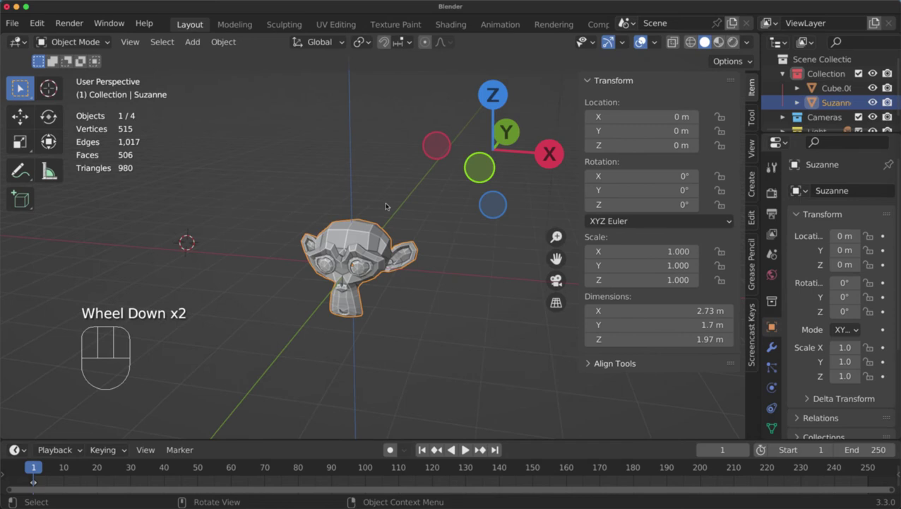
key("n")
- Try rotating the monkey head around the global Z axis twice, cancelling each rotation
middle_click_drag(415, 225, 392, 228)
scroll(377, 229, "up", 1, "shift")
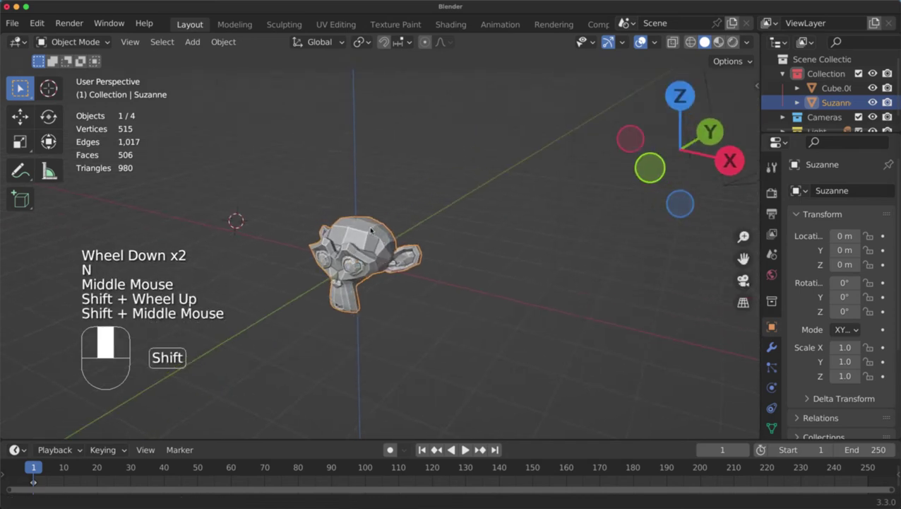
scroll(395, 228, "up", 2)
scroll(400, 226, "down", 1)
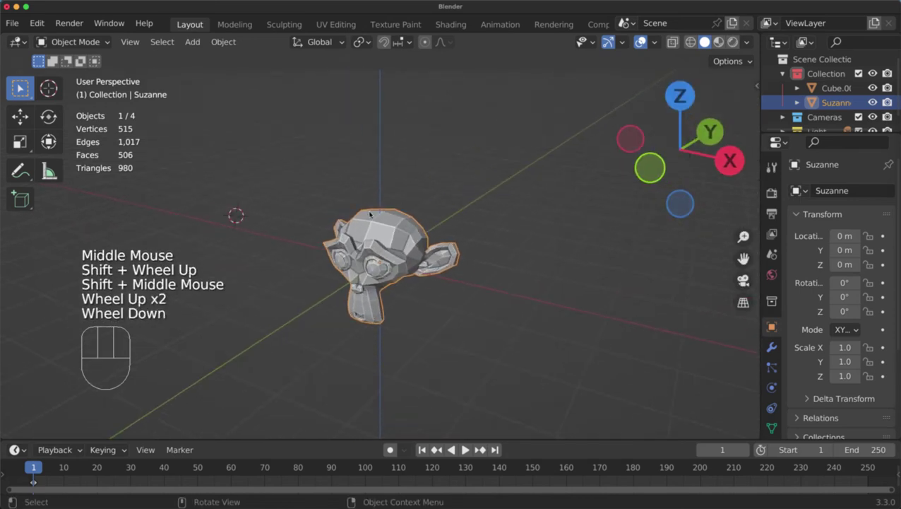
middle_click_drag(419, 213, 427, 214, "shift")
key("r")
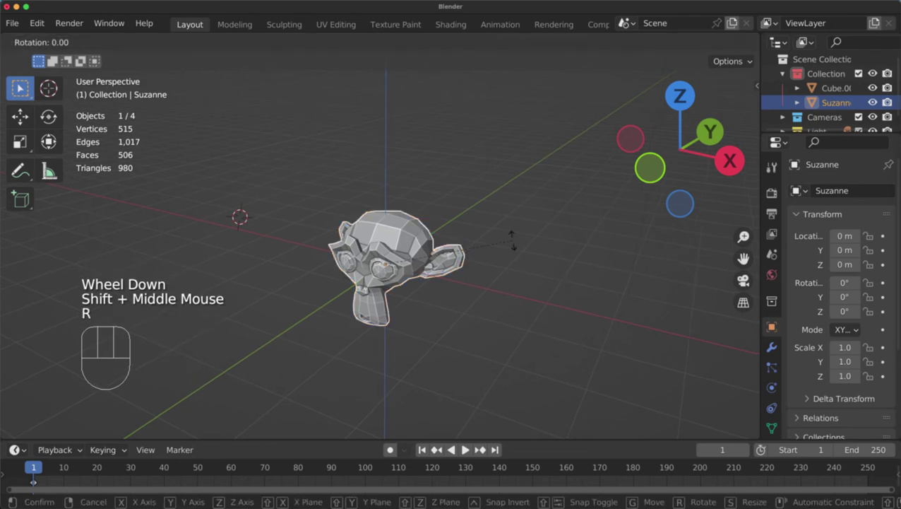
key("z")
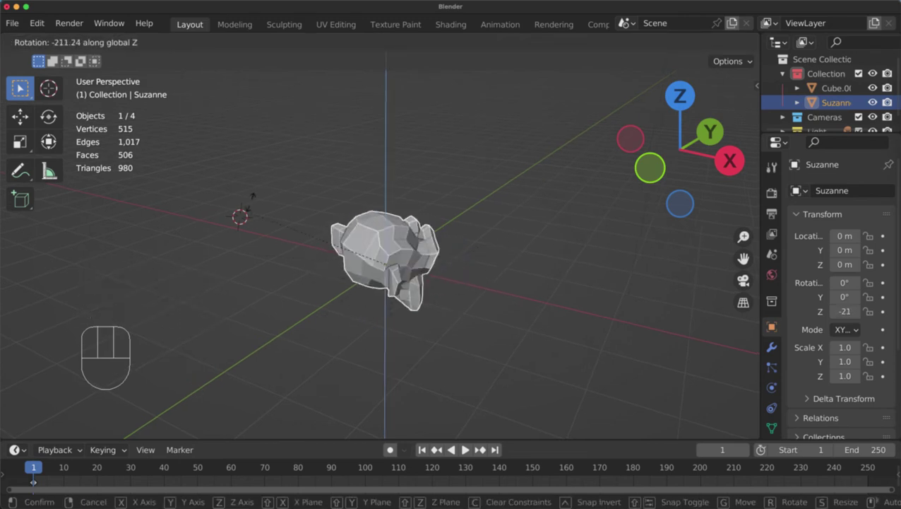
right_click(371, 132)
key("r")
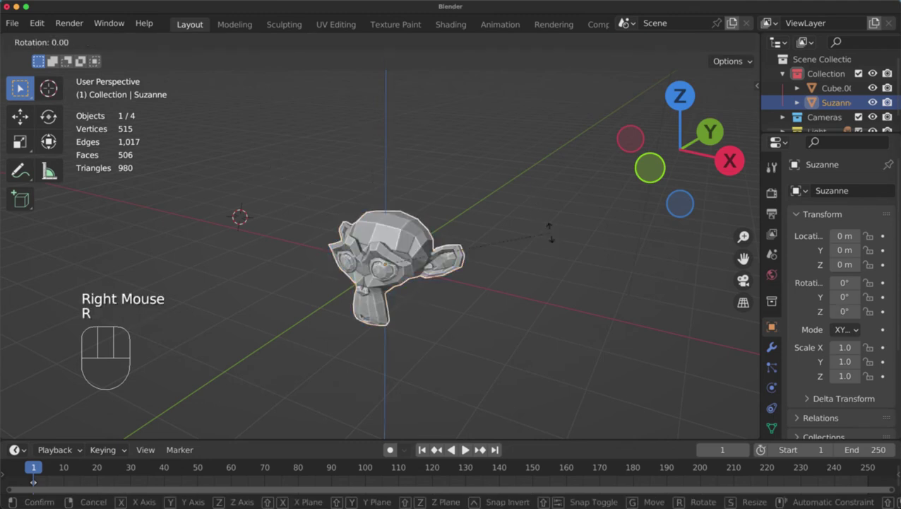
key("z")
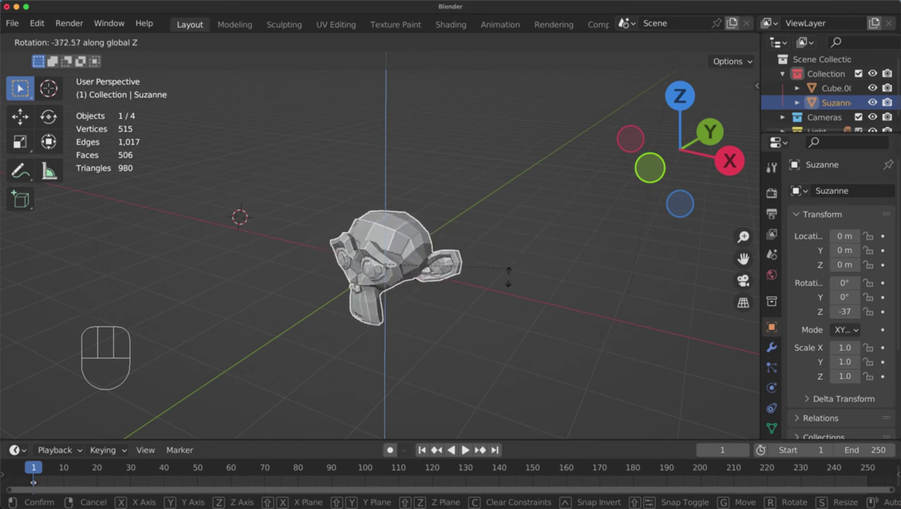
right_click(319, 323)
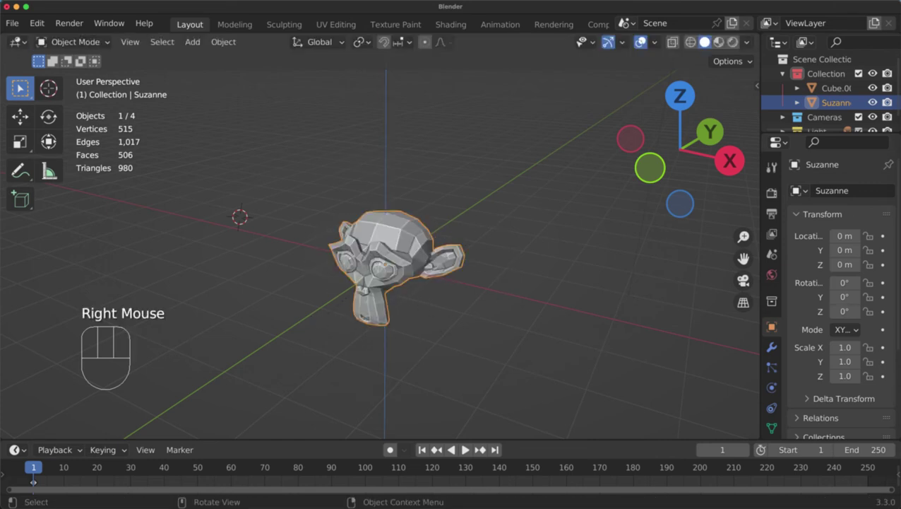
- Try rotating the monkey head around the global X axis and around the global Y axis, cancelling both rotations
key("r")
key("x")
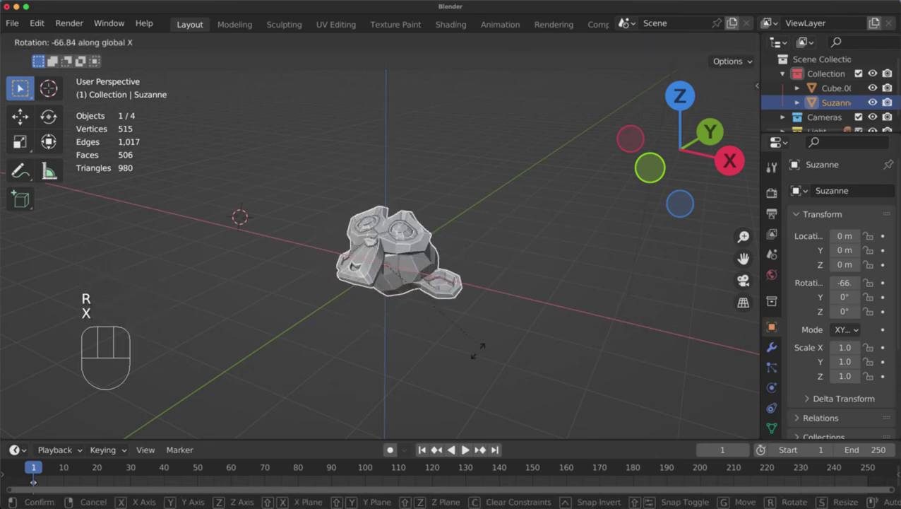
right_click(393, 174)
key("r")
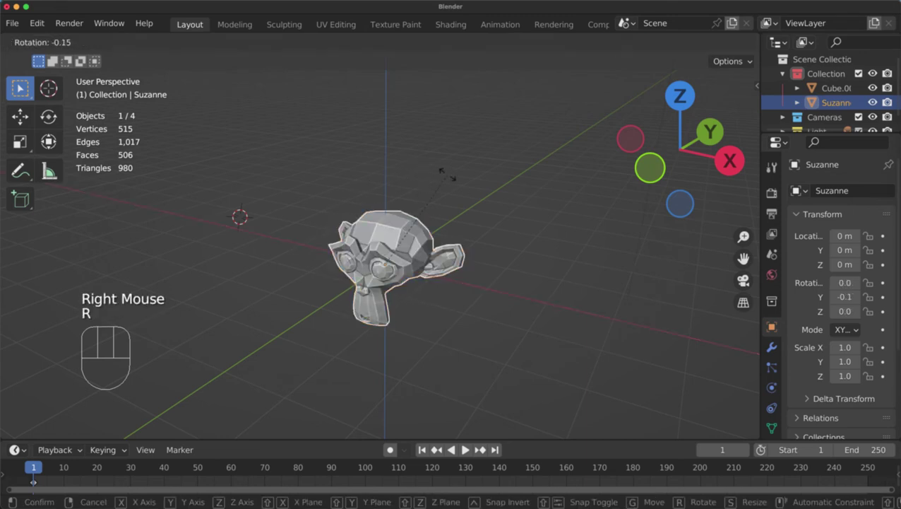
key("y")
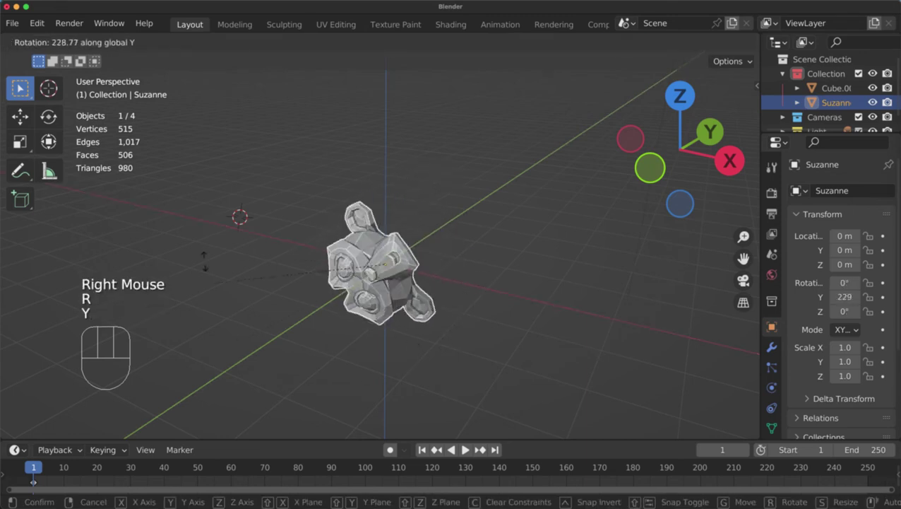
right_click(443, 204)
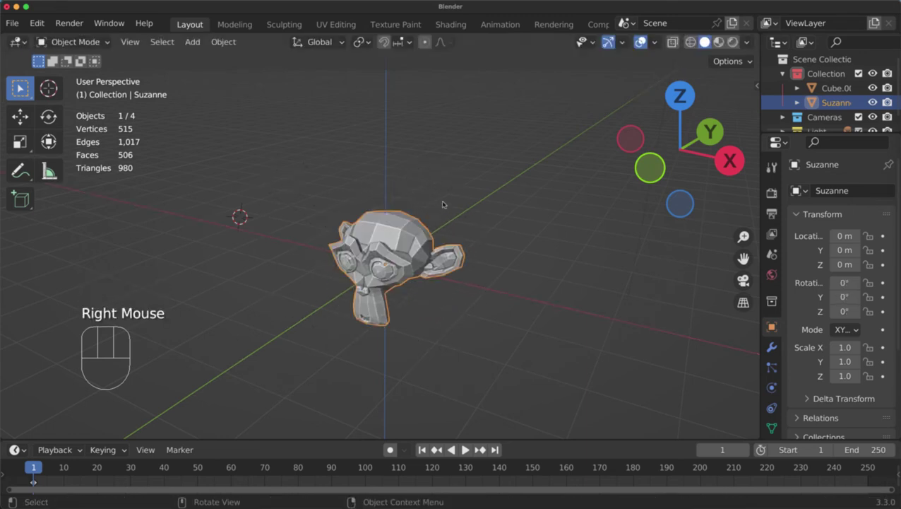
- Try moving the monkey head down along the global Z axis and cancel the move
middle_click_drag(433, 217, 456, 253)
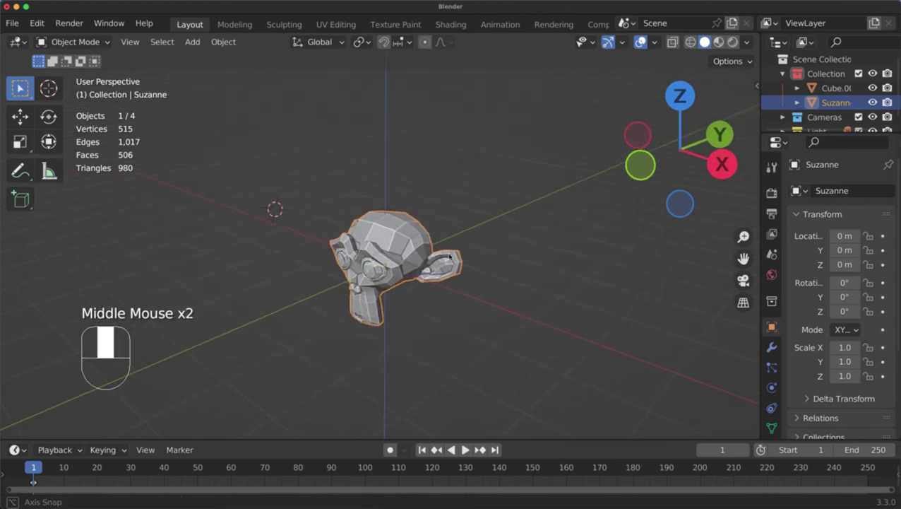
scroll(456, 255, "down", 2)
key("g")
key("z")
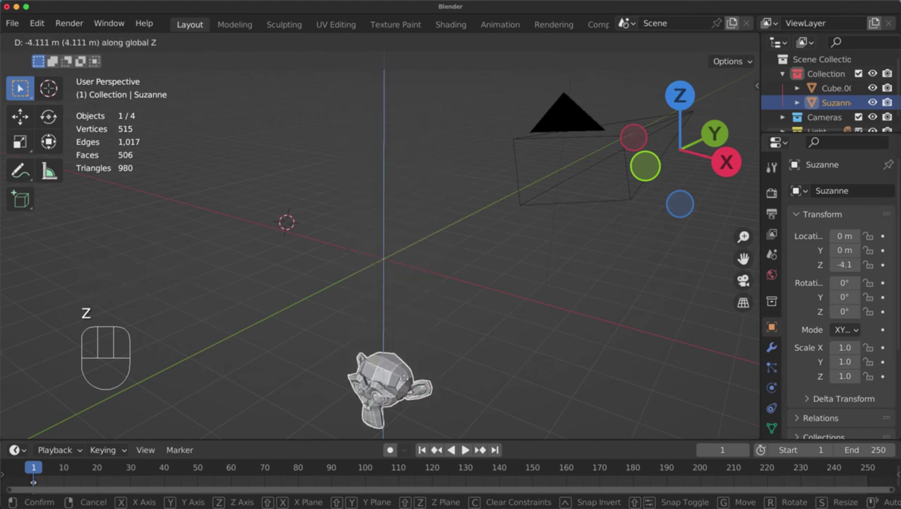
right_click(442, 229)
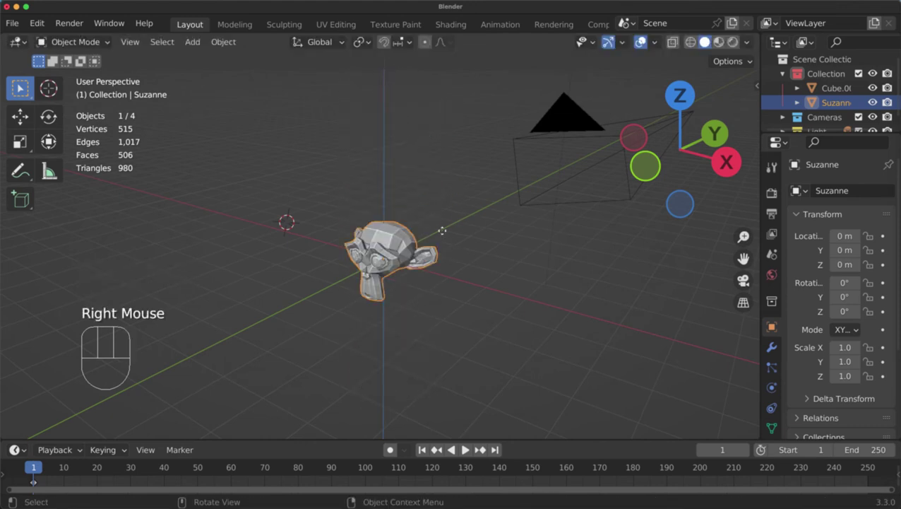
- Try moving the monkey head along the global X axis and along the global Y axis, cancelling both moves
key("g")
key("x")
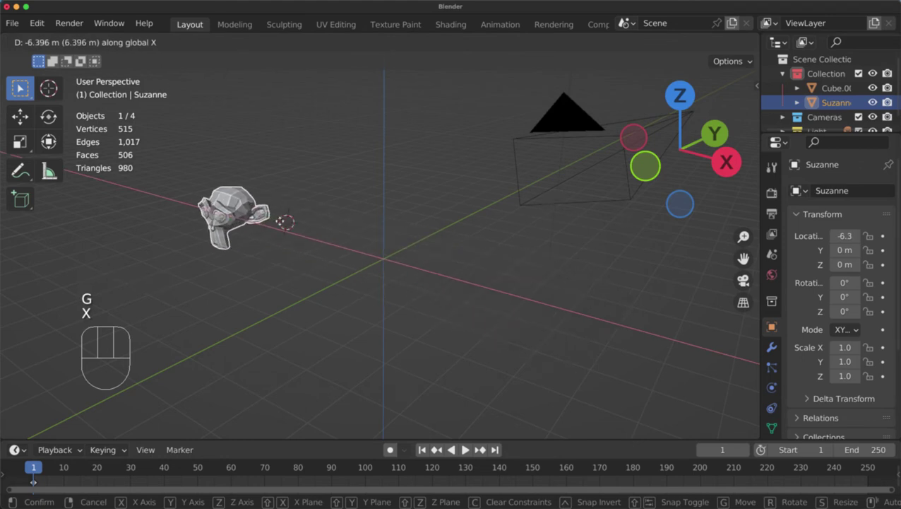
right_click(335, 258)
key("g")
key("y")
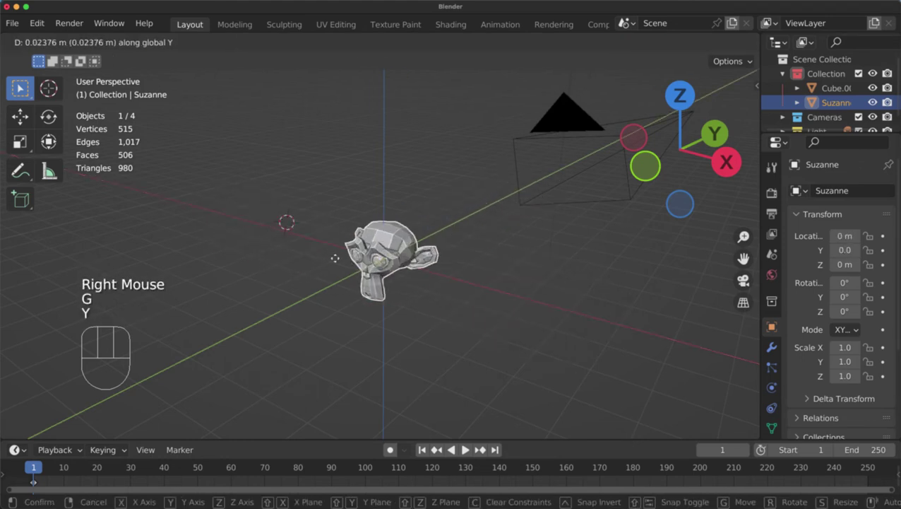
right_click(395, 241)
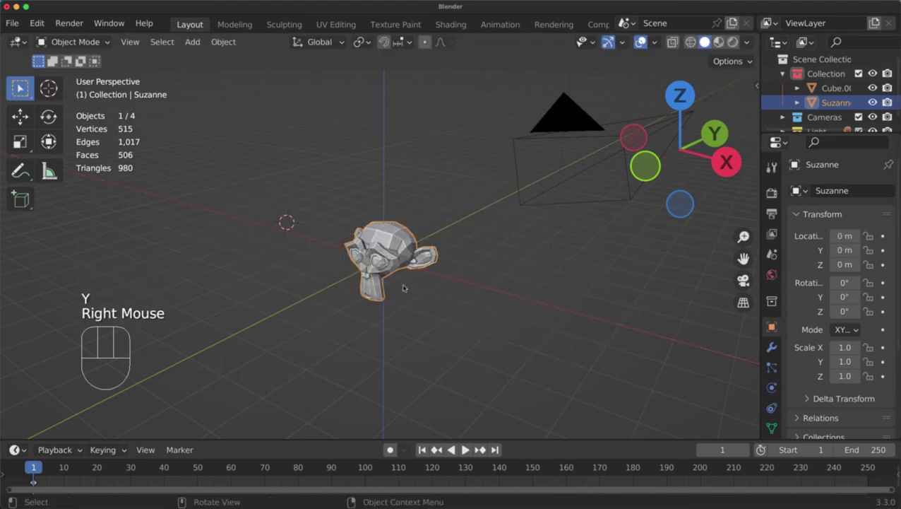
- Try moving the monkey head, switching the constraint from global X to global Y to global Z, and cancel the move
key("g")
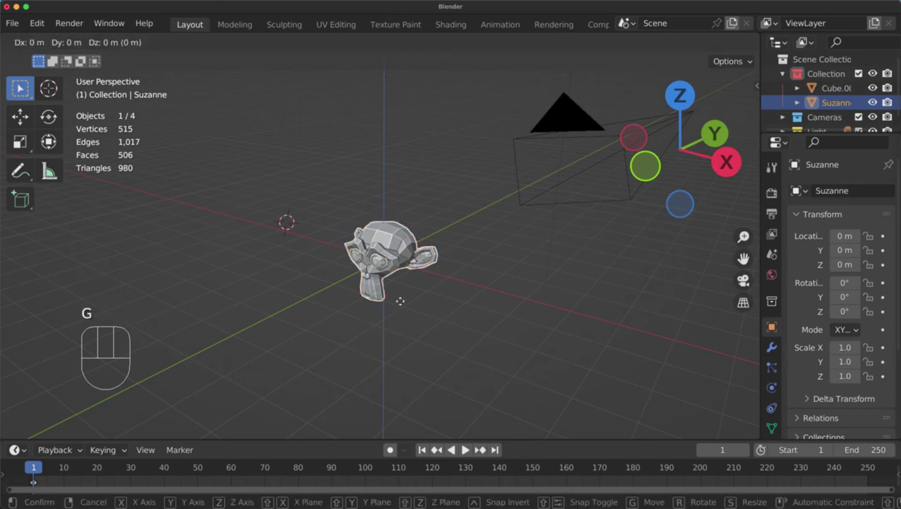
key("x")
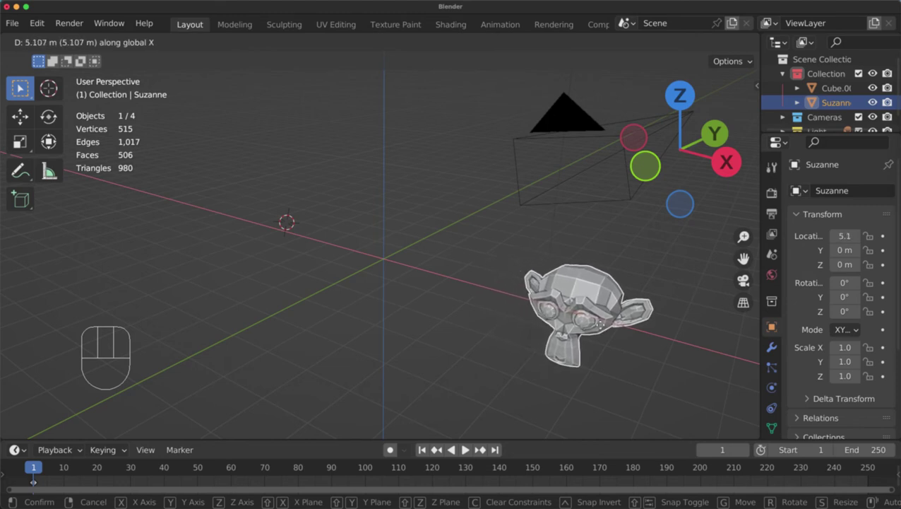
key("y")
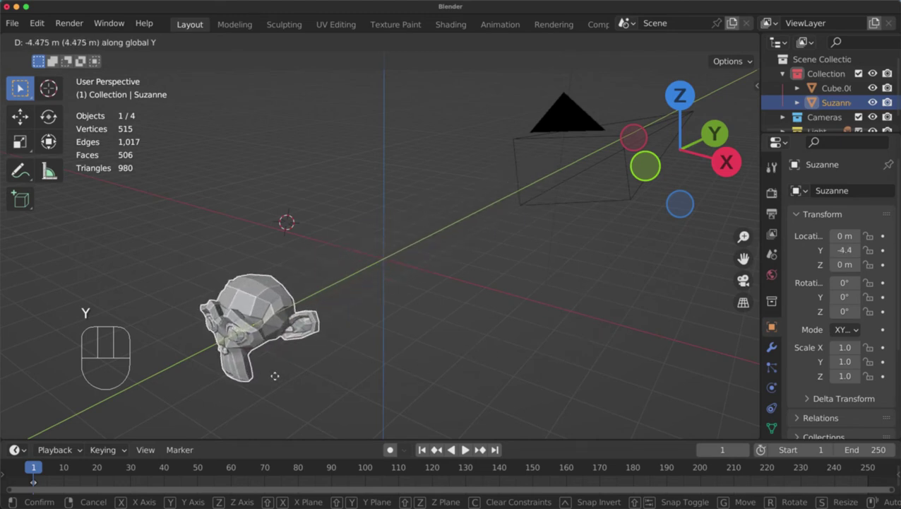
key("z")
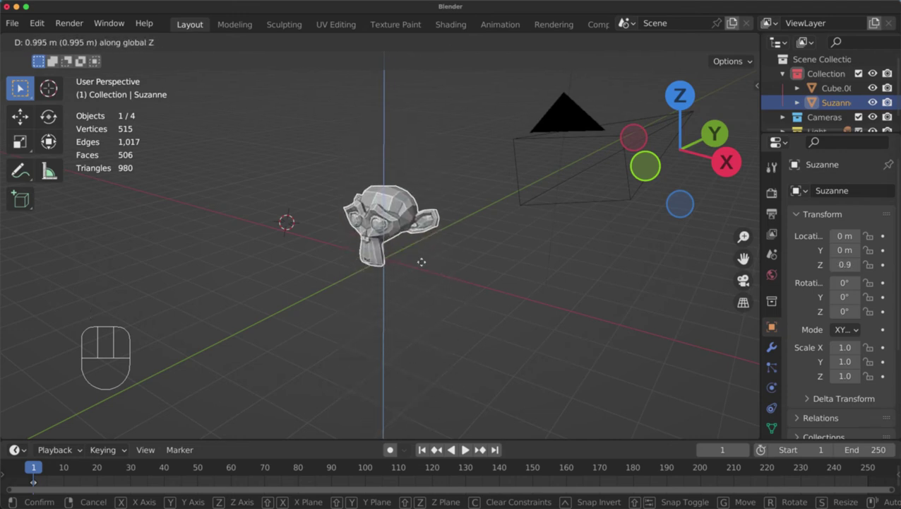
right_click(435, 298)
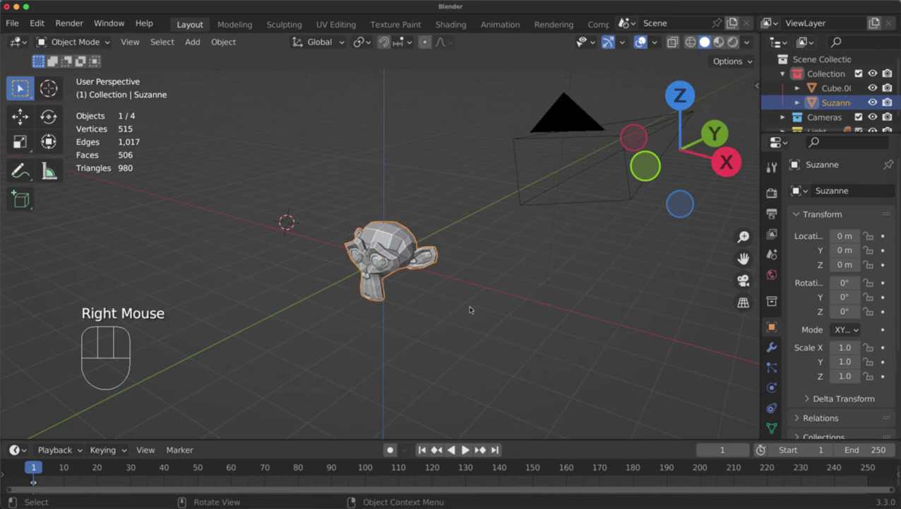
- Try rotating the monkey head freely, switch the constraint to global Y, Z and X in turn, and cancel the rotation
key("r")
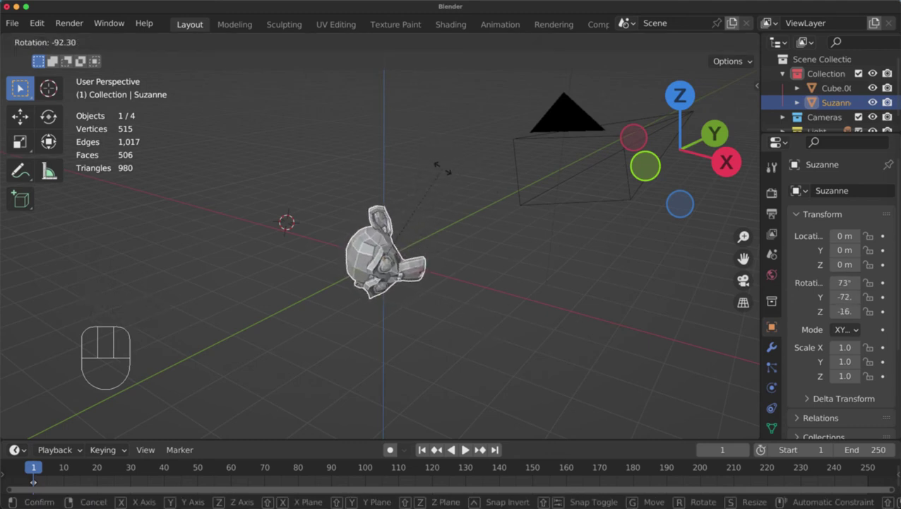
key("y")
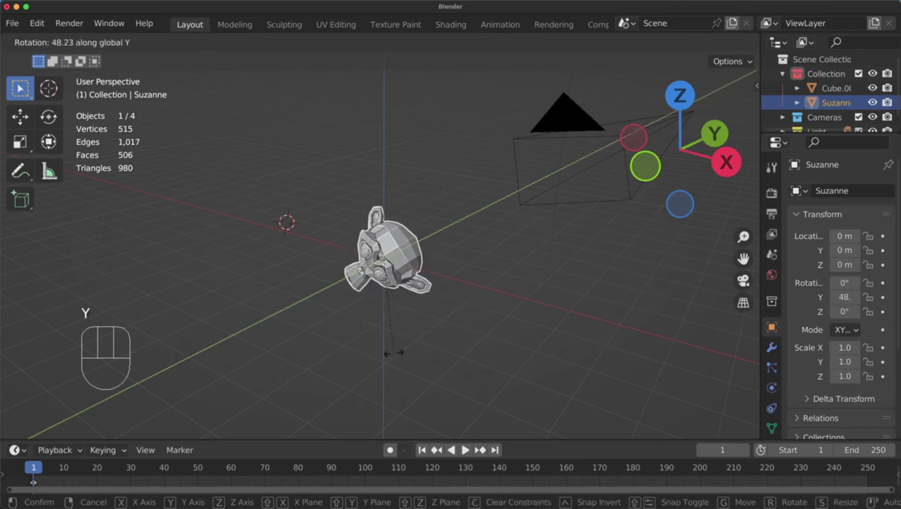
key("z")
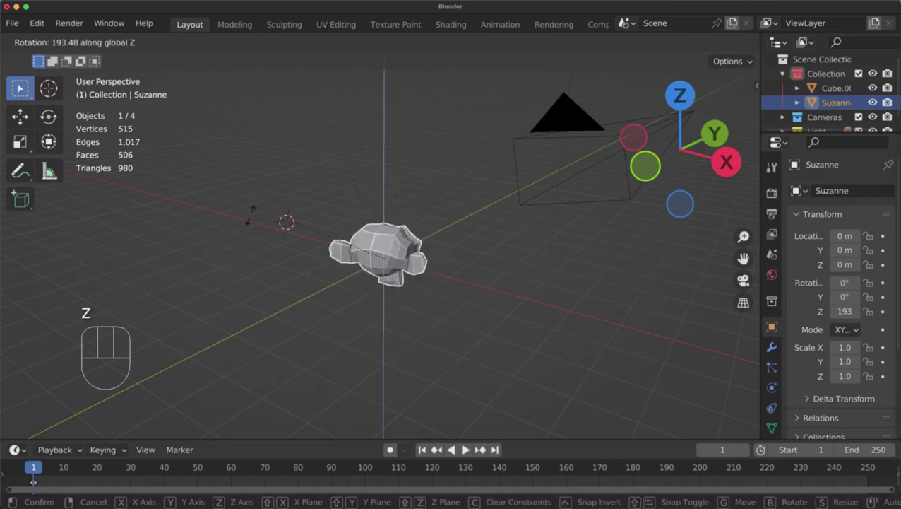
key("x")
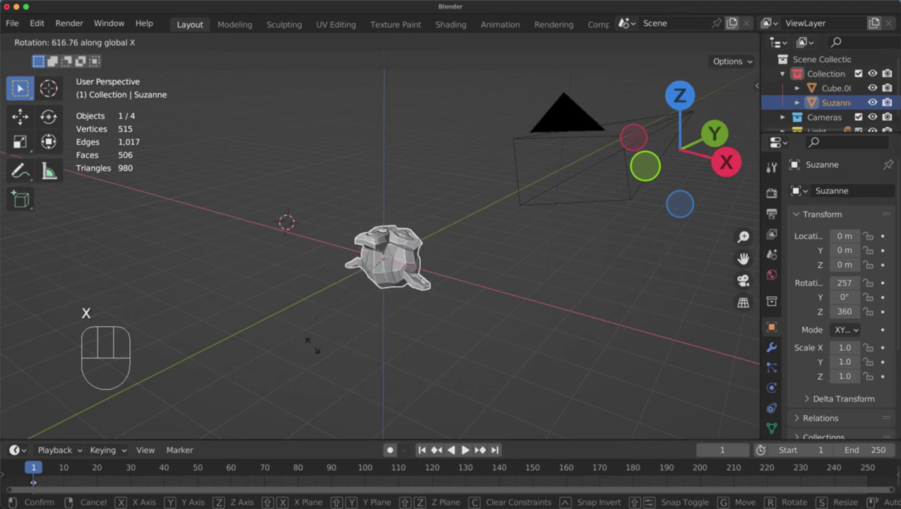
right_click(471, 231)
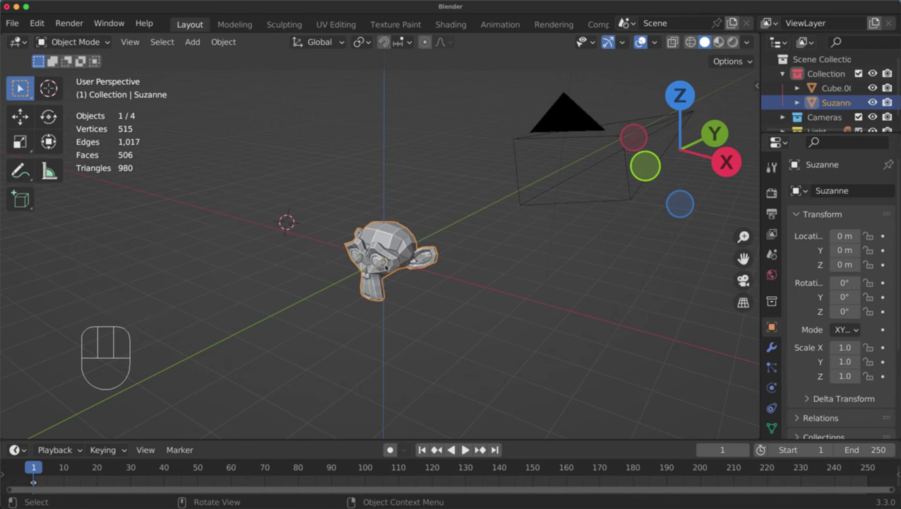
- Annotate arrows from the monkey head upward along the Z axis and forward along the X axis, and erase them
scroll(405, 274, "up", 1)
middle_click_drag(404, 273, 427, 332)
scroll(524, 274, "down", 2)
middle_click_drag(369, 249, 332, 294)
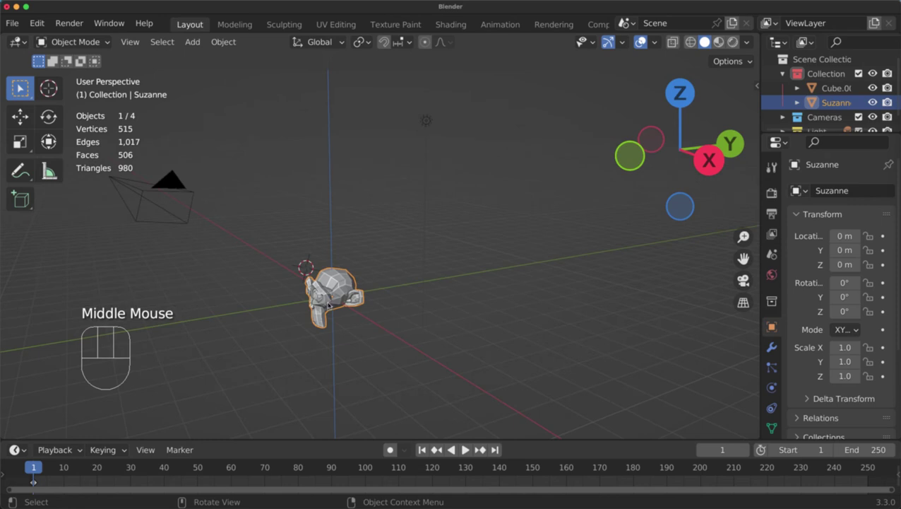
left_click_drag(329, 266, 327, 147)
left_click_drag(311, 177, 344, 173)
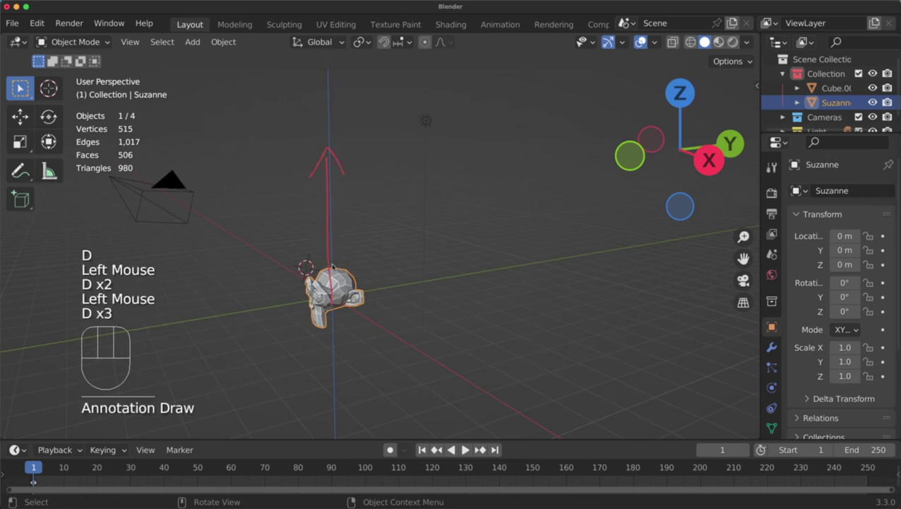
mouse_move(332, 266)
left_mouse_down()
mouse_move(443, 356)
mouse_move(415, 378)
left_mouse_up()
right_click_drag(415, 378, 263, 97)
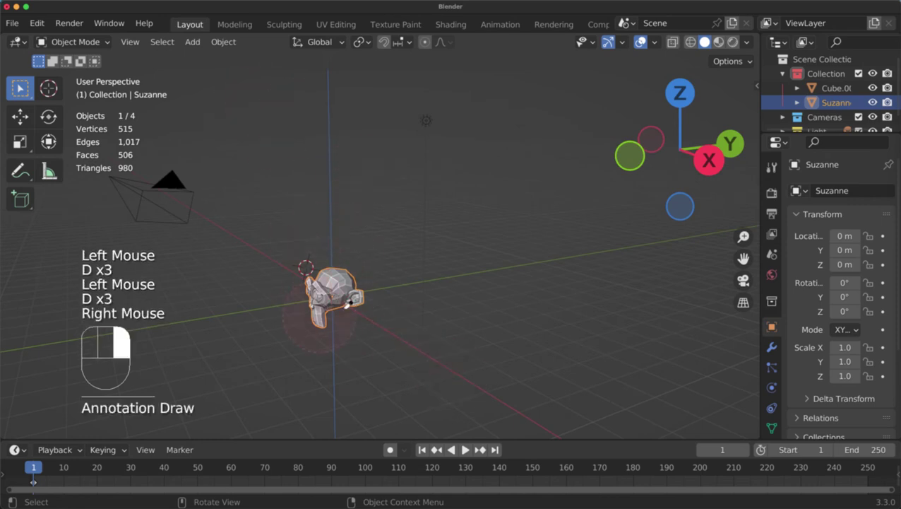
key("d")
- Try moving the monkey head in the XZ plane with the global Y axis locked, and cancel the move
key("g")
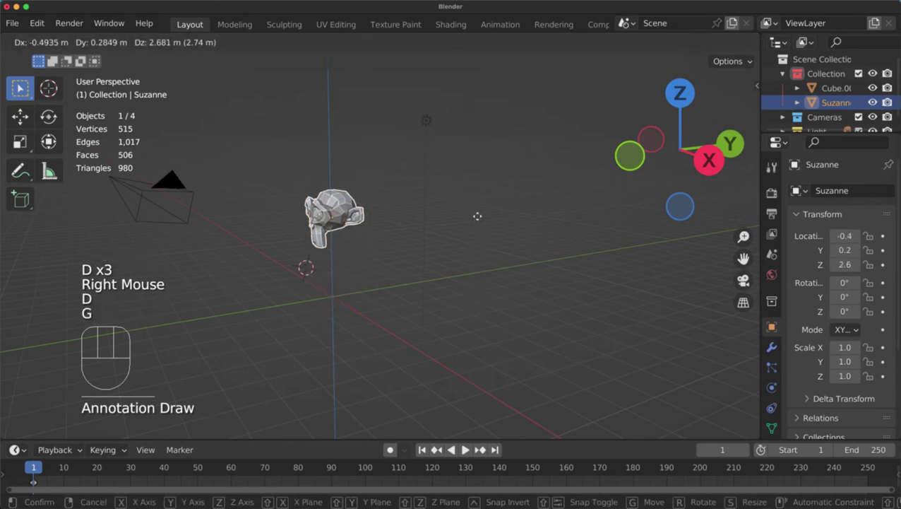
key("shift")
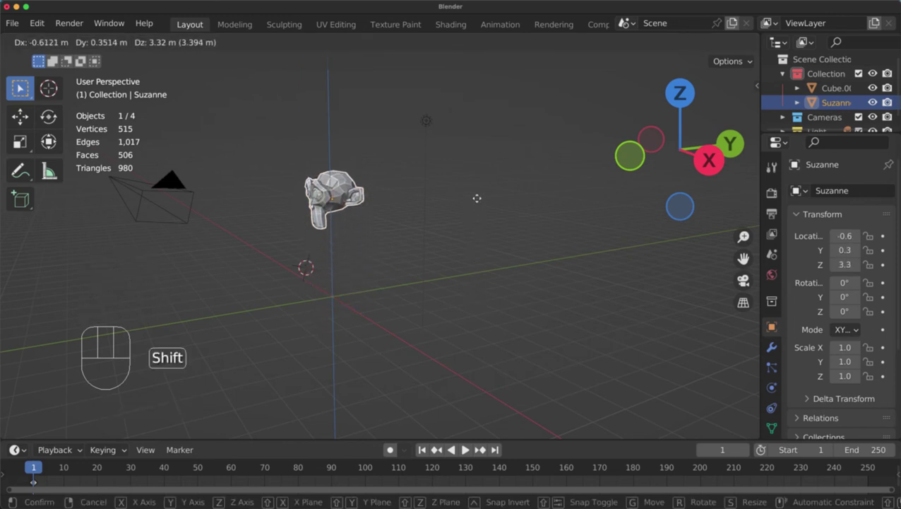
key("shift+y")
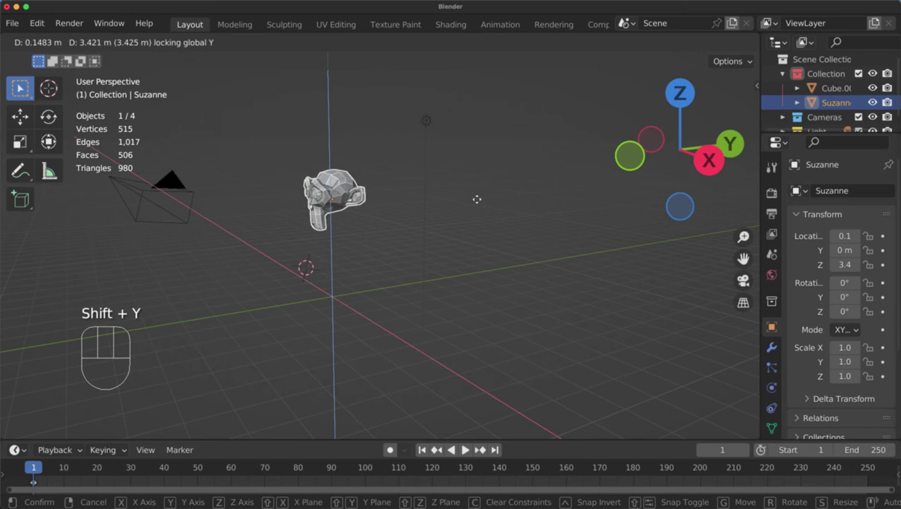
right_click(532, 228)
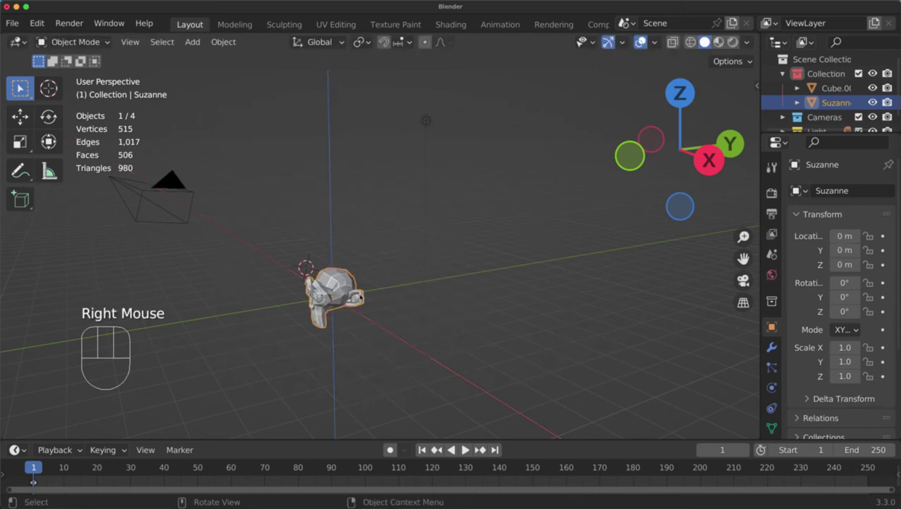
- Annotate arrows from the monkey head along the Y and Z axes, and draw a cross over the X axis
middle_click_drag(369, 297, 357, 297)
key("d")
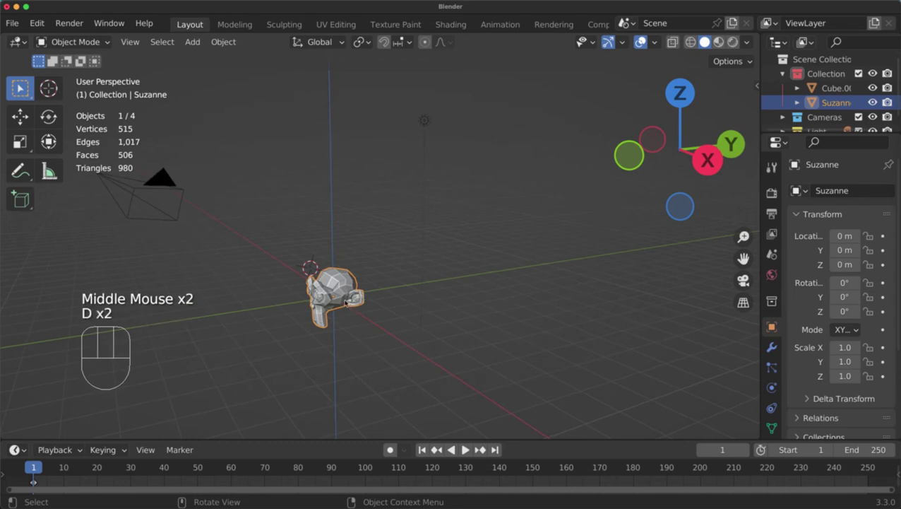
mouse_move(346, 303)
left_mouse_down()
mouse_move(475, 268)
mouse_move(523, 266)
left_mouse_up()
left_click_drag(315, 304, 324, 127)
mouse_move(297, 146)
left_mouse_down()
mouse_move(310, 123)
mouse_move(337, 148)
left_mouse_up()
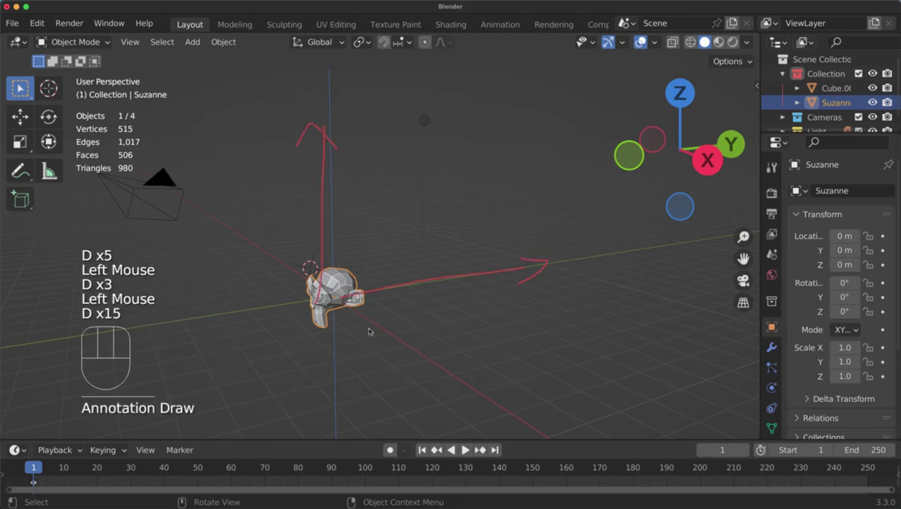
left_click_drag(439, 342, 478, 413)
left_click_drag(483, 351, 422, 417)
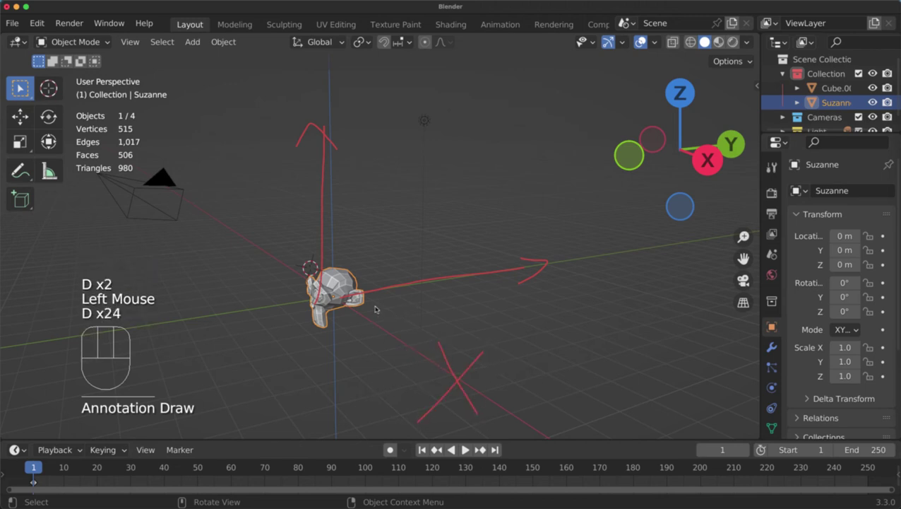
- Try moving the monkey head with the global X axis locked, cancel the move, and erase the annotations
key("g")
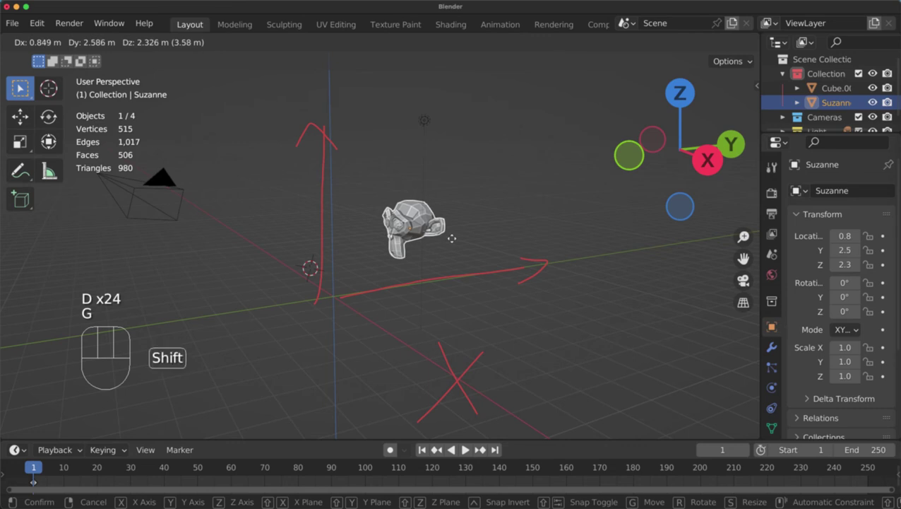
key("shift+x")
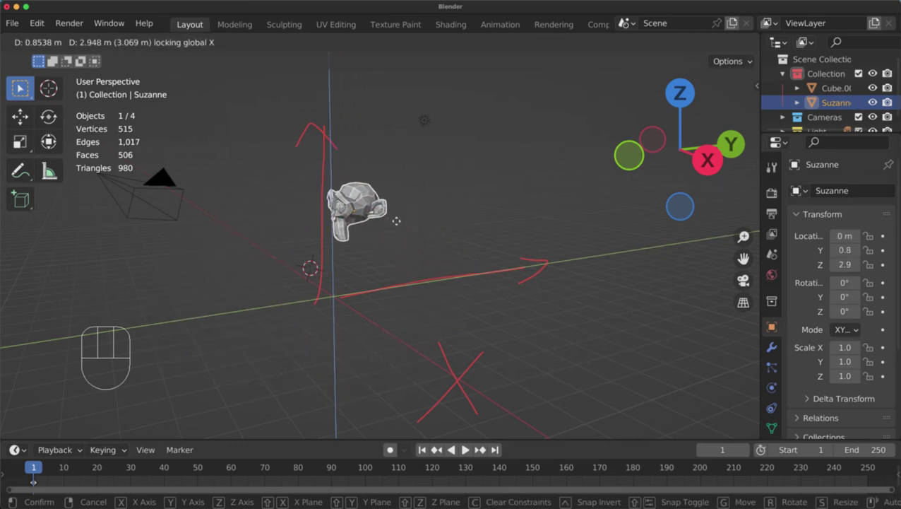
right_click(395, 224)
mouse_move(346, 286)
right_mouse_down()
mouse_move(251, 306)
mouse_move(432, 368)
mouse_move(559, 256)
right_mouse_up()
right_click_drag(319, 74, 322, 225)
- Try moving the monkey head across the ground plane with the global Z axis locked, and cancel the move
mouse_move(302, 238)
middle_mouse_down()
mouse_move(406, 264)
mouse_move(399, 281)
middle_mouse_up()
scroll(382, 276, "down", 2)
mouse_move(400, 280)
middle_mouse_down()
mouse_move(414, 286)
mouse_move(403, 296)
middle_mouse_up()
scroll(414, 285, "up", 3, "shift")
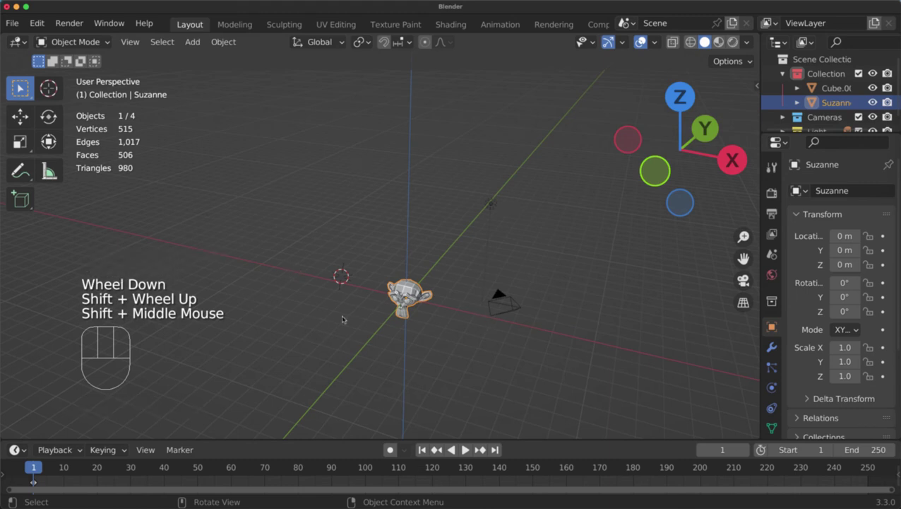
key("g")
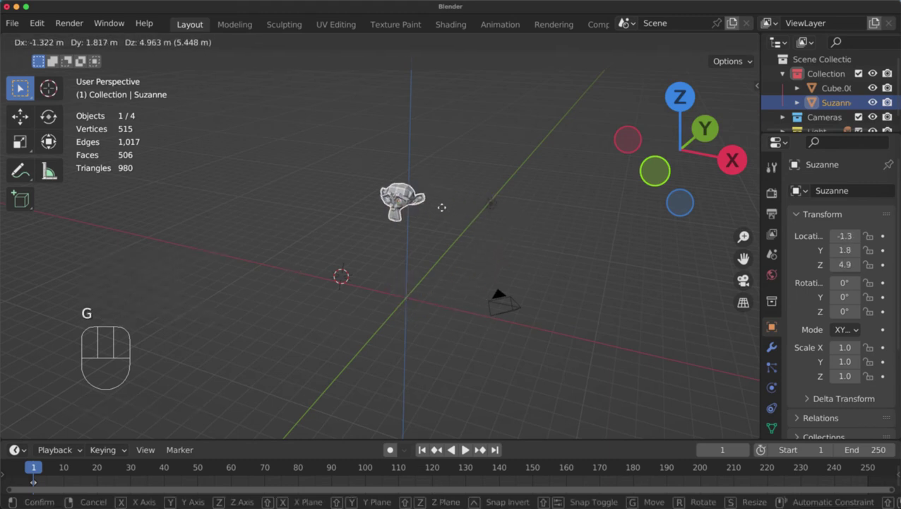
key("shift")
key("shift+z")
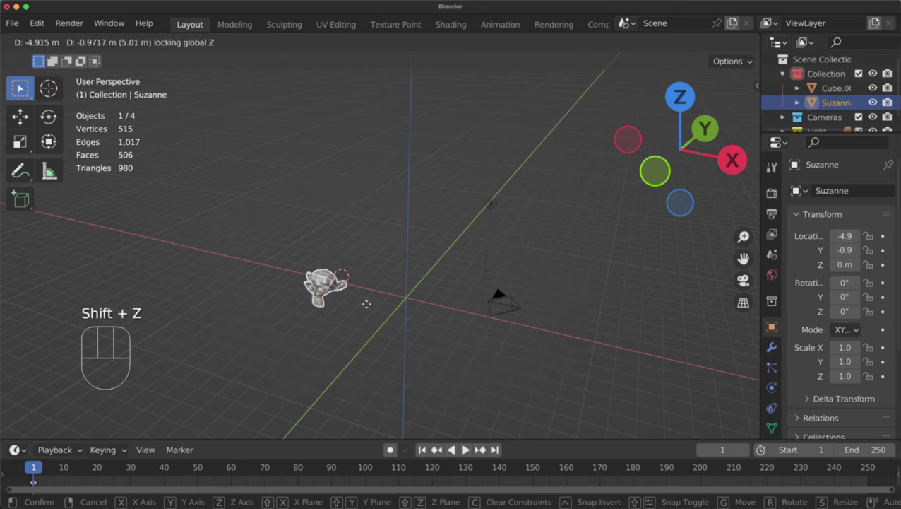
right_click(413, 306)
- Annotate arrows in both directions of the Y axis beside the monkey head and erase them
scroll(417, 309, "up", 1)
scroll(457, 269, "up", 2)
mouse_move(460, 267)
middle_mouse_down()
mouse_move(470, 254)
mouse_move(452, 252)
middle_mouse_up()
scroll(470, 253, "down", 1, "shift")
middle_click_drag(445, 253, 379, 243, "shift")
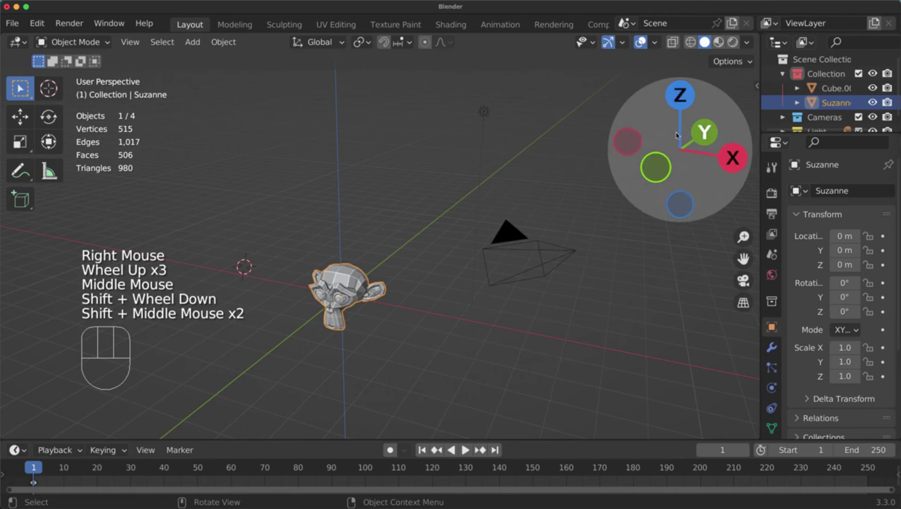
middle_click_drag(537, 169, 526, 228)
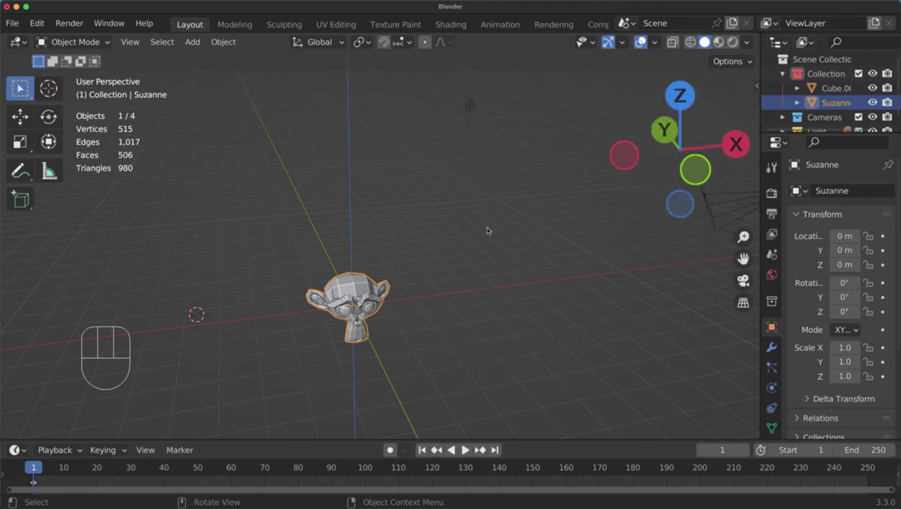
mouse_move(518, 311)
left_mouse_down()
mouse_move(410, 161)
mouse_move(380, 145)
mouse_move(409, 134)
left_mouse_up()
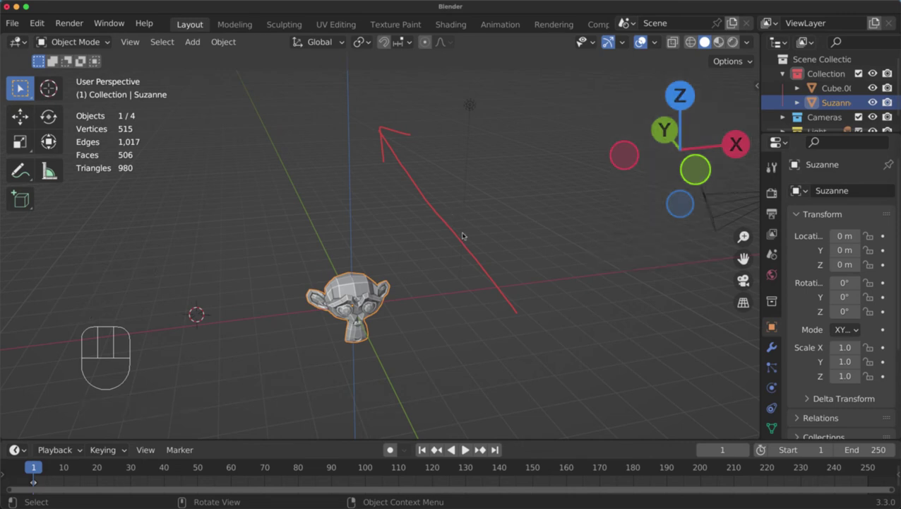
left_click_drag(449, 277, 558, 413)
mouse_move(504, 382)
left_mouse_down()
mouse_move(558, 413)
mouse_move(550, 378)
left_mouse_up()
mouse_move(452, 274)
right_mouse_down()
mouse_move(563, 418)
mouse_move(481, 235)
right_mouse_up()
- Circle the monkey's face, annotate an arrow with a minus sign toward negative Y, and erase the arrow and sign
mouse_move(338, 293)
left_mouse_down()
mouse_move(345, 287)
mouse_move(376, 300)
mouse_move(345, 304)
mouse_move(361, 286)
left_mouse_up()
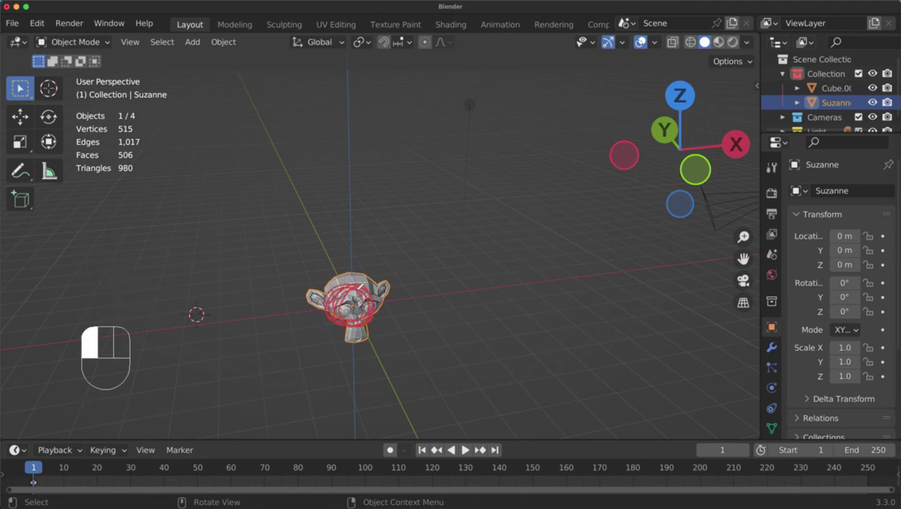
left_click_drag(342, 324, 361, 318)
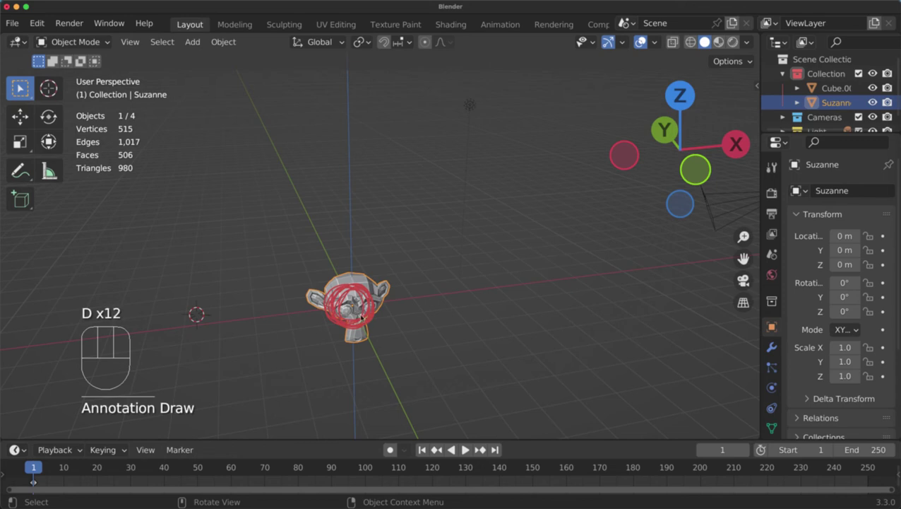
mouse_move(413, 302)
left_mouse_down()
mouse_move(460, 385)
mouse_move(463, 346)
left_mouse_up()
left_click_drag(533, 374, 492, 375)
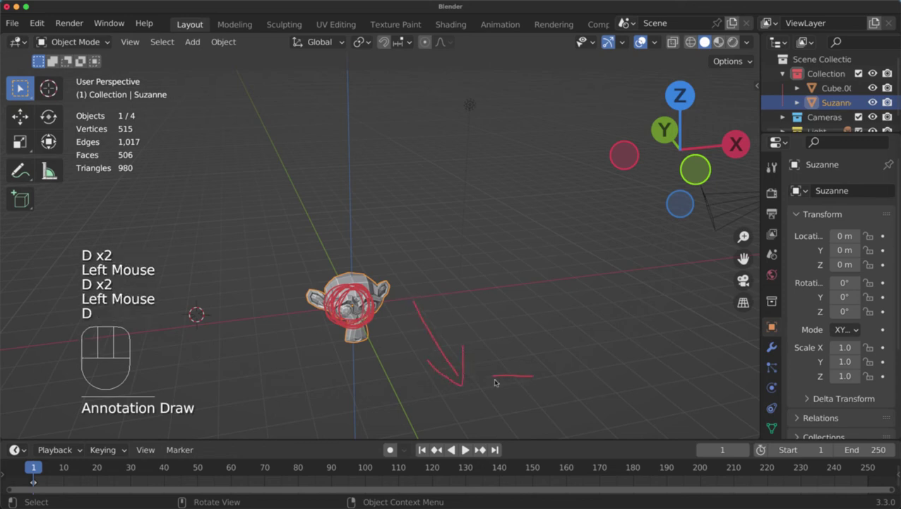
right_click_drag(509, 374, 452, 325)
- Annotate arrows for the negative X, Y and Z directions around the monkey head, labelling "-X" and "-Y", and erase all annotations
mouse_move(296, 280)
left_mouse_down()
mouse_move(206, 283)
mouse_move(235, 298)
left_mouse_up()
left_click_drag(186, 264, 260, 264)
left_click_drag(258, 242, 230, 273)
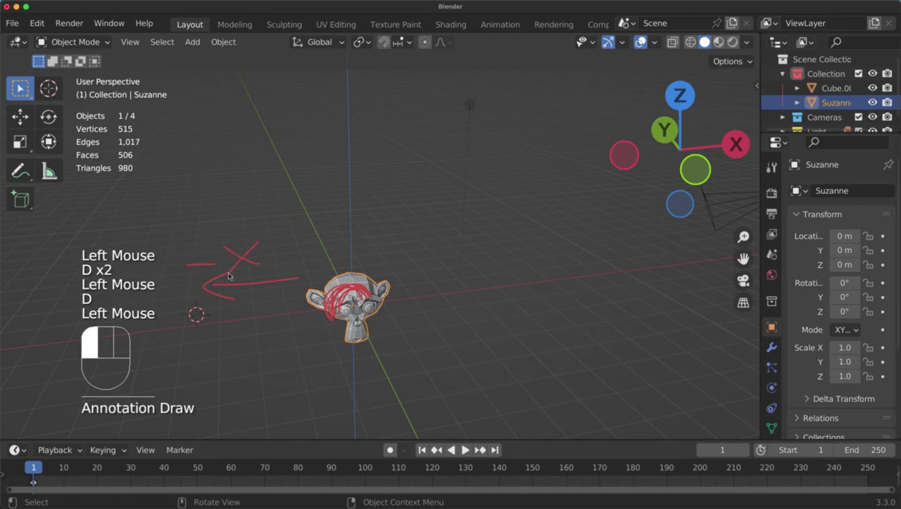
mouse_move(324, 337)
left_mouse_down()
mouse_move(374, 413)
mouse_move(375, 387)
mouse_move(454, 387)
mouse_move(437, 414)
left_mouse_up()
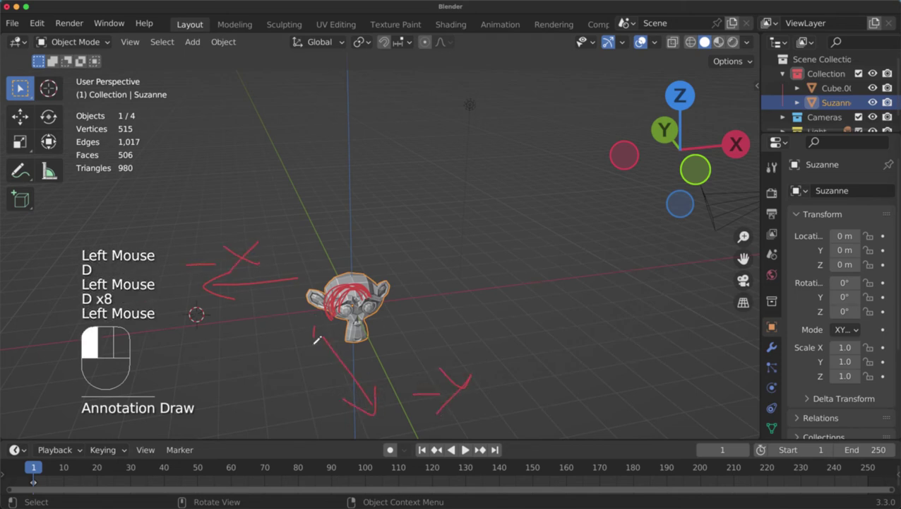
left_click_drag(315, 329, 305, 413)
left_click_drag(305, 414, 325, 385)
left_click_drag(240, 411, 291, 420)
mouse_move(258, 414)
right_mouse_down()
mouse_move(472, 373)
mouse_move(217, 214)
right_mouse_up()
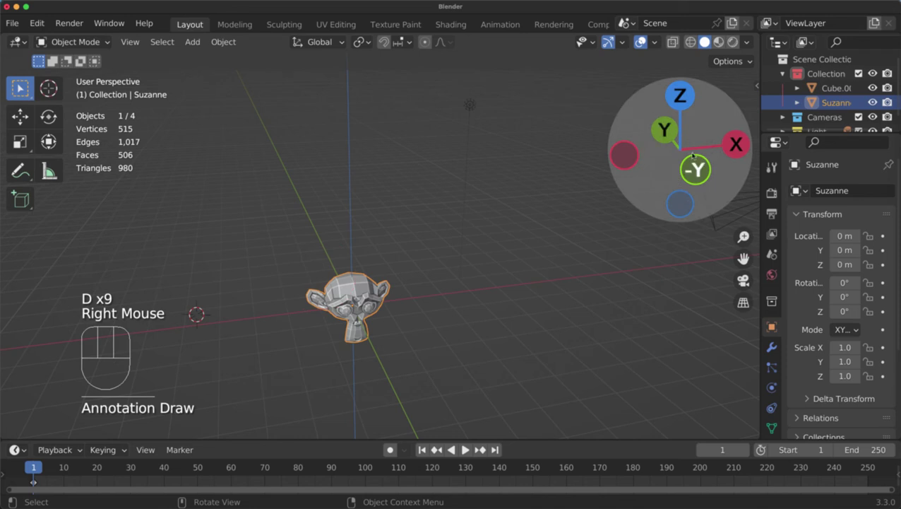
mouse_move(653, 157)
left_mouse_down()
mouse_move(590, 157)
mouse_move(657, 157)
left_mouse_up()
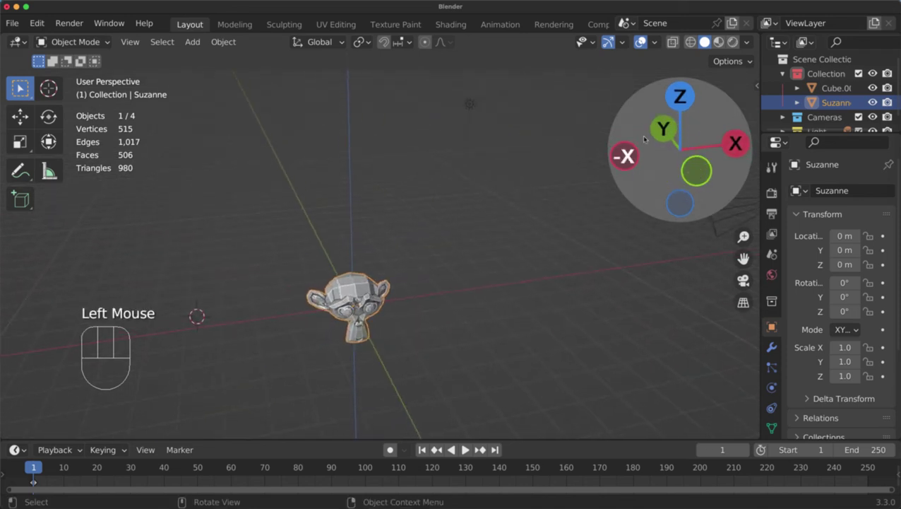
- Move the monkey head 5 m along the global Z axis
middle_click_drag(476, 226, 435, 237)
scroll(446, 226, "down", 1)
scroll(447, 227, "up", 3)
scroll(467, 228, "down", 1)
middle_click_drag(435, 237, 459, 251)
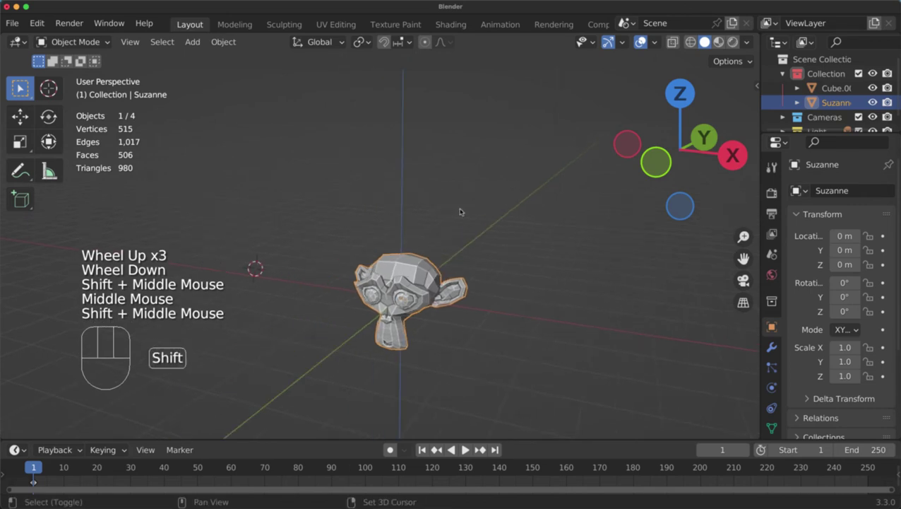
scroll(475, 267, "down", 1)
middle_click_drag(460, 211, 483, 263, "shift")
scroll(475, 267, "down", 2)
middle_click_drag(483, 263, 485, 254)
key("g")
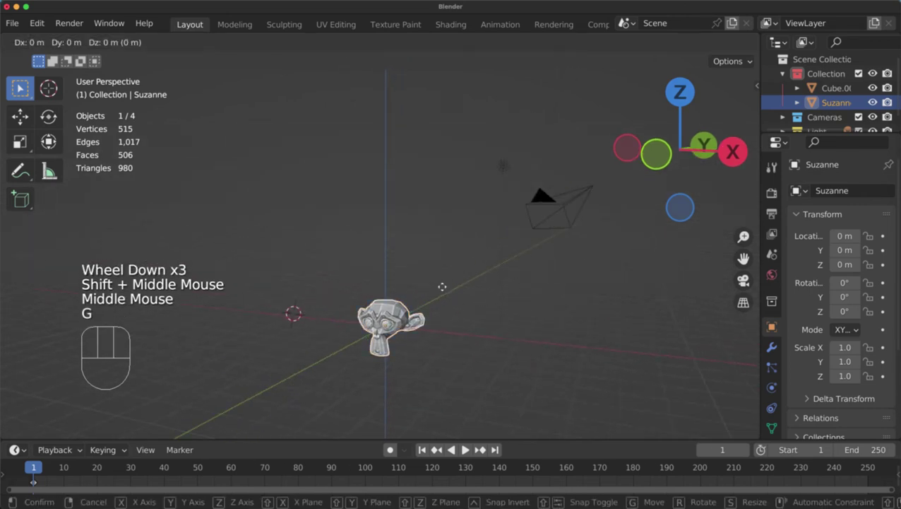
key("z")
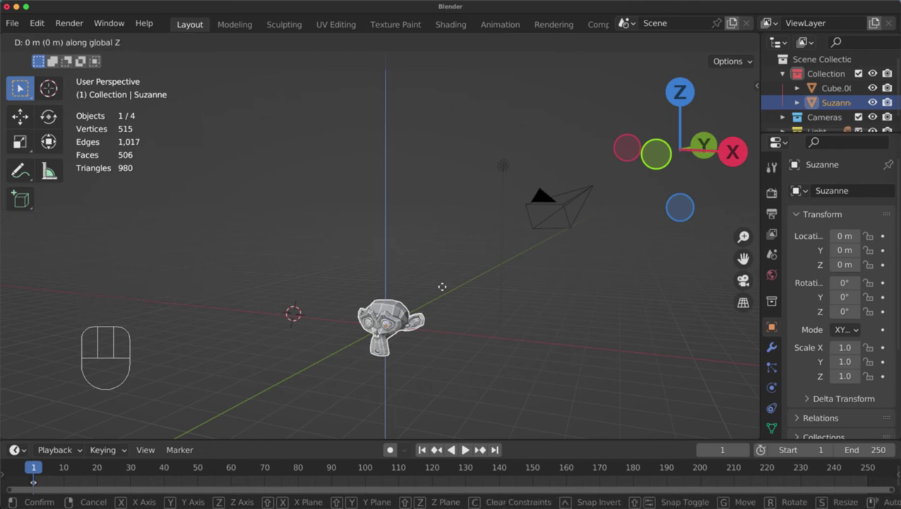
key("KP_5")
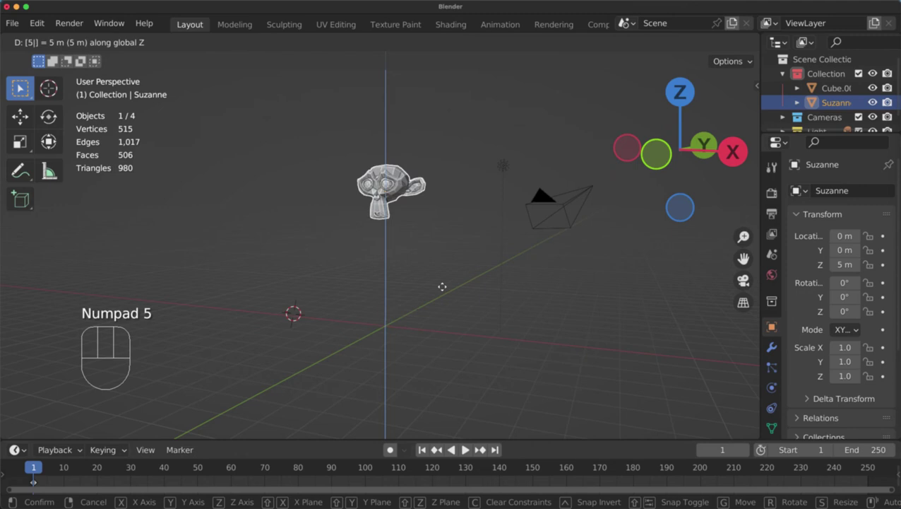
key("KP_Enter")
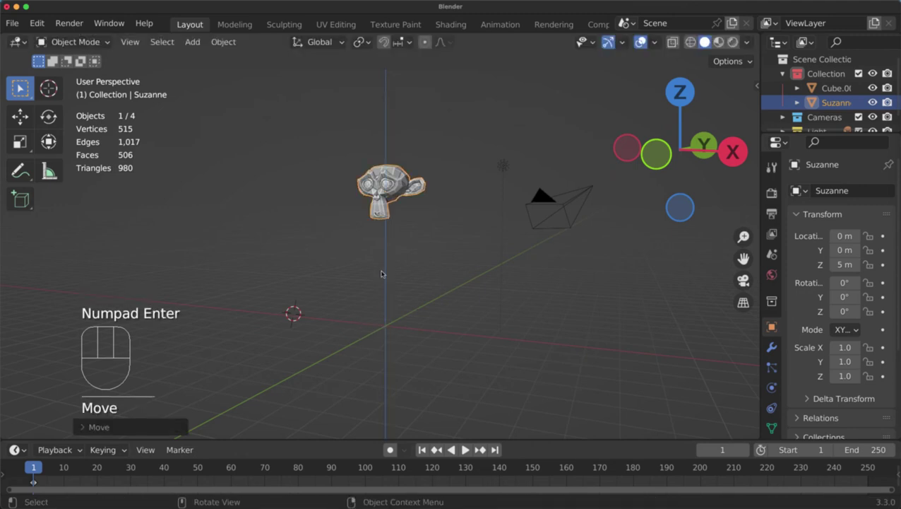
- Show the monkey head's transform values in the viewport and inspect its Z location without editing it
key("n")
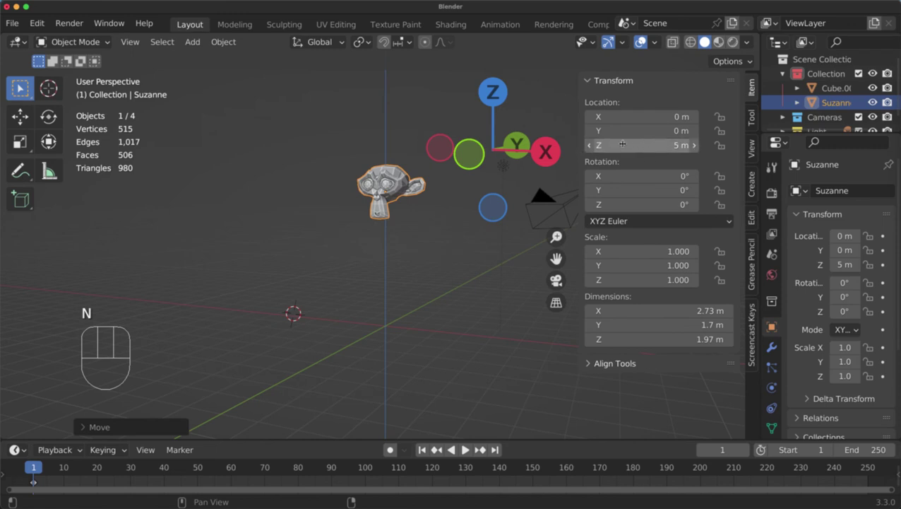
left_click(645, 148)
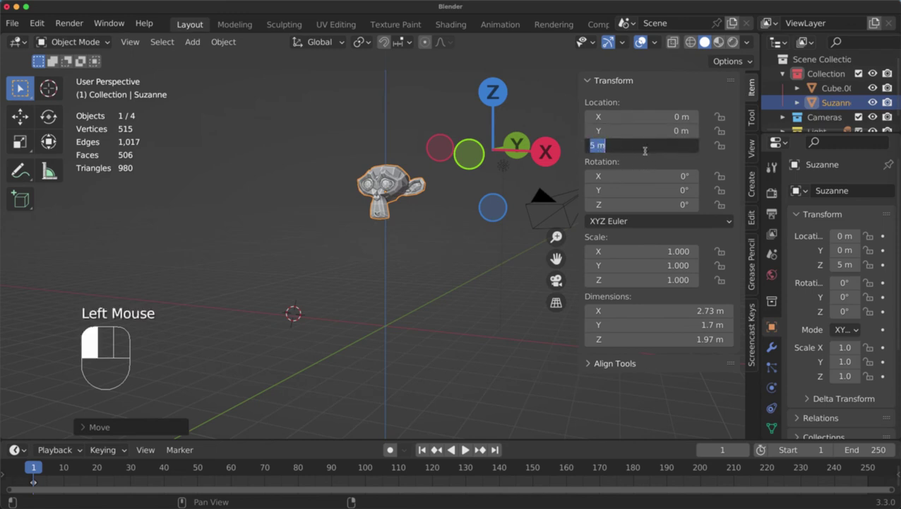
left_click(642, 161)
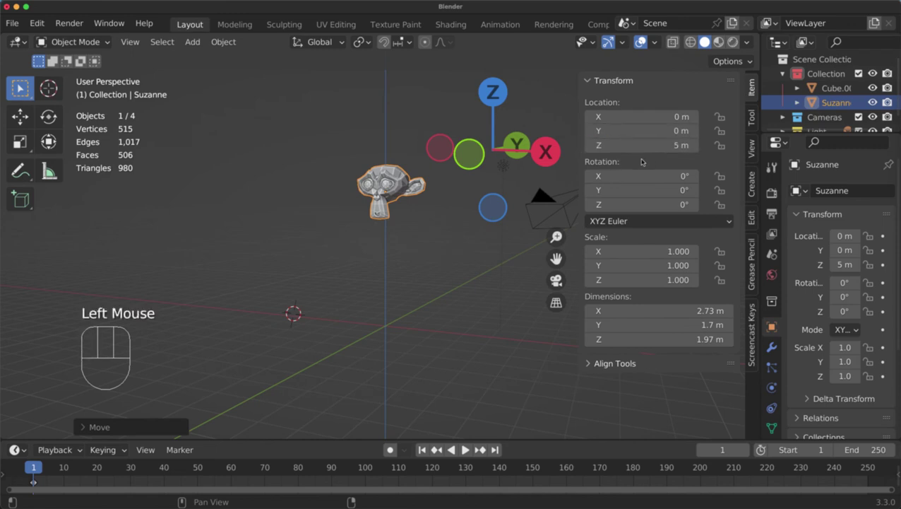
- Try moving the monkey head -10 m along the global X axis
middle_click_drag(393, 221, 409, 231)
scroll(400, 228, "down", 2)
scroll(451, 217, "up", 1)
key("g")
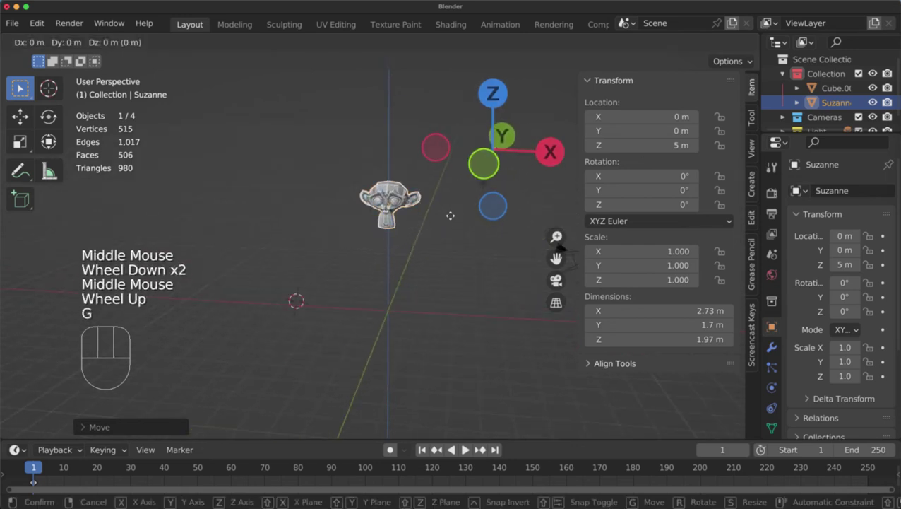
key("x")
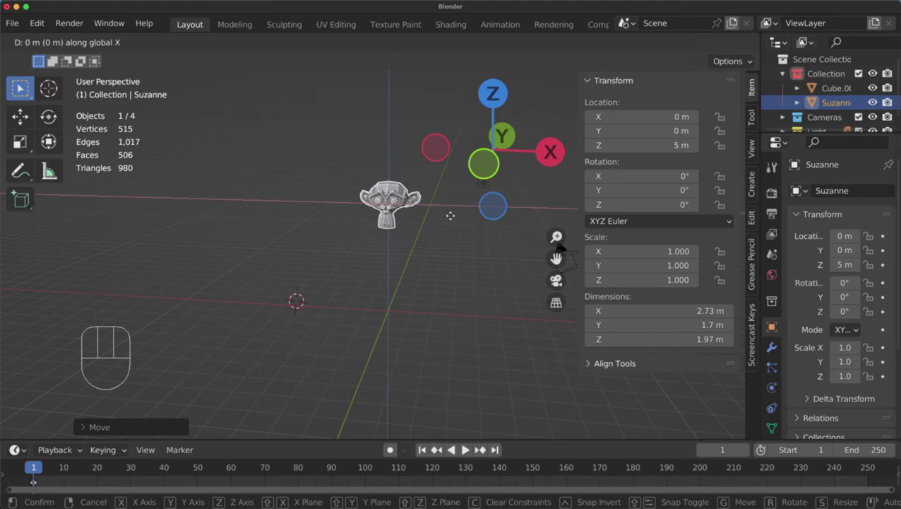
key("KP_Subtract")
key("KP_1")
key("KP_0")
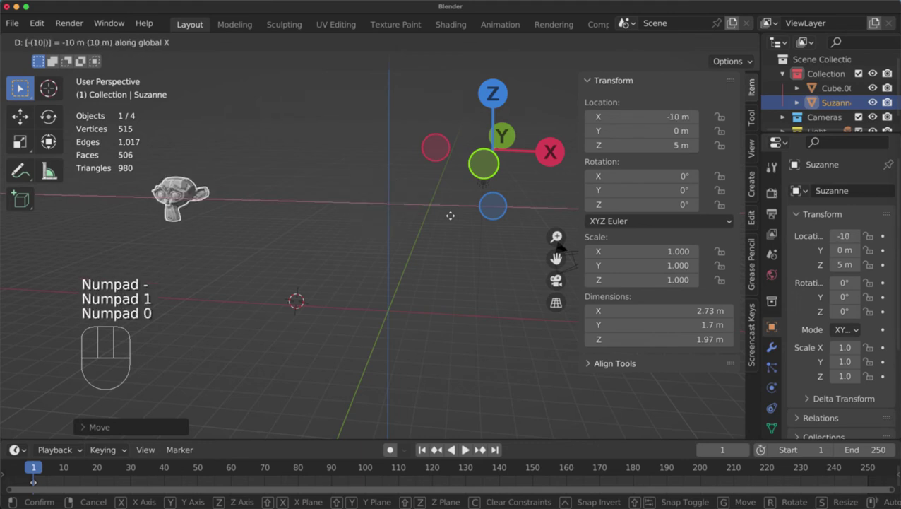
key("KP_Enter")
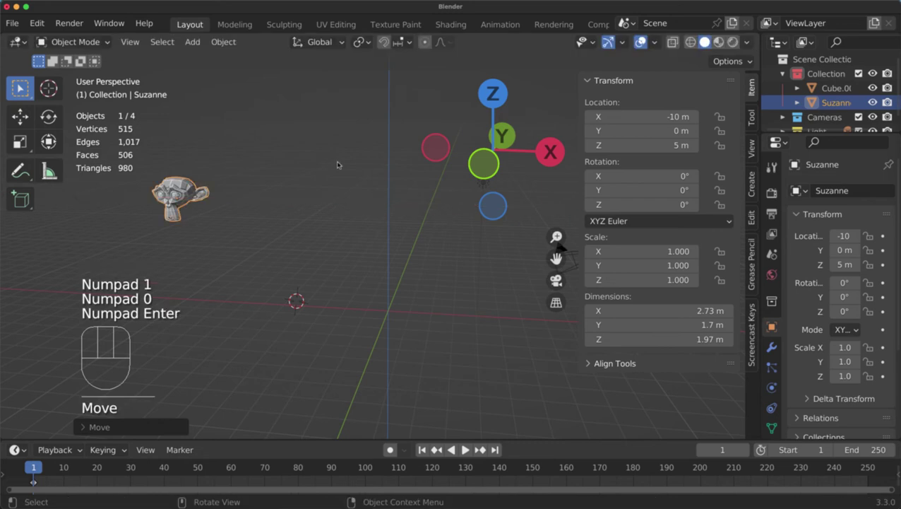
- Annotate an arrow from the Z axis toward the monkey head, and undo the annotation and the last X move
mouse_move(386, 192)
left_mouse_down()
mouse_move(212, 188)
mouse_move(240, 167)
mouse_move(263, 217)
left_mouse_up()
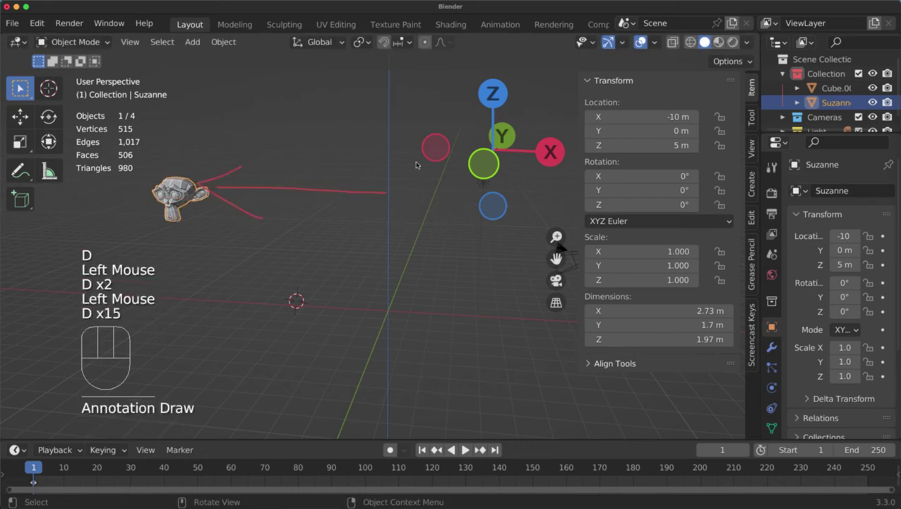
scroll(420, 227, "down", 2)
scroll(420, 228, "up", 1, "shift")
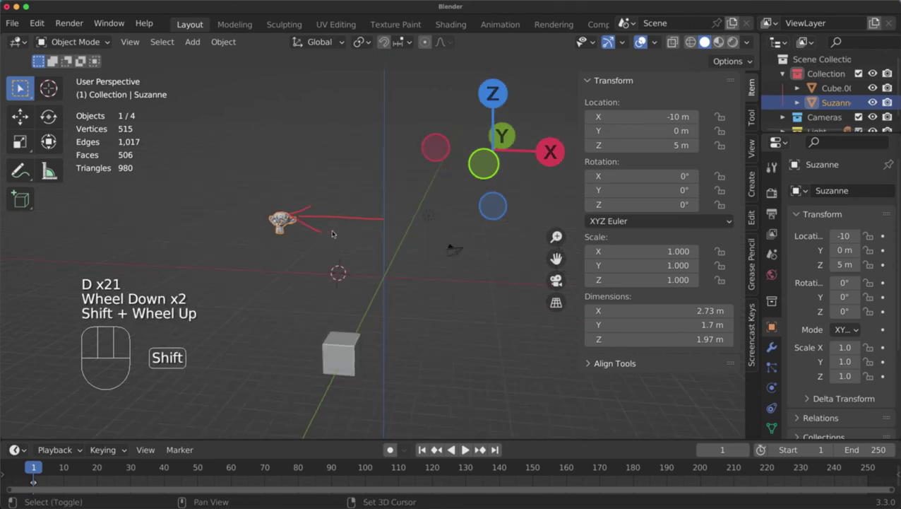
key("super+z")
key("super+z")
key("super+z")
key("super+z")
key("super+z")
- Move the monkey head 10 m along the global X axis
scroll(424, 233, "up", 2)
middle_click_drag(332, 190, 359, 226, "shift")
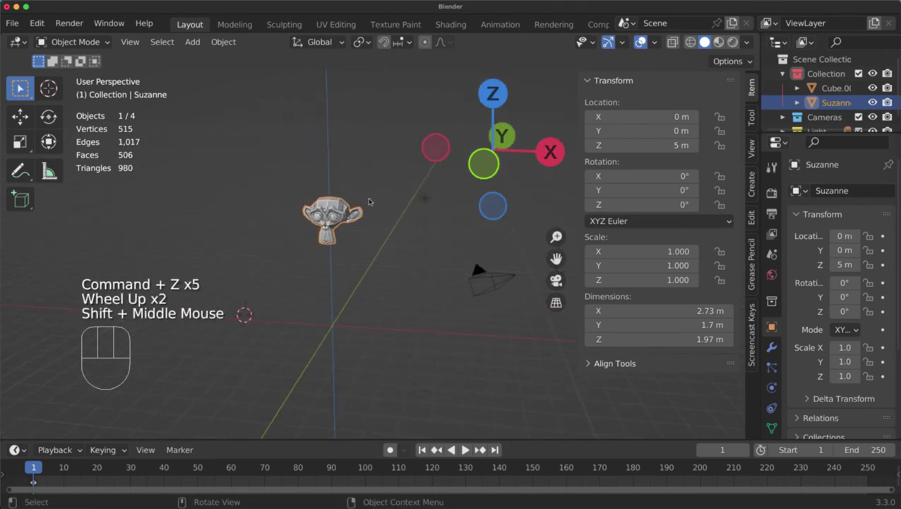
type("gx10")
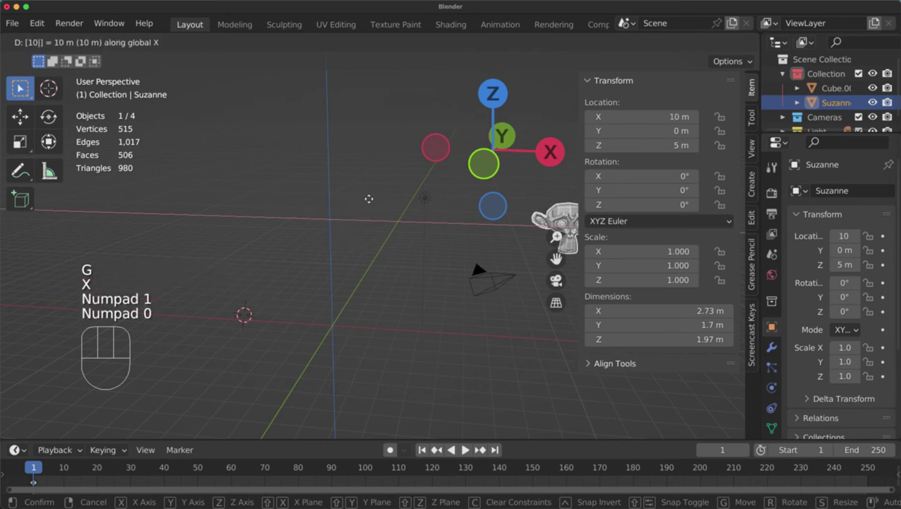
key("KP_Enter")
- Move the monkey head along the global Y axis, entering 5 m and flipping the distance to -5 m
scroll(368, 199, "down", 1, "shift")
scroll(368, 199, "down", 1)
mouse_move(368, 199)
middle_mouse_down("shift")
mouse_move(386, 218)
mouse_move(368, 213)
middle_mouse_up("shift")
middle_click_drag(490, 242, 364, 253)
scroll(487, 243, "down", 2)
scroll(364, 238, "down", 2)
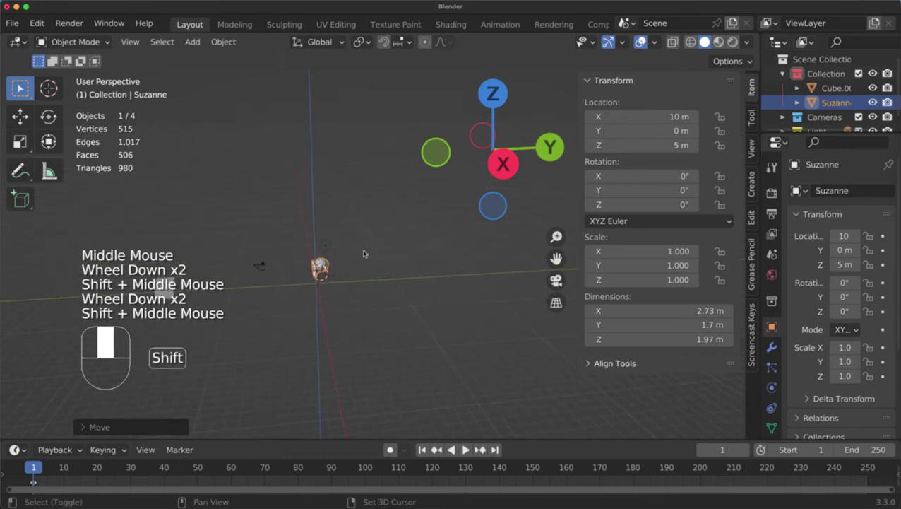
key("g")
key("y")
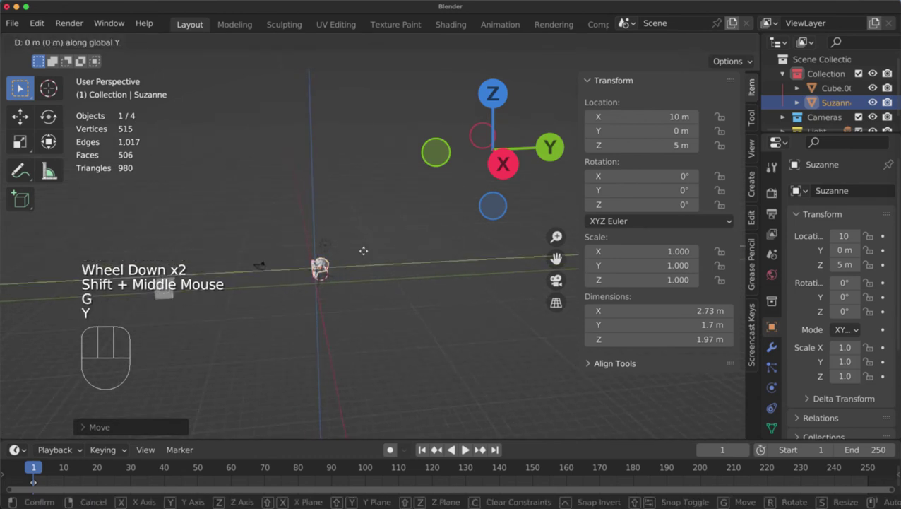
key("KP_5")
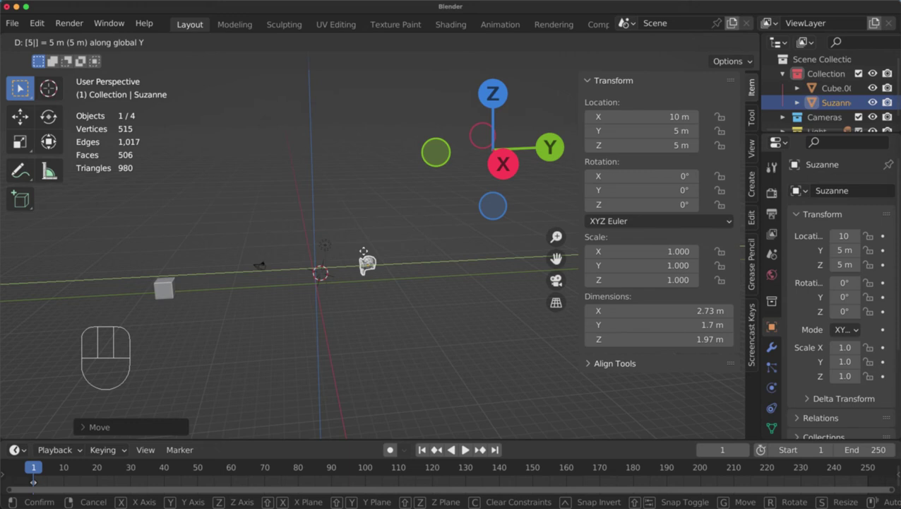
key("KP_Subtract")
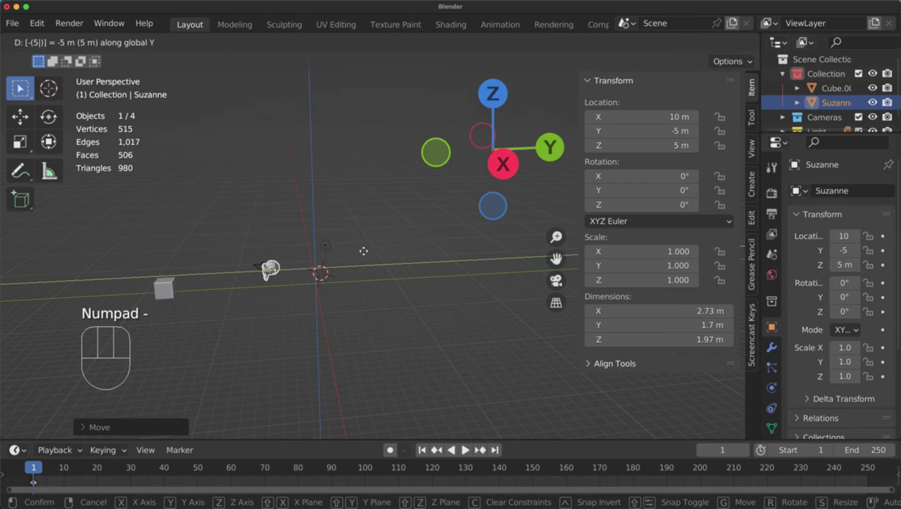
key("KP_Enter")
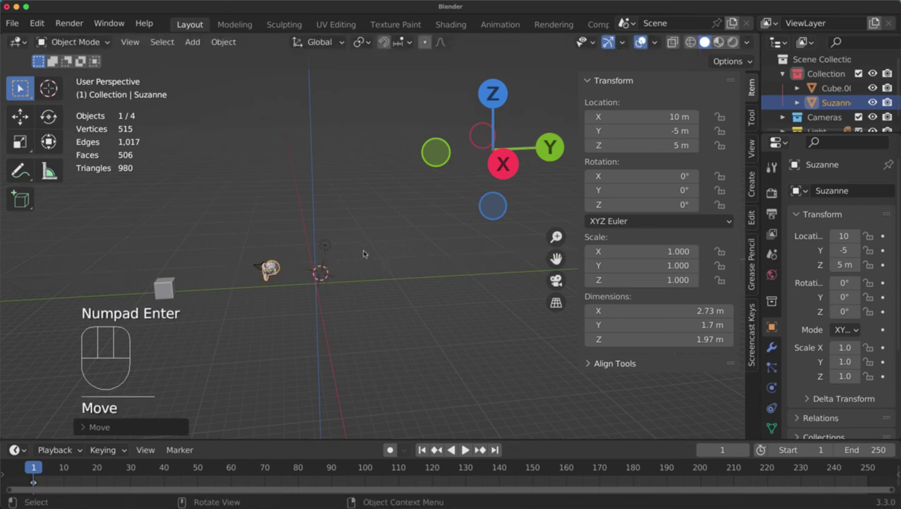
middle_click_drag(286, 176, 298, 187, "shift")
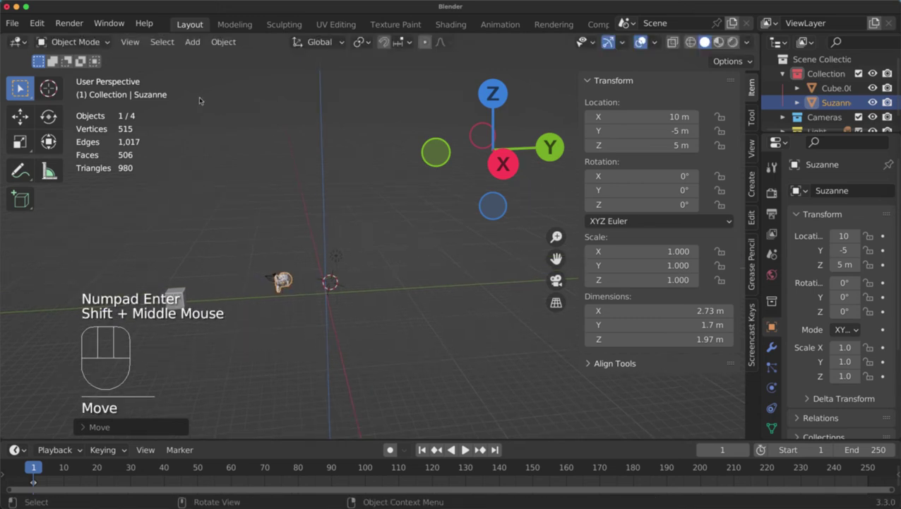
mouse_move(200, 100)
left_mouse_down()
mouse_move(166, 75)
mouse_move(92, 88)
left_mouse_up()
mouse_move(126, 61)
left_mouse_down()
mouse_move(26, 25)
mouse_move(176, 104)
left_mouse_up()
key("ctrl+z")
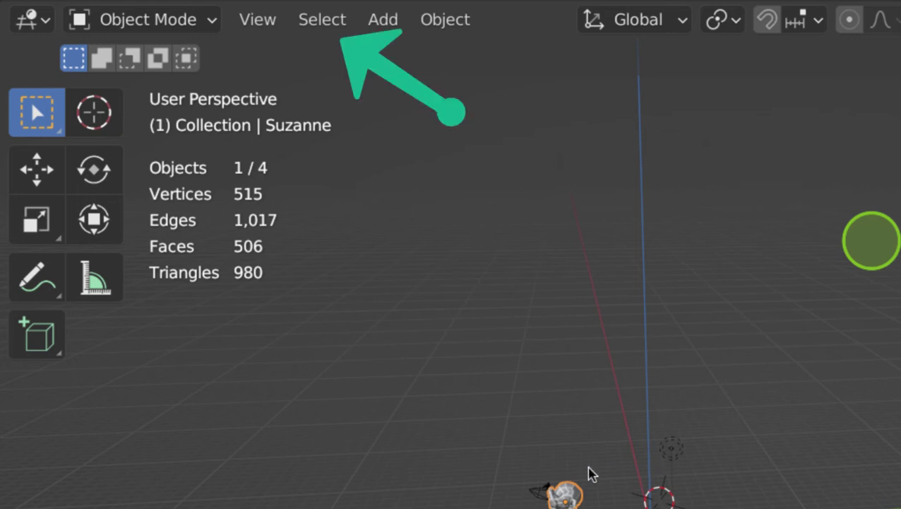
- Move the monkey head along the global X axis, entering 10 m, toggling the sign repeatedly, and accepting -10 m
left_click_drag(589, 475, 641, 433)
key("x")
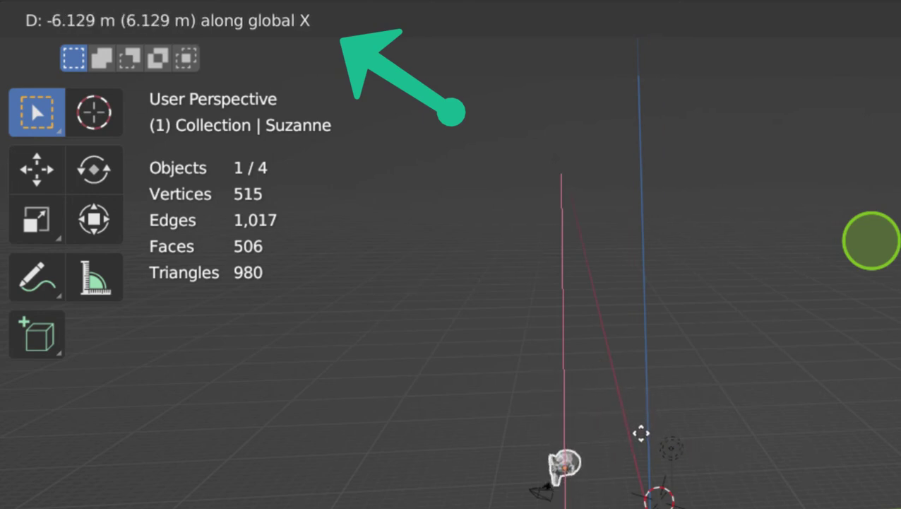
type("10")
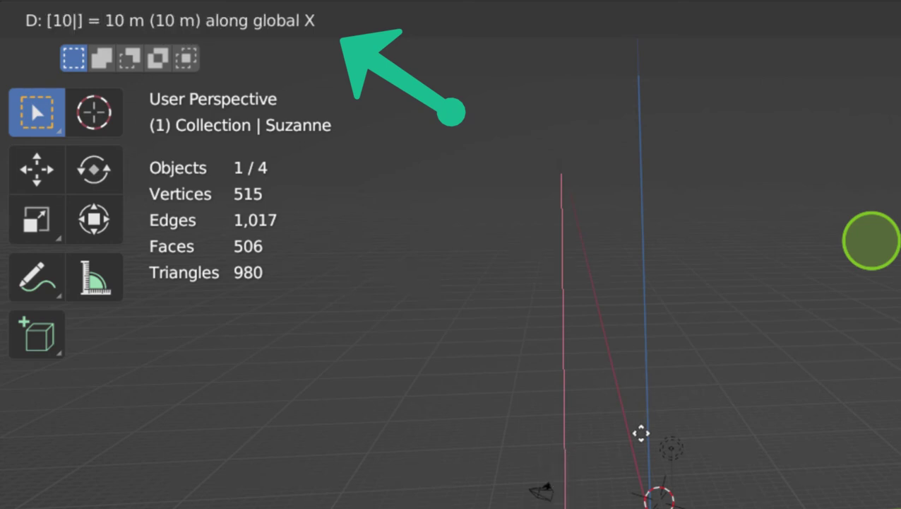
key("minus")
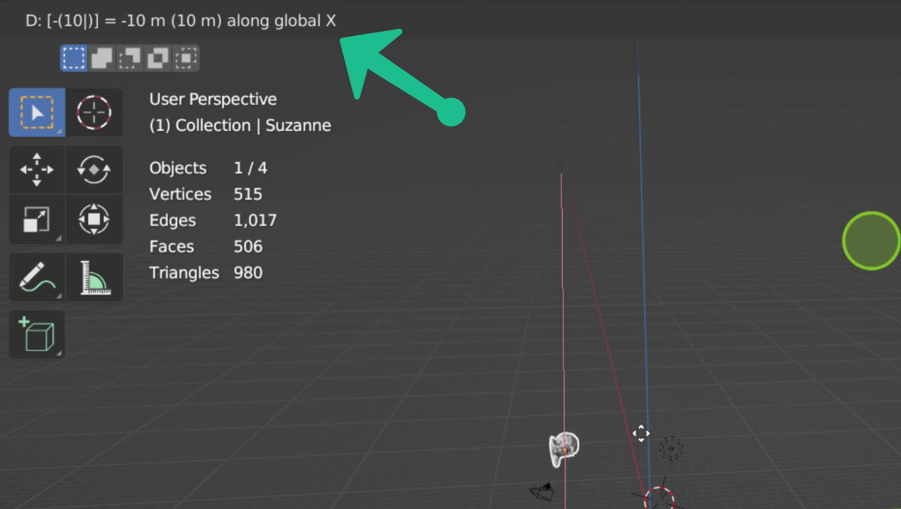
key("minus")
key("minus")
key("minus")
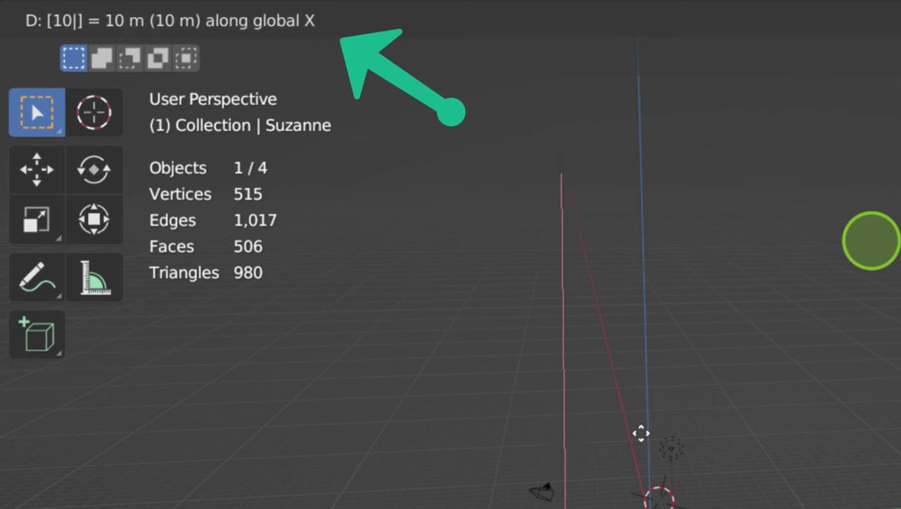
key("minus")
key("minus")
key("minus")
key("minus")
key("minus")
key("minus")
key("minus")
key("minus")
key("minus")
key("minus")
key("minus")
key("minus")
key("minus")
key("minus")
key("Return")
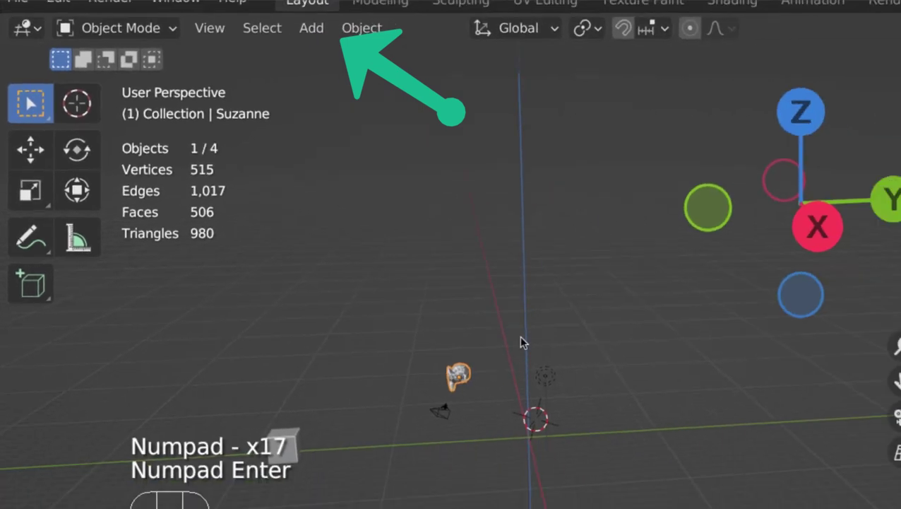
- Rotate the monkey head -45° about the global Z axis
scroll(520, 343, "up", 2)
middle_click_drag(520, 343, 623, 418)
scroll(651, 428, "up", 1)
scroll(635, 424, "down", 2)
scroll(636, 424, "up", 1, "shift")
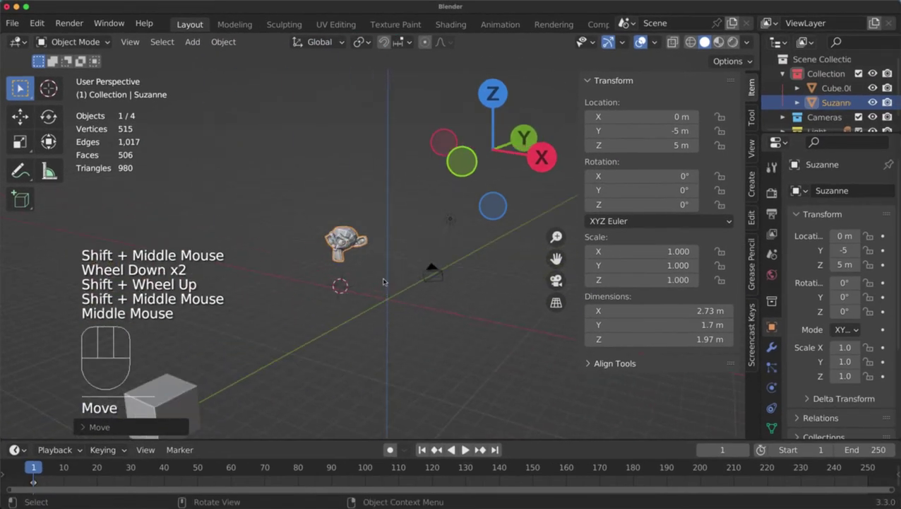
middle_click_drag(434, 290, 371, 284, "shift")
scroll(422, 313, "up", 3)
scroll(371, 284, "down", 1)
key("r")
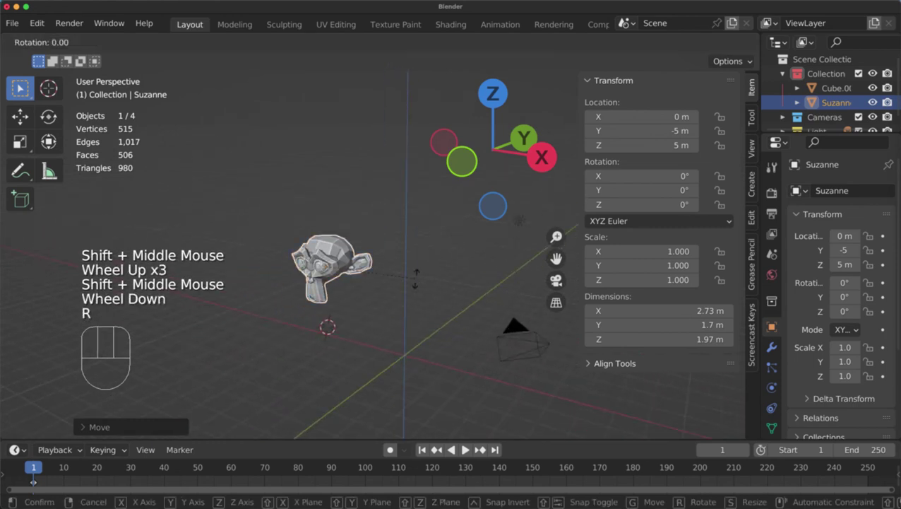
key("z")
key("KP_4")
key("KP_5")
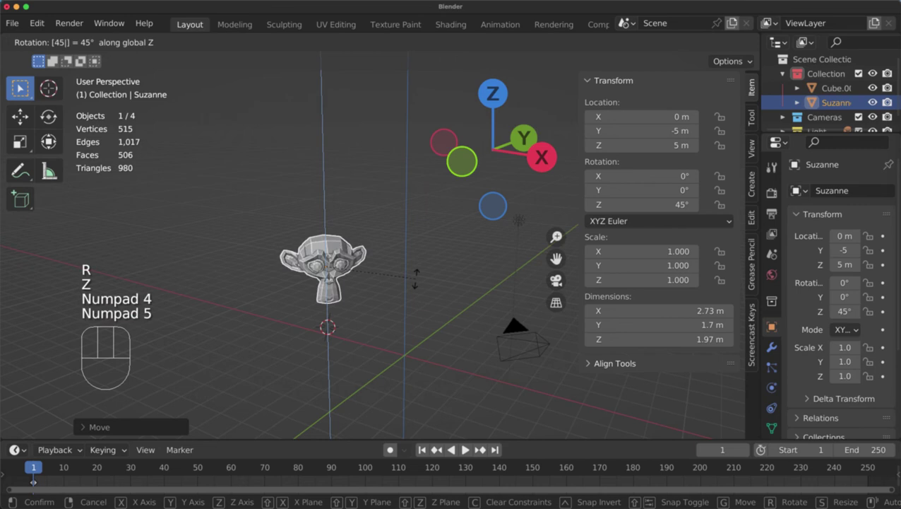
key("KP_Subtract")
key("KP_Enter")
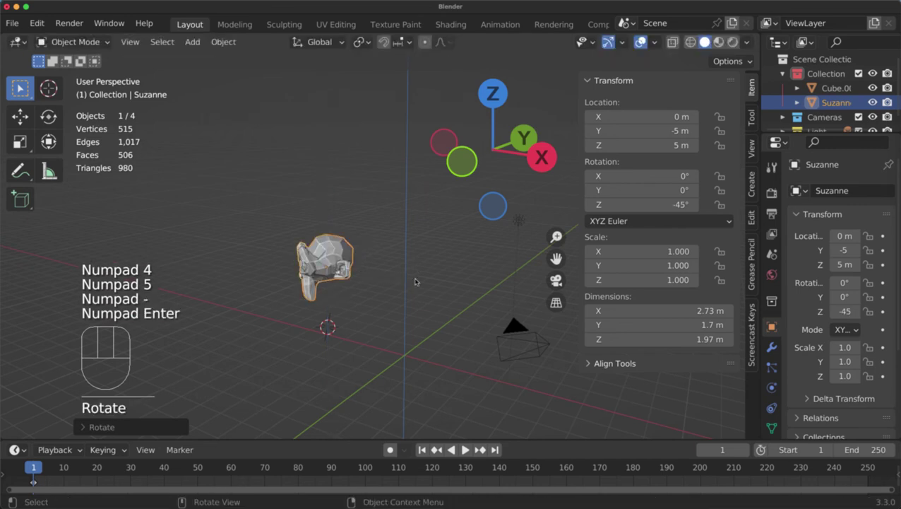
- Scale the monkey head uniformly by a factor of 2
middle_click_drag(415, 277, 388, 281)
key("s")
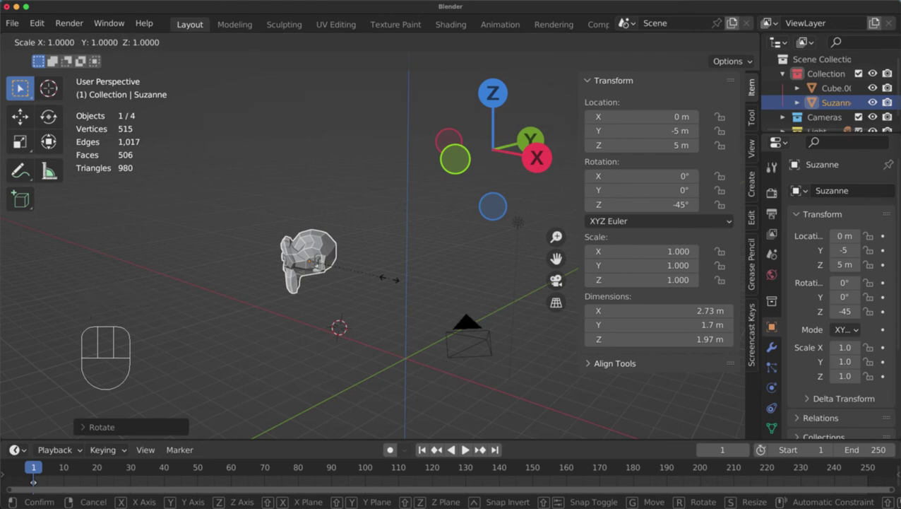
key("KP_2")
key("KP_Enter")
- Scale the cube uniformly by a factor of 0.5
scroll(389, 282, "down", 1)
middle_click_drag(388, 281, 535, 268)
scroll(535, 269, "down", 2)
left_click(307, 367)
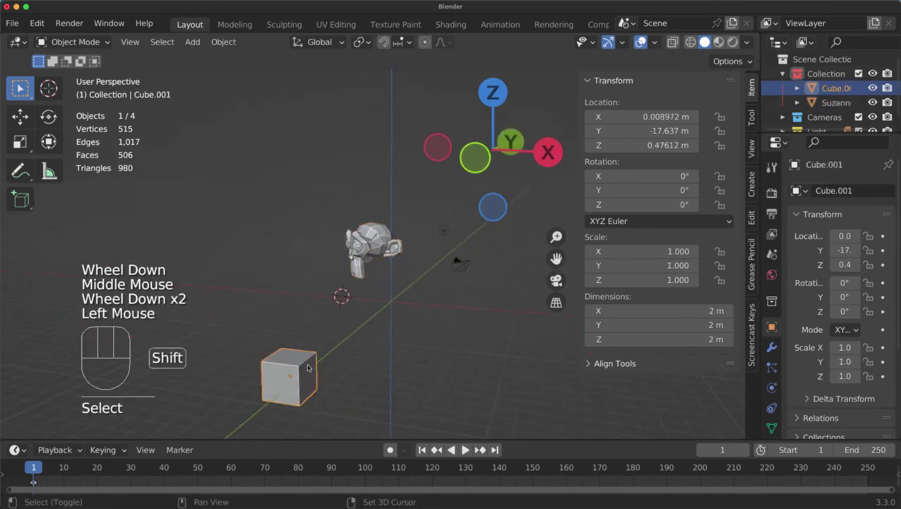
scroll(364, 293, "up", 1)
middle_click_drag(308, 367, 424, 270, "shift")
scroll(424, 270, "down", 1)
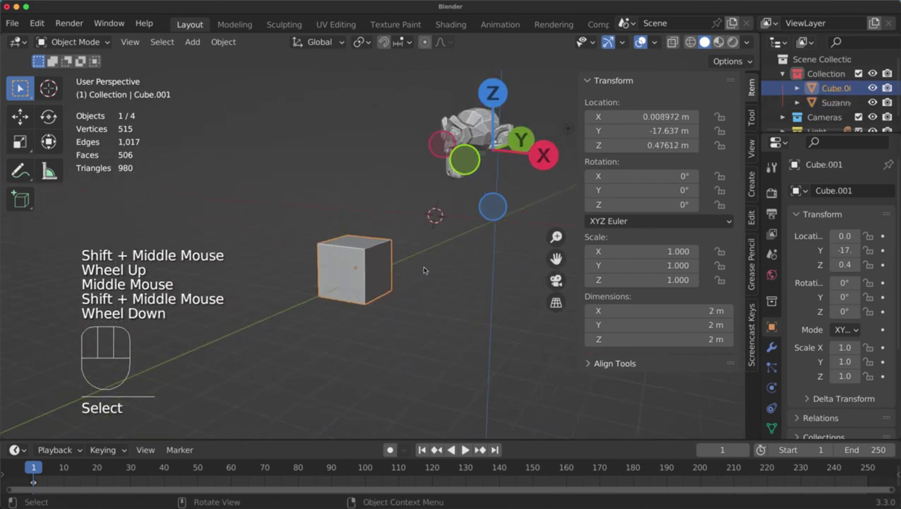
key("s")
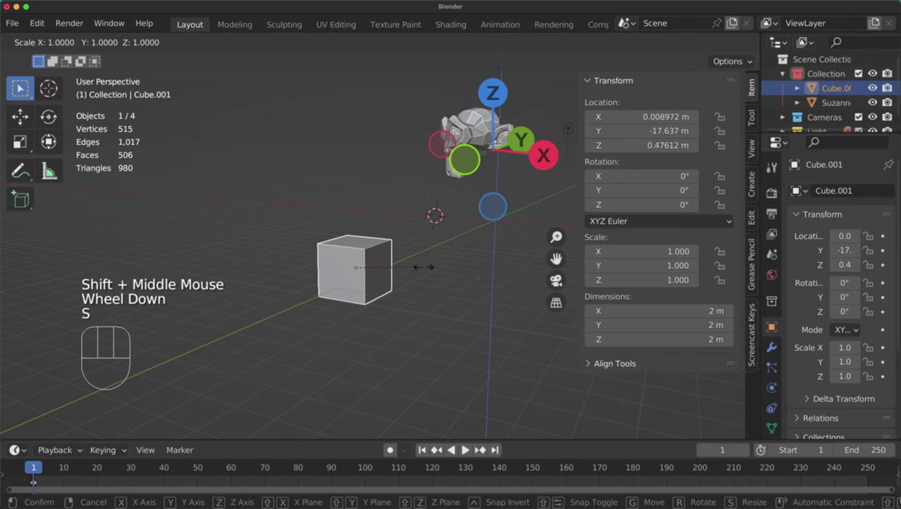
type(".3")
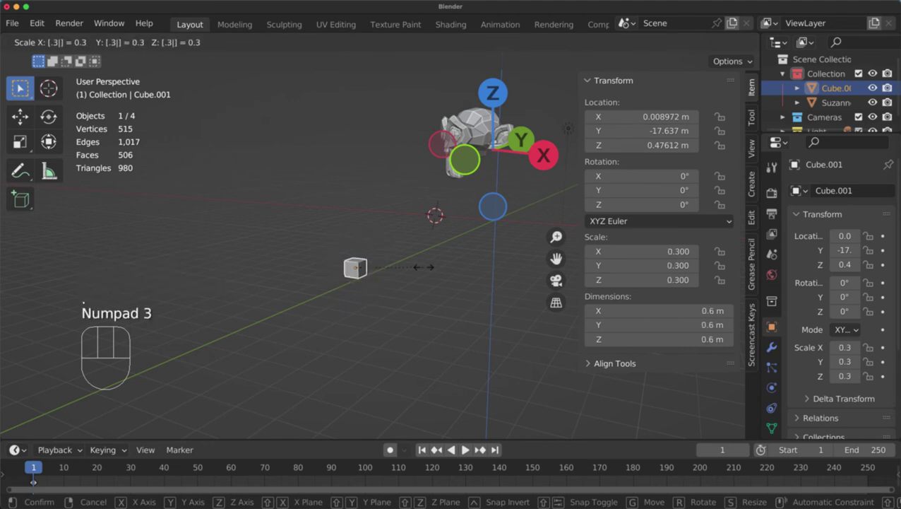
key("BackSpace")
type("5")
key("KP_Enter")
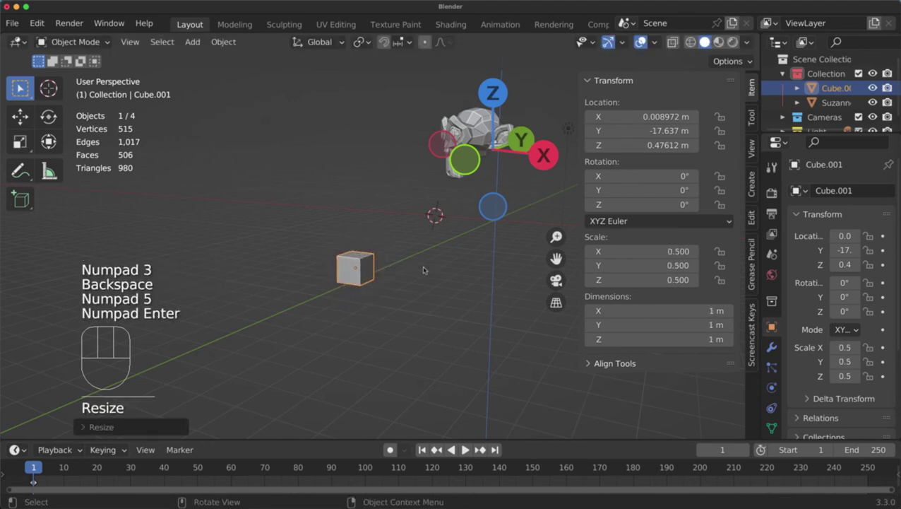
- Hide the viewport sidebar with the transform values and frame both the monkey head and the cube
scroll(411, 276, "up", 1)
scroll(341, 293, "down", 1)
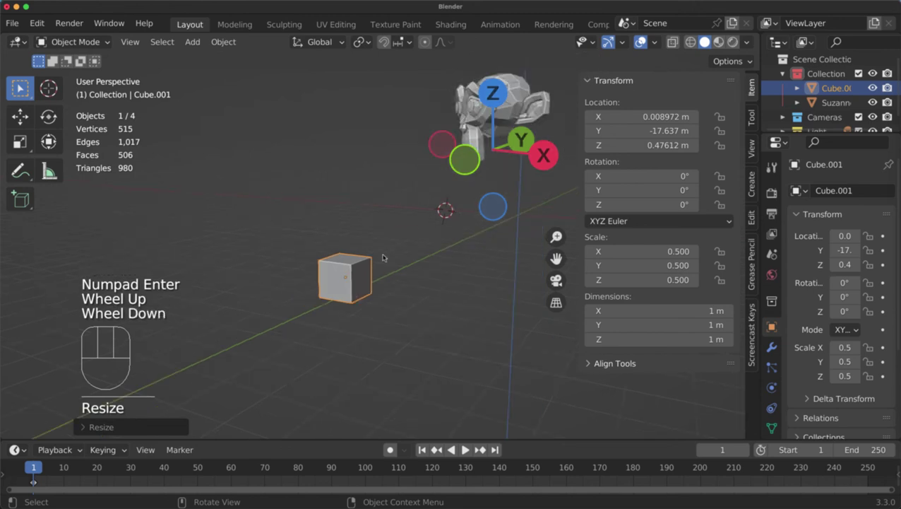
scroll(383, 258, "down", 3)
middle_click_drag(431, 211, 387, 272, "shift")
scroll(382, 272, "down", 2)
left_click(407, 238, "shift")
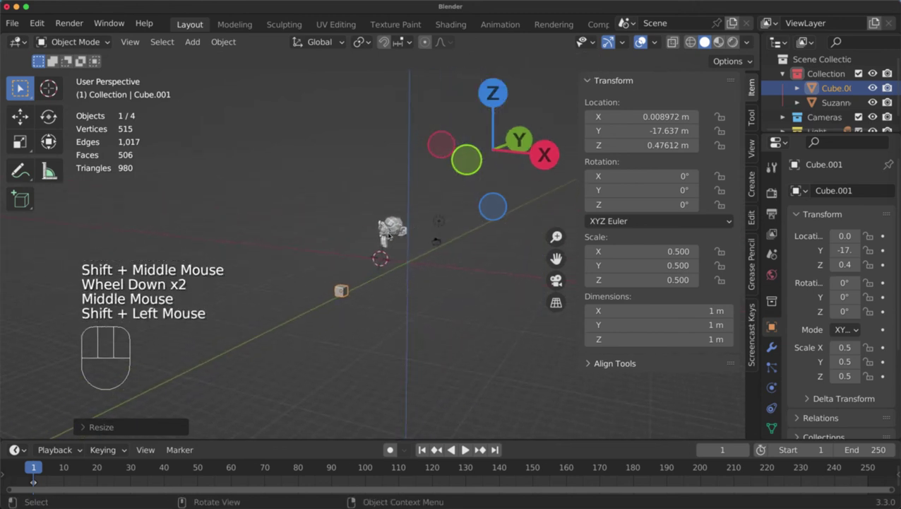
middle_click_drag(411, 241, 435, 258)
scroll(435, 258, "up", 2)
key("n")
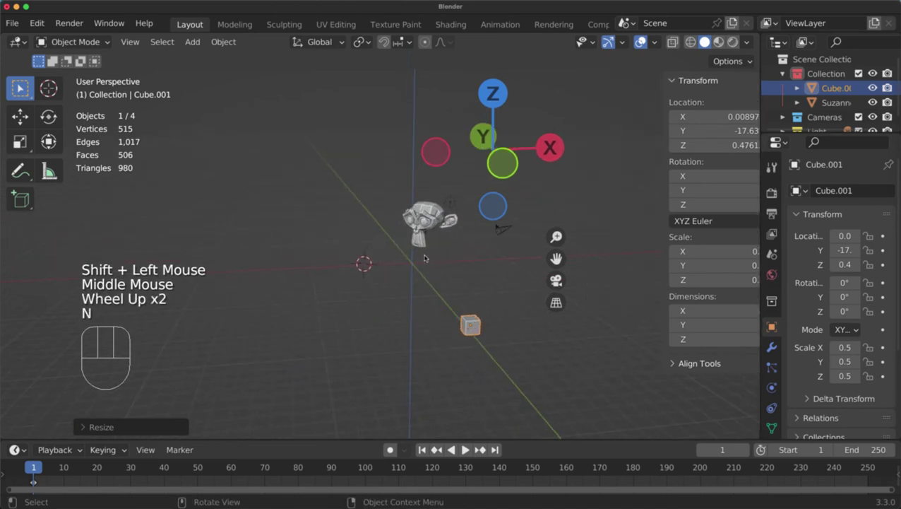
scroll(437, 257, "up", 3)
scroll(495, 279, "down", 2)
middle_click_drag(483, 284, 413, 178)
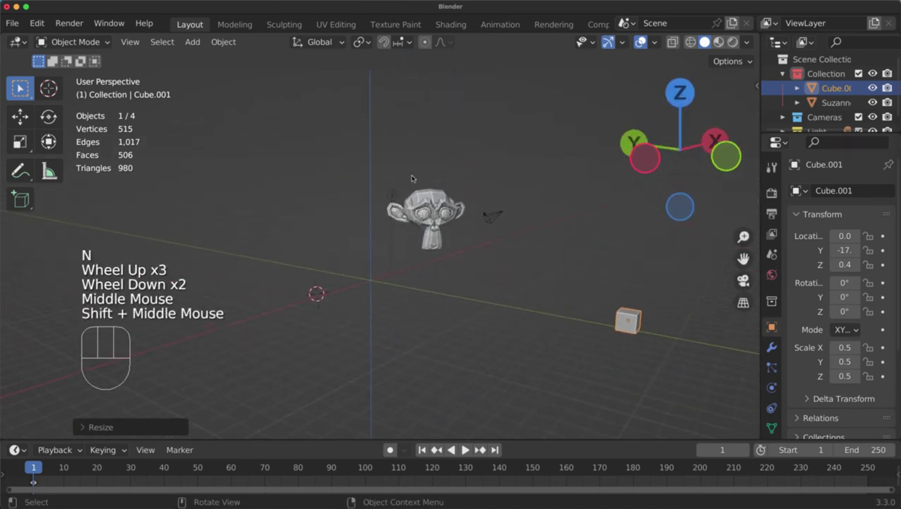
- Select the monkey head and switch the transform orientation to Local and back to Global
left_click(324, 48)
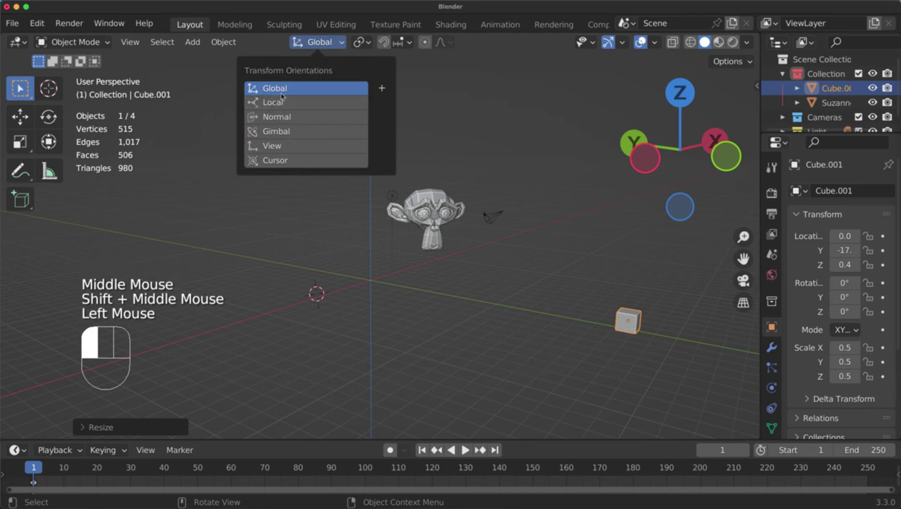
left_click(304, 184)
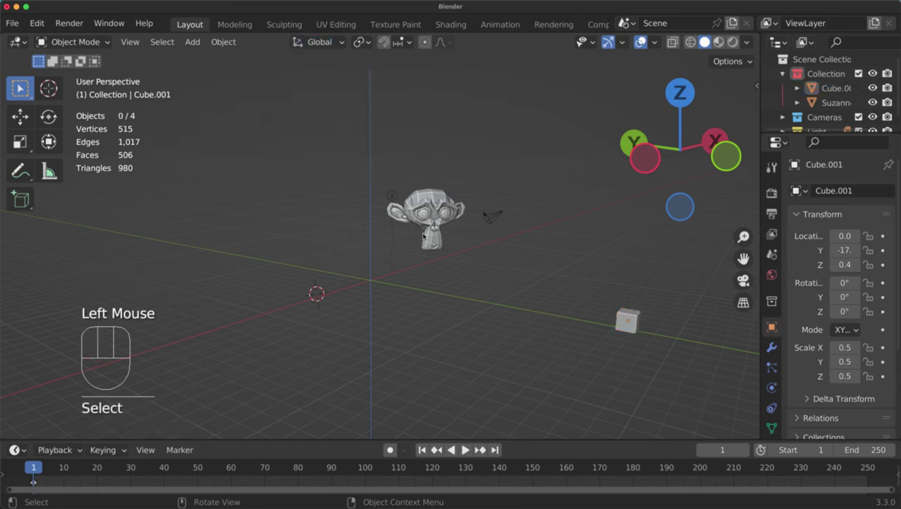
left_click(426, 217)
left_click(311, 42)
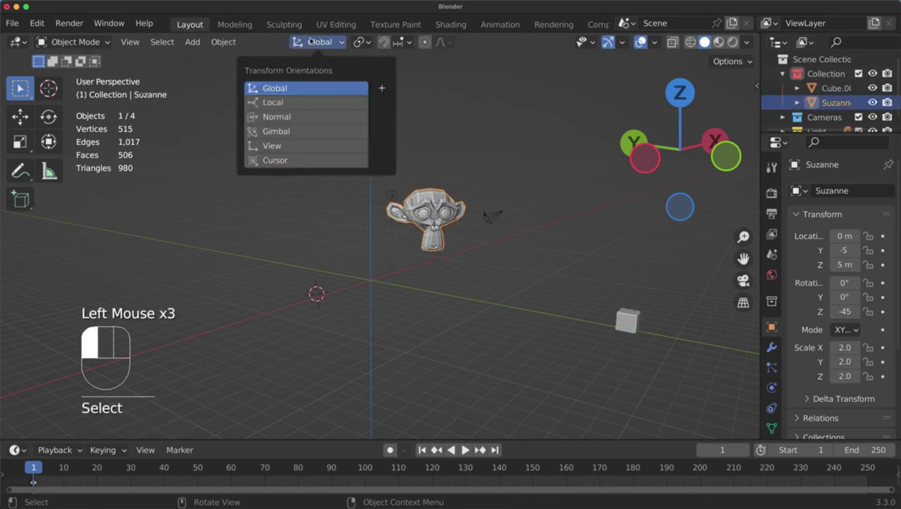
left_click(280, 103)
left_click(273, 91)
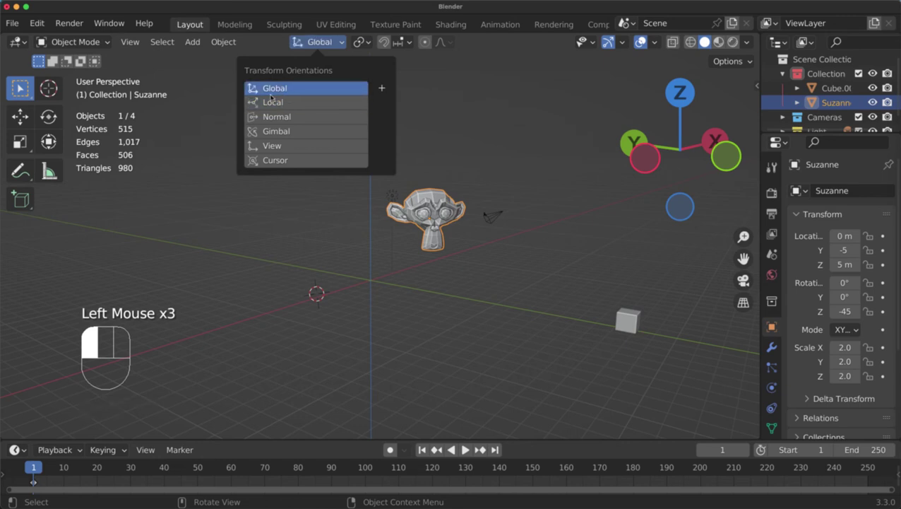
scroll(496, 202, "down", 2)
middle_click_drag(496, 203, 491, 233, "shift")
middle_click_drag(484, 233, 463, 234)
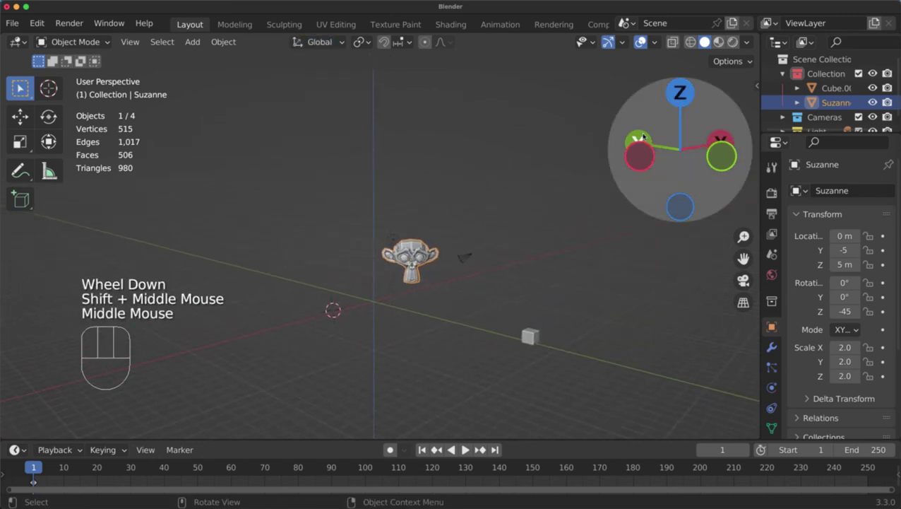
middle_click_drag(417, 258, 432, 263)
scroll(418, 263, "up", 3)
key("m")
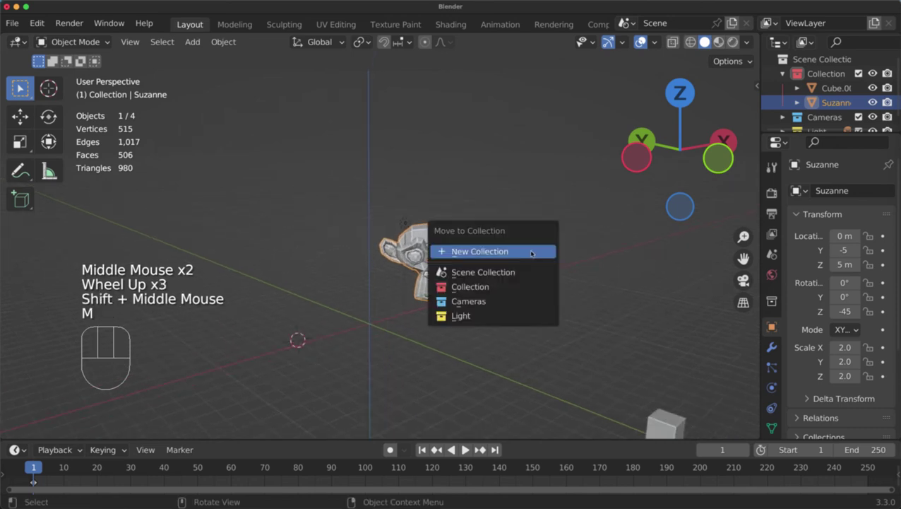
left_click(748, 331)
left_click(747, 330)
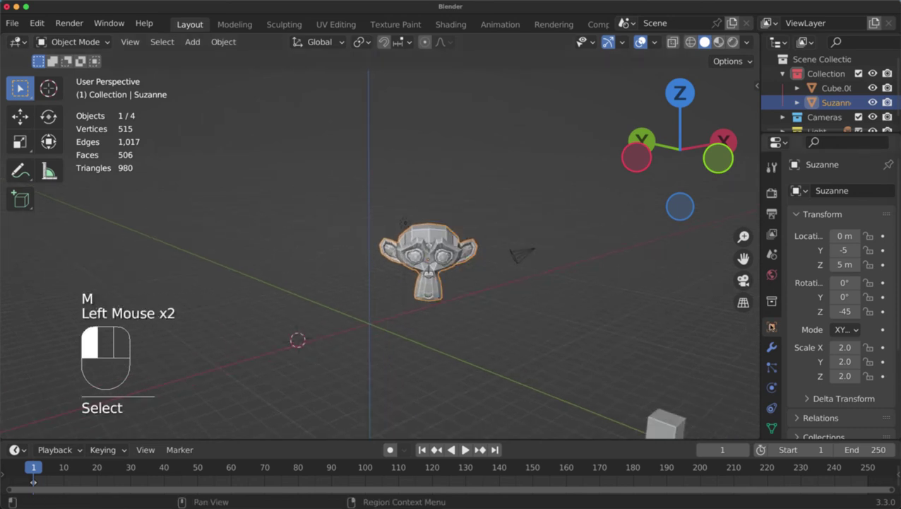
- Widen the properties editor and enable Axis in the monkey head's Viewport Display settings
left_click_drag(760, 287, 671, 289)
scroll(729, 296, "down", 2)
scroll(728, 311, "down", 3)
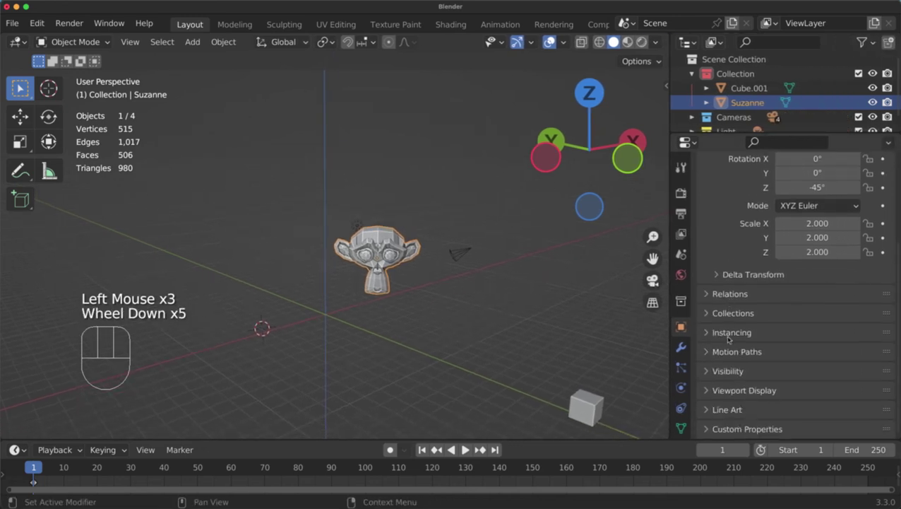
left_click(734, 392)
scroll(734, 353, "down", 3)
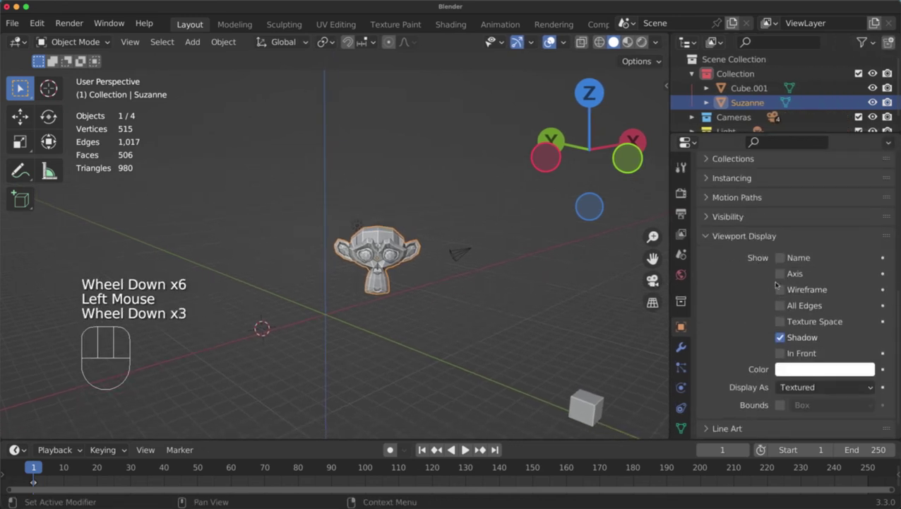
left_click(780, 274)
- Rotate the monkey head freely to tilt it, and check its axes briefly in wireframe shading
scroll(433, 244, "up", 2)
middle_click_drag(427, 247, 434, 244)
key("r")
left_click(466, 208)
middle_click_drag(466, 207, 384, 269)
key("shift+z")
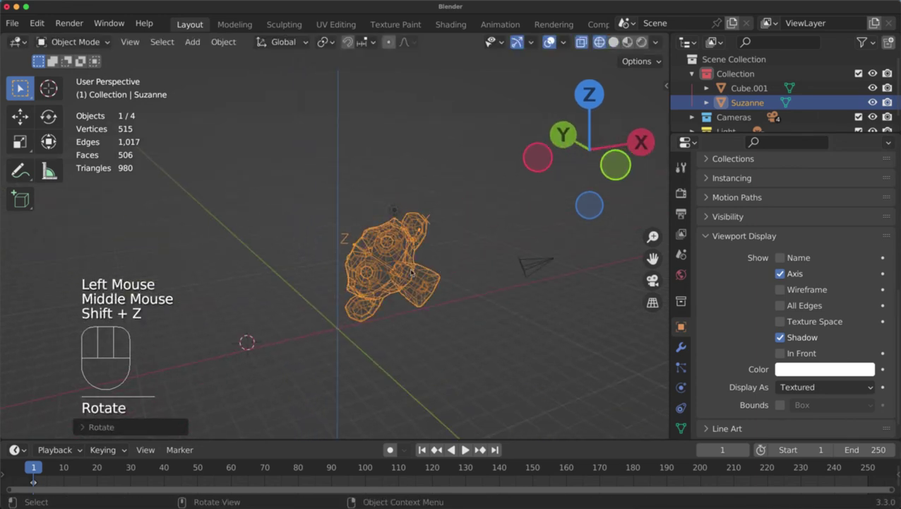
key("shift+z")
- Try scaling the monkey head, cancel that, and move it freely by about -6.5 m in X, 4 m in Y and 2.1 m in Z
key("s")
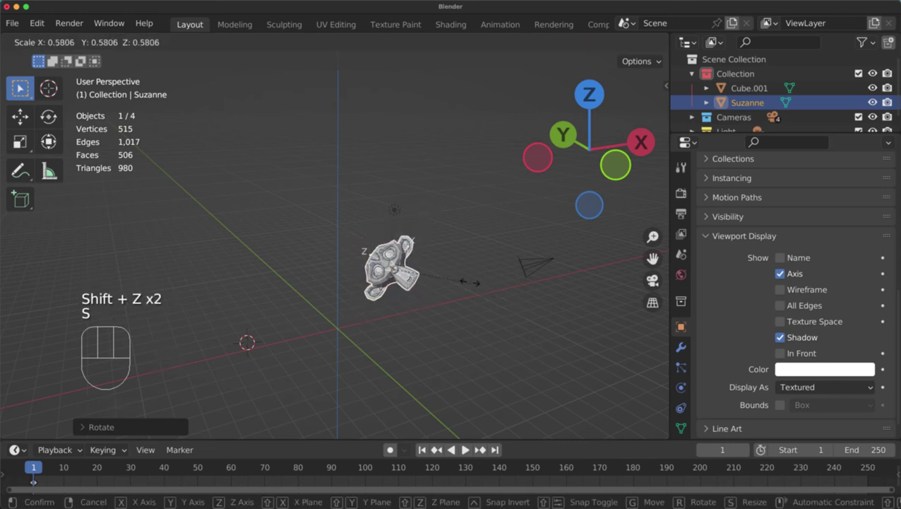
right_click(466, 282)
scroll(466, 282, "down", 2)
middle_click_drag(466, 282, 505, 284, "shift")
key("g")
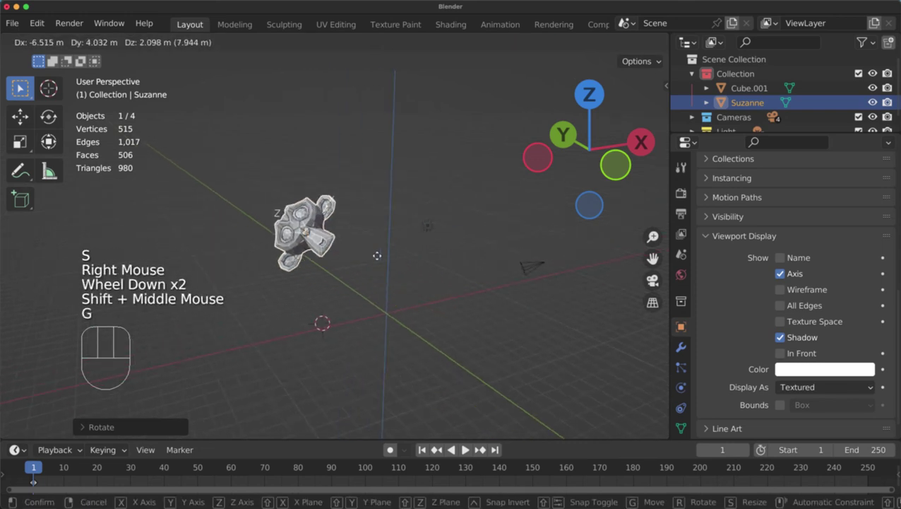
left_click(377, 256)
- Scale the monkey head's entire mesh down in Edit Mode and return to Object Mode
key("Tab")
key("s")
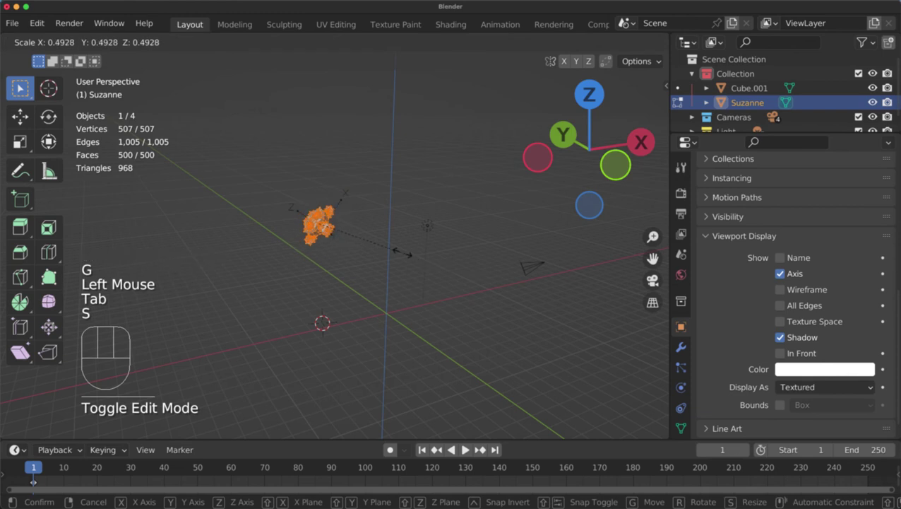
left_click(382, 245)
key("Tab")
- Try moving the tilted monkey head along the global Z axis, then cancel the move
middle_click_drag(383, 245, 448, 269)
scroll(394, 249, "up", 2)
scroll(397, 251, "up", 2)
scroll(360, 252, "down", 3)
middle_click_drag(448, 269, 455, 288)
scroll(452, 269, "down", 1)
scroll(452, 271, "up", 1, "shift")
middle_click_drag(456, 288, 424, 278)
key("g")
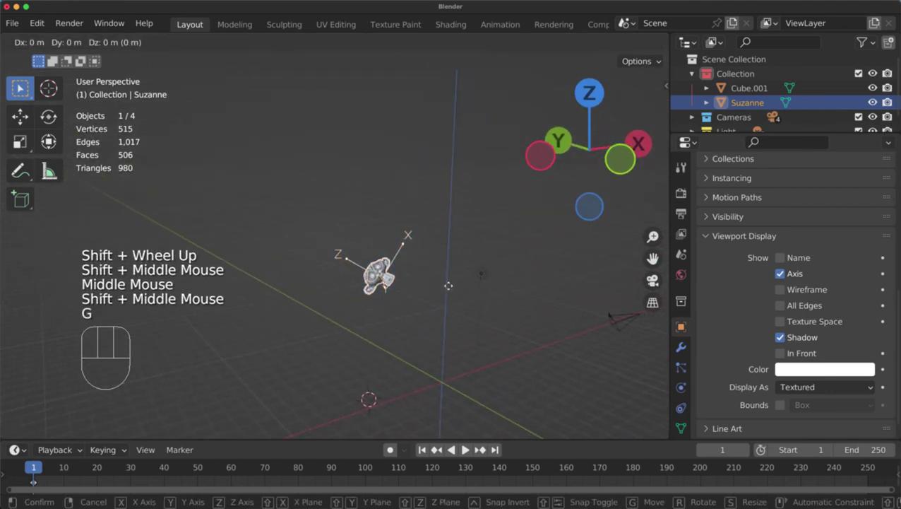
key("z")
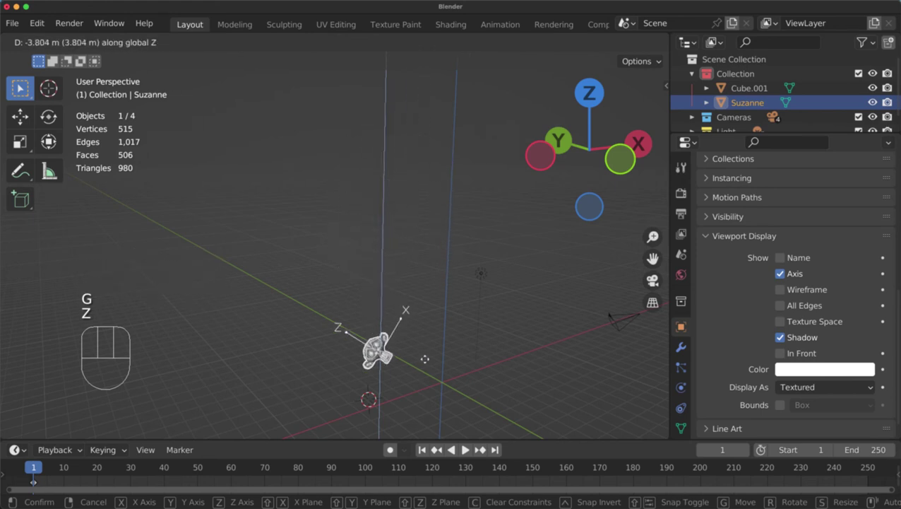
right_click(424, 359)
- Set the transform orientation to Local and try moving the monkey head along its local Z axis, cancelling the move
middle_click_drag(372, 200, 382, 267)
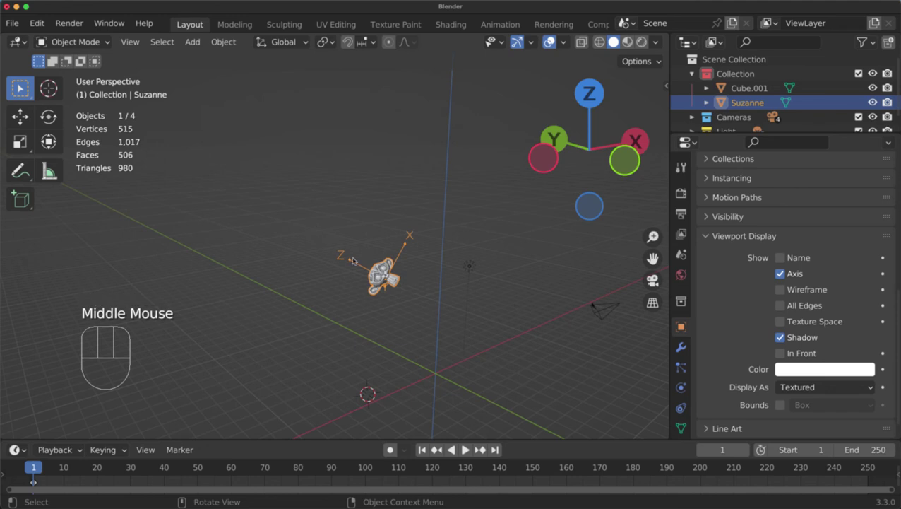
left_click(279, 42)
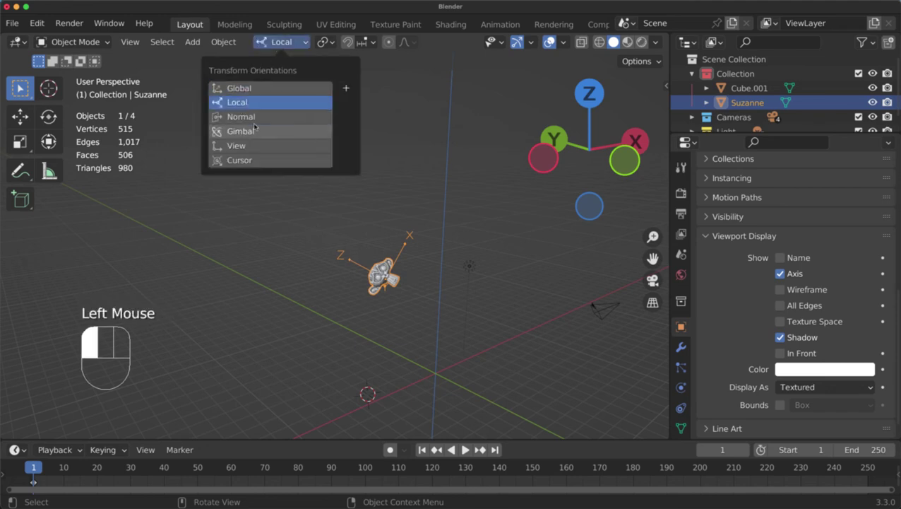
left_click(238, 102)
key("g")
key("z")
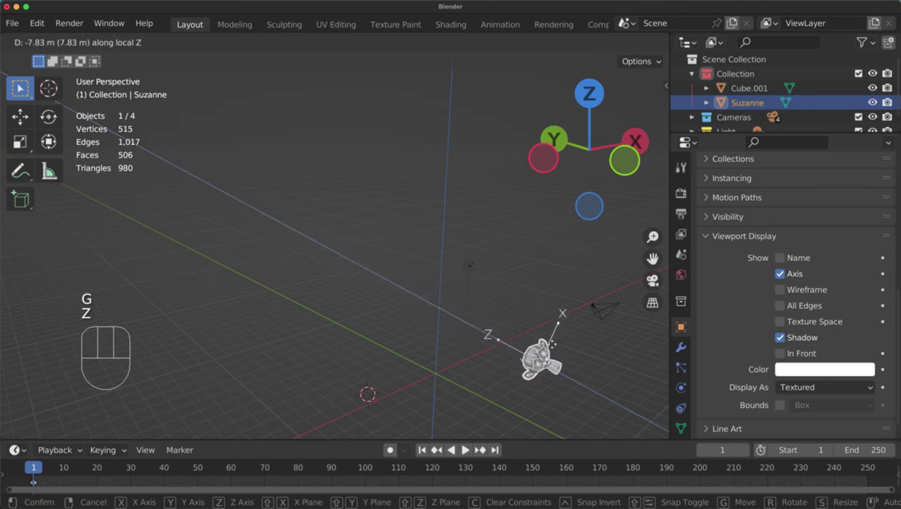
right_click(346, 251)
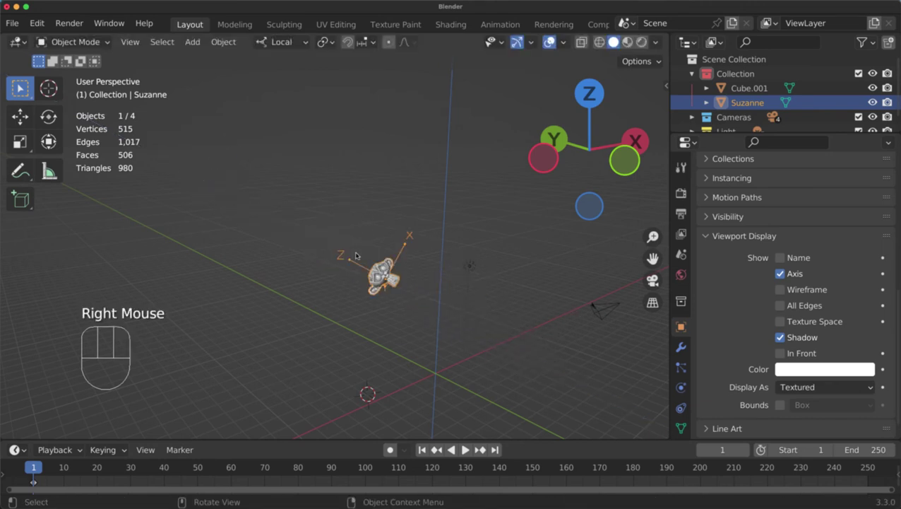
- Set the transform orientation back to Global and open the transform pivot point options
middle_click_drag(356, 255, 335, 236)
left_click(279, 42)
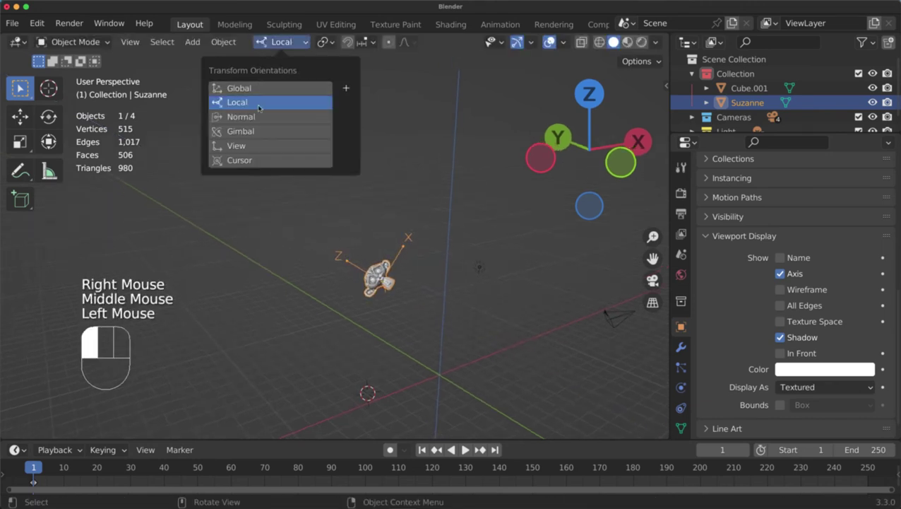
left_click(250, 91)
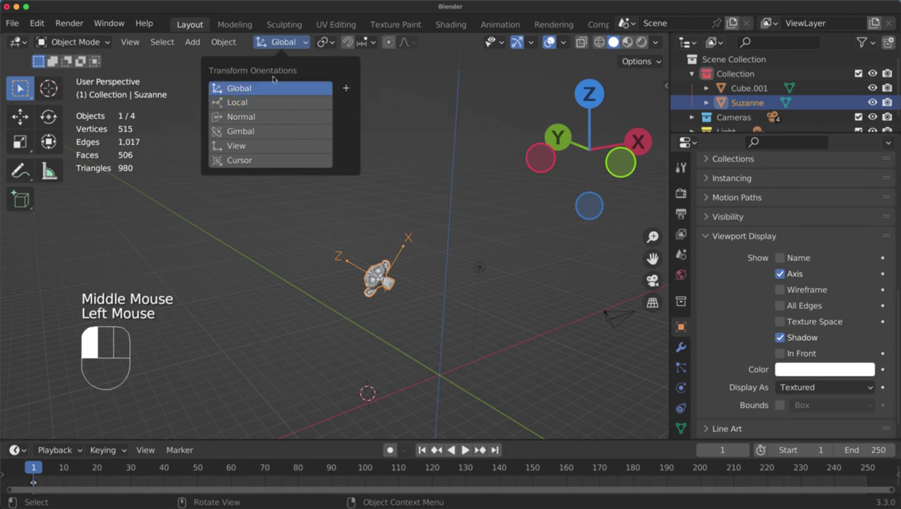
left_click(326, 42)
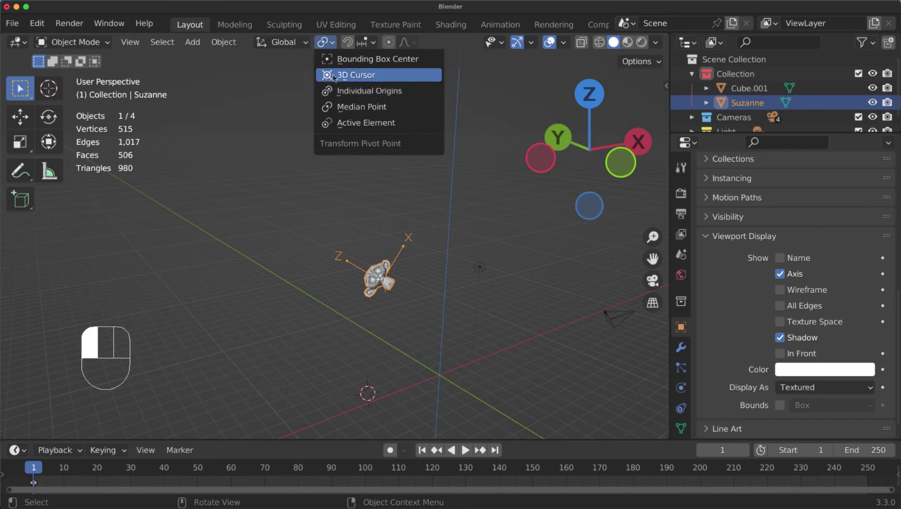
- Move the cube freely to a raised spot across from the monkey head, and narrow the properties editor
middle_click_drag(397, 272, 472, 286)
scroll(396, 273, "down", 2)
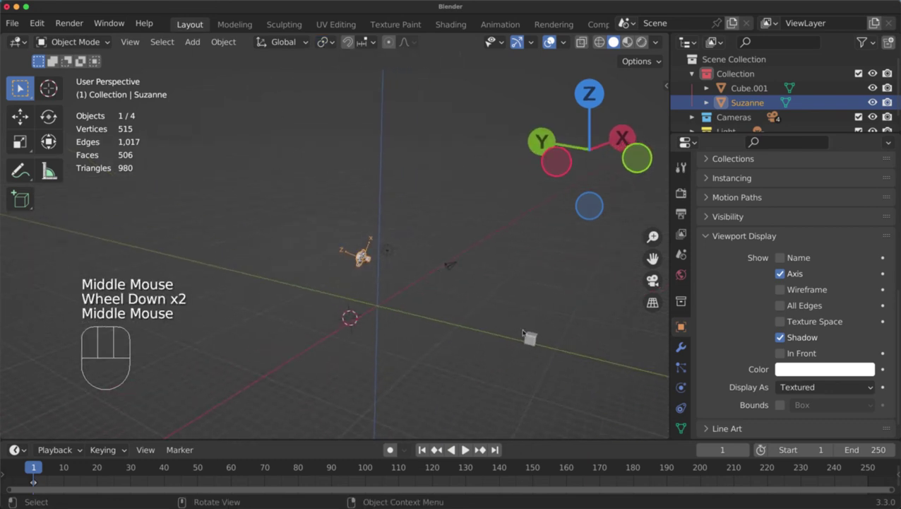
left_click(531, 338)
key("g")
left_click(436, 233)
scroll(454, 226, "up", 2)
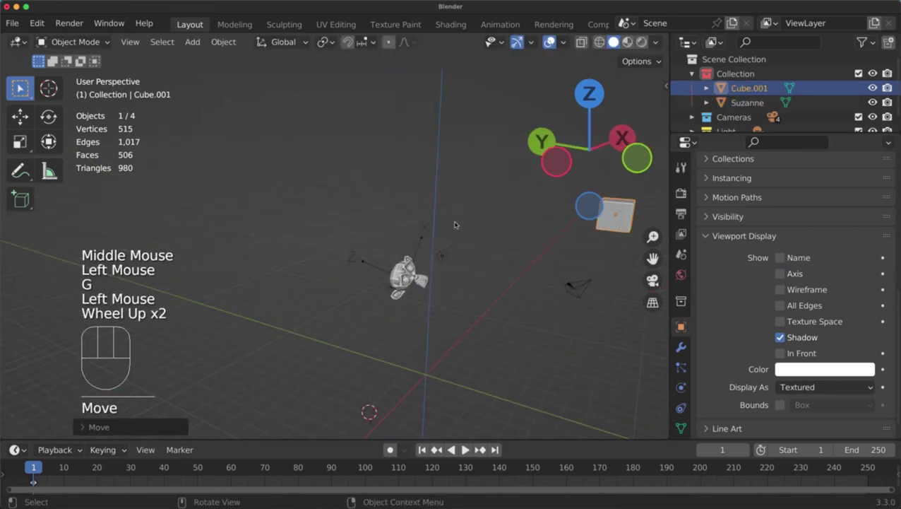
scroll(506, 248, "down", 1)
middle_click_drag(456, 225, 454, 248)
scroll(452, 246, "up", 1)
middle_click_drag(452, 246, 432, 243)
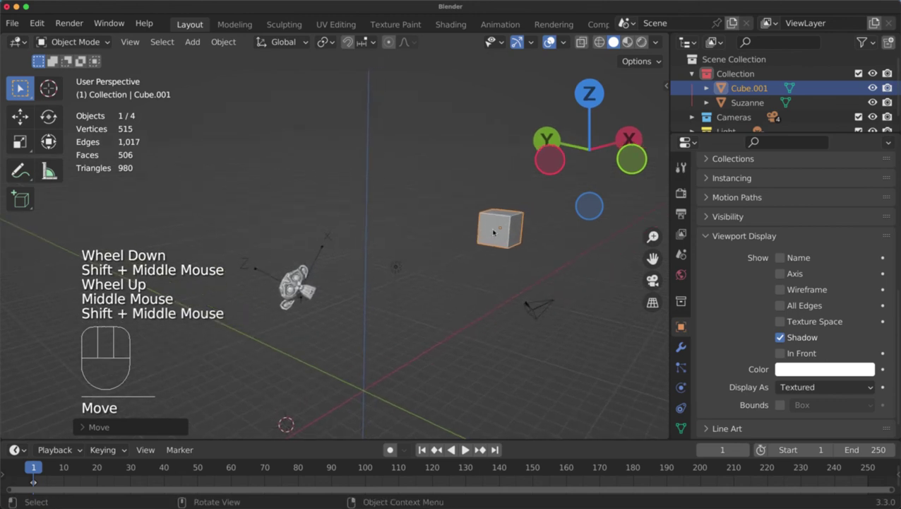
left_click_drag(675, 284, 773, 283)
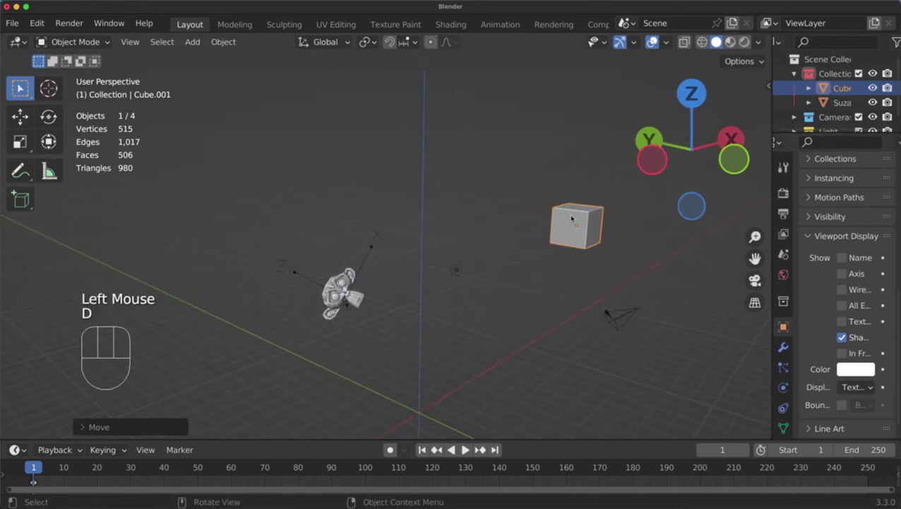
- Mark the cube and the monkey head with annotation strokes, and erase the strokes
left_click_drag(573, 218, 581, 231)
key("d")
left_click(344, 291)
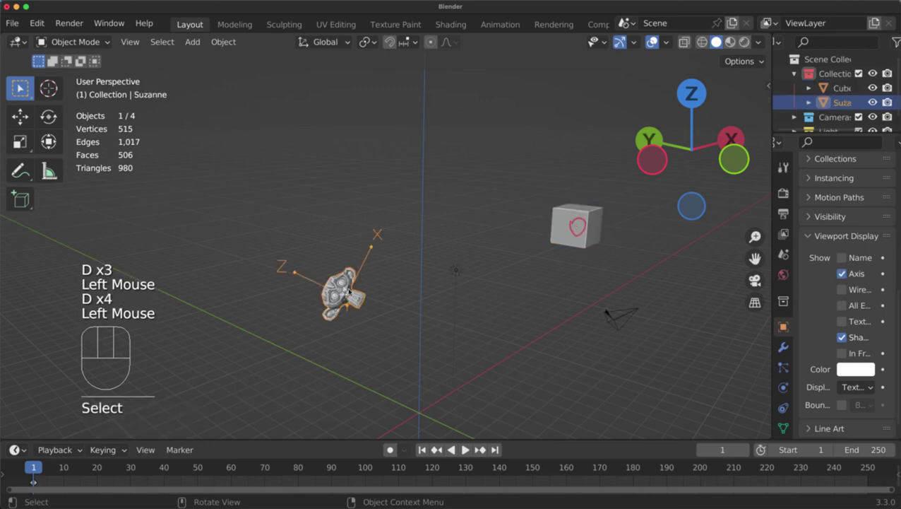
key("d")
left_click(345, 290)
key("d")
right_click_drag(353, 286, 328, 303)
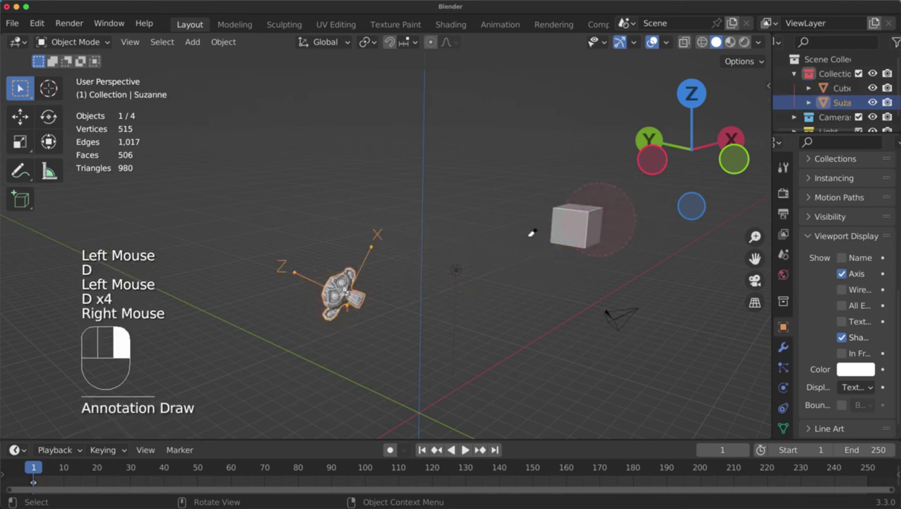
- Select the cube together with the monkey head and try rotating both around their median point, cancelling the rotation
left_click(576, 225, "shift")
middle_click_drag(477, 222, 463, 221, "shift")
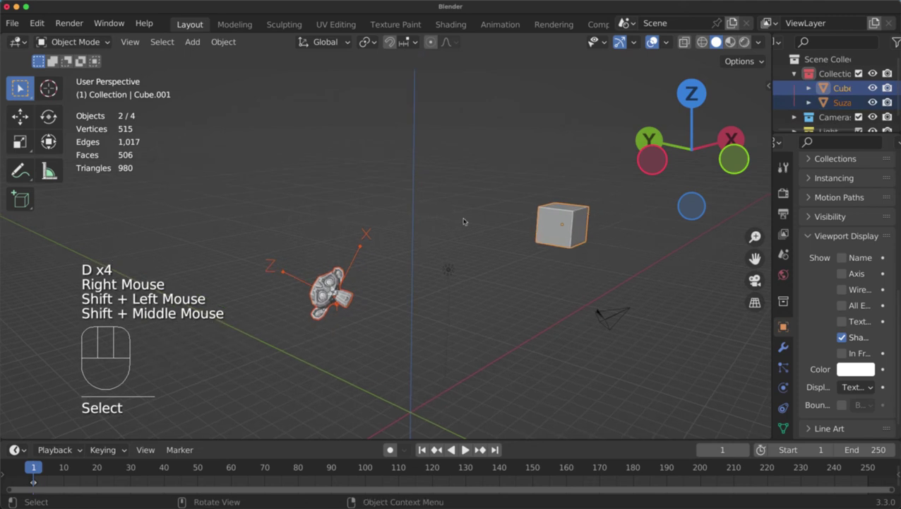
key("r")
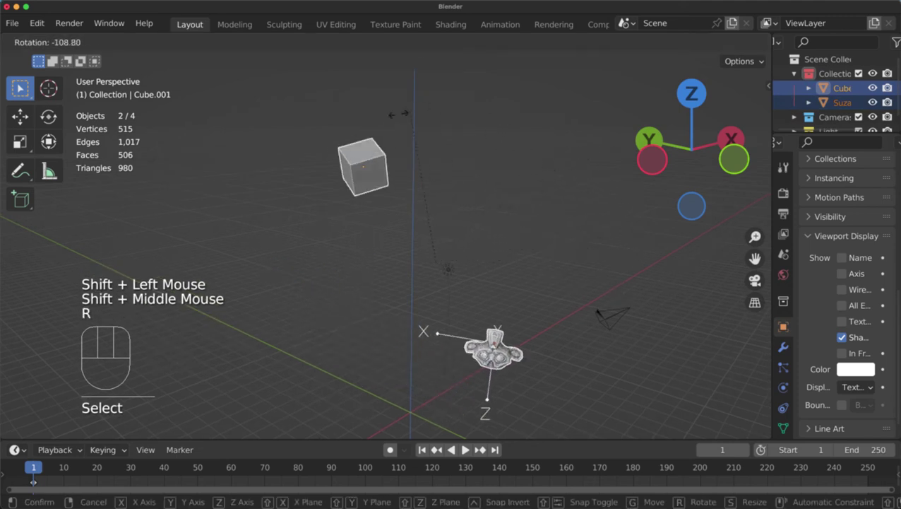
right_click(544, 285)
- Circle the midpoint between both objects with an annotation, try rotating them around it, cancel the rotation and erase the mark
left_click_drag(431, 260, 439, 265)
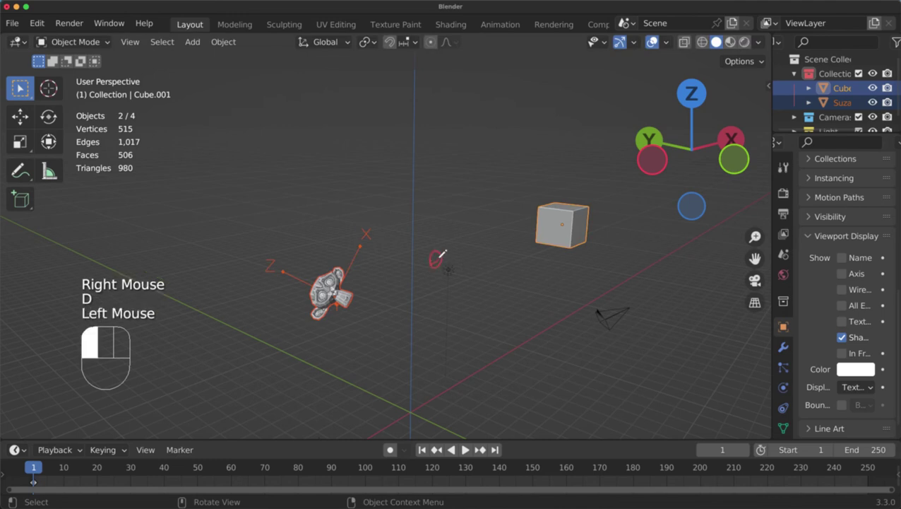
key("d")
key("d")
key("r")
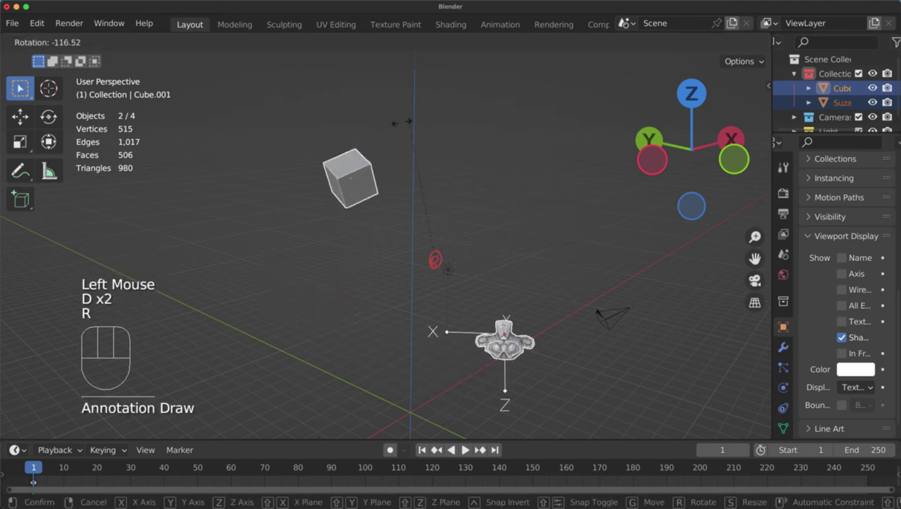
right_click(534, 238)
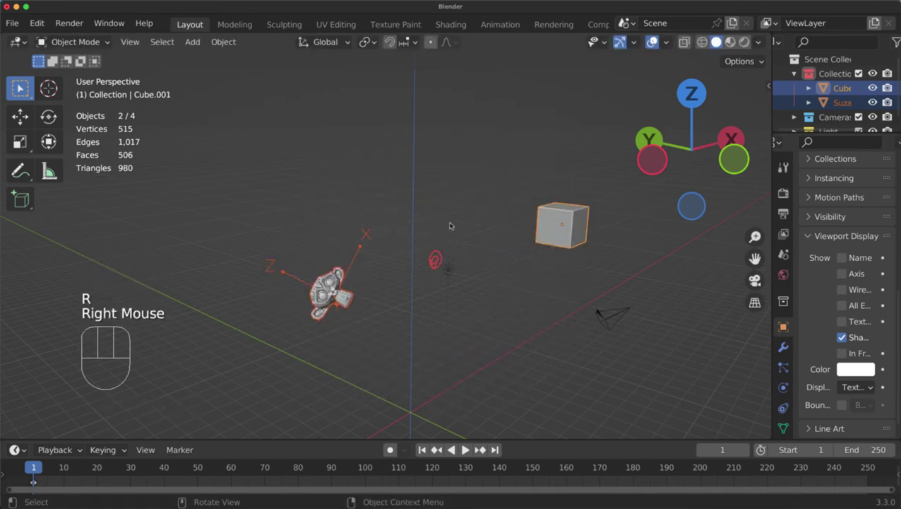
right_click_drag(447, 220, 436, 248)
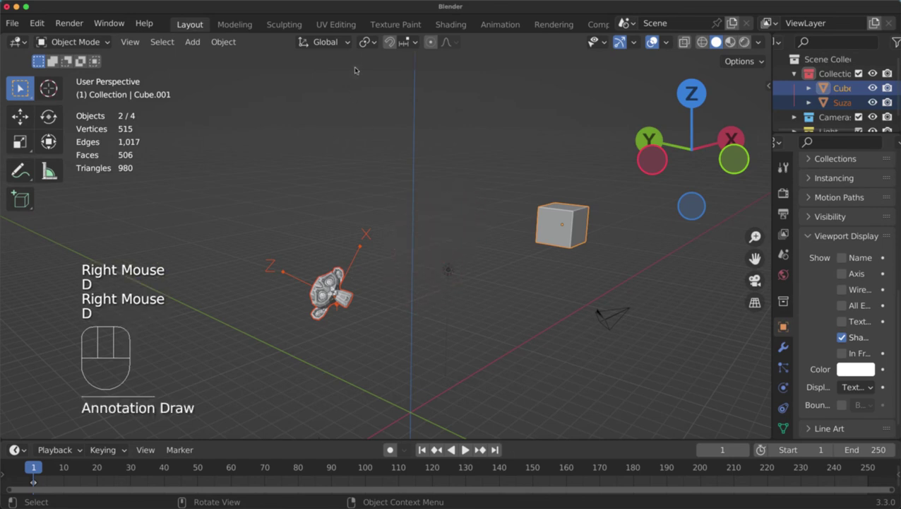
- Set the transform pivot point to 3D Cursor, and circle the 3D cursor with an annotation and erase it
left_click(367, 41)
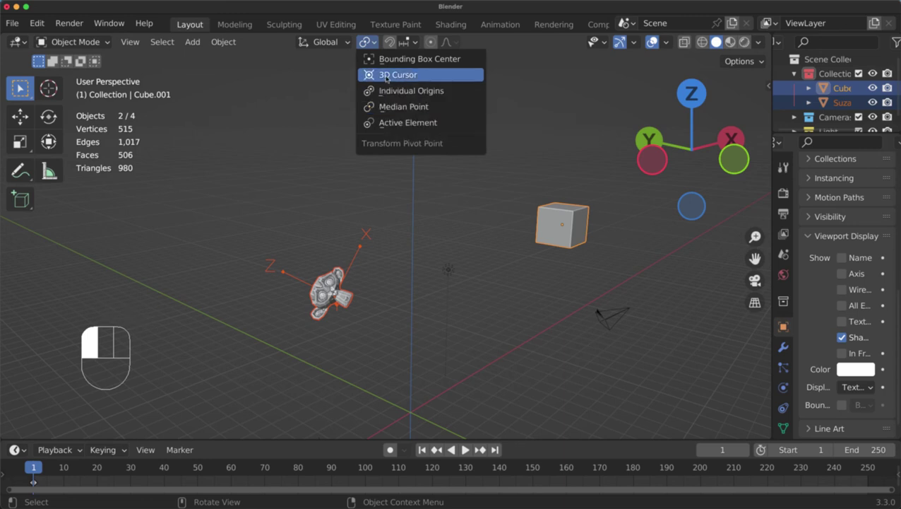
left_click(387, 79)
middle_click_drag(483, 313, 434, 274)
scroll(428, 320, "down", 1)
middle_click_drag(424, 281, 419, 289)
middle_click_drag(399, 312, 417, 292, "shift")
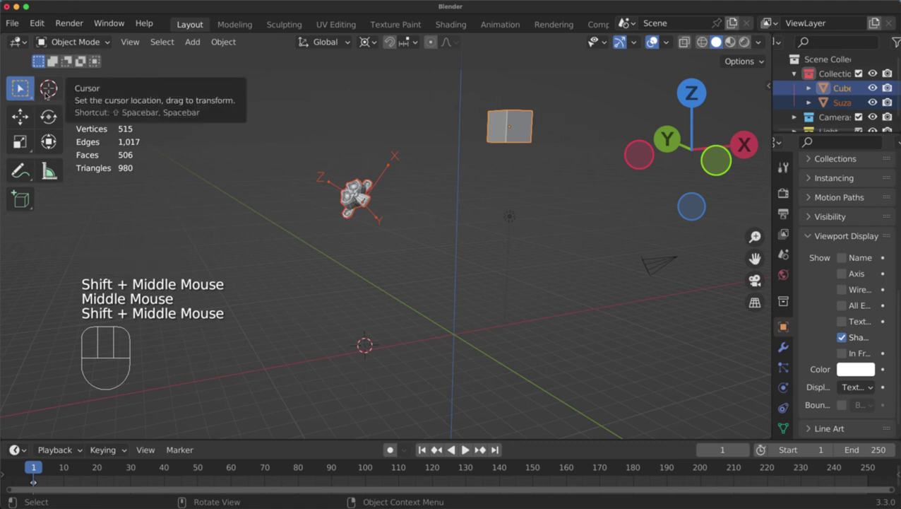
right_click_drag(348, 311, 381, 320)
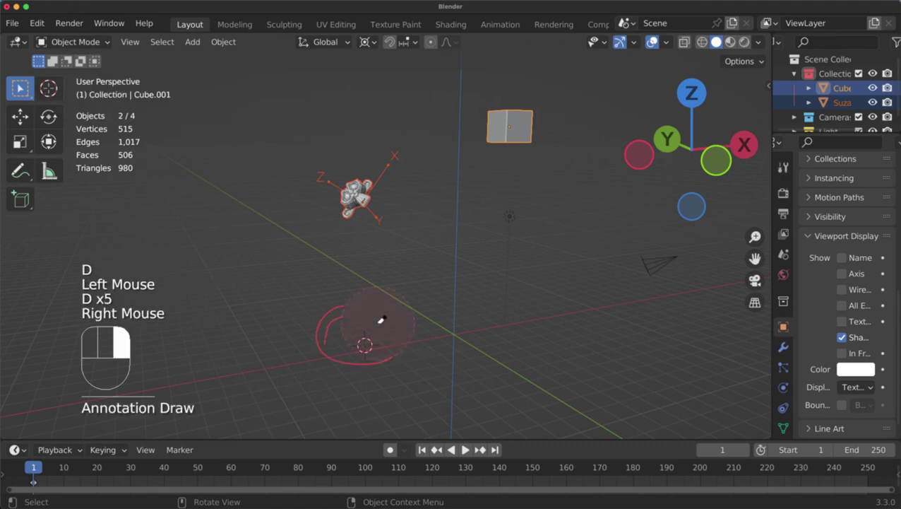
middle_click_drag(384, 311, 375, 268)
- Rotate the cube and monkey head together around the 3D cursor
left_click(368, 42)
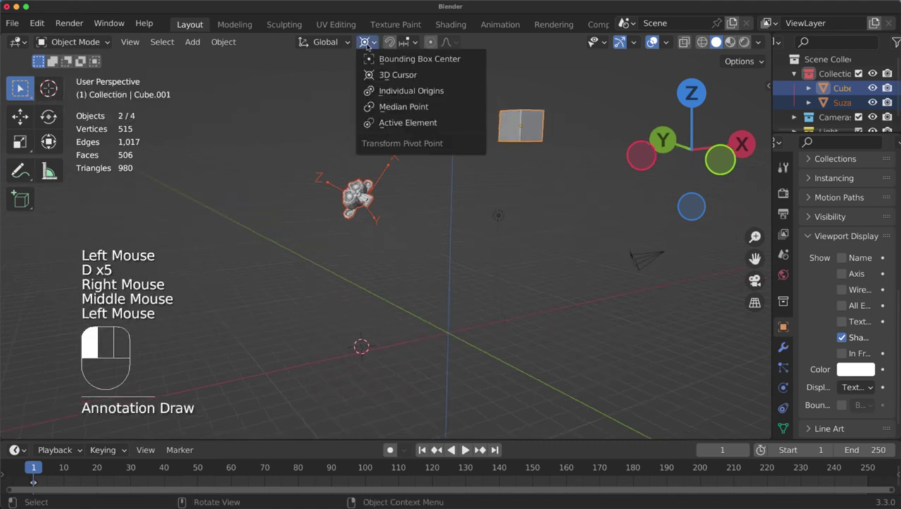
left_click(372, 74)
middle_click_drag(423, 197, 426, 205, "shift")
key("r")
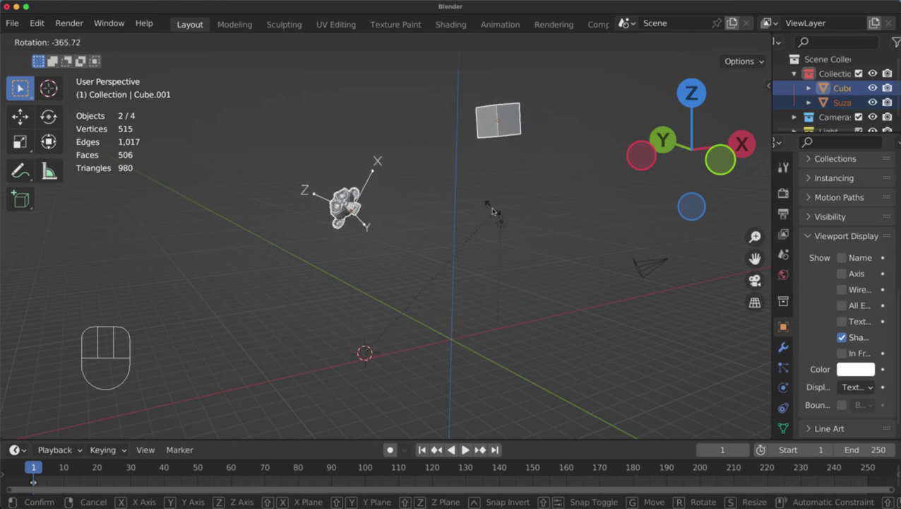
left_click(387, 300)
scroll(356, 90, "down", 1)
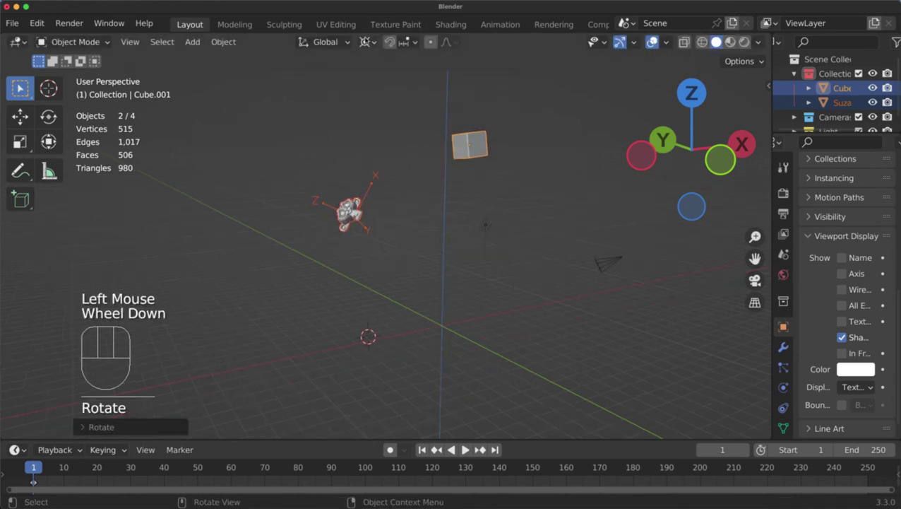
- Set the transform pivot point back to Median Point
left_click(368, 42)
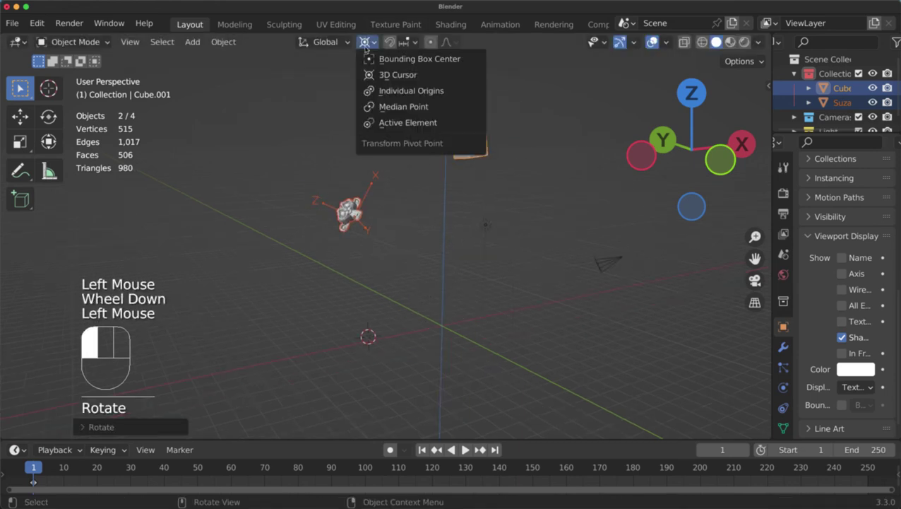
left_click(393, 113)
middle_click_drag(393, 114, 455, 144)
scroll(429, 179, "up", 2)
scroll(455, 144, "down", 1)
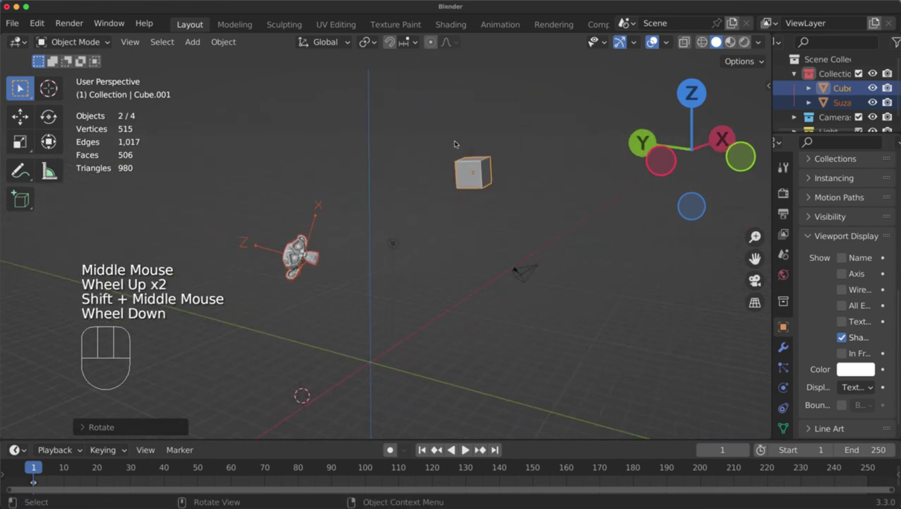
key("d")
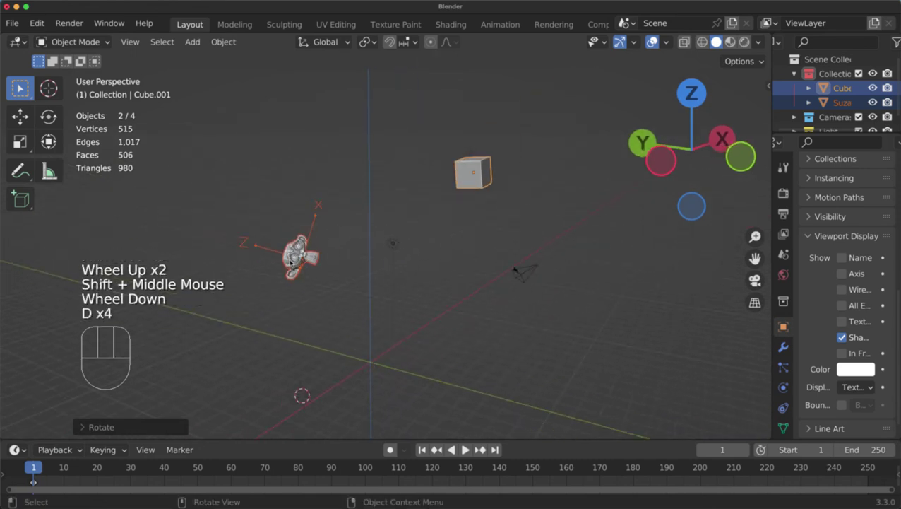
key("d")
key("d")
- Set the transform pivot point to Individual Origins, and circle the monkey head and the cube with annotations and erase them
left_click(368, 41)
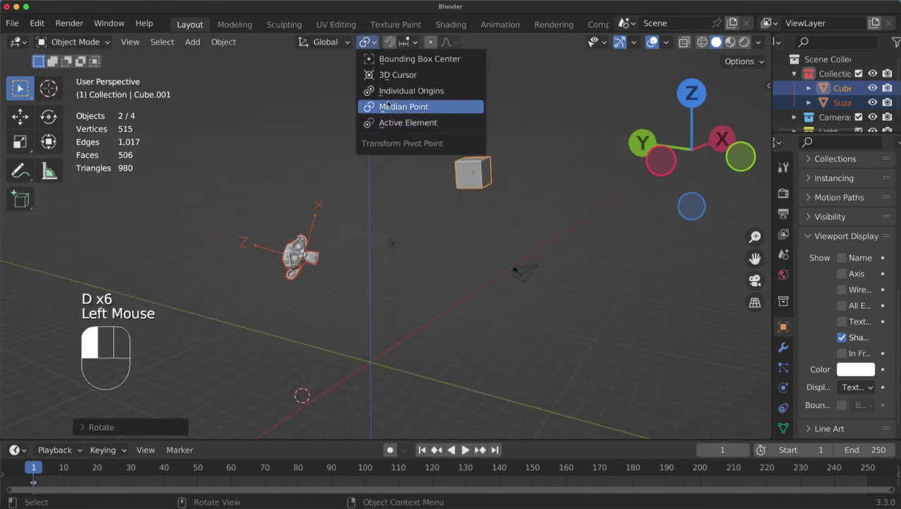
left_click(390, 92)
key("d")
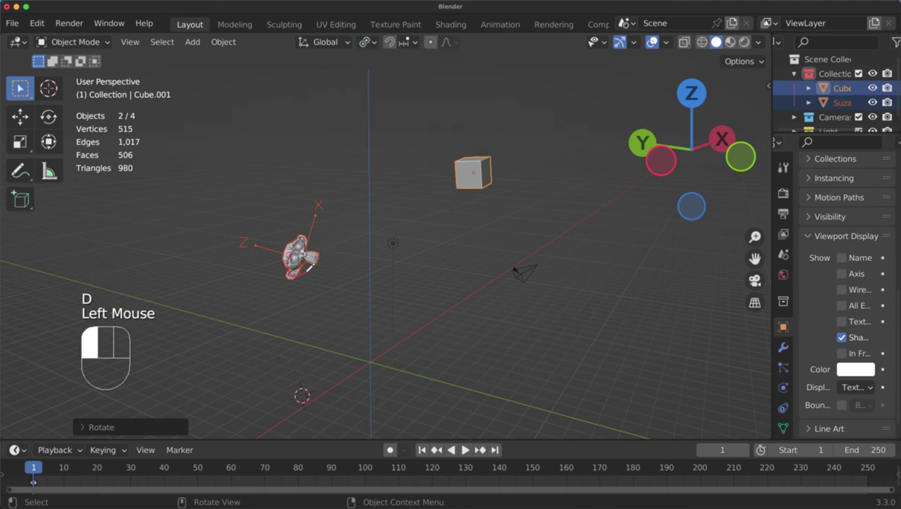
left_click_drag(298, 260, 294, 268)
key("d")
mouse_move(453, 176)
left_mouse_down()
mouse_move(477, 176)
mouse_move(466, 164)
left_mouse_up()
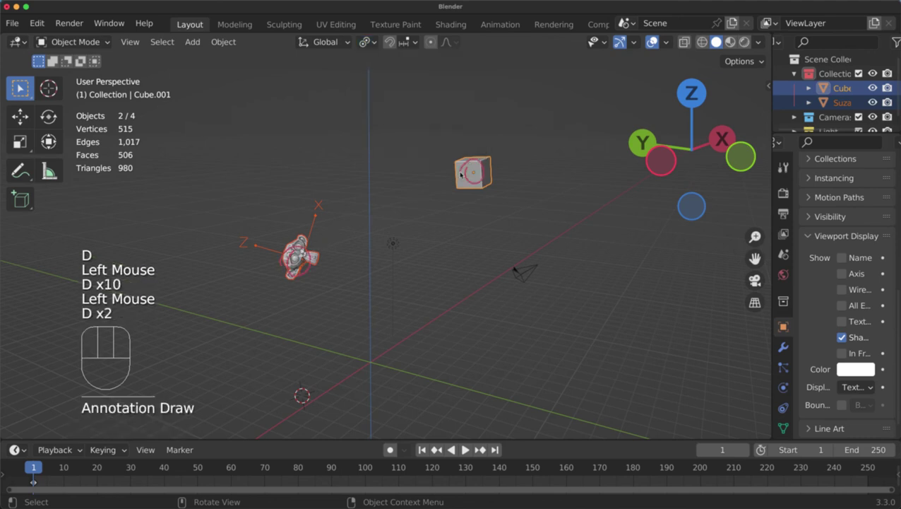
mouse_move(447, 169)
right_mouse_down()
mouse_move(535, 132)
mouse_move(300, 260)
right_mouse_up()
- Try rotating both objects around their individual origins, cancel it, and return the transform pivot point to Median Point
key("r")
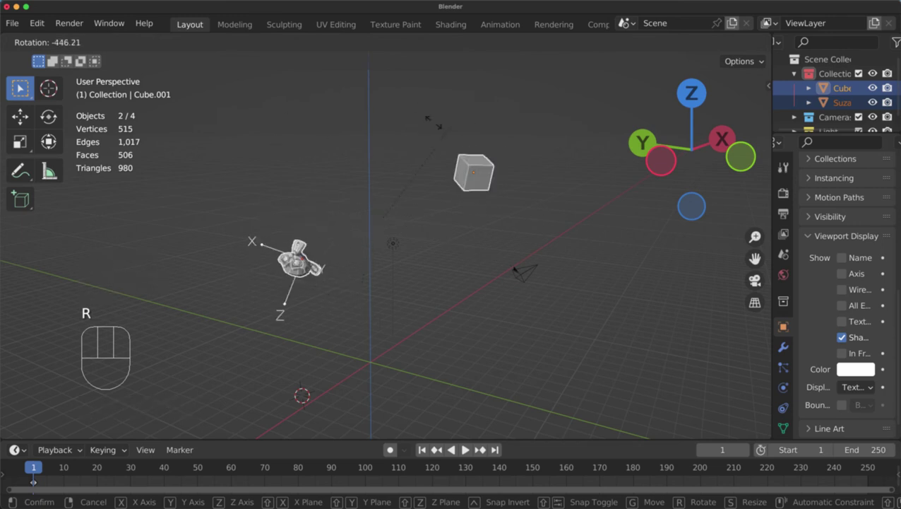
right_click(459, 272)
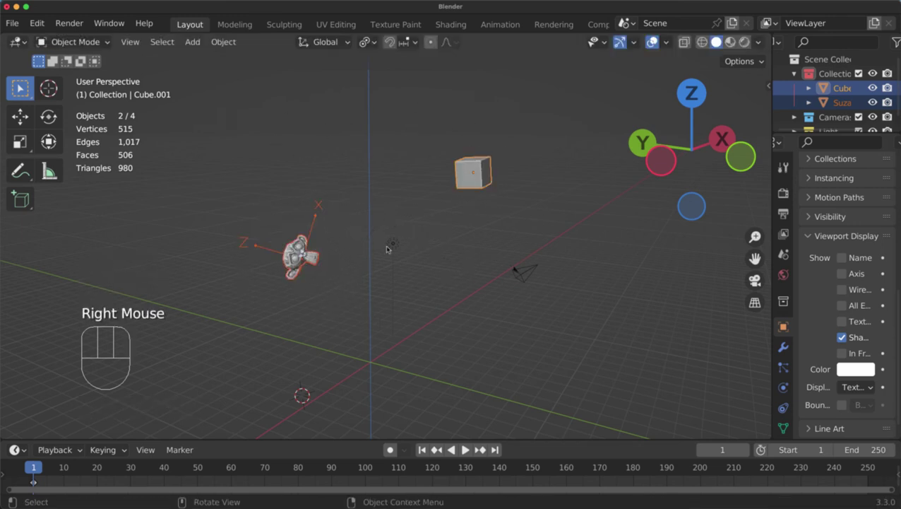
left_click(368, 41)
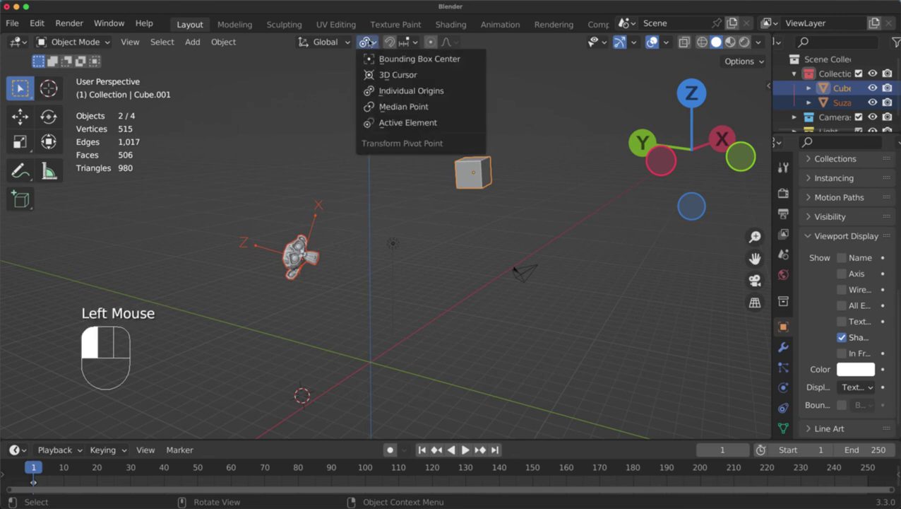
left_click(396, 108)
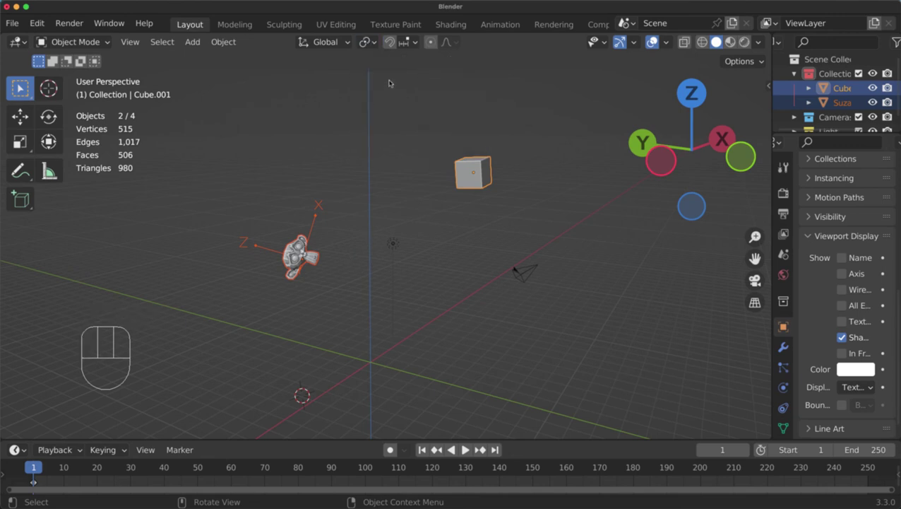
- Turn on snapping with the Increment type for moves, and deselect all objects
left_click(410, 43)
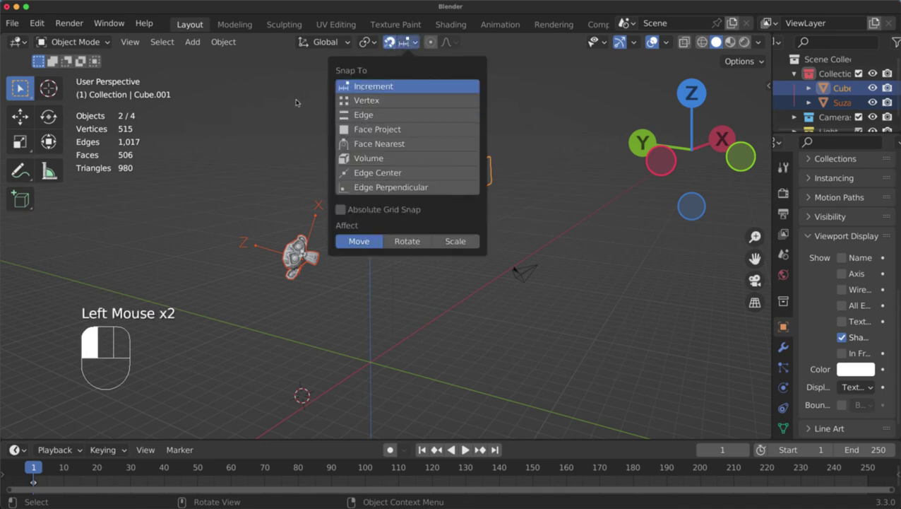
left_click(357, 269)
scroll(359, 265, "down", 2)
middle_click_drag(357, 268, 421, 330)
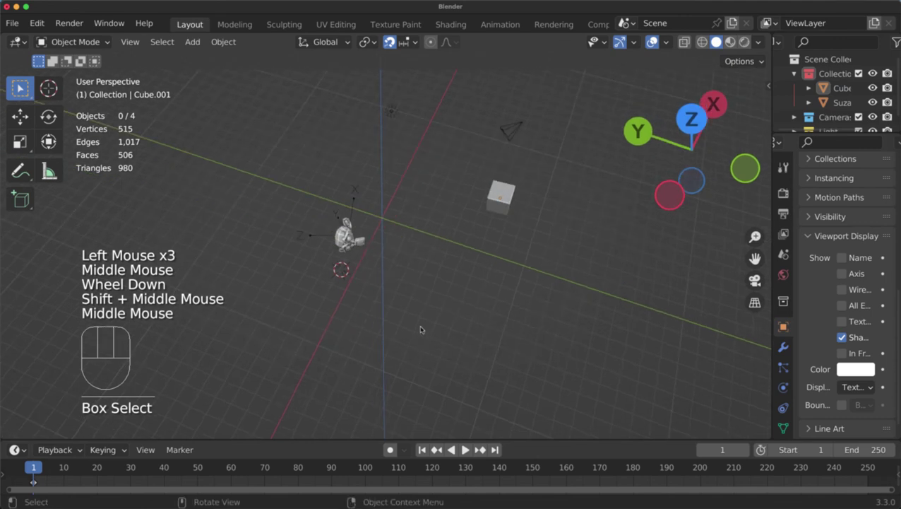
middle_click_drag(346, 298, 329, 259)
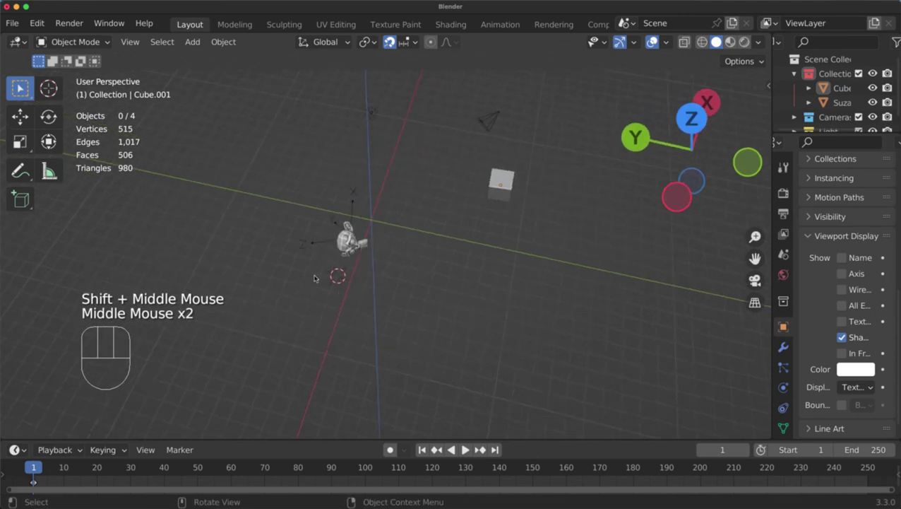
- Trace the floor grid below the monkey head with an annotation and erase it
key("d")
mouse_move(343, 306)
left_mouse_down()
mouse_move(338, 325)
mouse_move(376, 337)
left_mouse_up()
key("d")
key("d")
right_click_drag(348, 308, 339, 311)
key("d")
- Move the monkey head a few metres across the grid with increment snapping
left_click(349, 249)
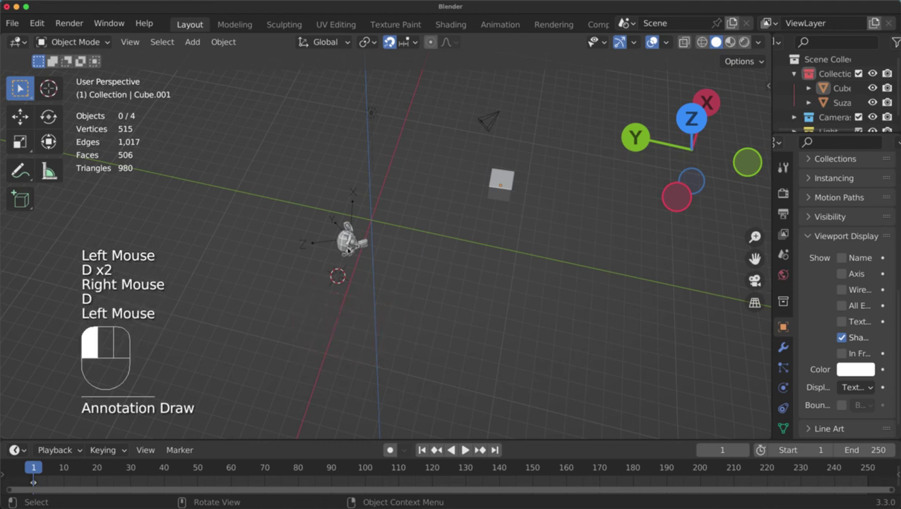
key("g")
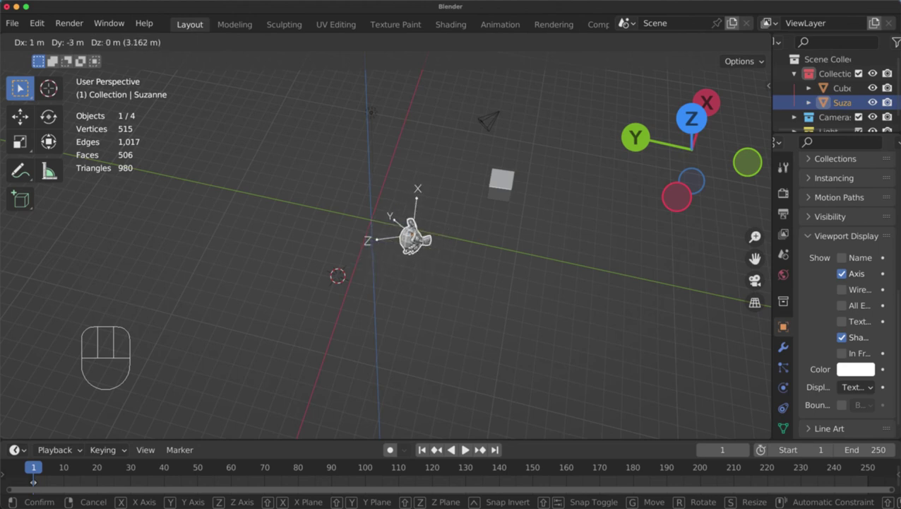
left_click(424, 212)
middle_click_drag(424, 212, 438, 214)
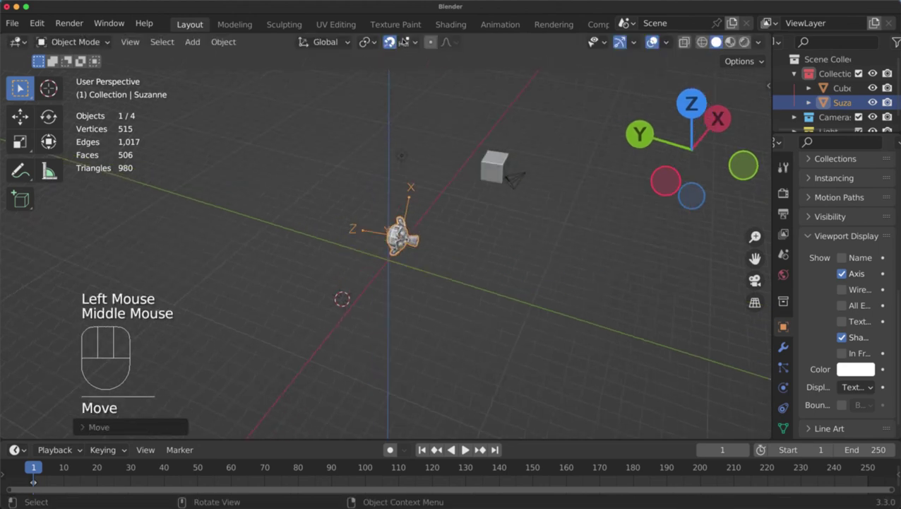
- Set the snapping type to Vertex and move the monkey head beside the cube, snapping it to one of the cube's corners
left_click(404, 42)
left_click(385, 98)
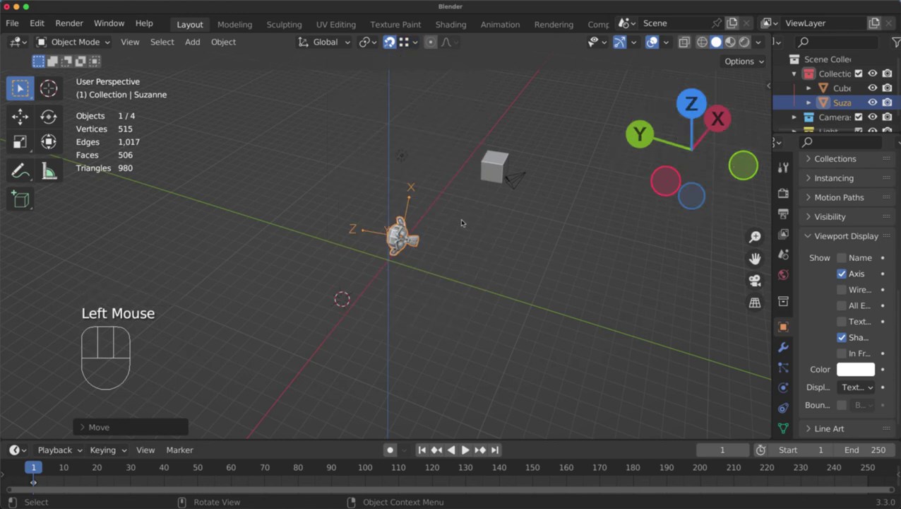
middle_click_drag(462, 223, 452, 224, "shift")
scroll(452, 225, "up", 1)
middle_click_drag(452, 224, 385, 237)
scroll(423, 229, "up", 1)
key("g")
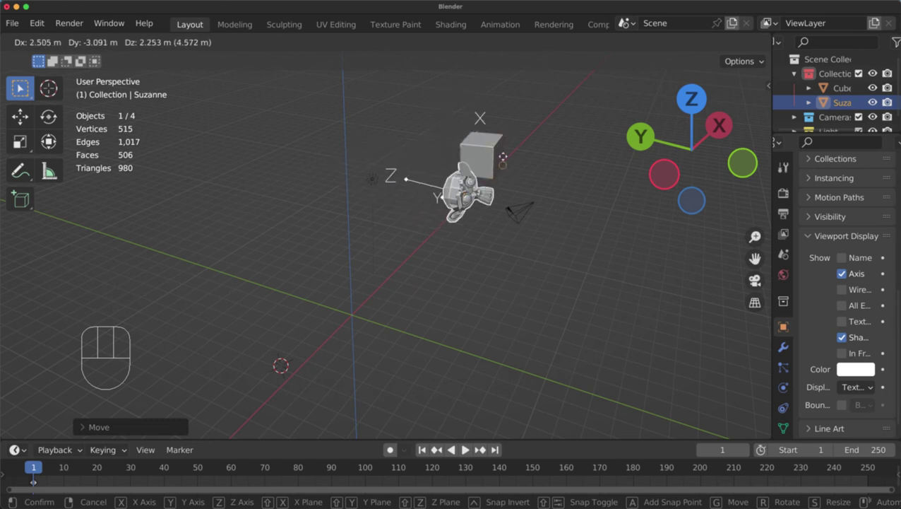
left_click(444, 145)
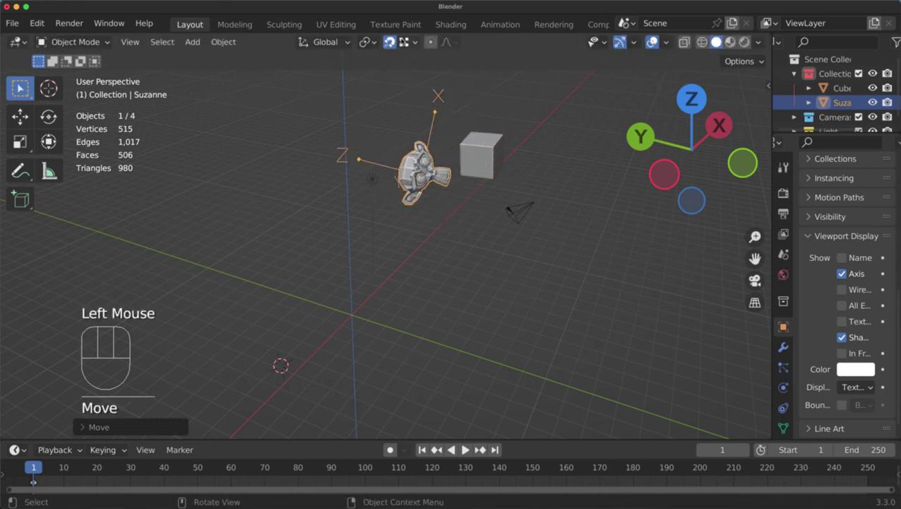
- Set the snapping type to Edge and try moving the monkey head along the cube's edges, cancelling the move
left_click(404, 42)
left_click(395, 114)
key("g")
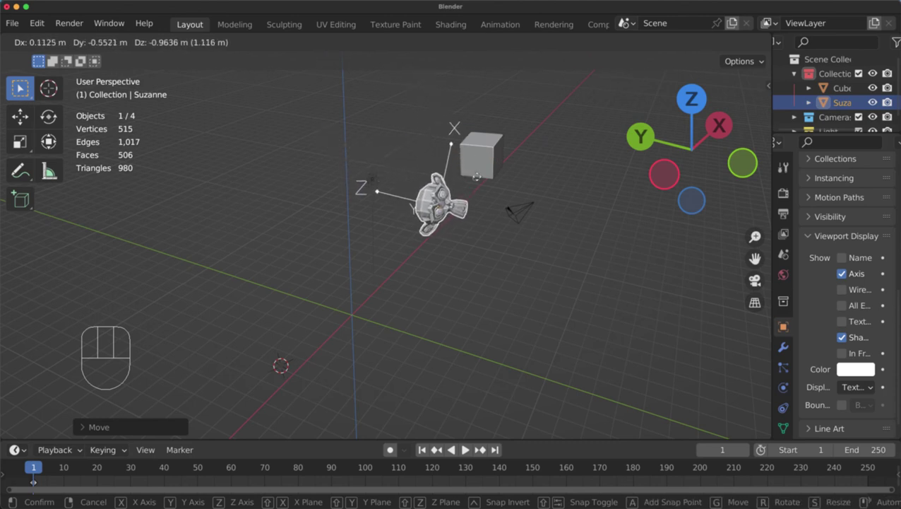
right_click(466, 152)
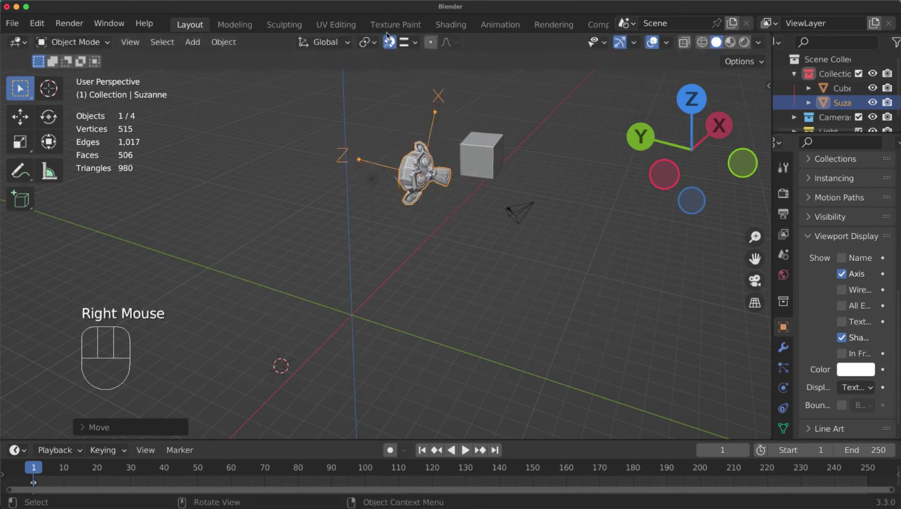
- Try moving the monkey head around the cube at close range with Edge snapping, and cancel the move
scroll(466, 166, "up", 2)
middle_click_drag(466, 166, 409, 233, "shift")
scroll(452, 198, "up", 1)
scroll(413, 247, "down", 1)
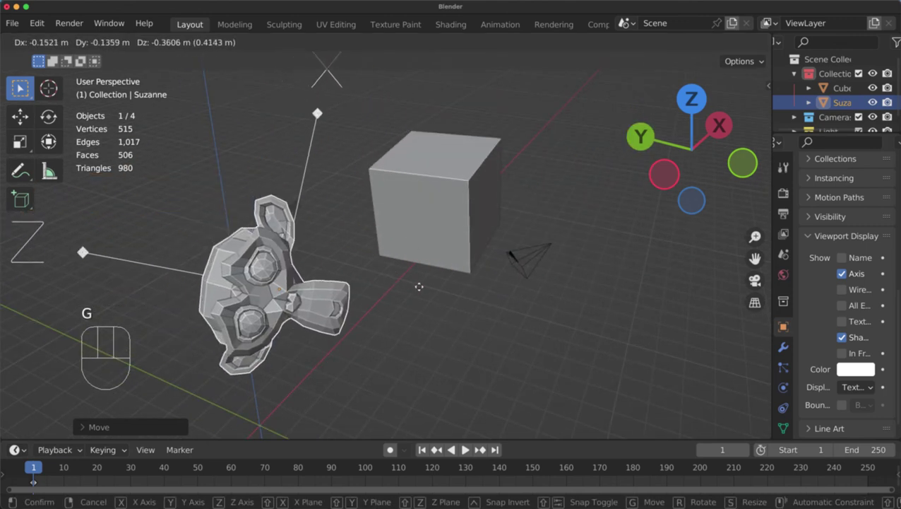
right_click(435, 148)
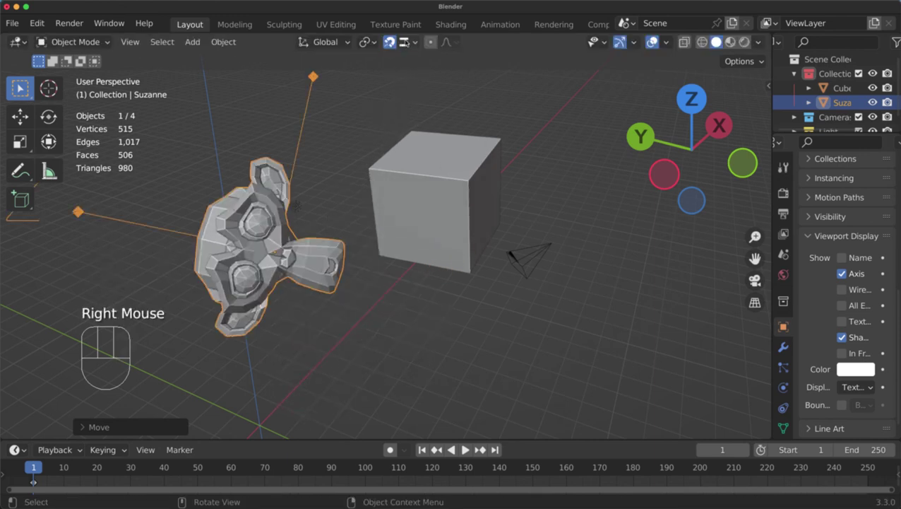
- Set the snapping type to Face Project and try moving the monkey head towards the cube's faces, cancelling the move
left_click(406, 41)
left_click(367, 127)
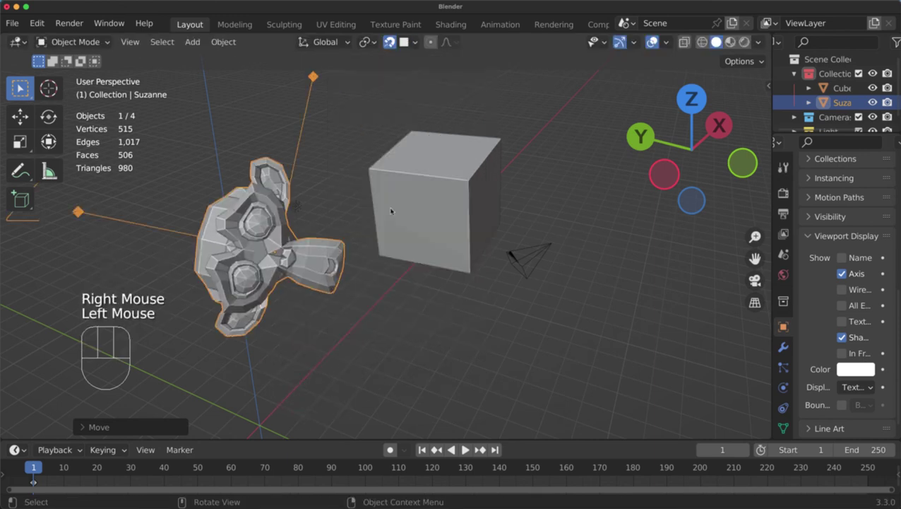
key("g")
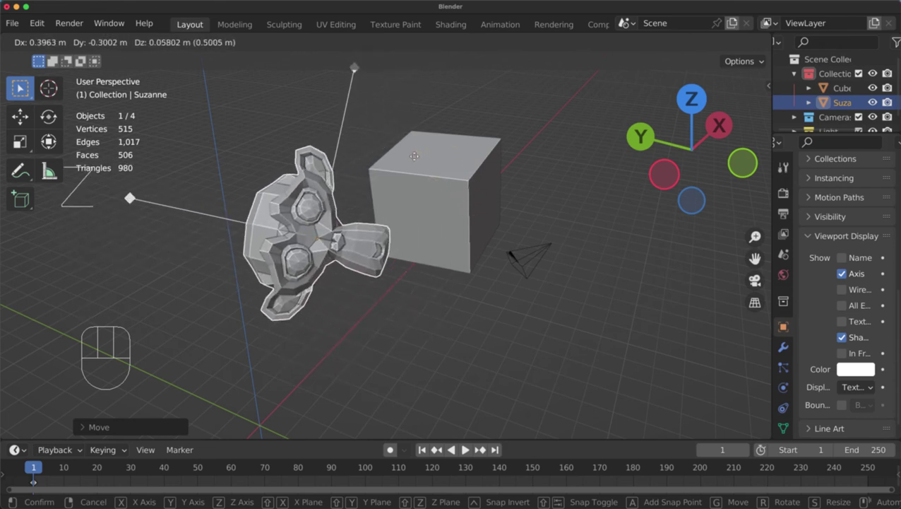
right_click(295, 205)
- Turn snapping off and set the snapping type back to Vertex
left_click(389, 42)
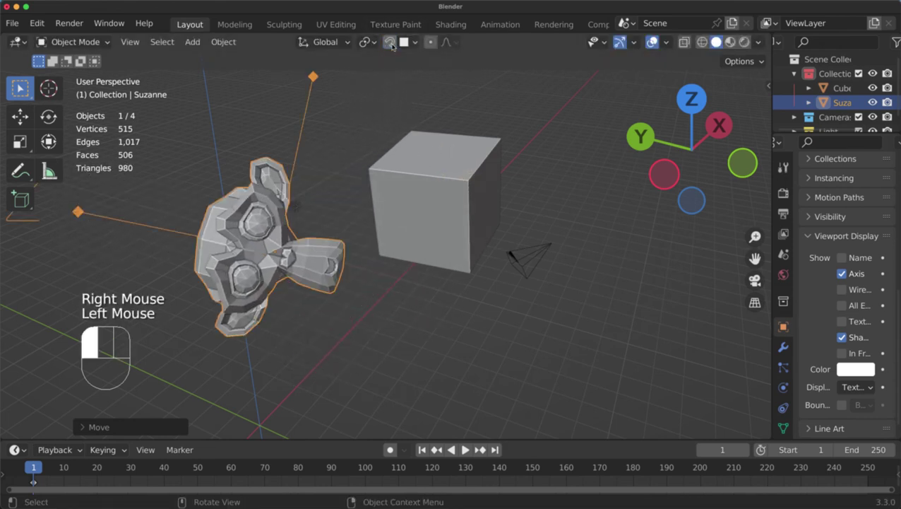
left_click(400, 42)
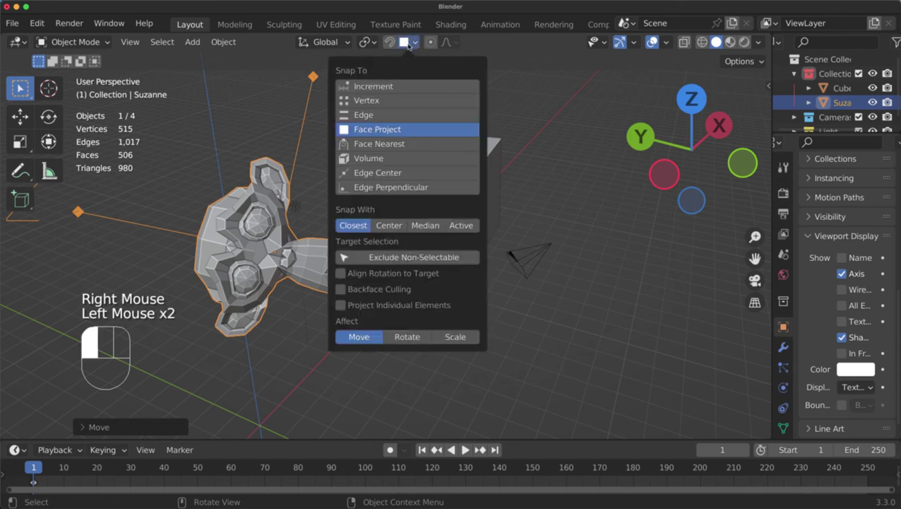
left_click(368, 88)
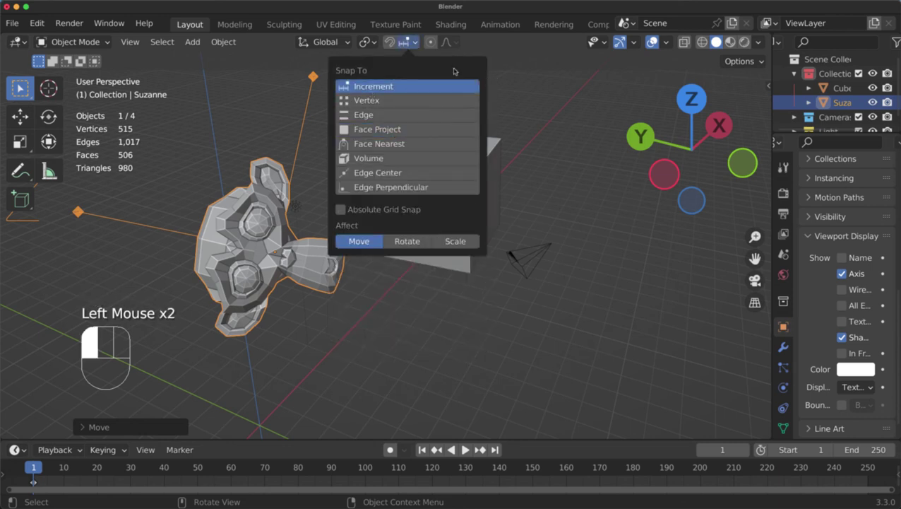
left_click(366, 101)
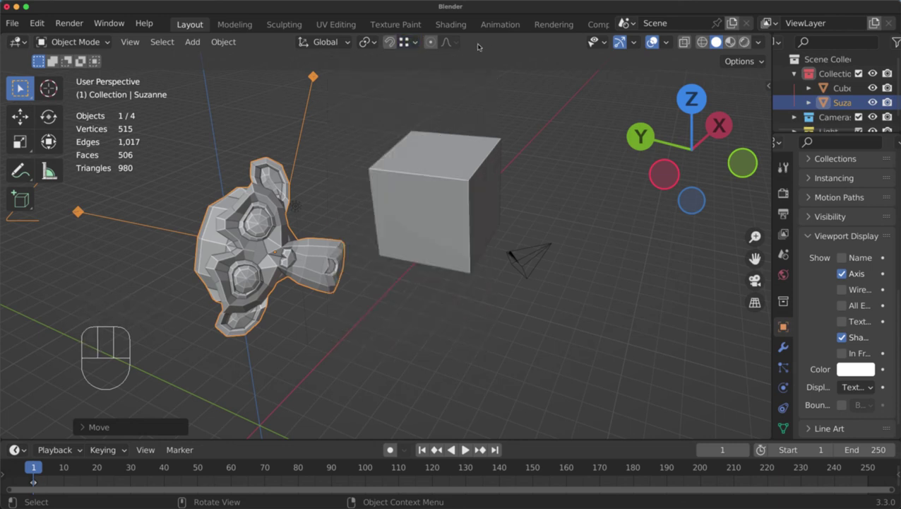
- Enable proportional editing and try moving the monkey head with a 1 m influence radius, cancelling the move
left_click(446, 42)
left_click(446, 42)
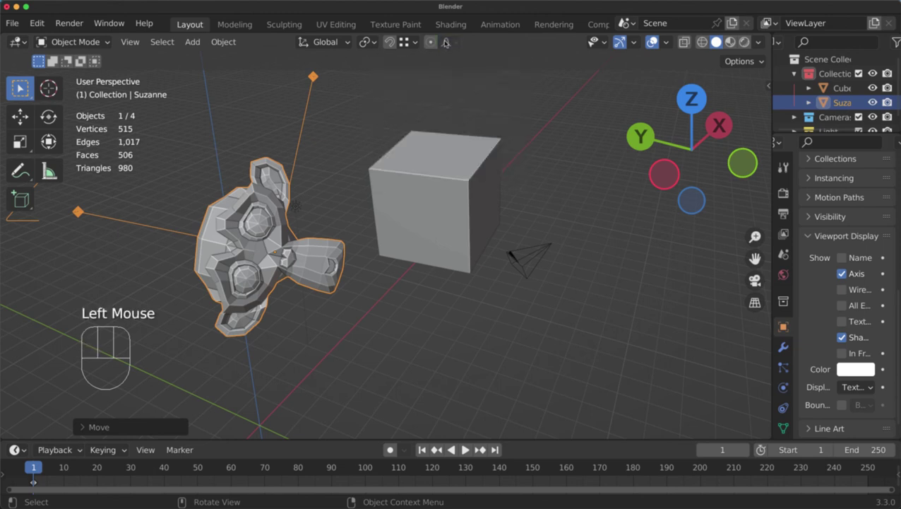
left_click(428, 43)
scroll(423, 82, "down", 1)
middle_click_drag(423, 82, 333, 177)
scroll(322, 167, "down", 2)
key("g")
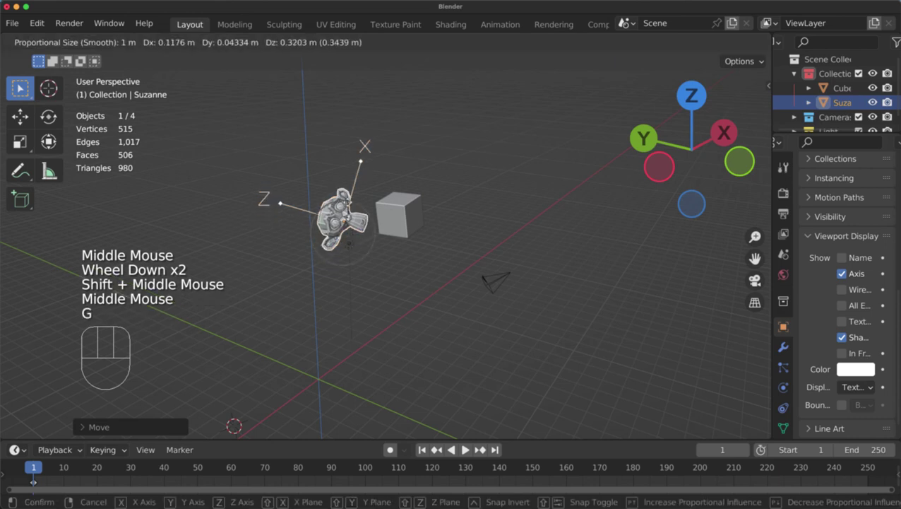
right_click(352, 146)
- Try another proportional move of the monkey head while varying the influence radius, and cancel it
scroll(351, 197, "down", 1)
key("g")
scroll(351, 197, "up", 2)
scroll(353, 194, "down", 7)
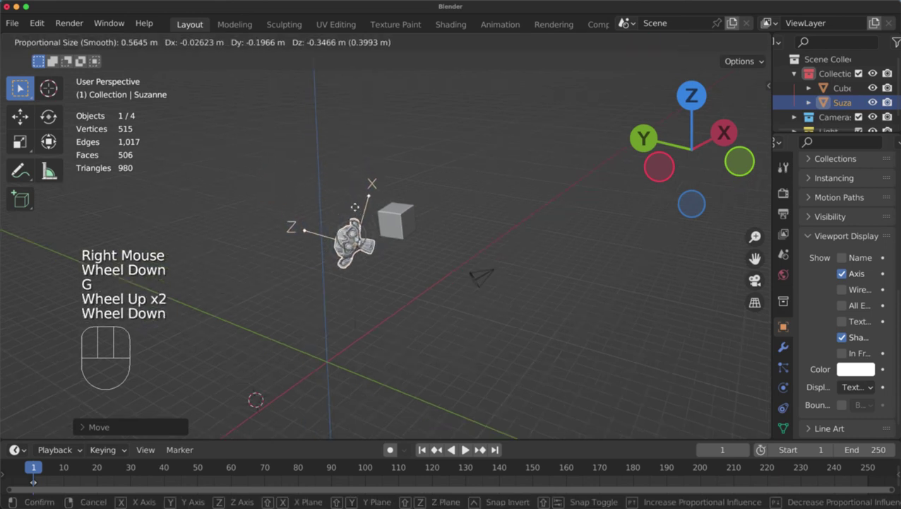
right_click(357, 135)
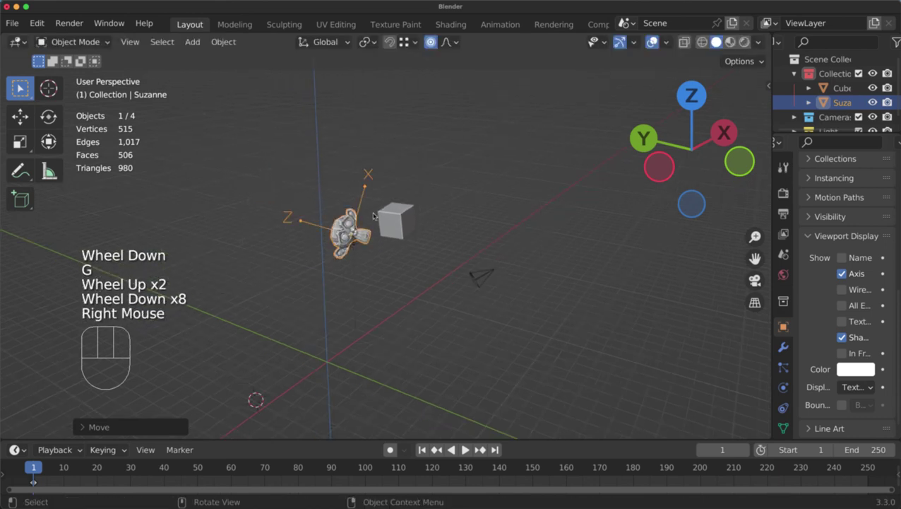
- Start moving the monkey head, repeatedly grow and shrink the proportional influence radius, ending at about 5.05 m, and cancel the move
key("g")
scroll(353, 198, "up", 4)
scroll(353, 197, "up", 2)
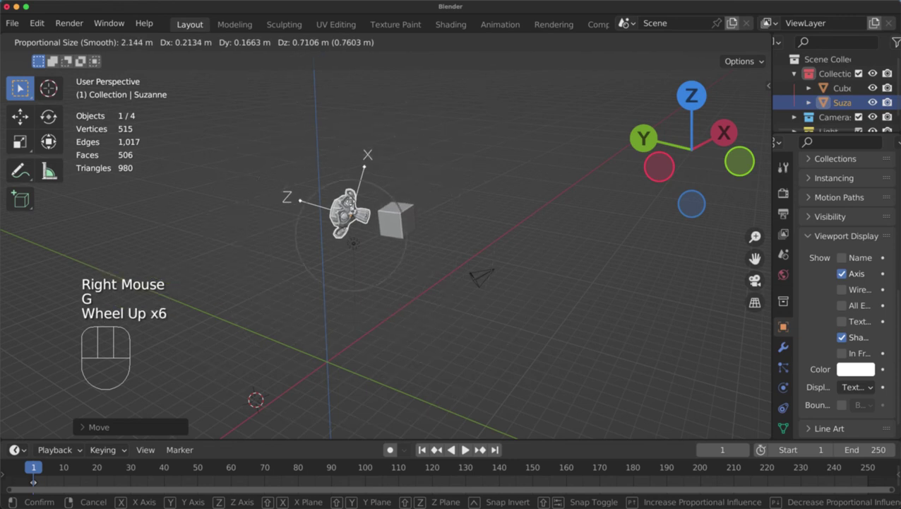
scroll(353, 198, "down", 6)
scroll(353, 198, "up", 5)
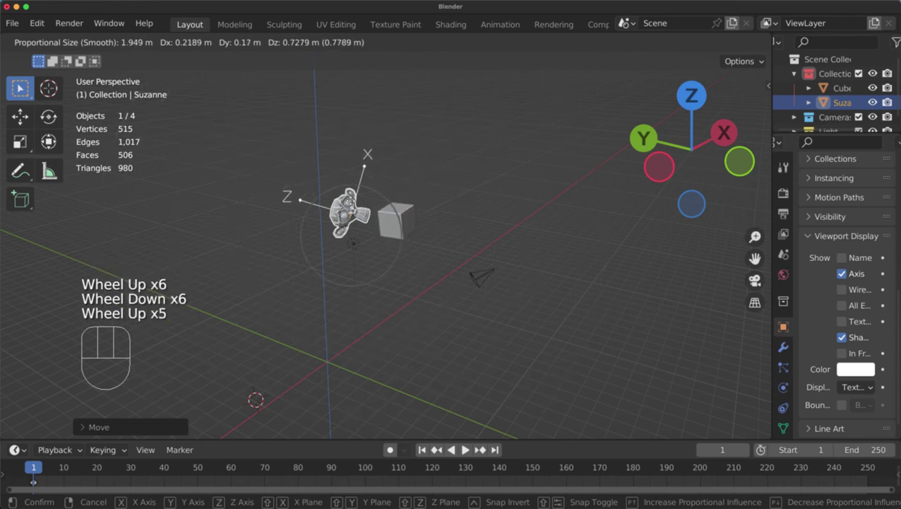
key("Page_Up")
key("Page_Up")
key("Page_Up")
key("Page_Up")
key("Page_Up")
key("Page_Down")
key("Page_Down")
key("Page_Down")
key("Page_Down")
key("Page_Down")
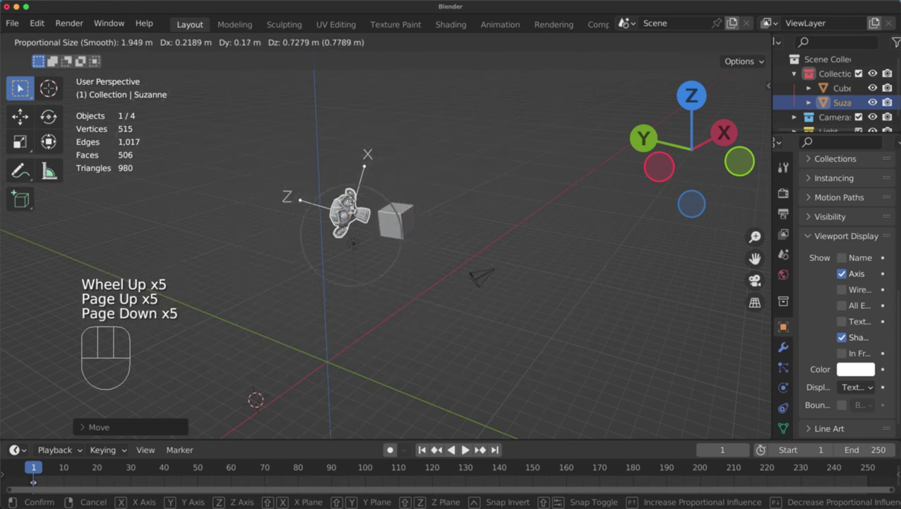
key("Page_Down")
key("Page_Down")
key("Page_Up")
key("Page_Up")
key("Page_Up")
key("Page_Up")
key("Page_Up")
key("Page_Up")
key("Page_Up")
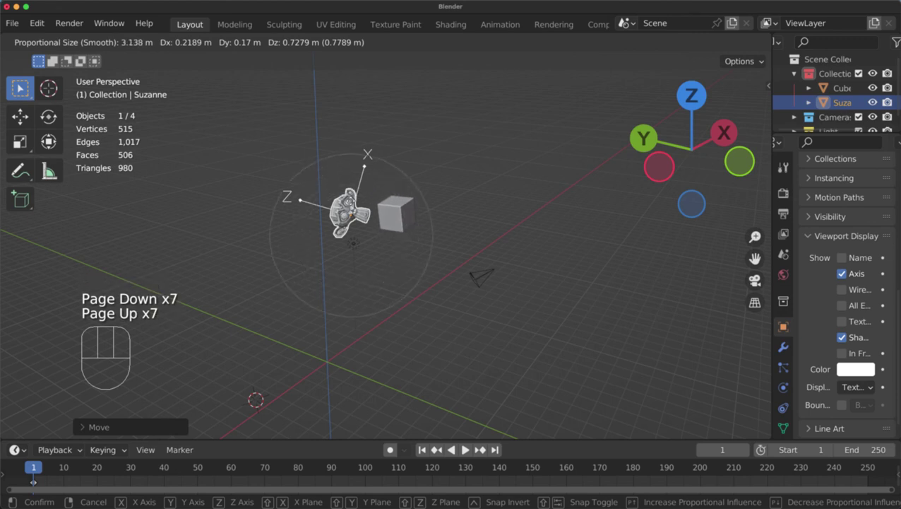
key("Page_Up")
key("Page_Down")
key("Page_Down")
key("Page_Down")
key("Page_Down")
key("Page_Down")
key("Page_Down")
key("Page_Up")
key("Page_Up")
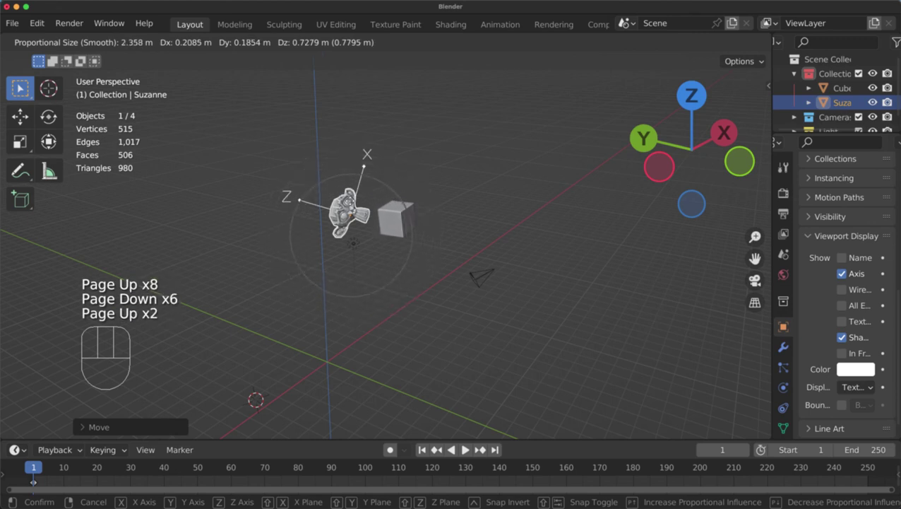
key("Page_Up")
key("Page_Up")
key("Page_Up")
key("Page_Up")
scroll(350, 211, "down", 1)
key("Page_Up")
scroll(350, 212, "down", 1)
key("Page_Up")
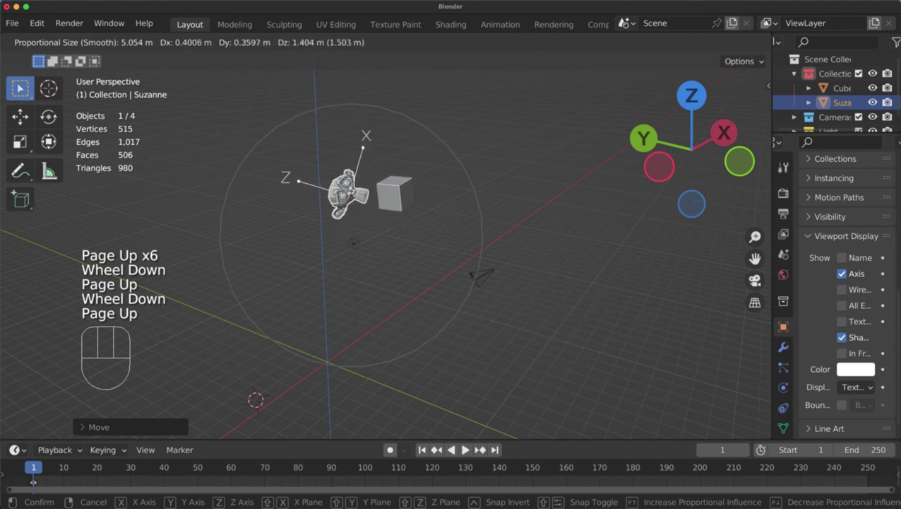
right_click(350, 212)
- Select the monkey head together with the cube and duplicate the pair, placing the copy beside the originals
middle_click_drag(350, 212, 358, 262)
scroll(364, 214, "down", 2)
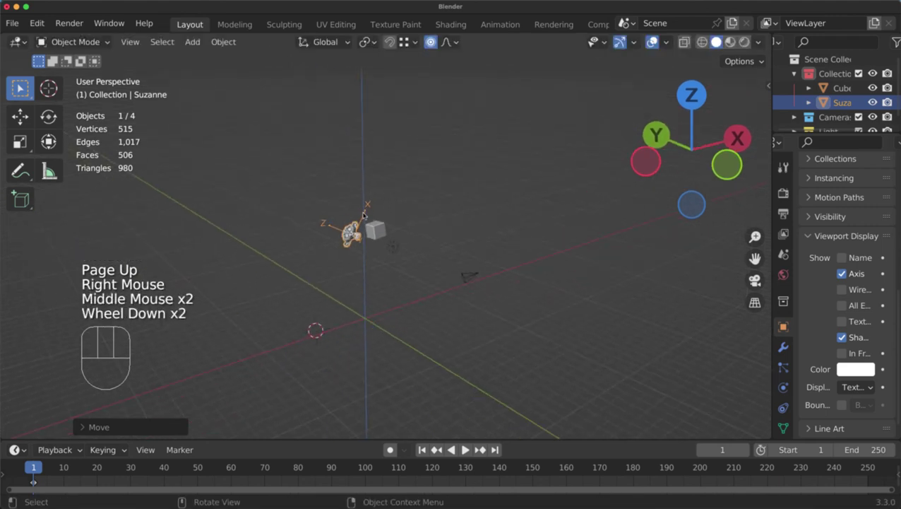
left_click_drag(335, 207, 385, 244)
scroll(388, 244, "up", 1)
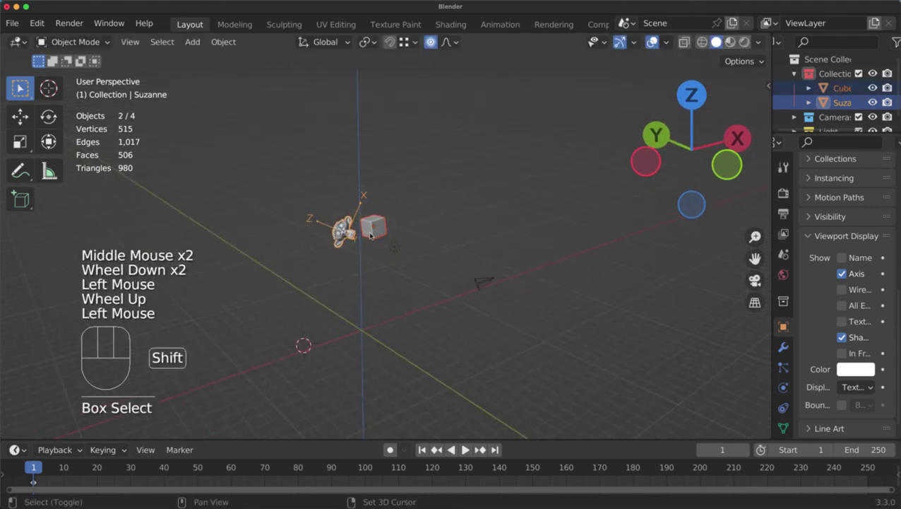
key("shift+d")
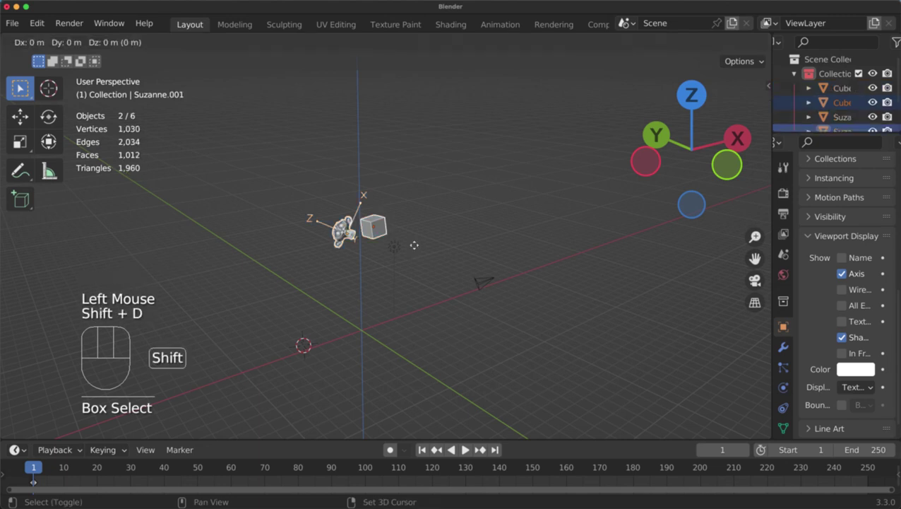
left_click(364, 245)
middle_click_drag(363, 245, 371, 277)
- Duplicate the monkey head and cube pair four more times, spreading the copies around the originals
key("shift+d")
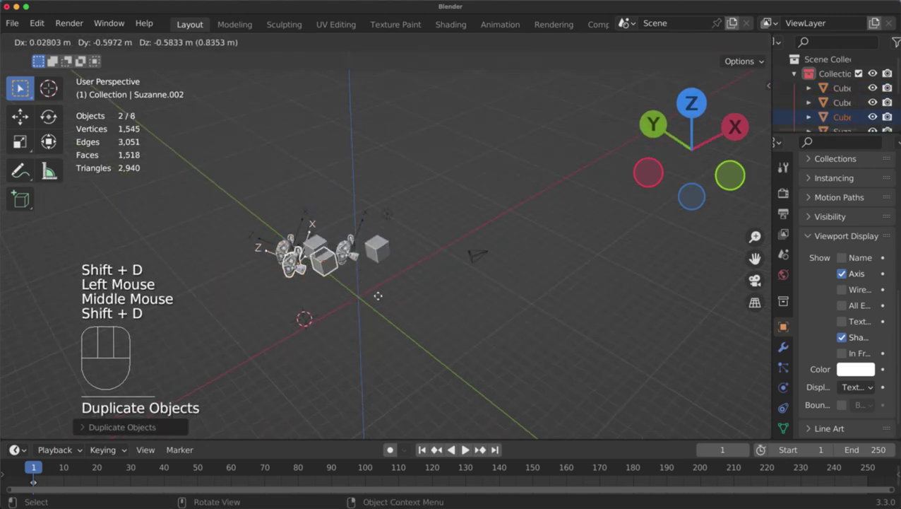
left_click(402, 316)
key("shift+d")
left_click(409, 216)
key("shift+d")
left_click(492, 205)
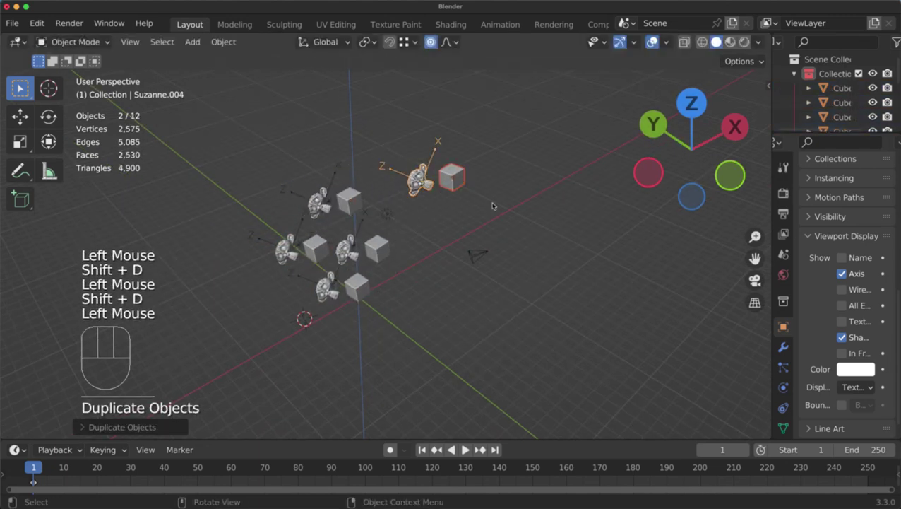
key("shift+d")
left_click(417, 185)
- Select the original monkey head and try moving it with the proportional influence radius enlarged to about 13.11 m, cancelling the move
scroll(424, 212, "up", 2)
middle_click_drag(416, 185, 349, 249)
scroll(414, 229, "down", 1, "shift")
left_click(350, 249)
scroll(353, 251, "down", 2)
middle_click_drag(412, 94, 416, 114, "shift")
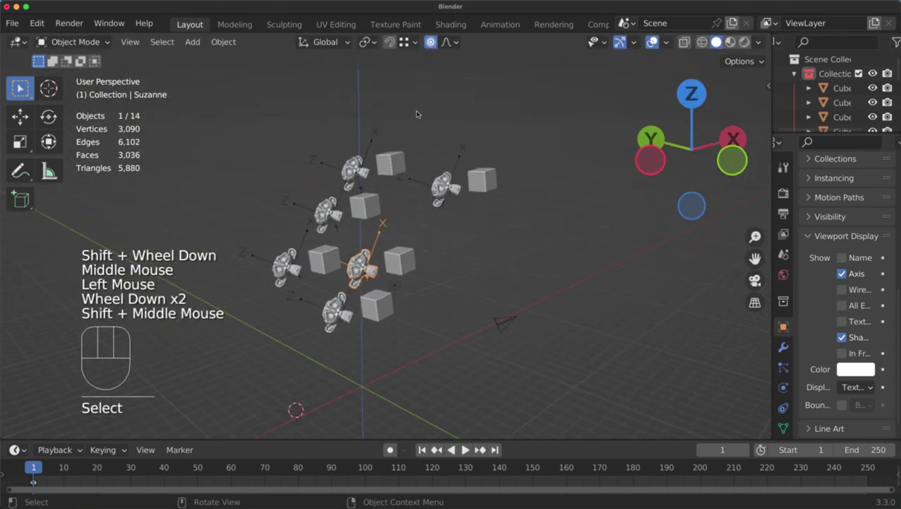
key("g")
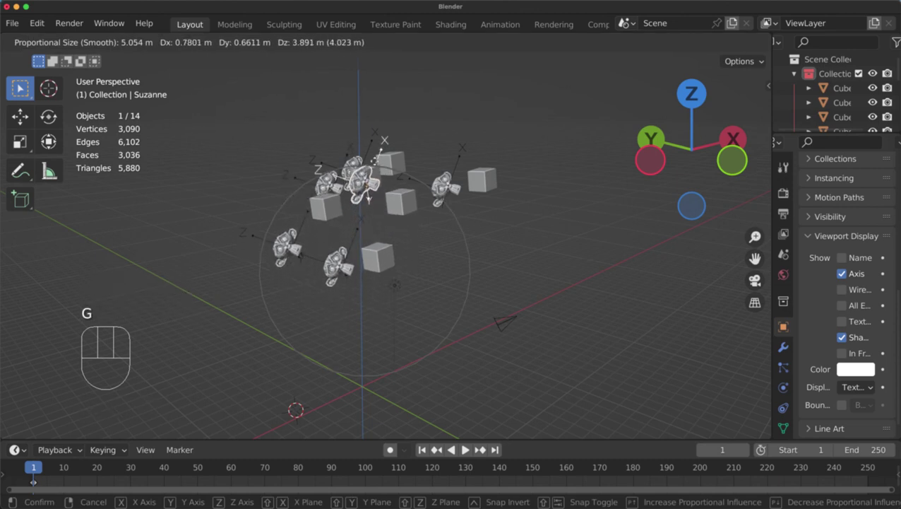
scroll(367, 134, "down", 5)
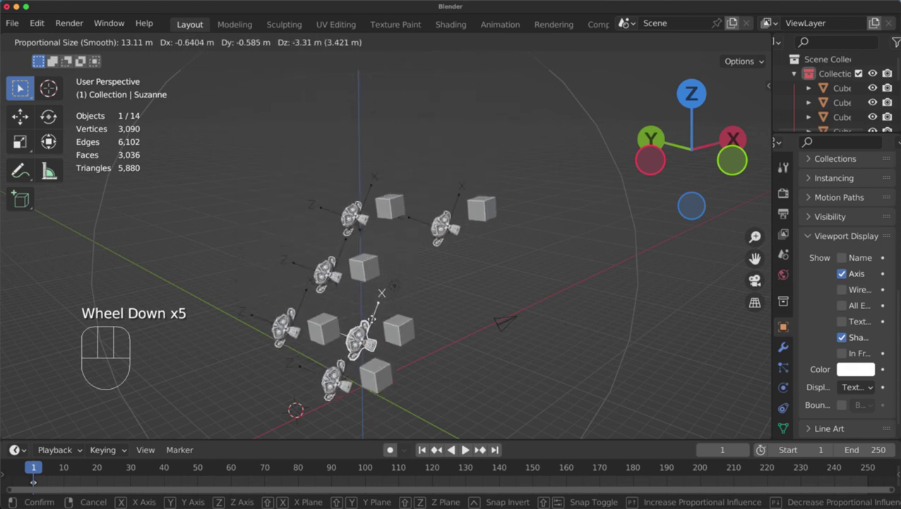
right_click(395, 174)
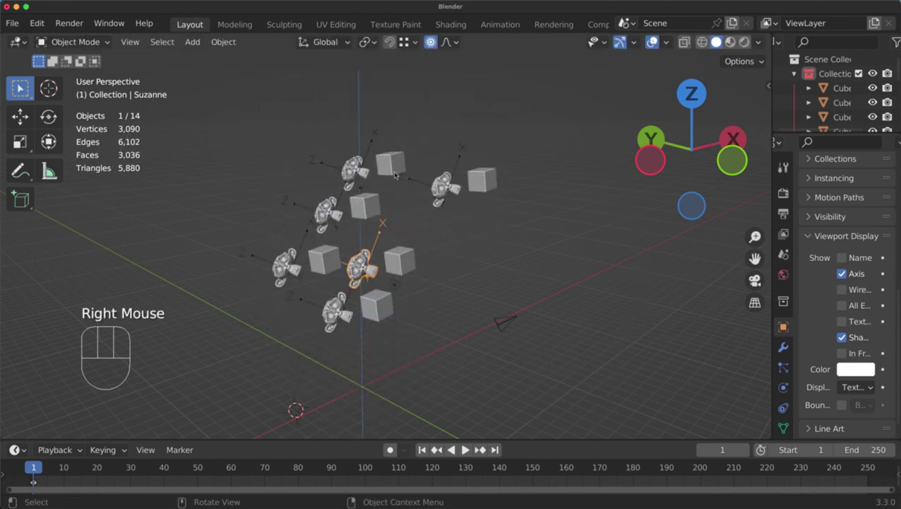
- Try moving the original monkey head with an influence radius of about 7.4 m, cancel the move, and turn off proportional editing
key("g")
scroll(390, 275, "up", 5)
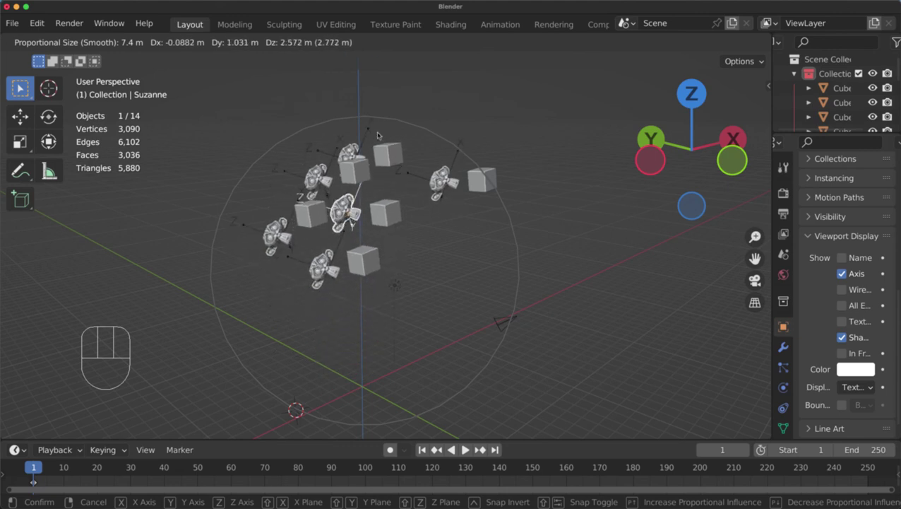
right_click(404, 59)
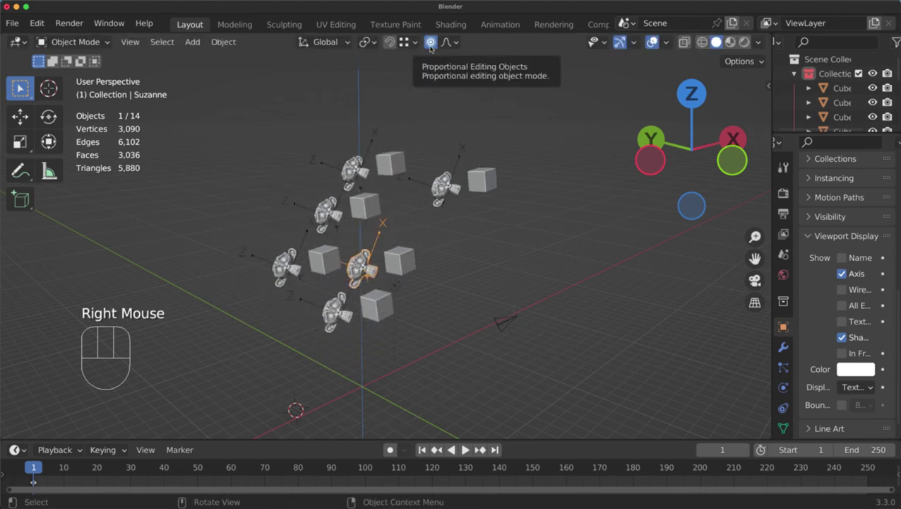
left_click(430, 42)
- Select all the monkey heads and cubes and delete them, keeping the camera and light
scroll(406, 191, "down", 2)
middle_click_drag(406, 191, 498, 173)
left_click_drag(500, 171, 370, 283)
key("x")
left_click(413, 240)
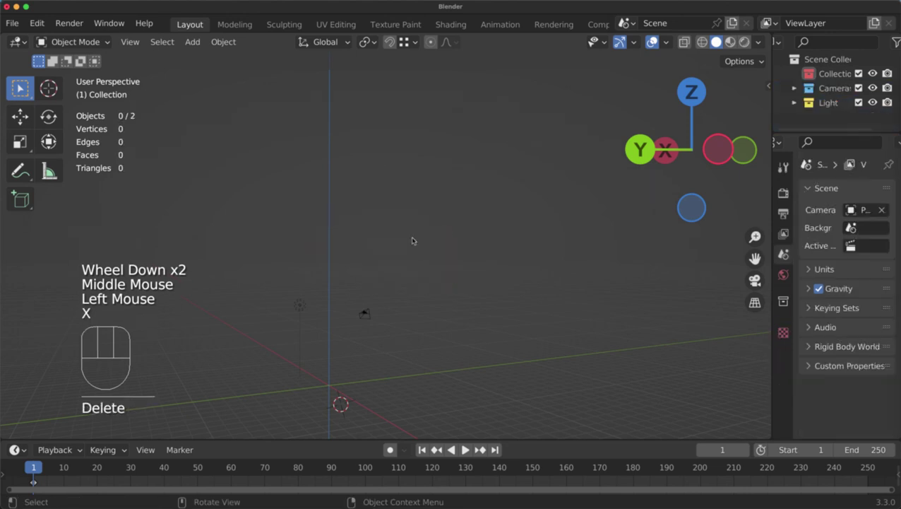
- Add a new Monkey mesh to the scene at the 3D cursor
scroll(402, 254, "down", 1)
middle_click_drag(412, 241, 367, 262, "shift")
scroll(342, 249, "up", 1)
middle_click_drag(368, 261, 393, 274)
scroll(395, 274, "up", 1, "shift")
mouse_move(394, 275)
middle_mouse_down("shift")
mouse_move(396, 264)
mouse_move(378, 277)
middle_mouse_up("shift")
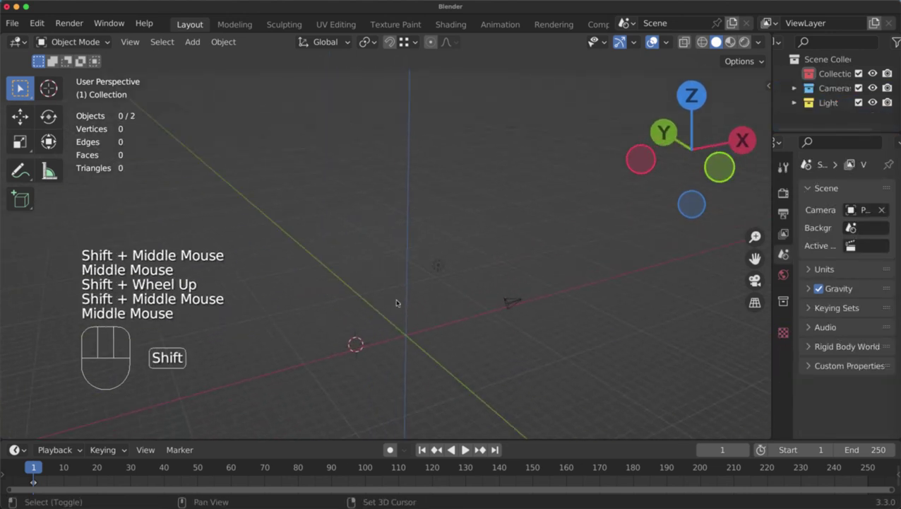
key("shift+a")
mouse_move(368, 191)
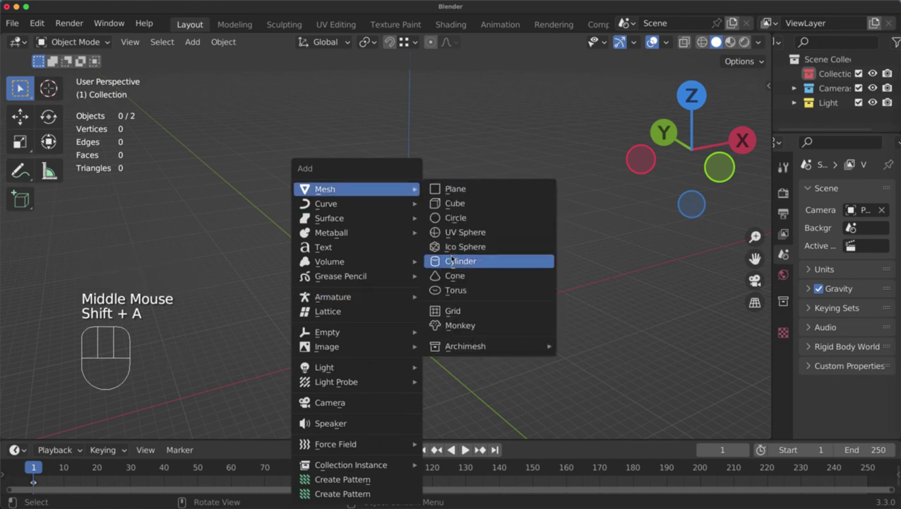
left_click(456, 326)
- Place the 3D cursor with the Cursor tool where the red and green axis lines cross
scroll(386, 326, "up", 1)
scroll(387, 325, "up", 1, "shift")
middle_click_drag(386, 326, 394, 274, "shift")
scroll(397, 289, "up", 3)
scroll(400, 307, "up", 1, "shift")
middle_click_drag(400, 307, 338, 262, "shift")
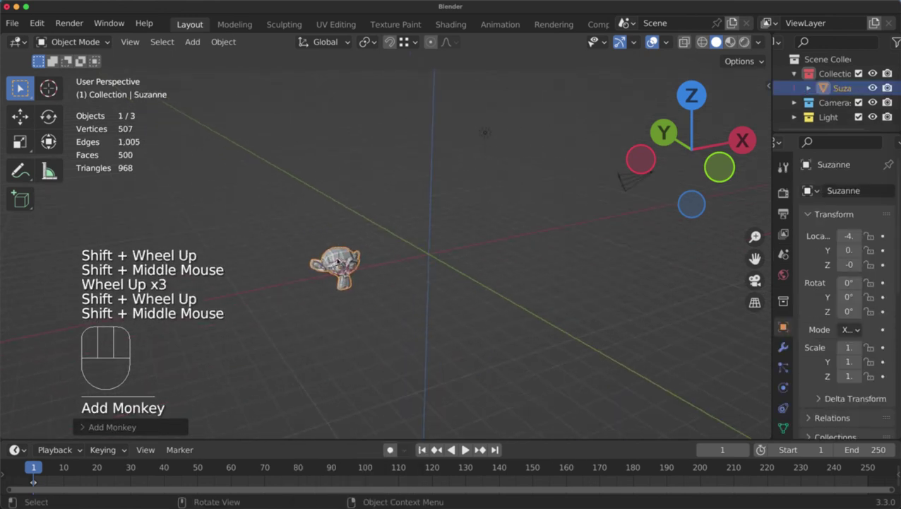
left_click(48, 87)
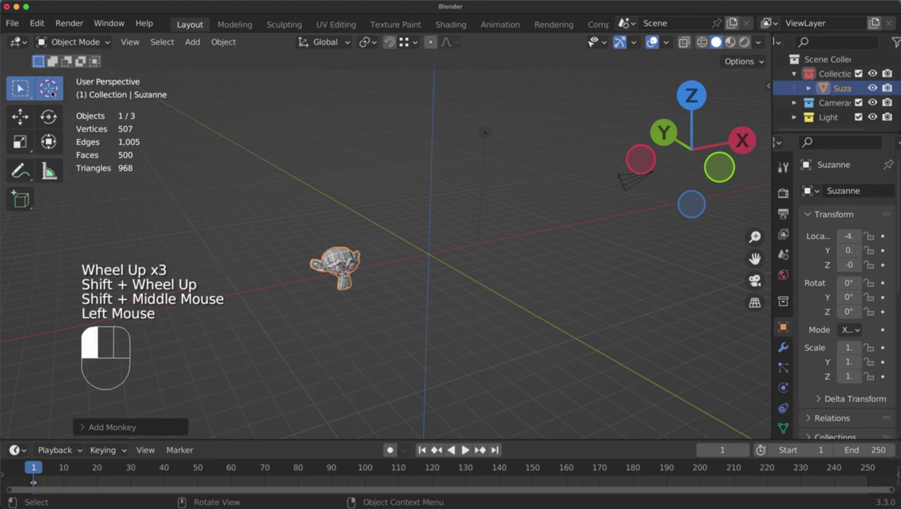
left_click(429, 253)
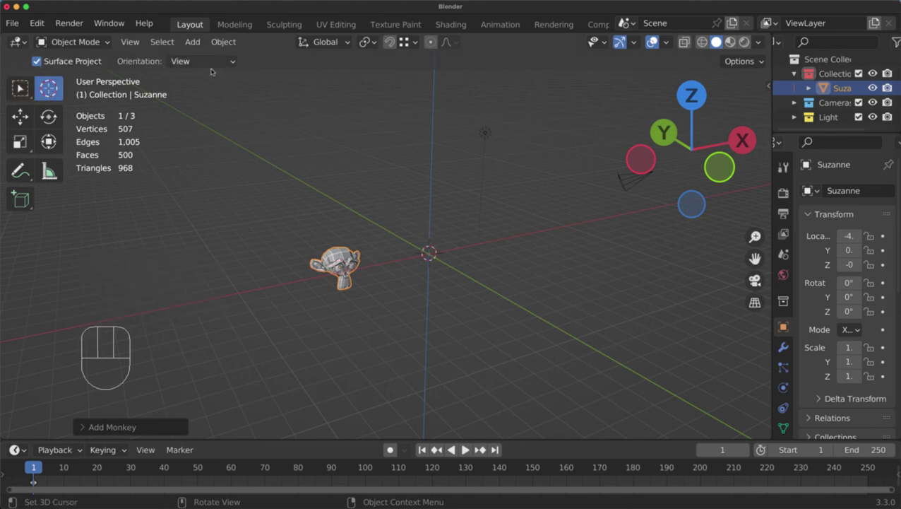
- Add a UV Sphere mesh to the scene at the 3D cursor
left_click(223, 42)
mouse_move(190, 40)
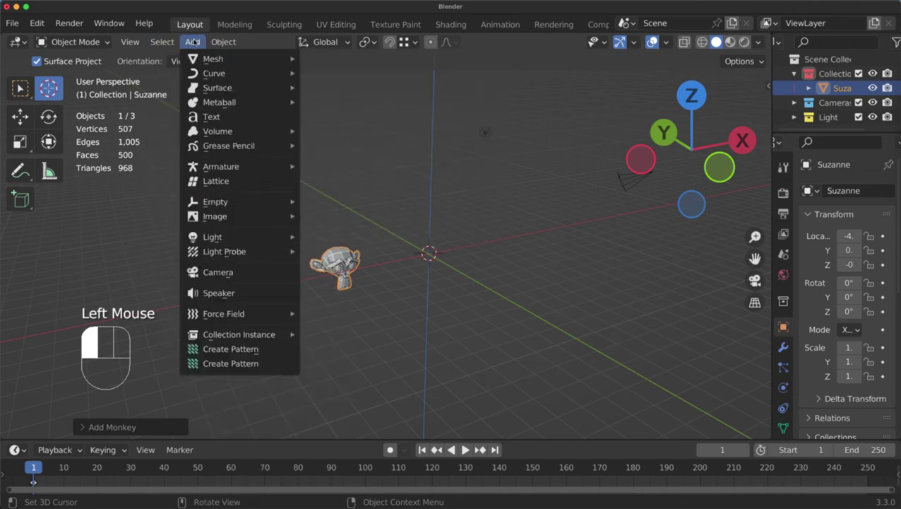
mouse_move(212, 59)
left_click(335, 101)
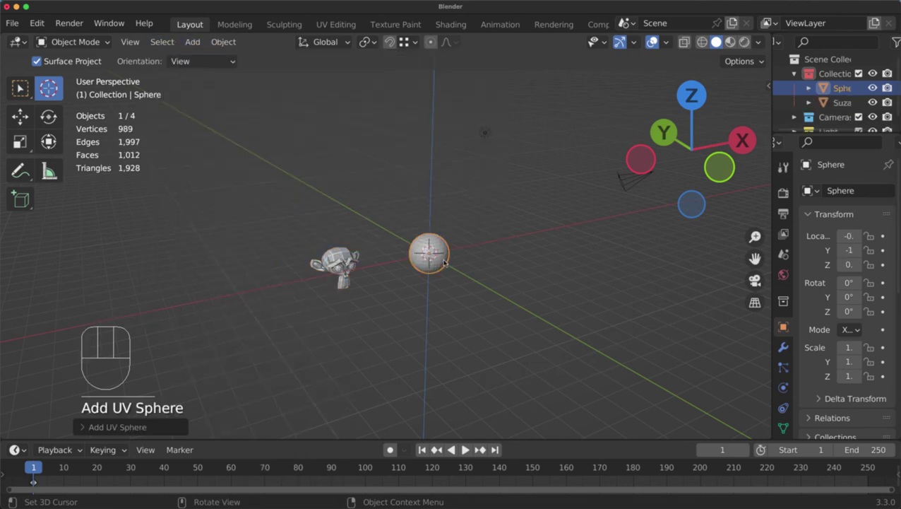
middle_click_drag(444, 262, 543, 258)
scroll(404, 243, "up", 2)
middle_click_drag(404, 243, 387, 264, "shift")
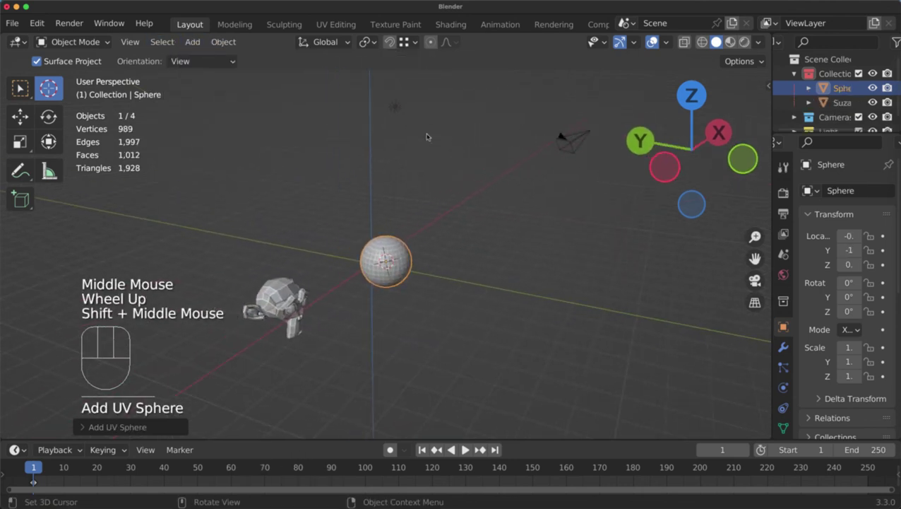
- Switch from the Cursor tool back to the Select Box tool
left_click(365, 42)
left_click(364, 42)
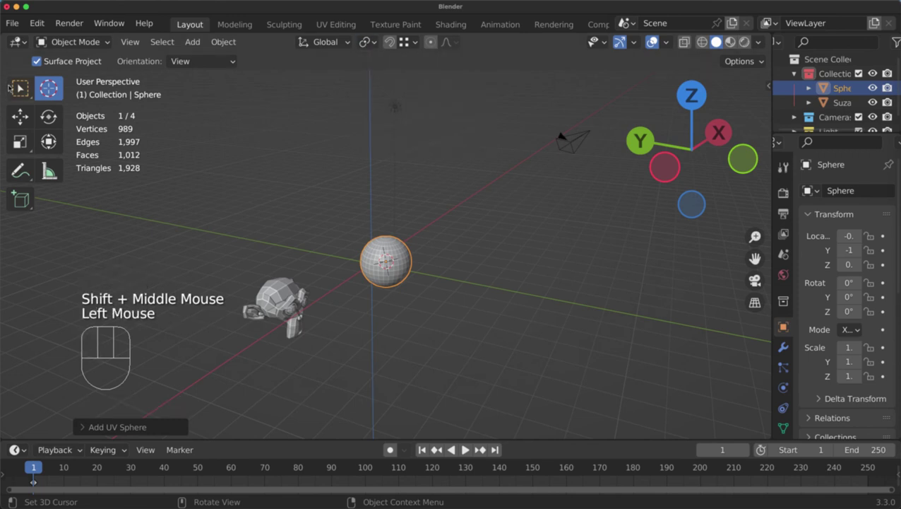
left_click(13, 88)
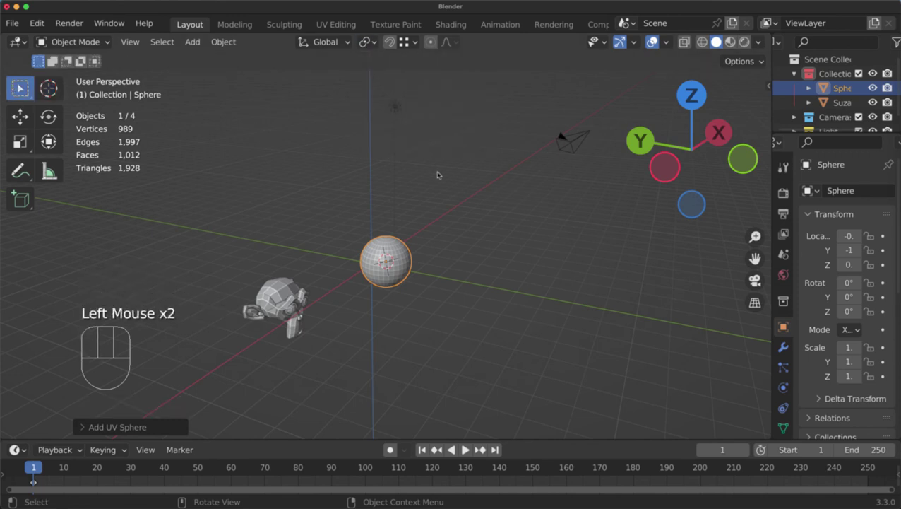
- Preview the monkey head and sphere in Wireframe, Solid, Material Preview and Rendered viewport shading
left_click(702, 42)
left_click(702, 42)
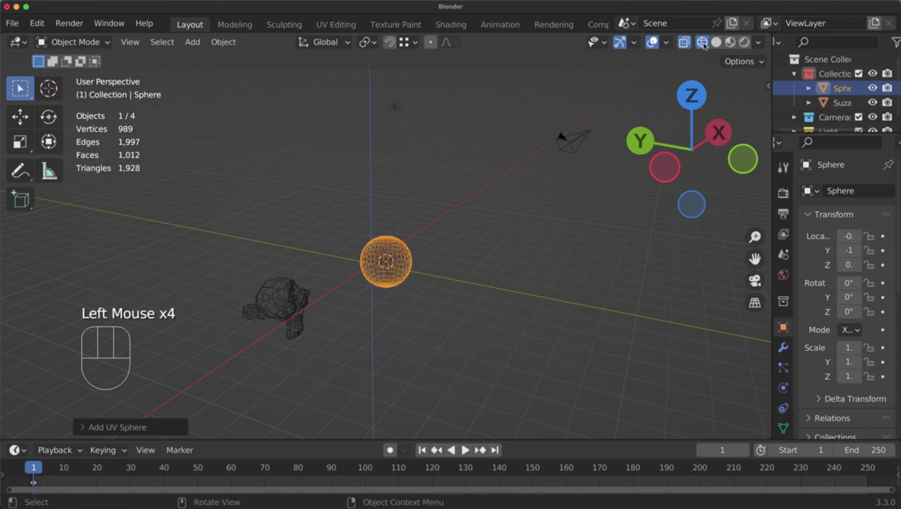
left_click(716, 42)
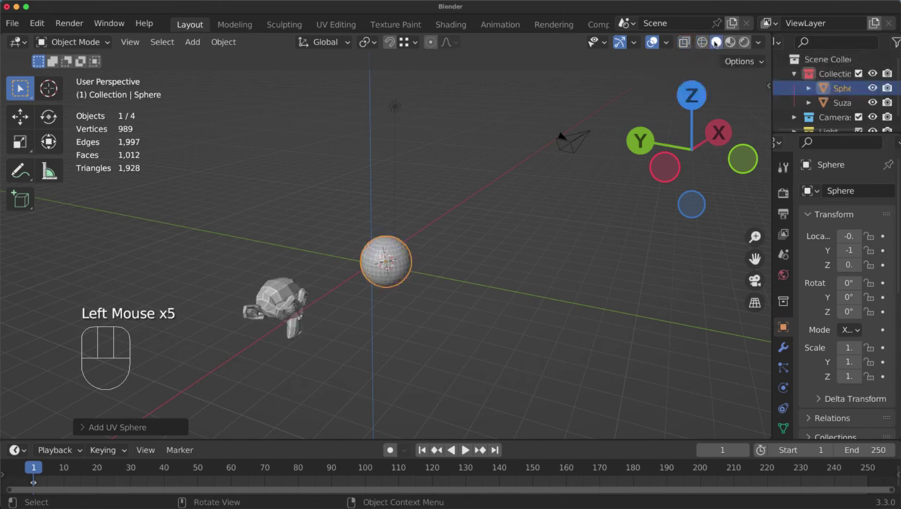
left_click(731, 42)
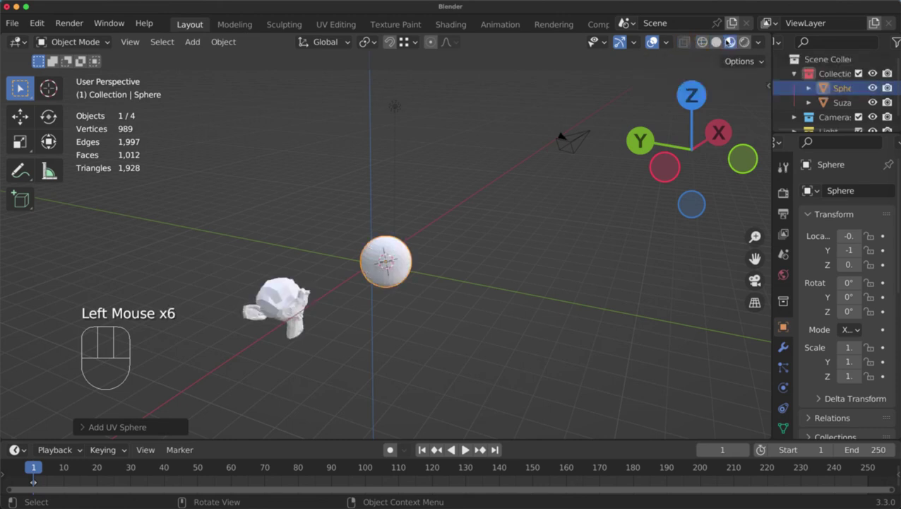
left_click(744, 42)
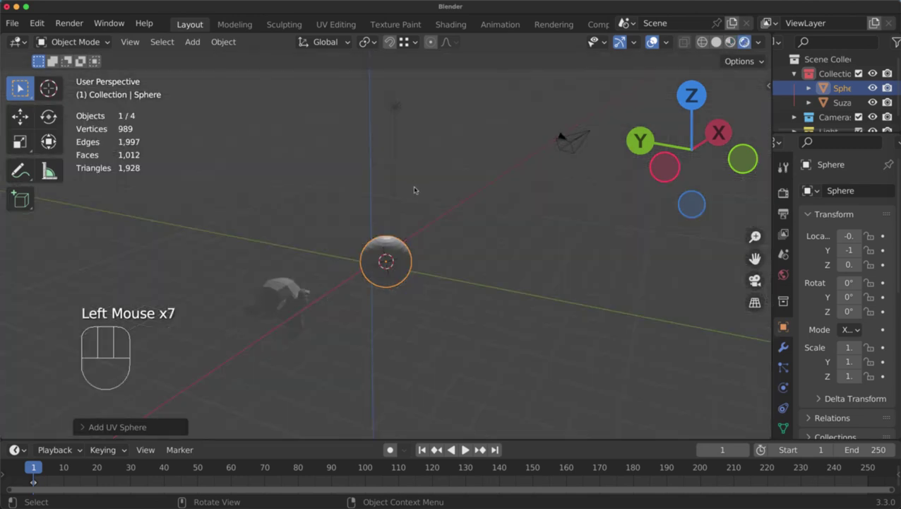
scroll(412, 191, "up", 1)
mouse_move(412, 190)
middle_mouse_down()
mouse_move(326, 176)
mouse_move(425, 189)
middle_mouse_up()
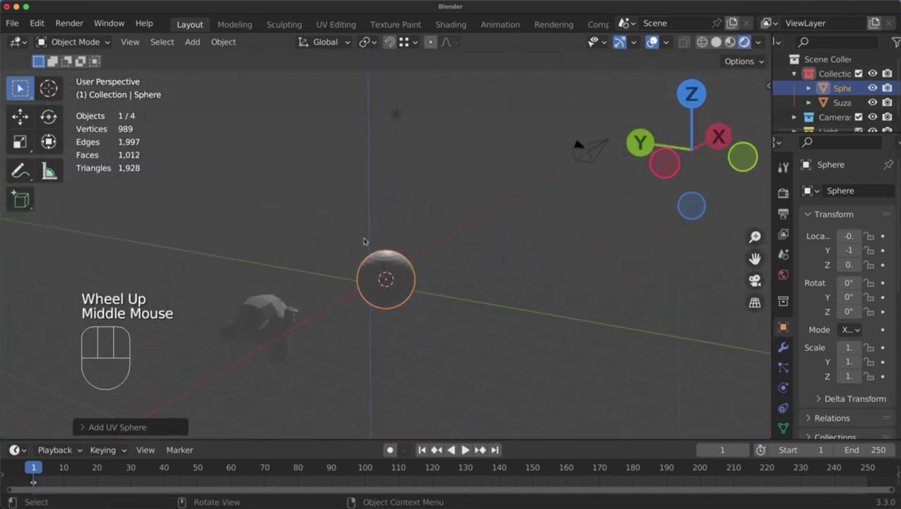
- Switch to Material Preview shading and try the city environment lighting before choosing the bright interior one
left_click(731, 44)
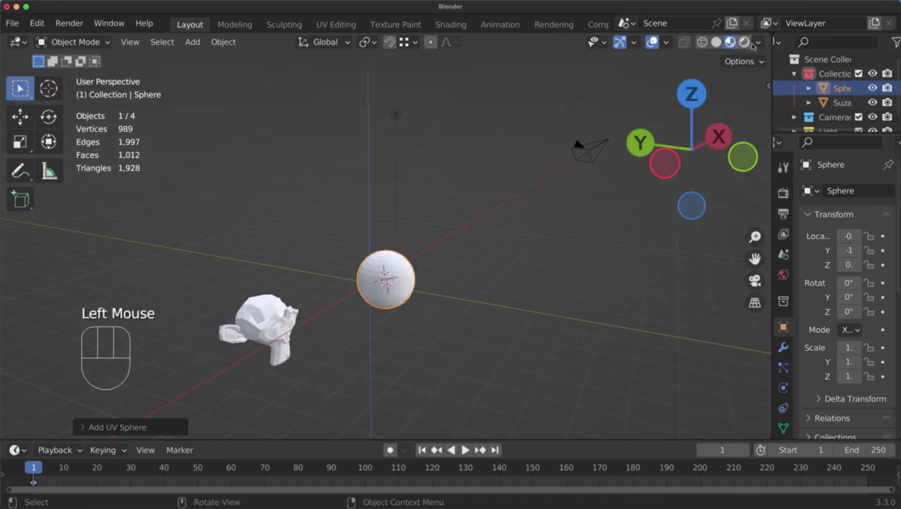
left_click(758, 43)
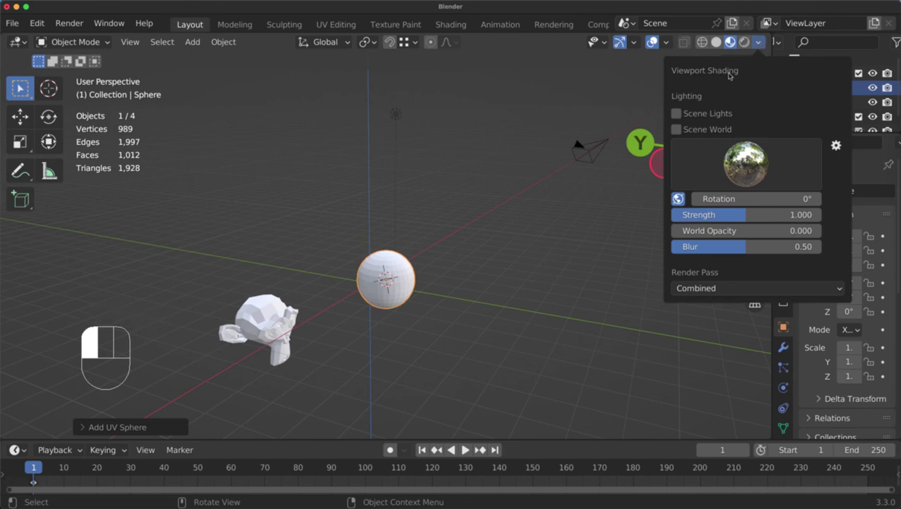
left_click(726, 157)
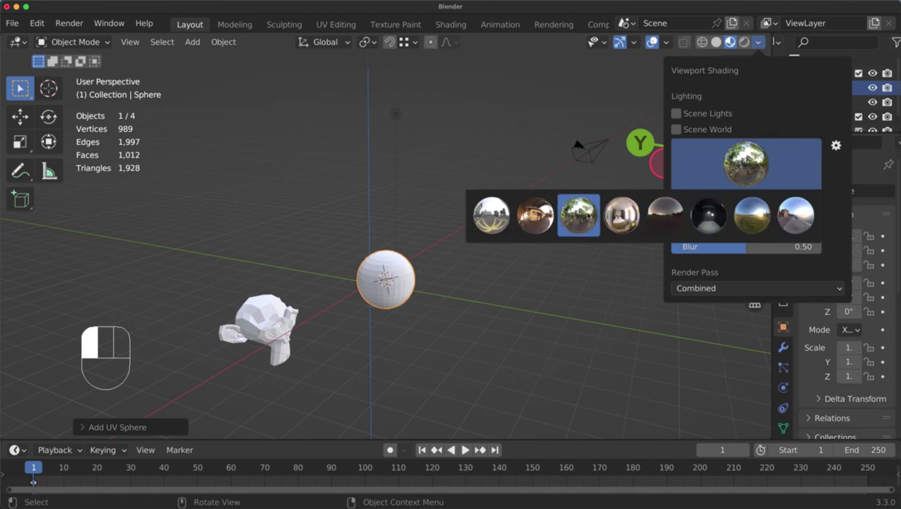
left_click(506, 217)
left_click(746, 163)
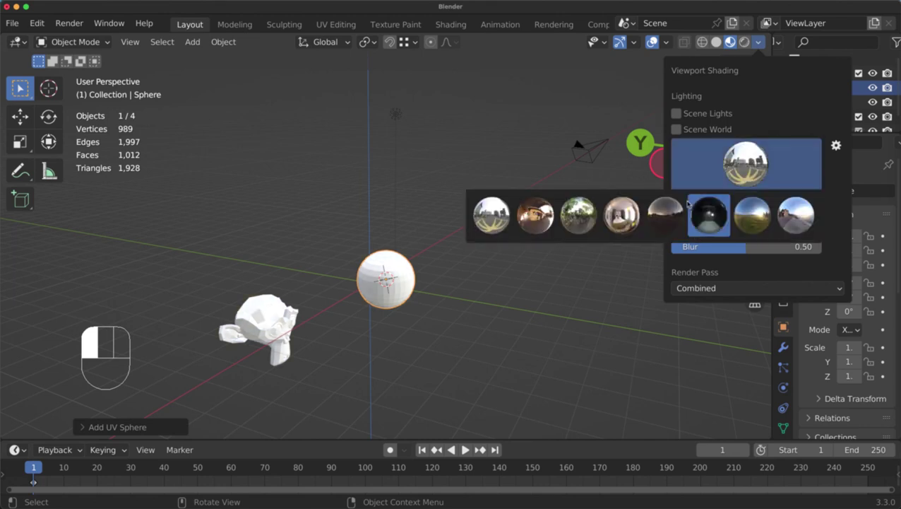
left_click(631, 212)
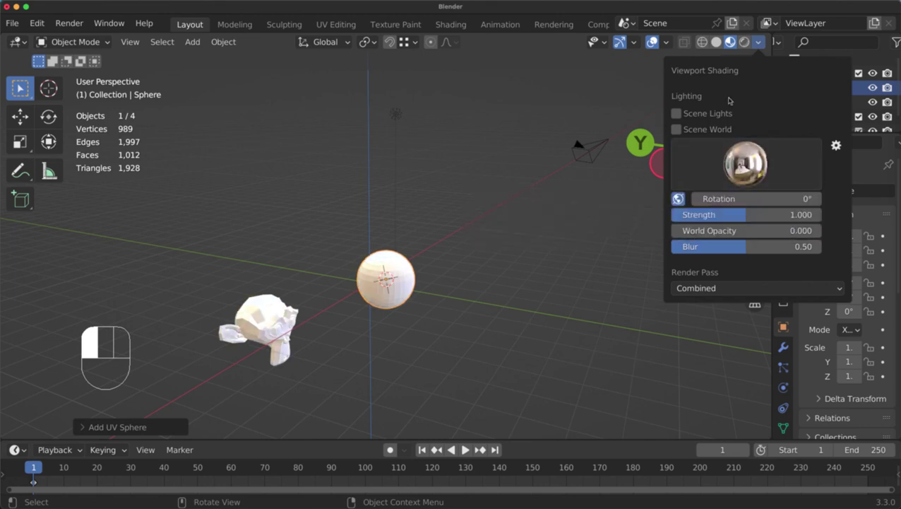
- Return to Solid shading and set its lighting to MatCap with the matte dark-red clay sphere
left_click(716, 43)
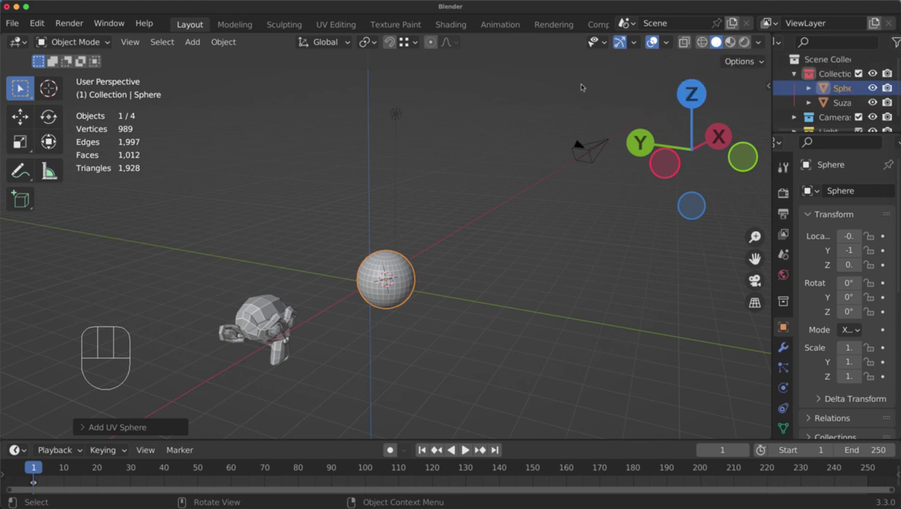
middle_click_drag(521, 125, 501, 135)
left_click(758, 43)
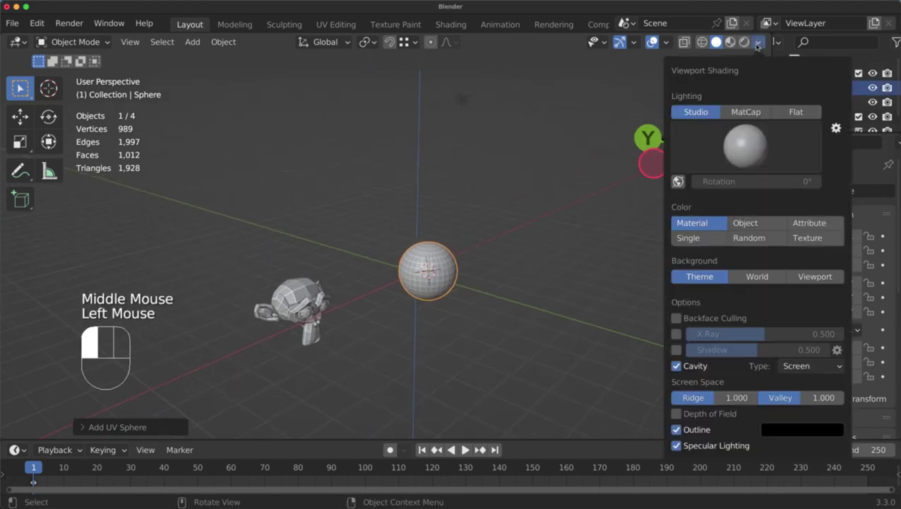
left_click(733, 134)
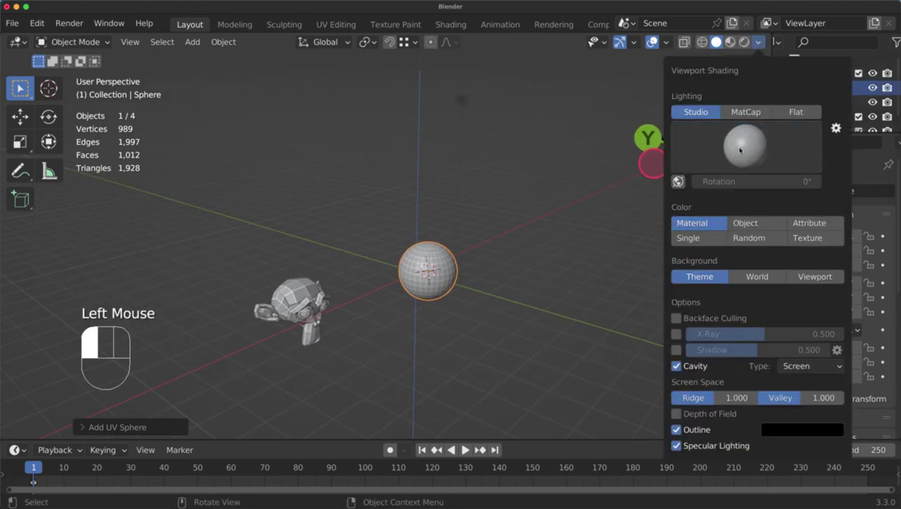
left_click(741, 150)
left_click(746, 112)
left_click(730, 148)
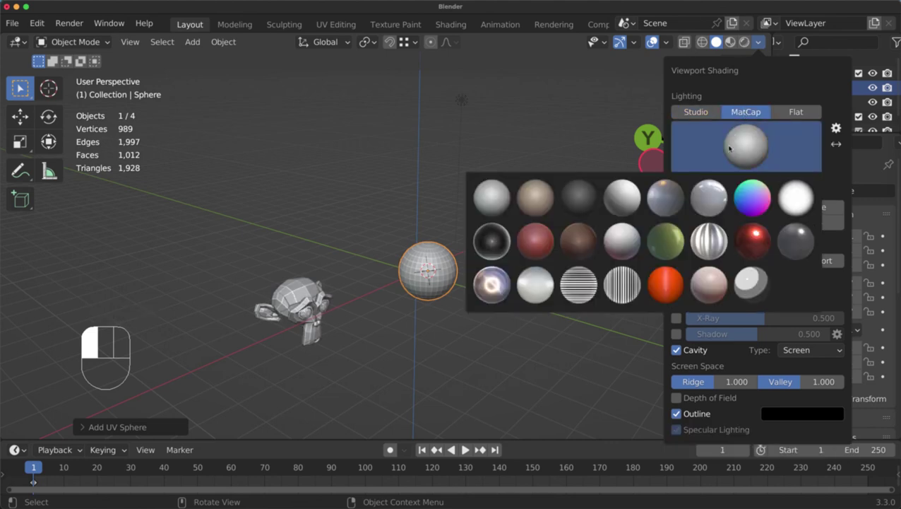
left_click(535, 241)
scroll(359, 286, "up", 1)
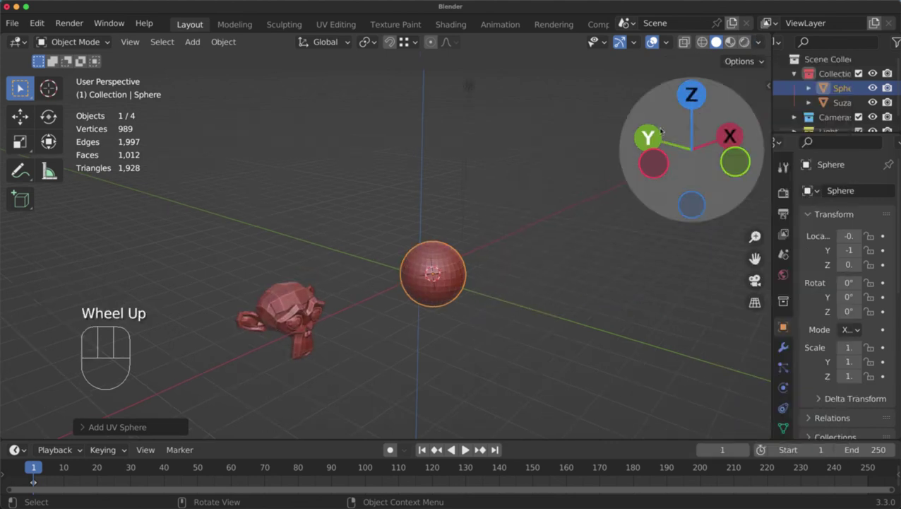
- Try the shiny metallic MatCap with the bright central ring, and replace it with the olive-green MatCap
left_click(759, 42)
left_click(755, 164)
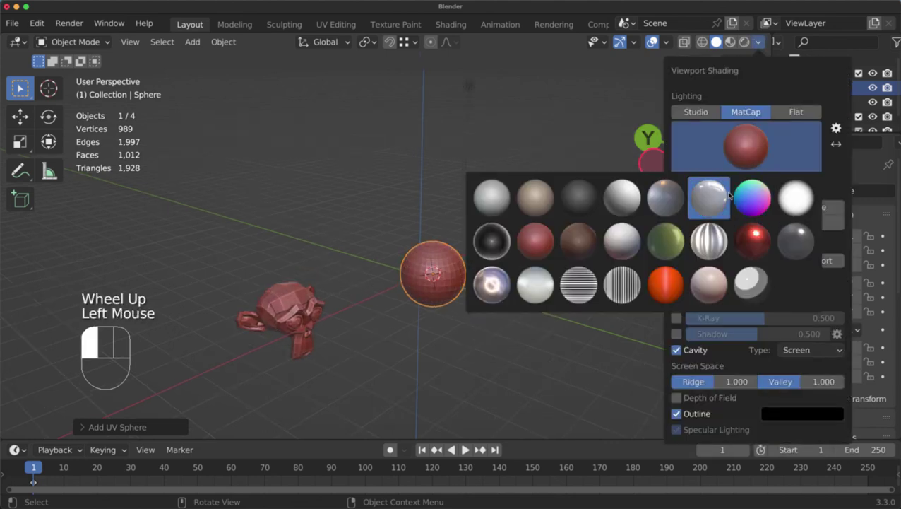
left_click(499, 286)
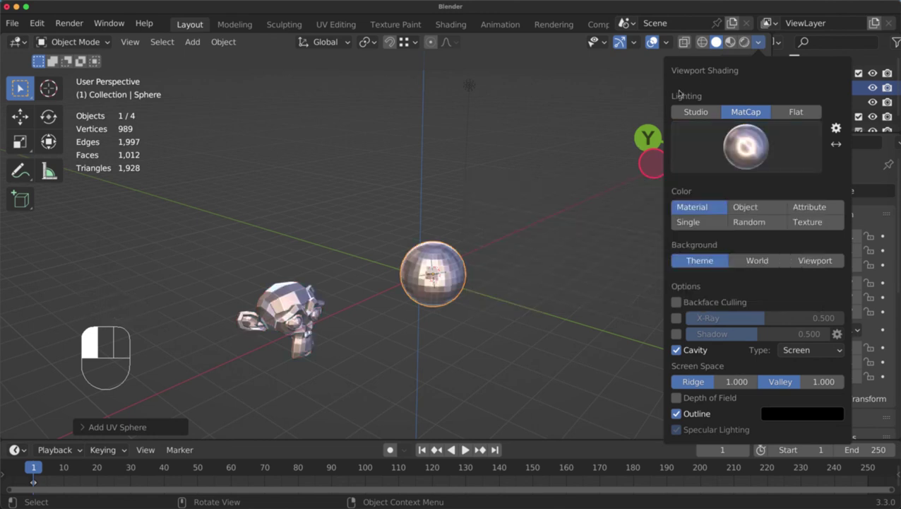
left_click(760, 44)
left_click(749, 141)
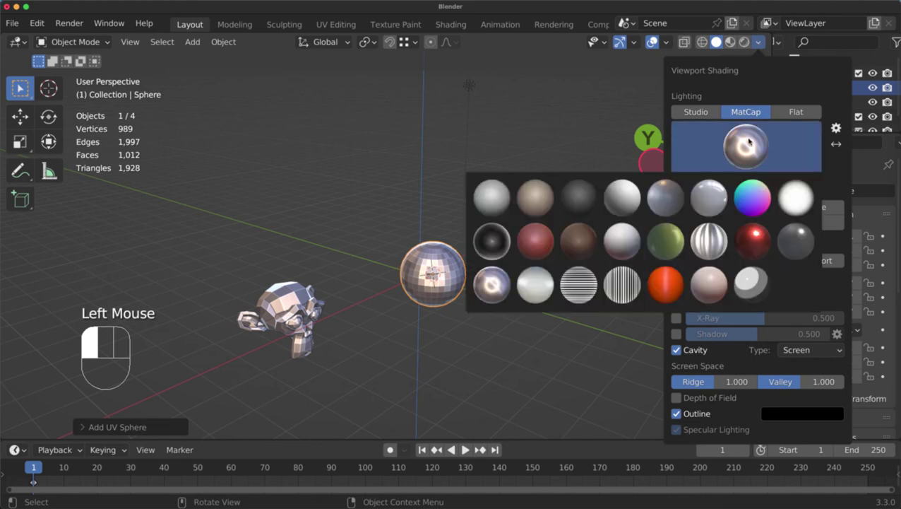
left_click(653, 251)
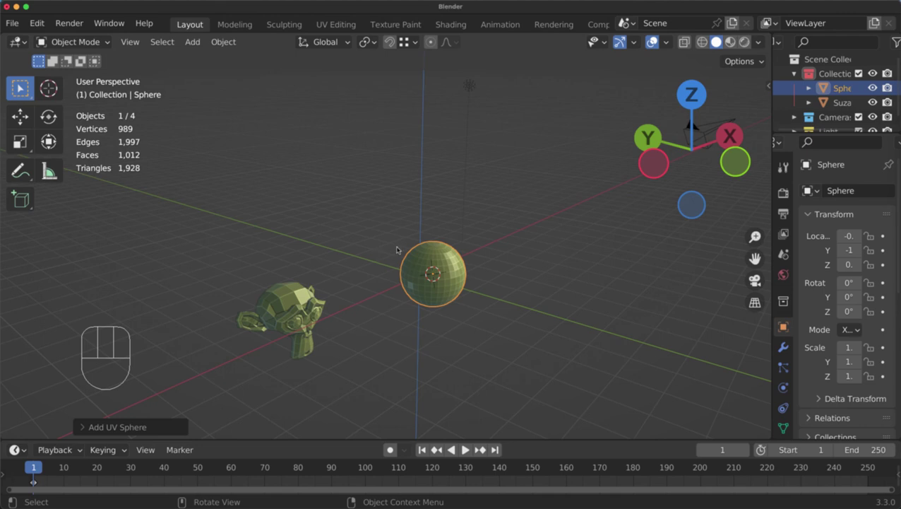
mouse_move(397, 249)
middle_mouse_down()
mouse_move(298, 250)
mouse_move(447, 244)
mouse_move(390, 247)
middle_mouse_up()
scroll(391, 247, "down", 2)
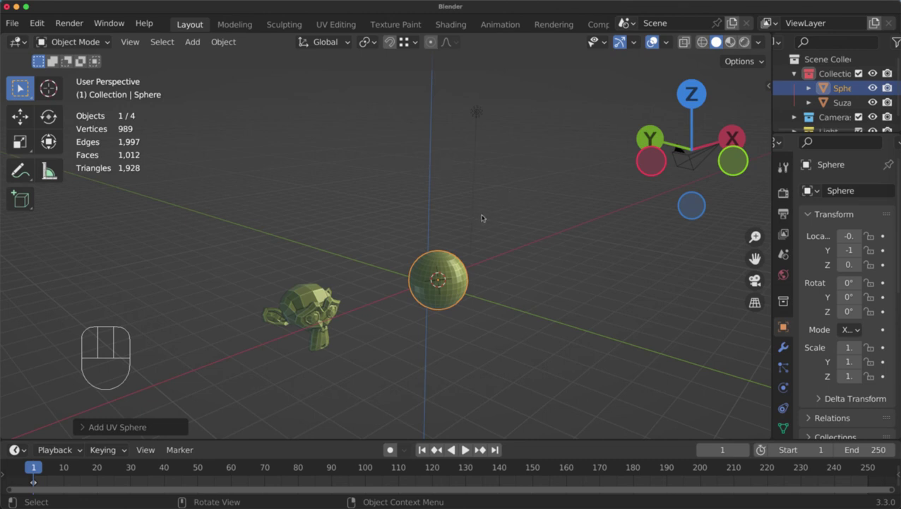
middle_click_drag(481, 217, 471, 232)
middle_click_drag(528, 256, 481, 249, "shift")
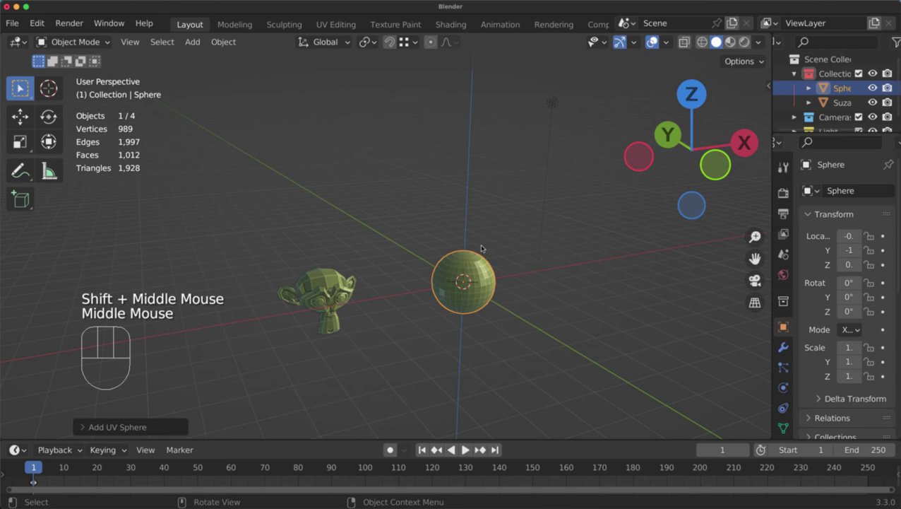